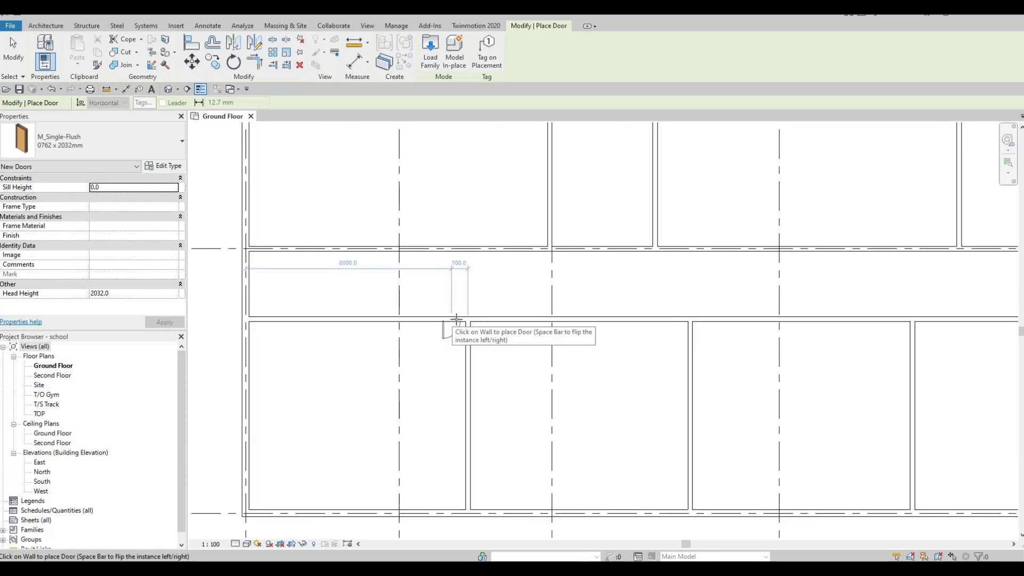
- Place 0762 x 2032mm single-flush doors in the corridor wall of the two westernmost lower rooms, opening inward, about 600 mm from each east partition
scroll(453, 319, "up", 2)
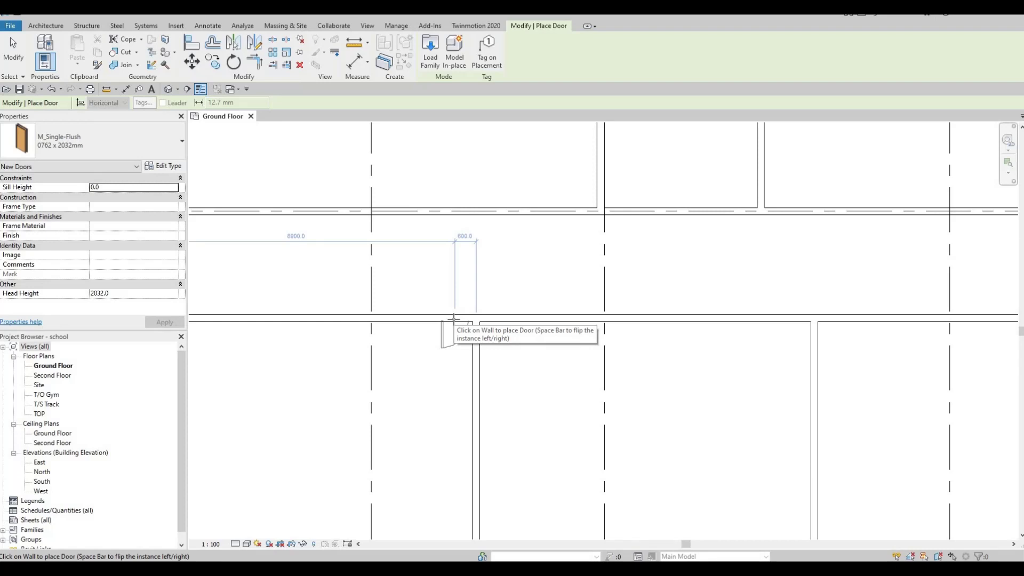
key("space")
left_click(454, 318)
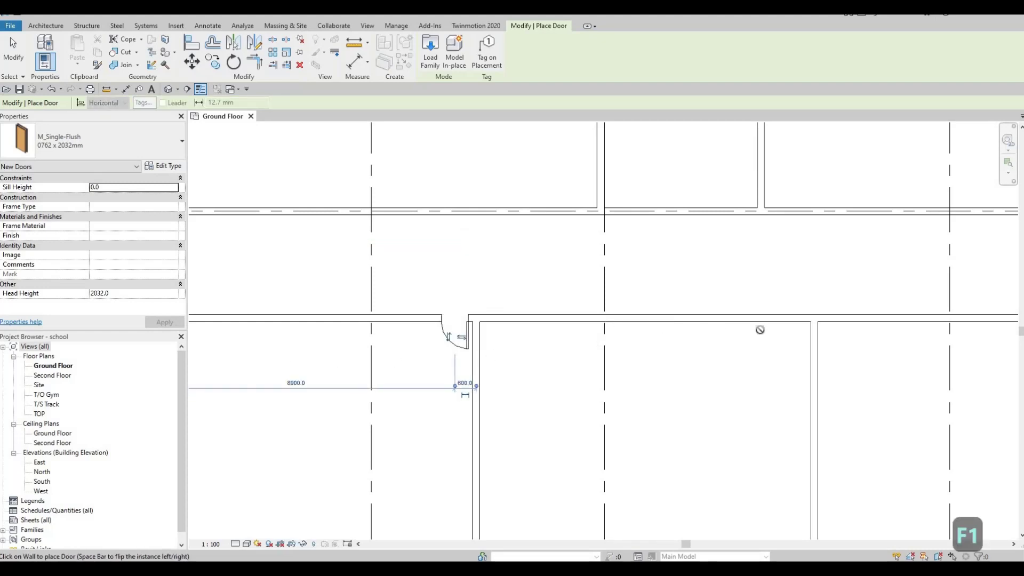
middle_click_drag(632, 341, 573, 360)
scroll(573, 360, "down", 1)
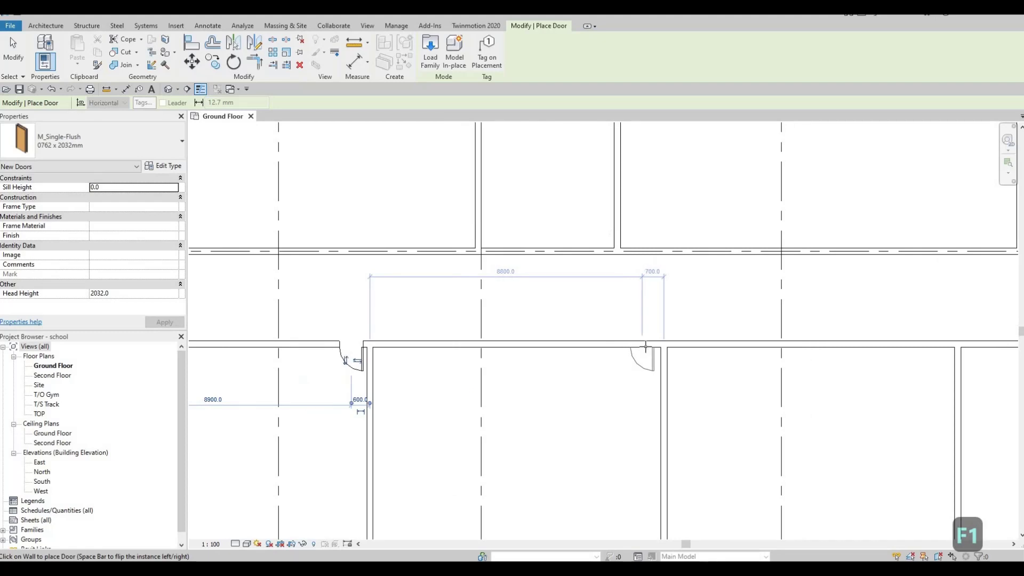
left_click(645, 347)
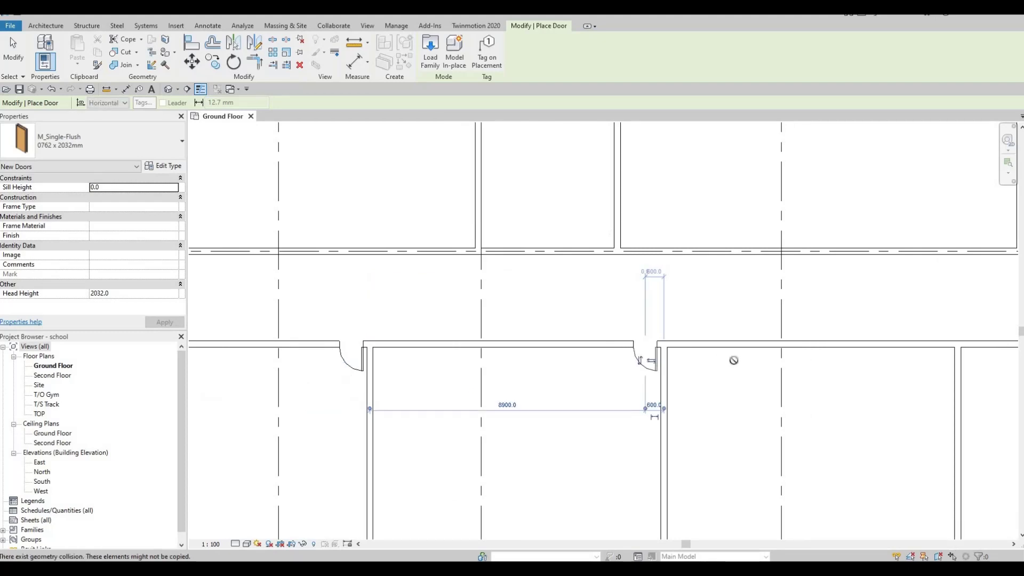
- Place an inward-opening single-flush door in the third lower room's corridor wall, about 700 mm from its east partition, and end door placement
middle_click_drag(698, 356, 650, 336)
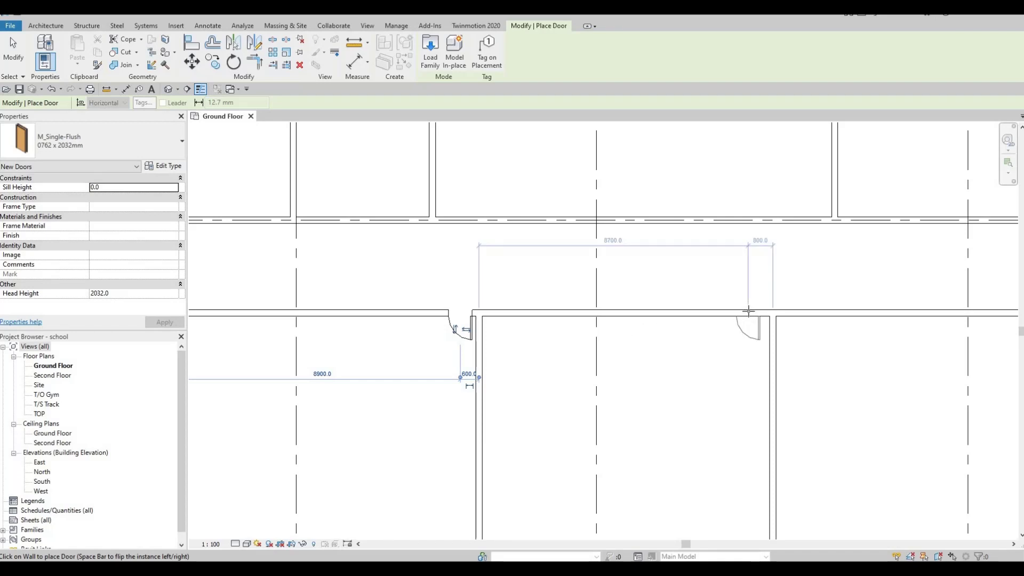
key("space")
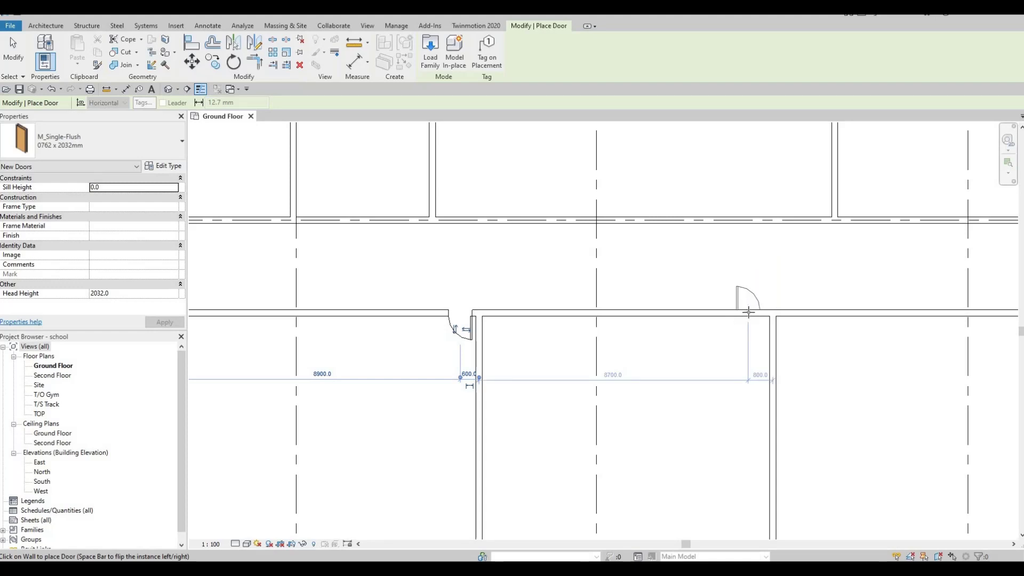
key("space")
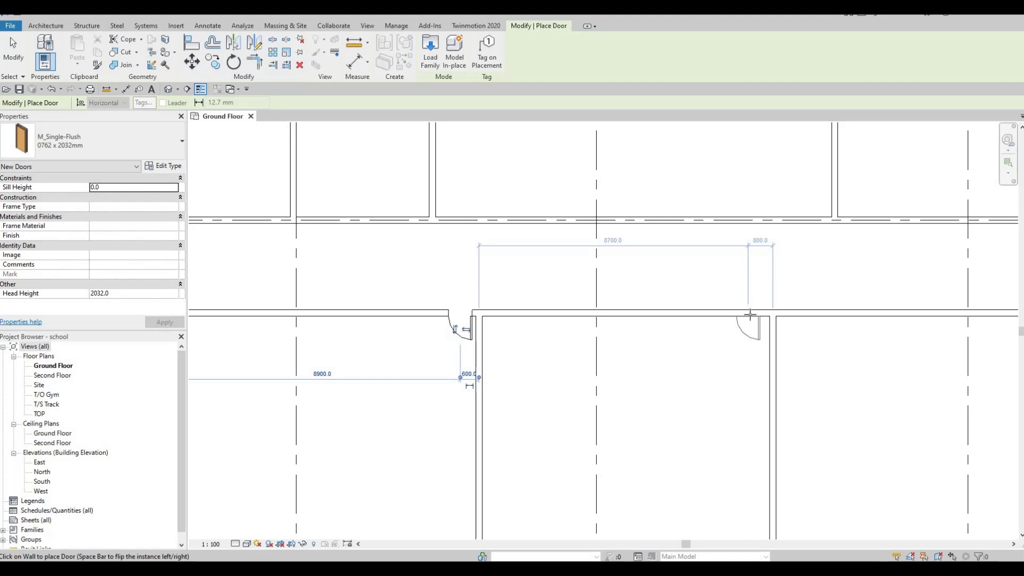
left_click(750, 314)
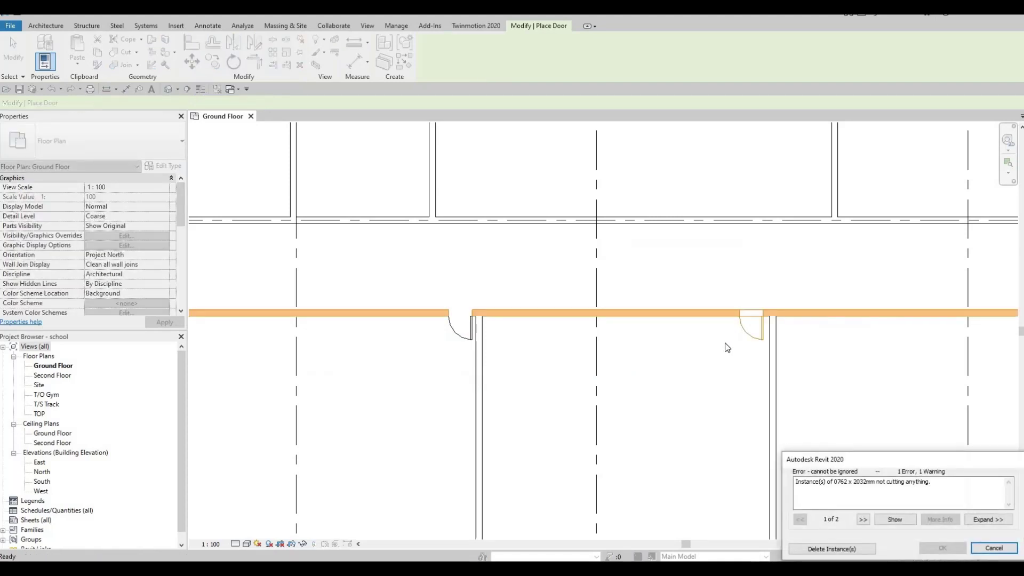
key("Escape")
key("Escape")
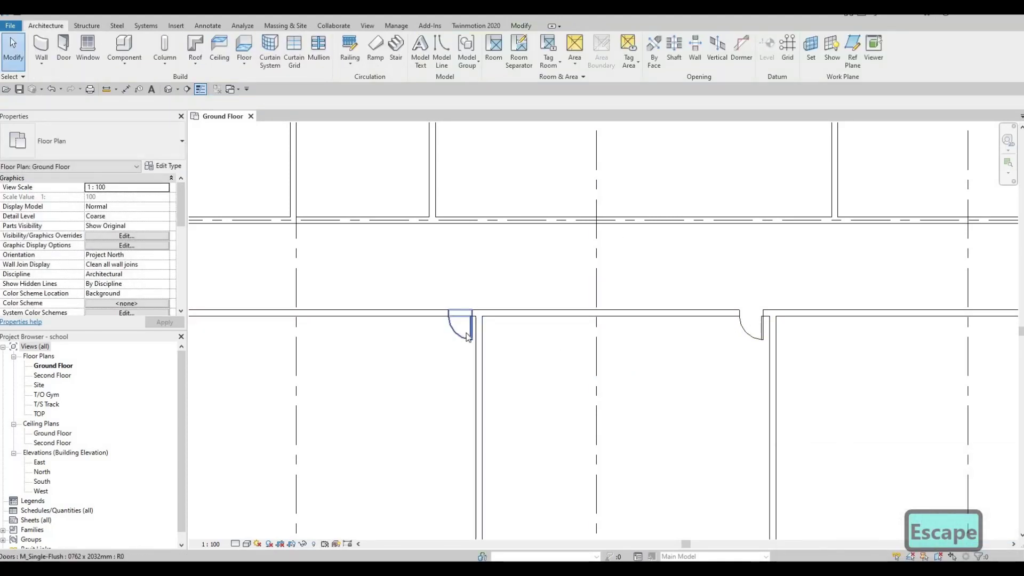
double_click(465, 339)
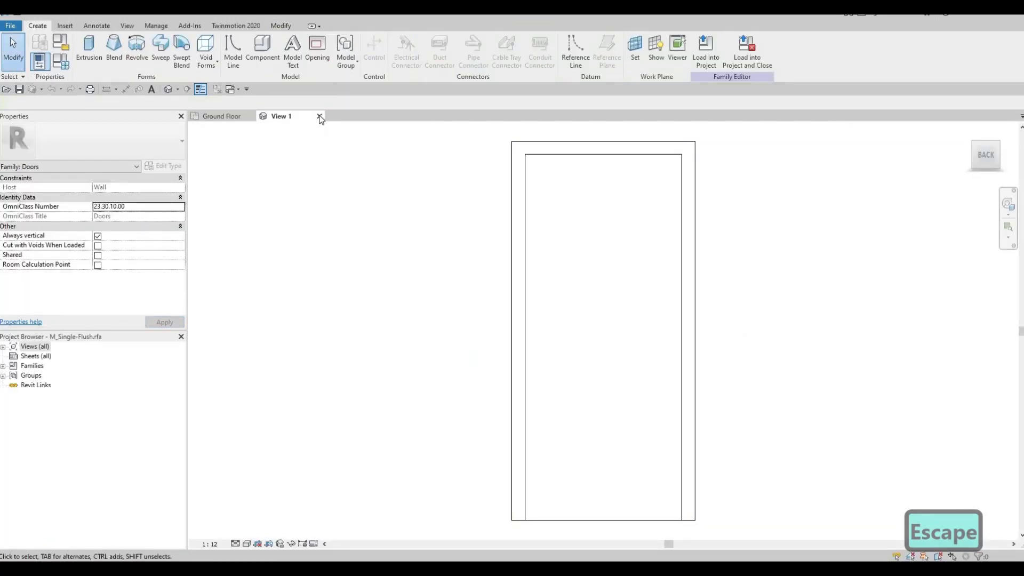
left_click(319, 116)
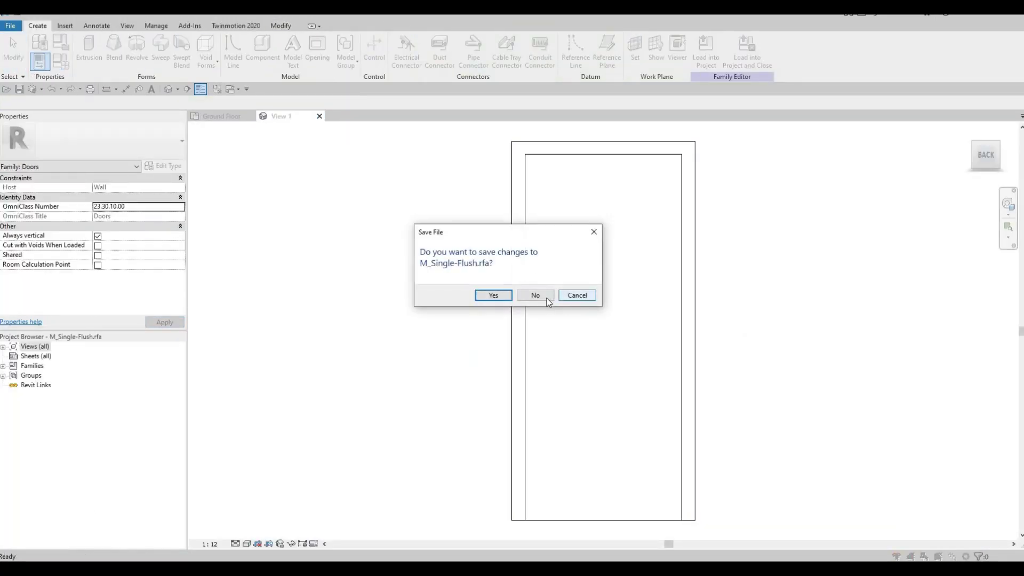
left_click(547, 299)
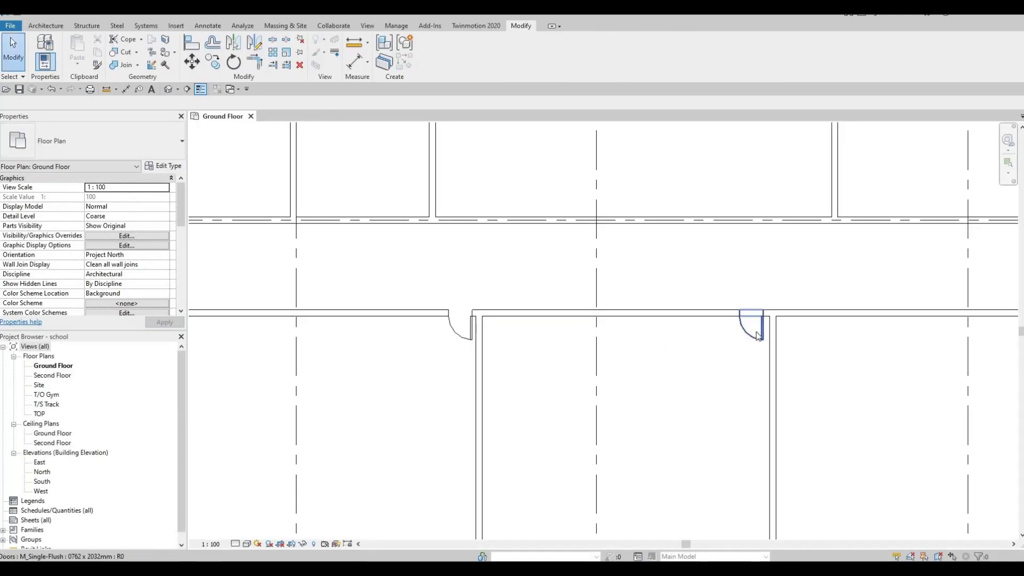
- Try flipping the facing of the third lower room's door, then deselect it
left_click(758, 336)
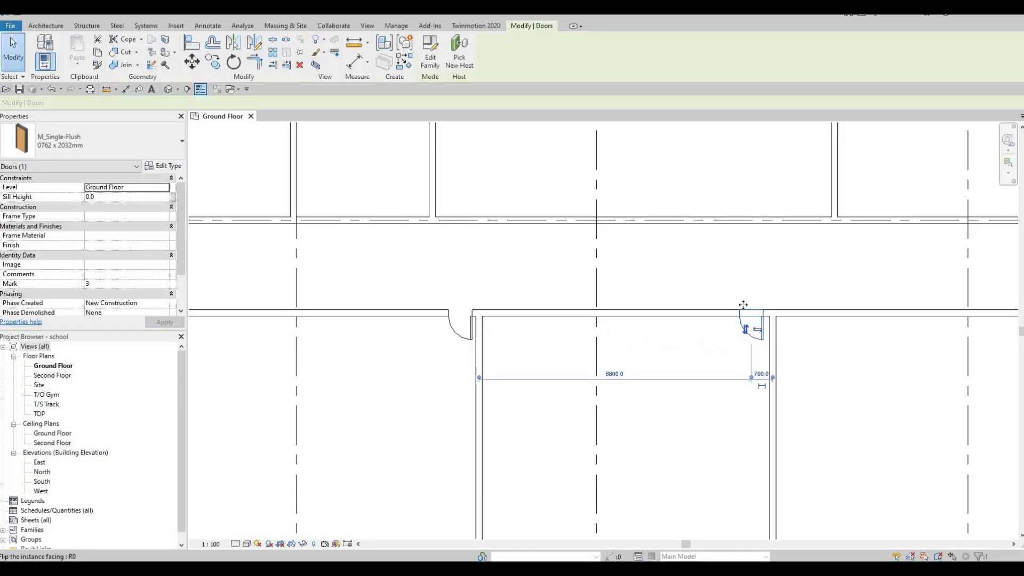
left_click(746, 329)
left_click(745, 298)
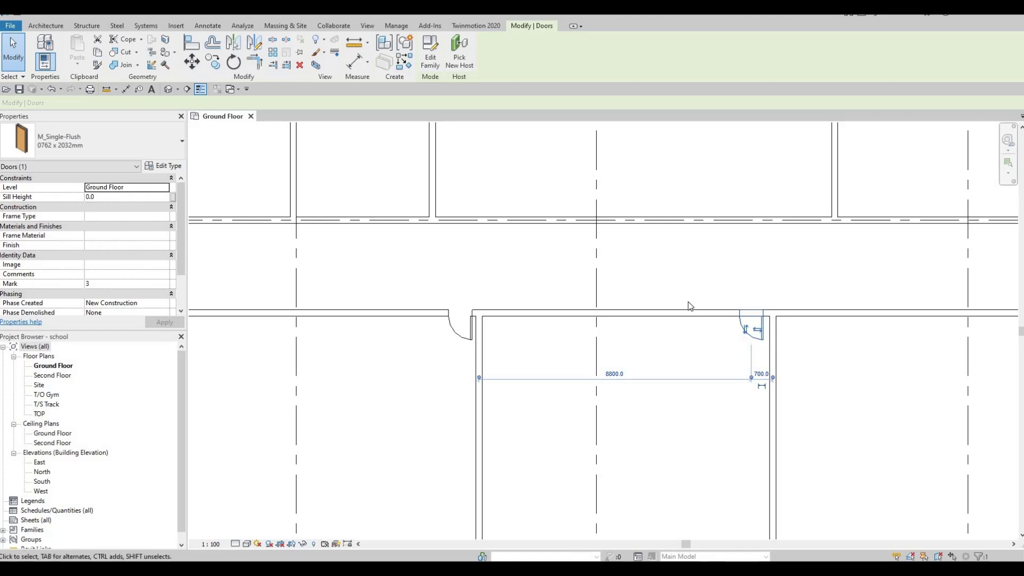
scroll(677, 299, "down", 1)
key("Escape")
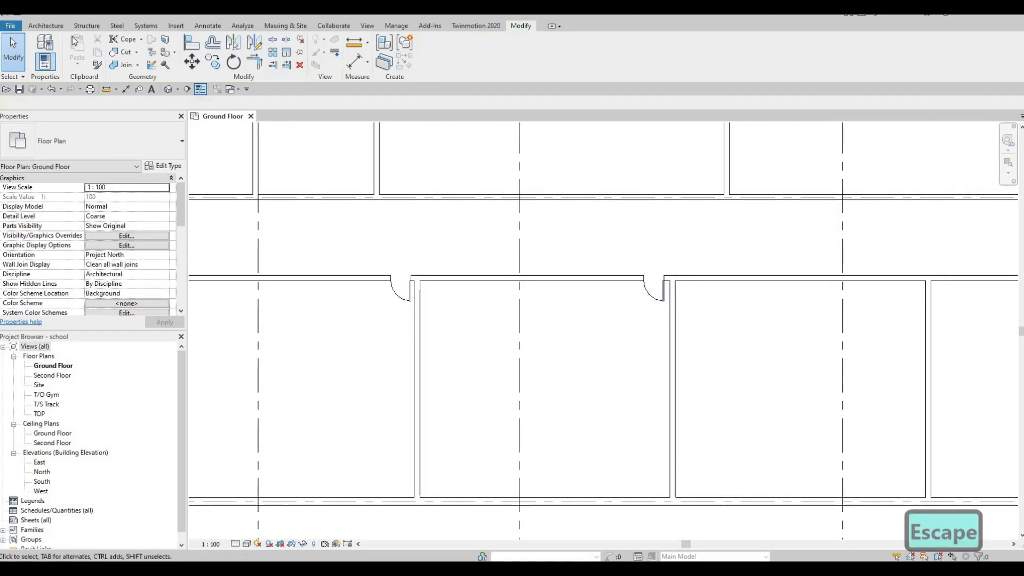
- Place 0762 x 2032mm single-flush doors for the fourth and fifth lower rooms, opening inward, about 700 mm from each east partition
left_click(46, 26)
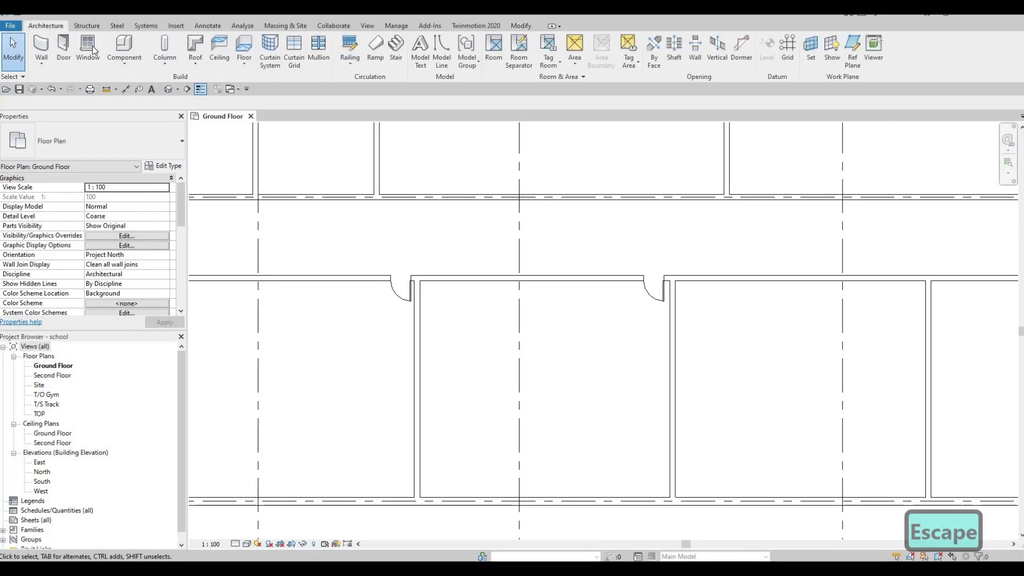
left_click(63, 45)
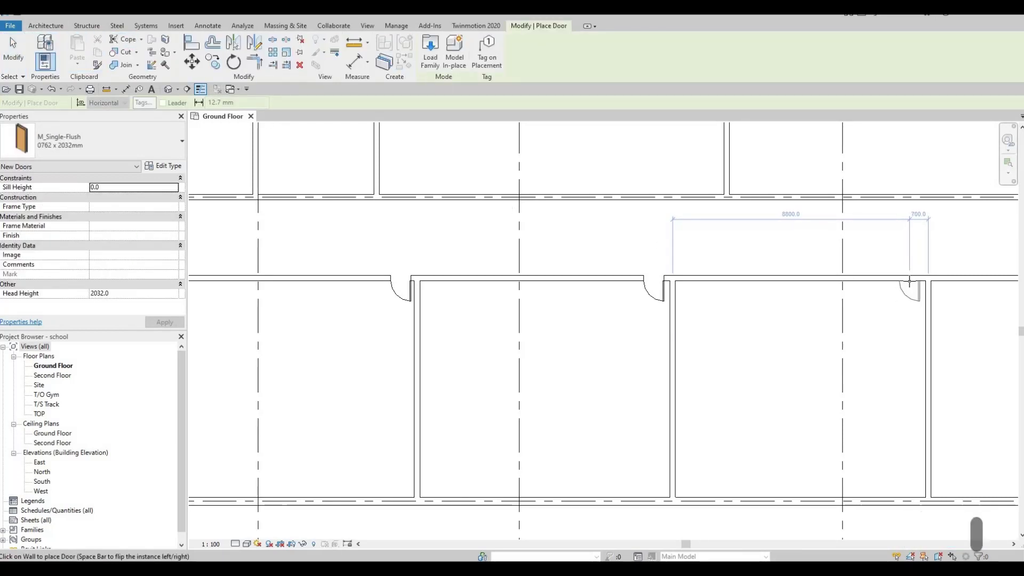
left_click(909, 281)
middle_click_drag(893, 336, 752, 346)
scroll(694, 302, "down", 2)
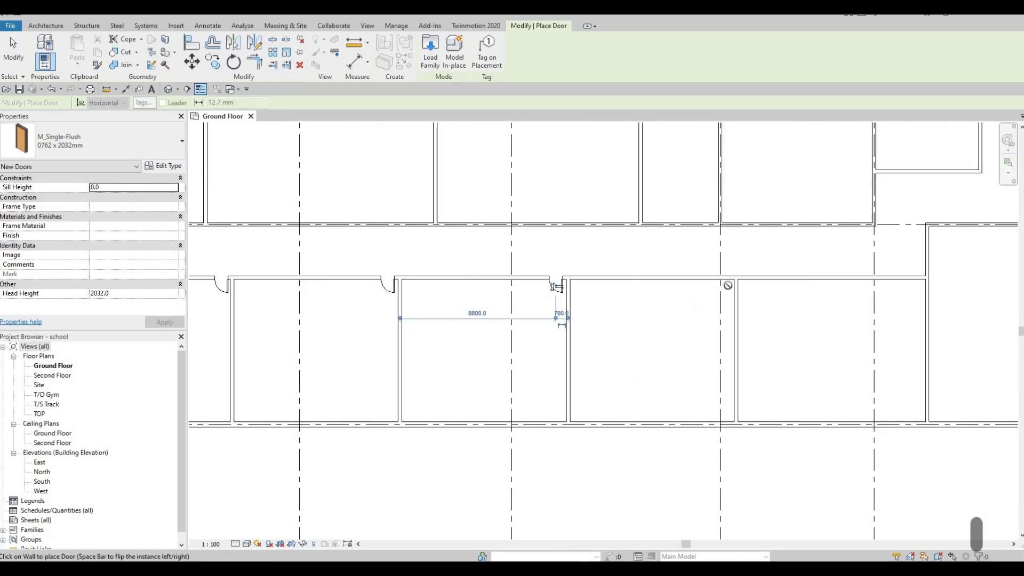
scroll(736, 278, "up", 2)
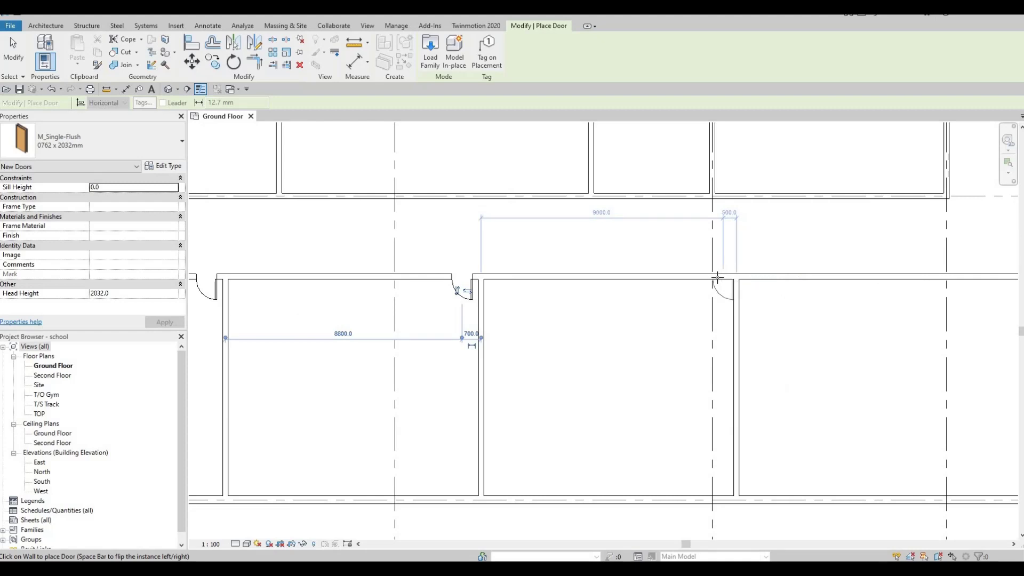
left_click(704, 296)
- Place an inward-opening door in the corridor wall of the last lower room, about 700 mm from its east wall
scroll(693, 310, "down", 2)
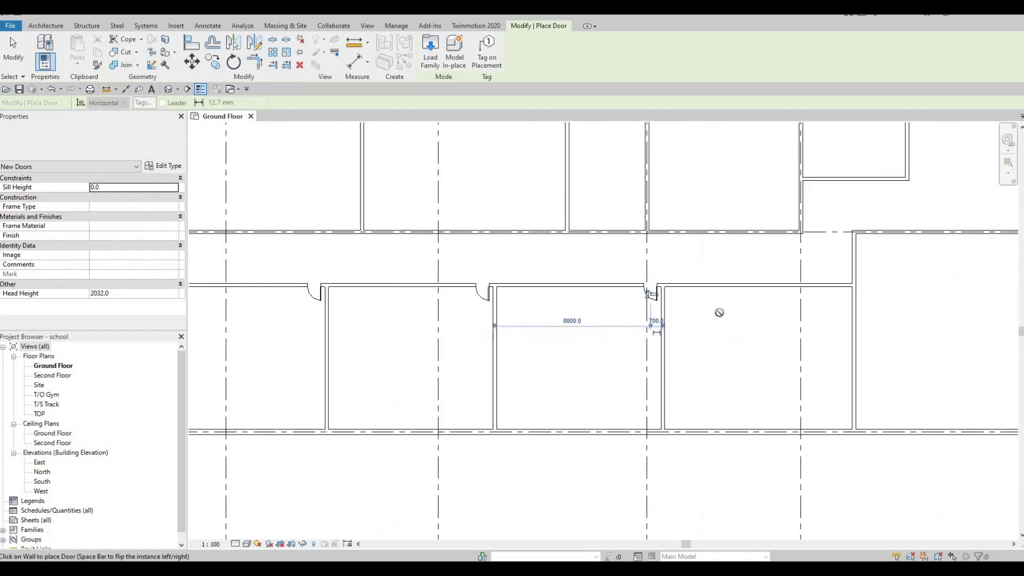
middle_click_drag(731, 343, 731, 359)
scroll(708, 333, "down", 2)
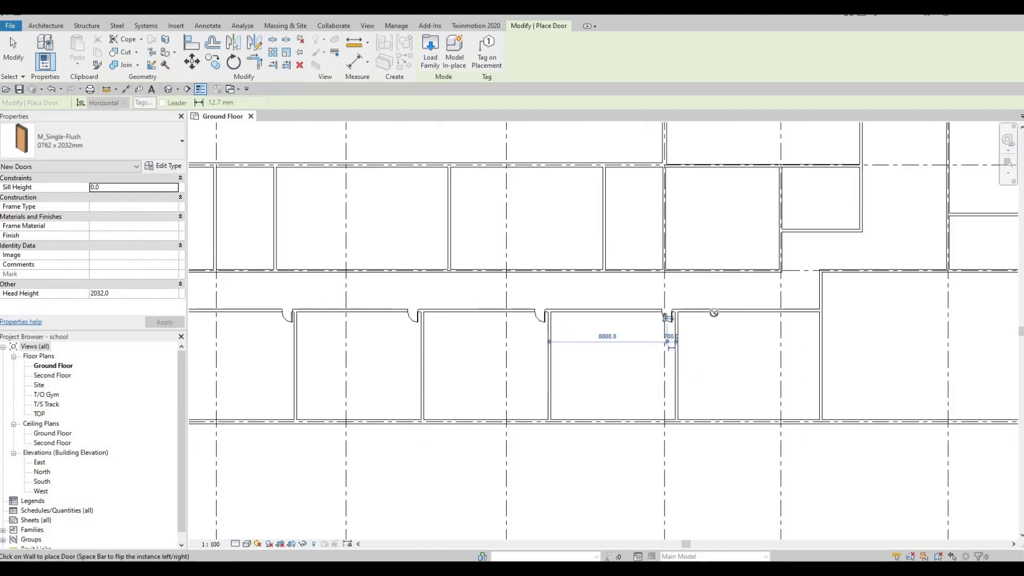
middle_click_drag(784, 320, 650, 324)
scroll(680, 315, "up", 3)
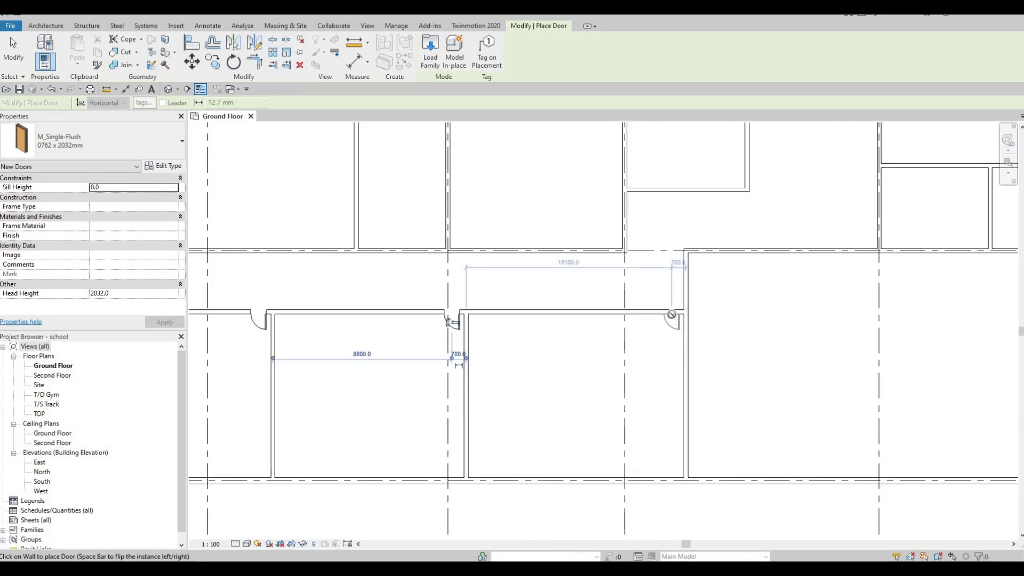
left_click(671, 315)
- Place a door in the grid 6 wall of the westernmost upper room, flipped to open inward, about 700 mm from its east partition
middle_click_drag(512, 305, 589, 327)
scroll(588, 308, "down", 2)
scroll(589, 327, "down", 2)
middle_click_drag(466, 314, 562, 324)
middle_click_drag(291, 341, 496, 335)
middle_click_drag(404, 333, 422, 339)
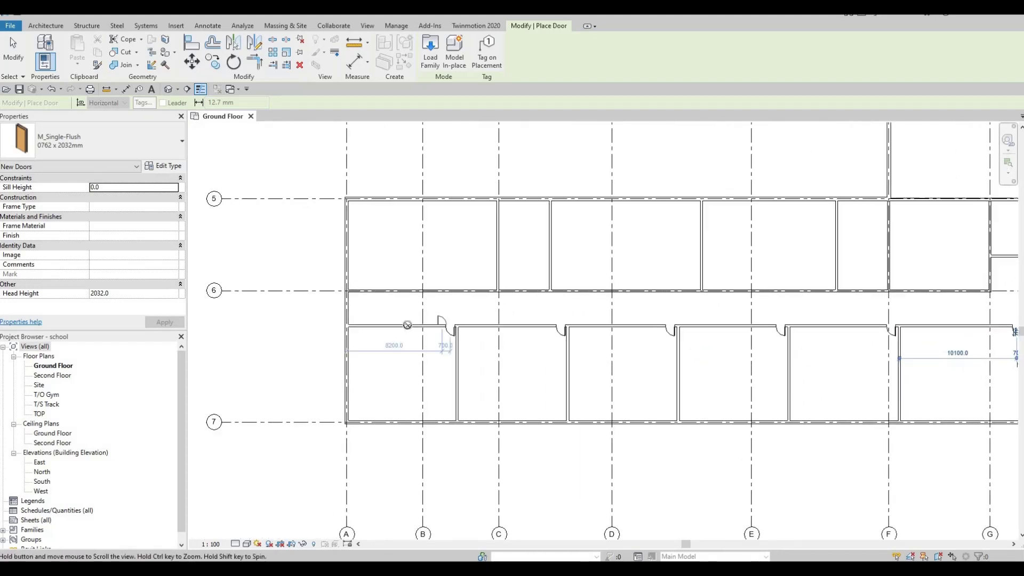
middle_click_drag(368, 307, 425, 323)
scroll(509, 280, "up", 2)
scroll(711, 285, "up", 1)
scroll(669, 307, "up", 1)
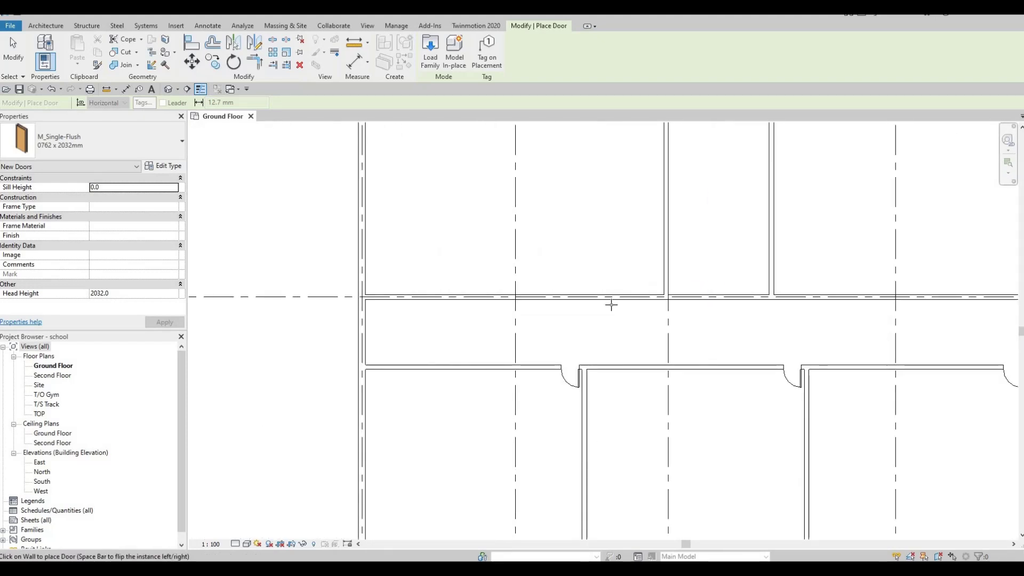
scroll(676, 298, "up", 1)
scroll(610, 305, "up", 1)
scroll(609, 305, "up", 1)
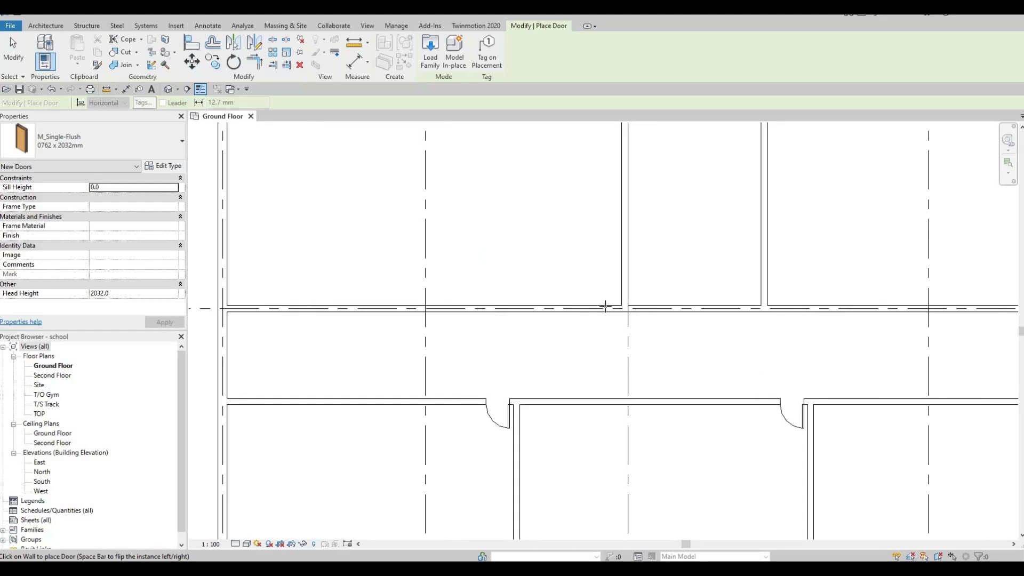
key("space")
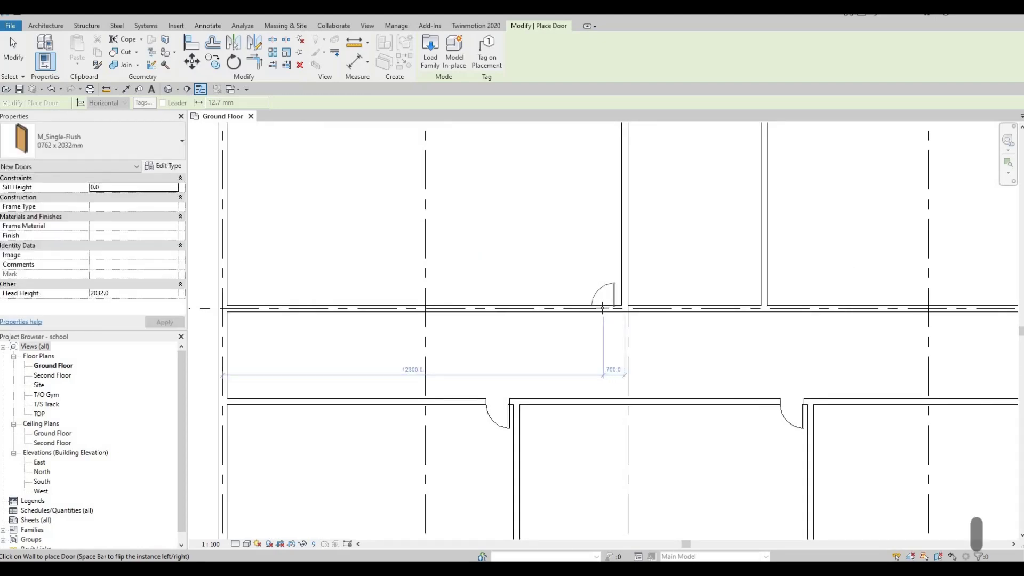
- Place inward-opening doors in the grid 6 wall for the next two large upper rooms, about 700 mm from each west partition
middle_click_drag(702, 333, 493, 312)
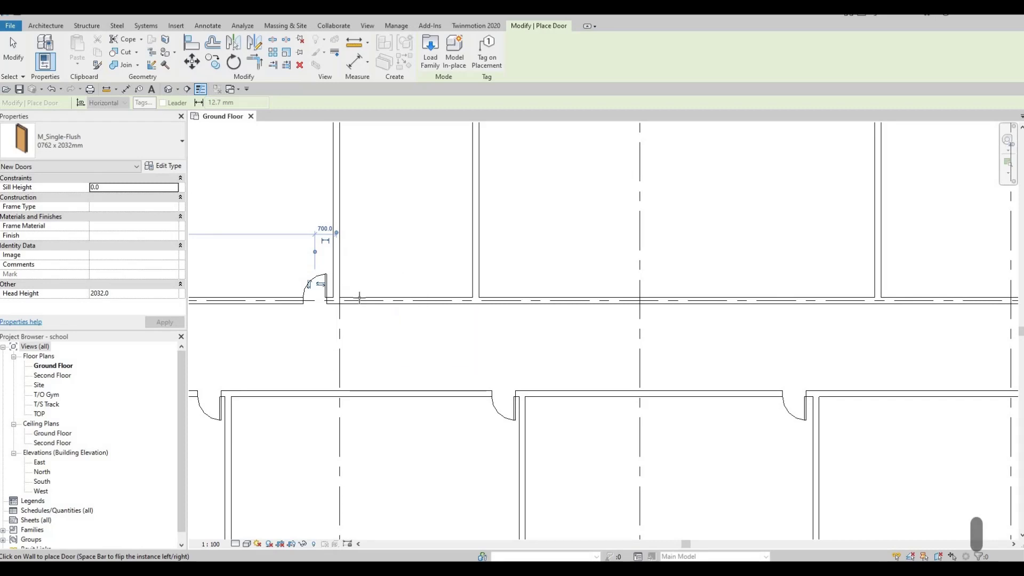
left_click(495, 295)
middle_click_drag(634, 321, 455, 292)
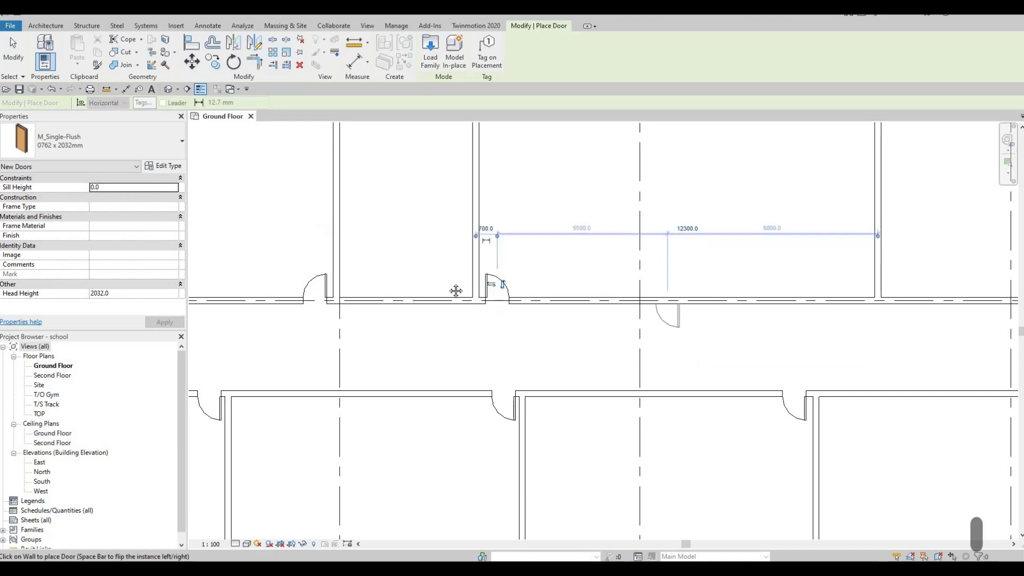
middle_click_drag(672, 298, 488, 282)
middle_click_drag(556, 368, 533, 379)
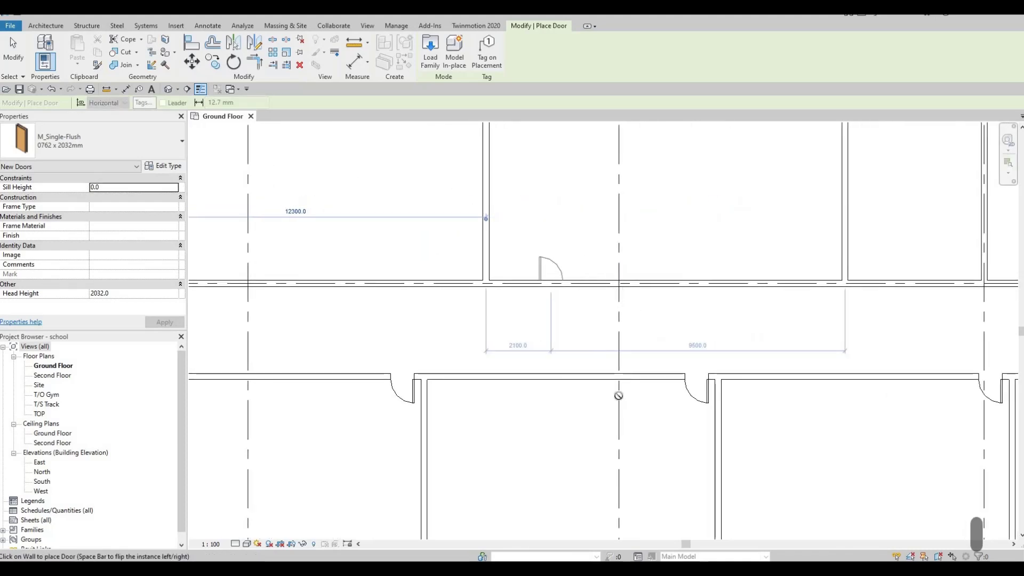
middle_click_drag(606, 313, 674, 388)
scroll(596, 359, "down", 2)
scroll(575, 365, "up", 2)
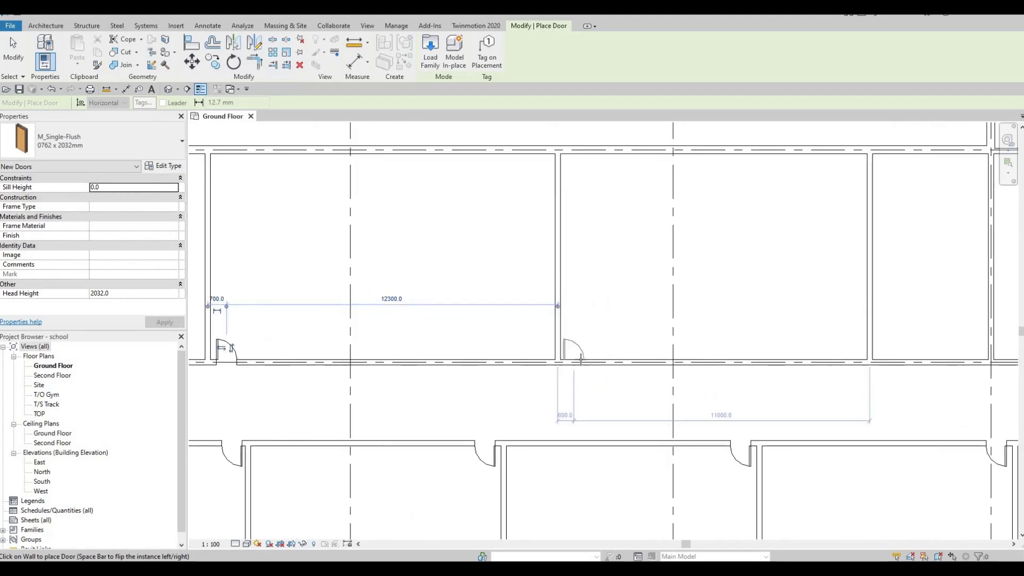
left_click(577, 360)
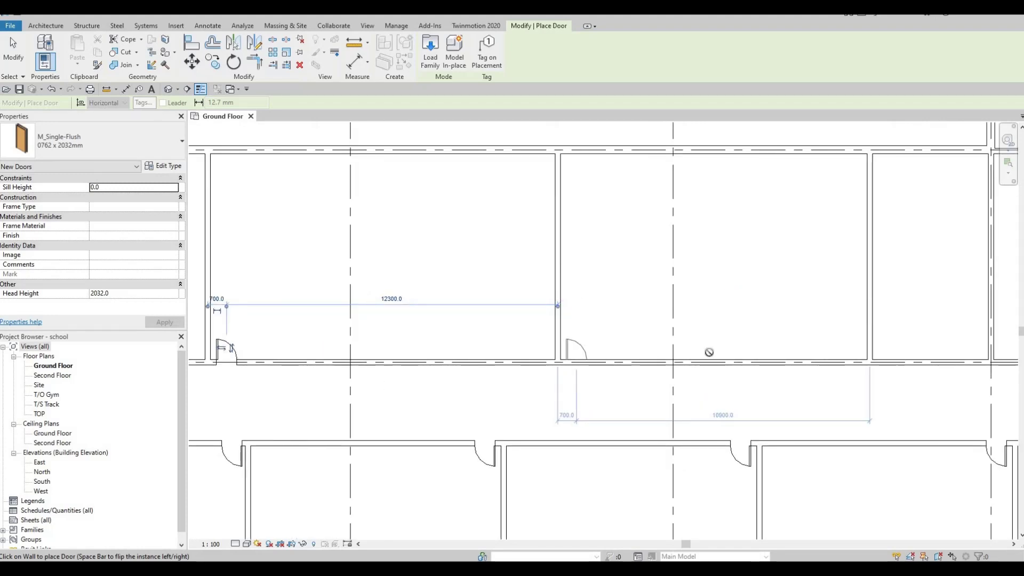
- Place a door in the grid 6 wall of the room between grids F and G, flipped to open inward, about 700 mm from grid G
middle_click_drag(614, 311, 487, 303)
middle_click_drag(663, 324, 450, 276)
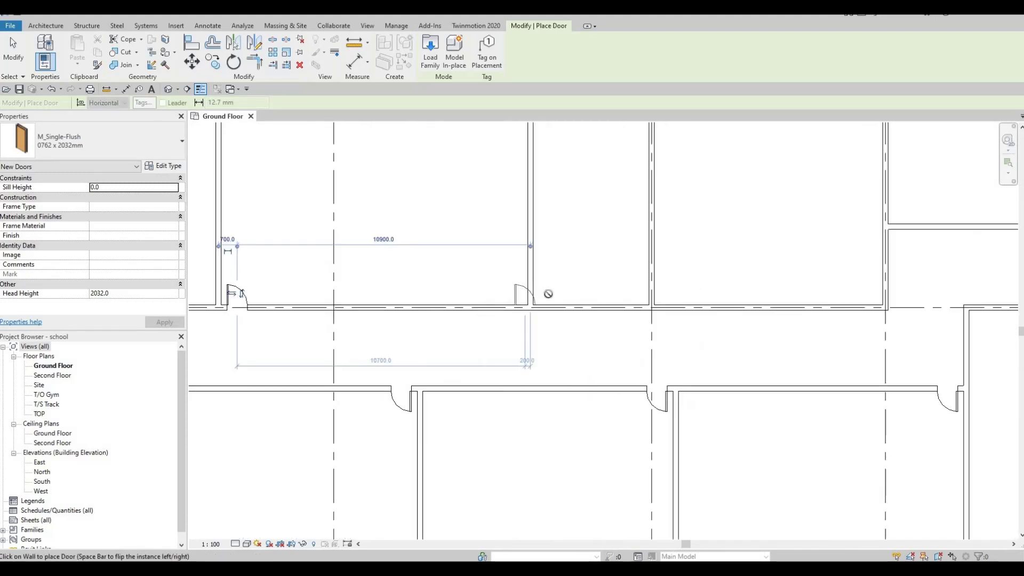
middle_click_drag(570, 322, 565, 363)
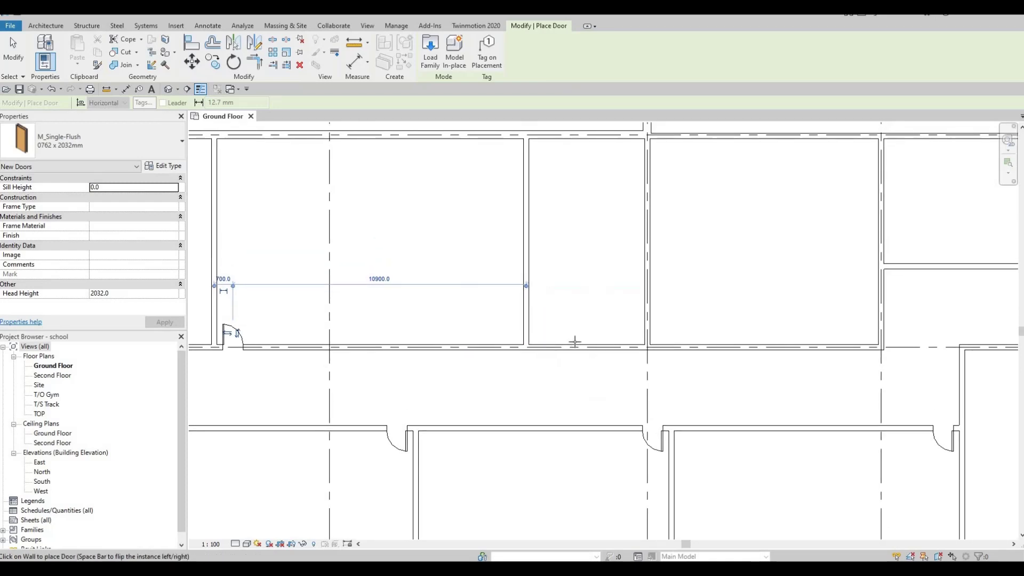
middle_click_drag(551, 316, 555, 358)
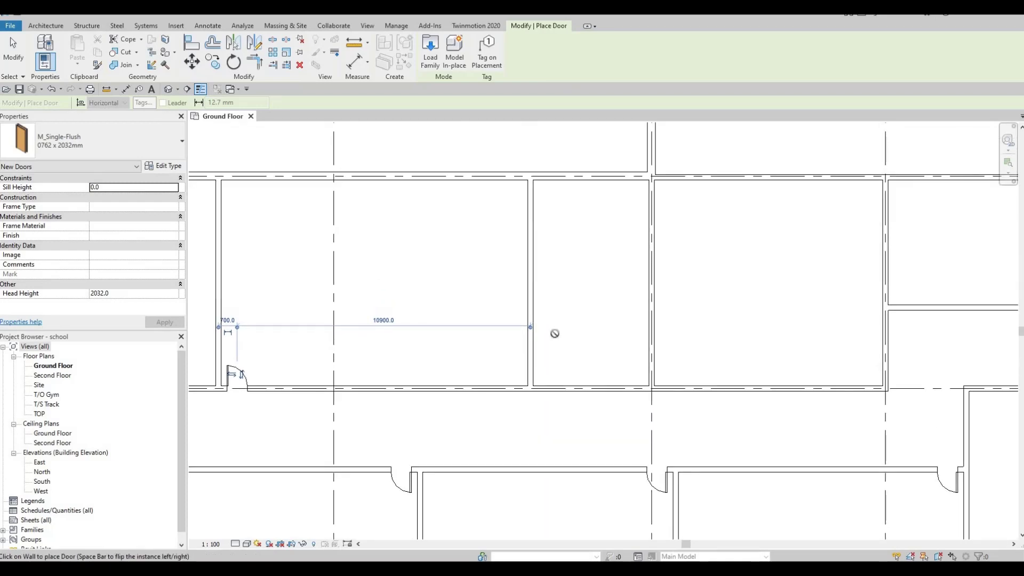
middle_click_drag(672, 354, 631, 354)
middle_click_drag(724, 374, 656, 363)
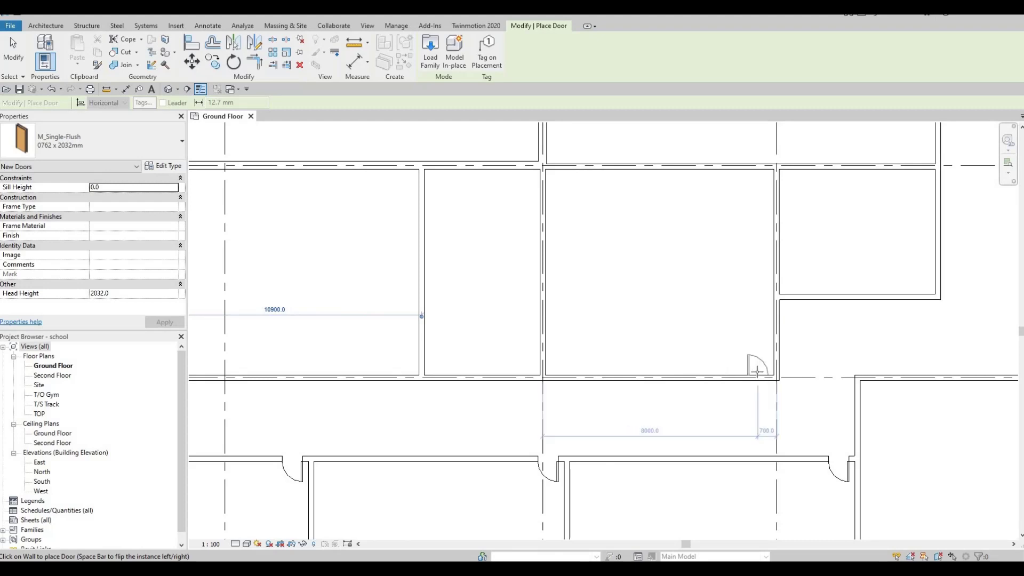
key("space")
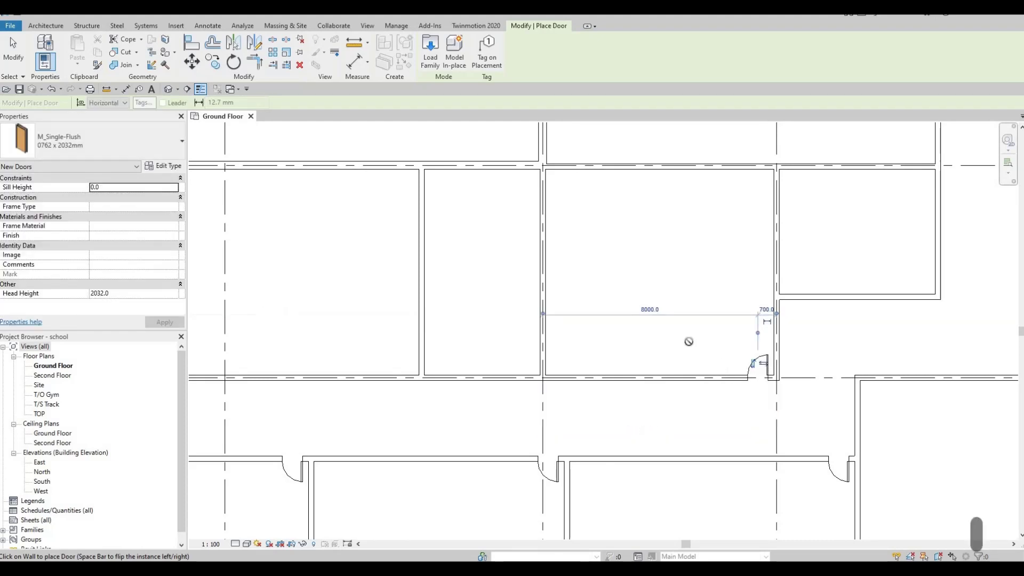
- Place an inward-opening door in the south wall of the small room east of grid G, about 600 mm from its west wall
scroll(688, 346, "down", 2)
scroll(728, 350, "up", 4)
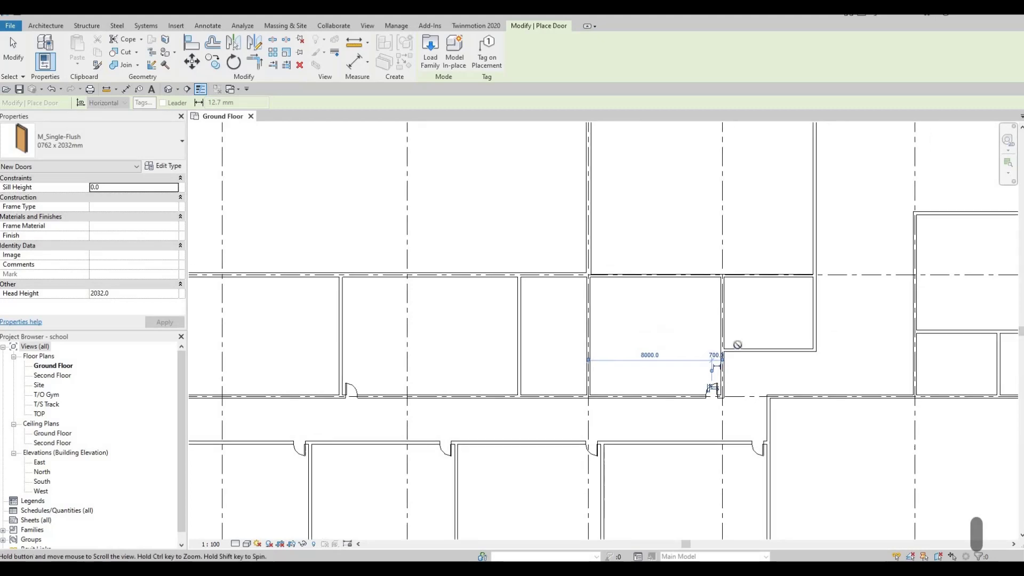
scroll(704, 357, "up", 1)
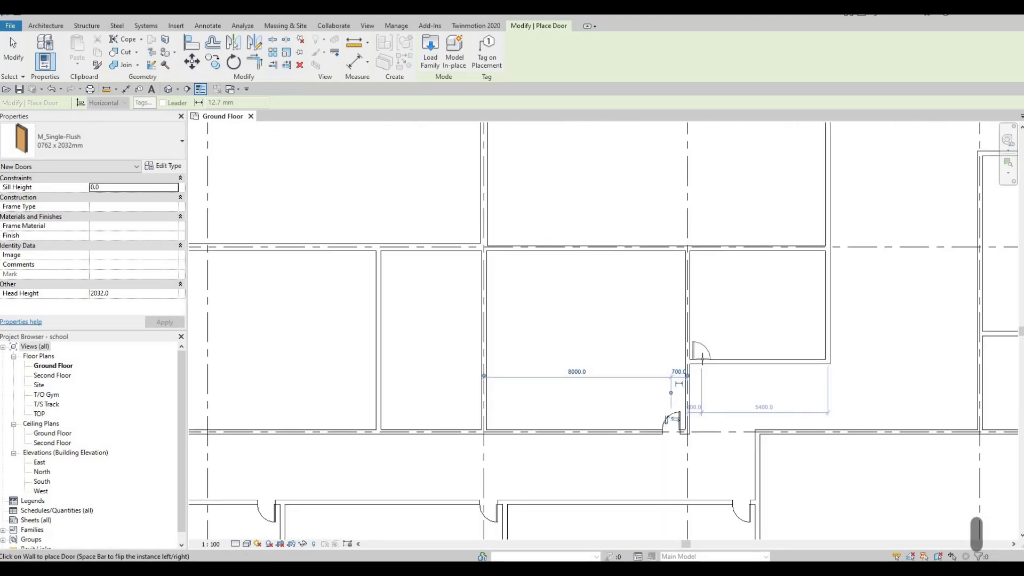
scroll(702, 356, "down", 3)
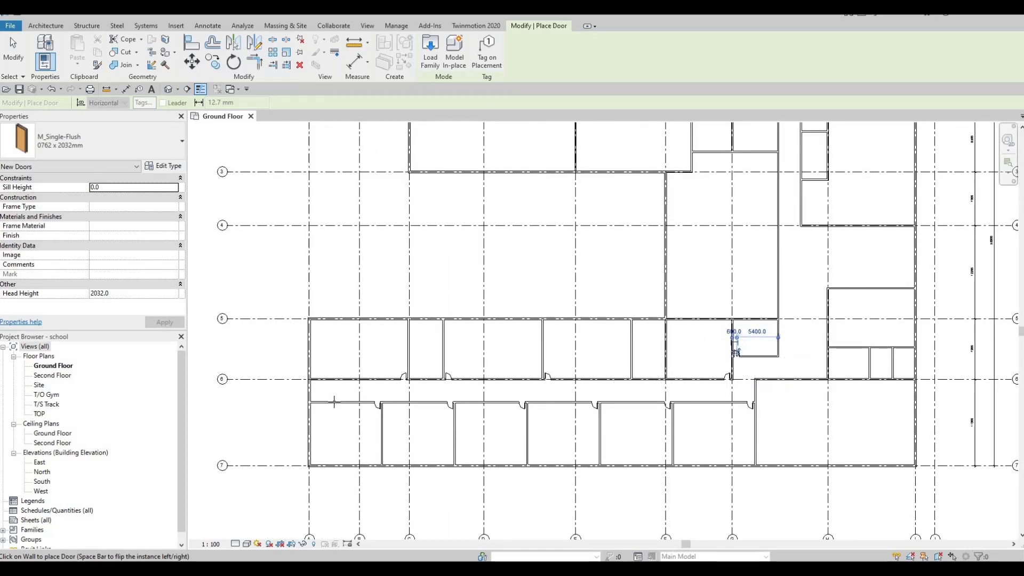
- Place inward-opening doors in the north walls of the three small rooms between grids H and I, each about 700 mm from a partition
middle_click_drag(687, 405, 484, 382)
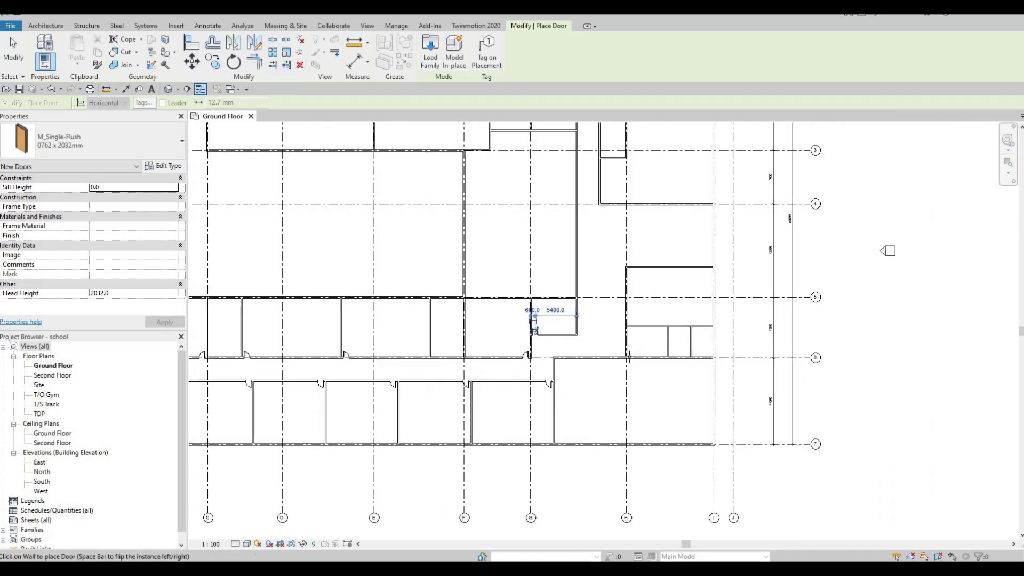
scroll(587, 380, "up", 1)
middle_click_drag(587, 381, 562, 316)
scroll(563, 316, "down", 1)
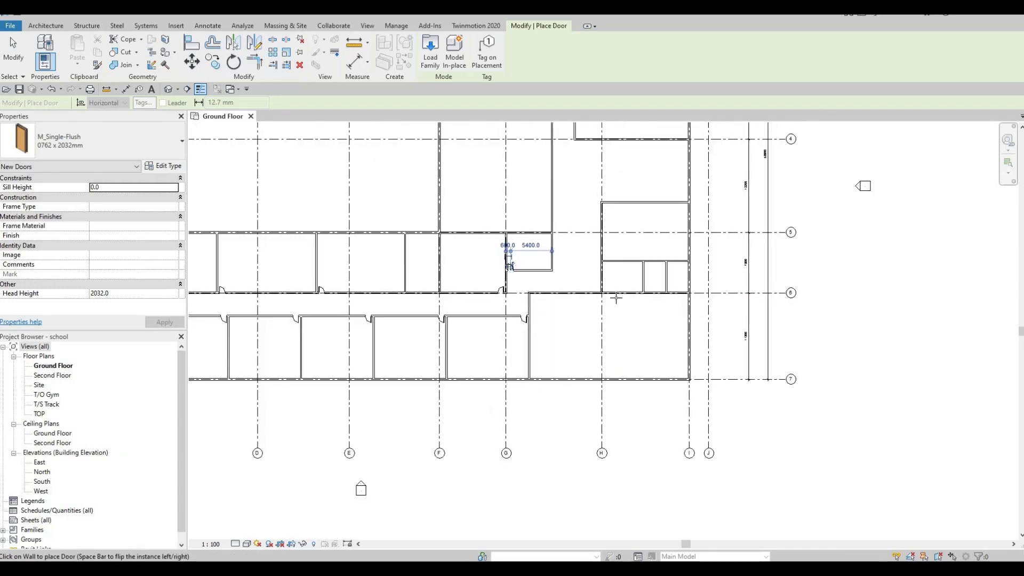
scroll(576, 297, "up", 2)
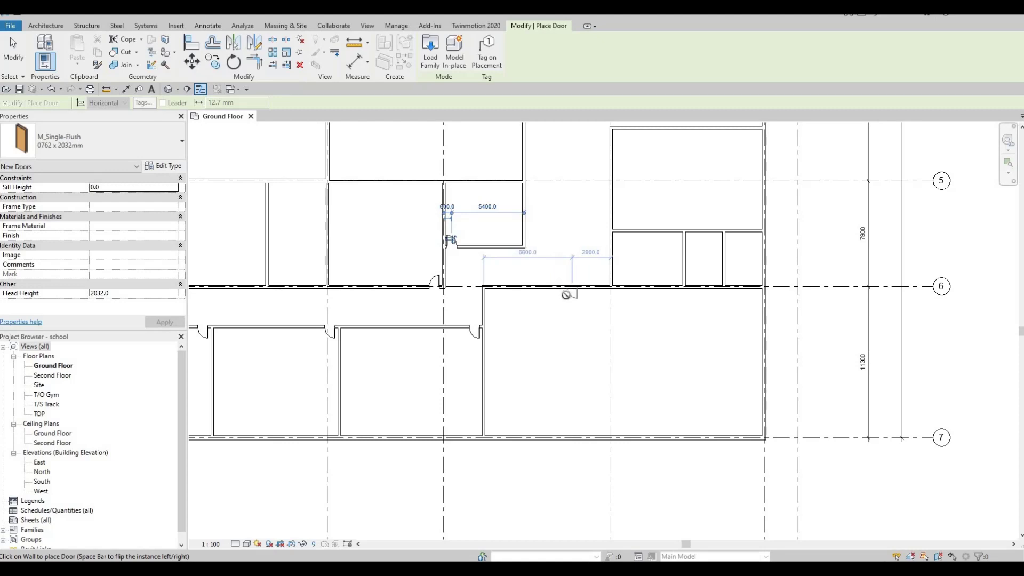
middle_click_drag(614, 315, 602, 365)
scroll(608, 301, "up", 2)
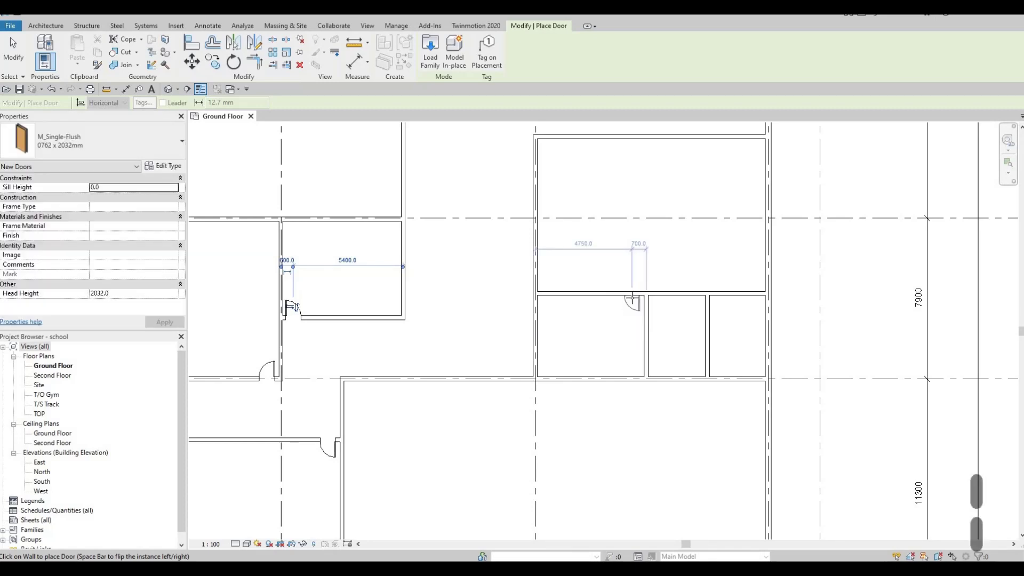
left_click(629, 304)
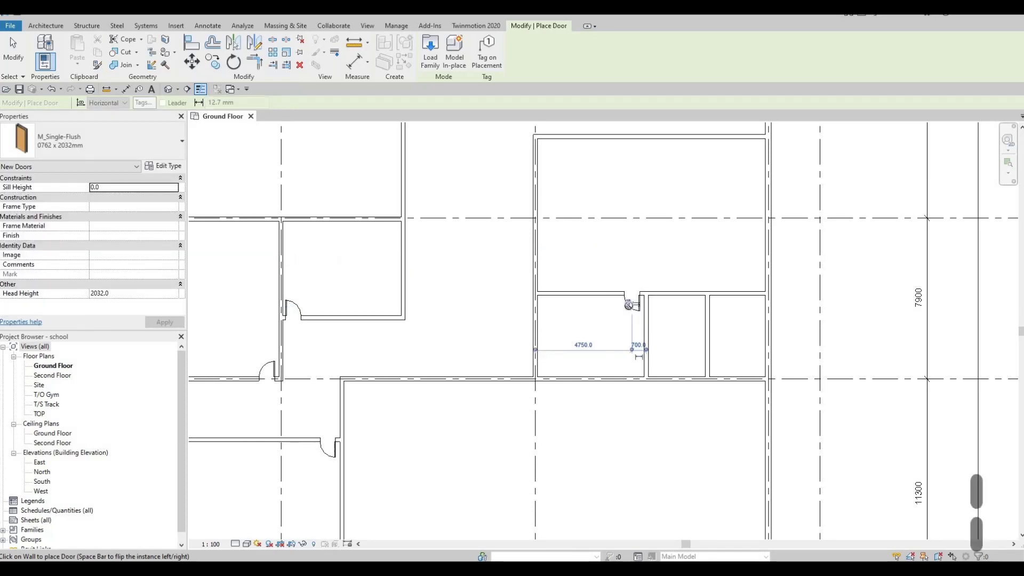
left_click(662, 298)
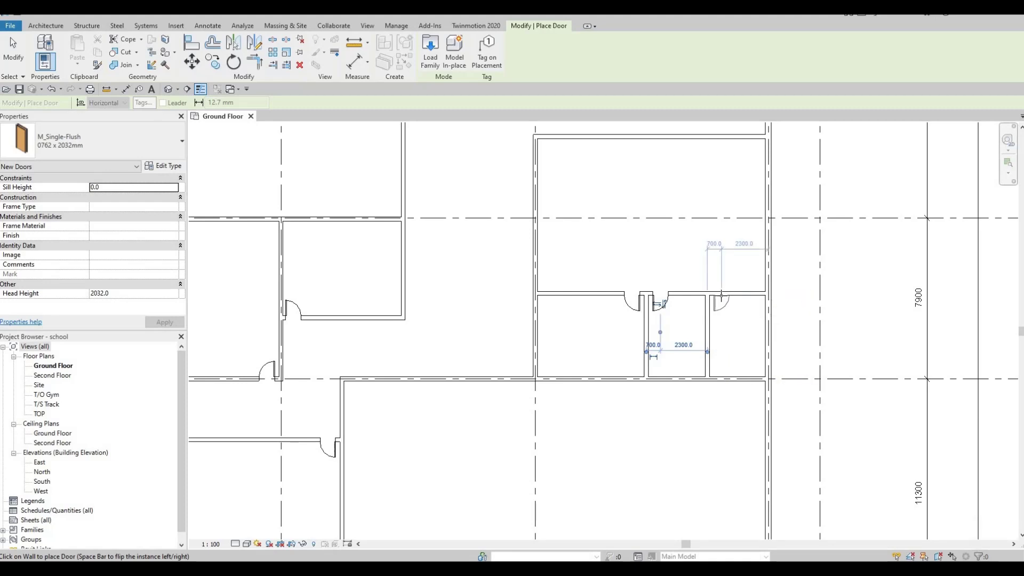
left_click(712, 288)
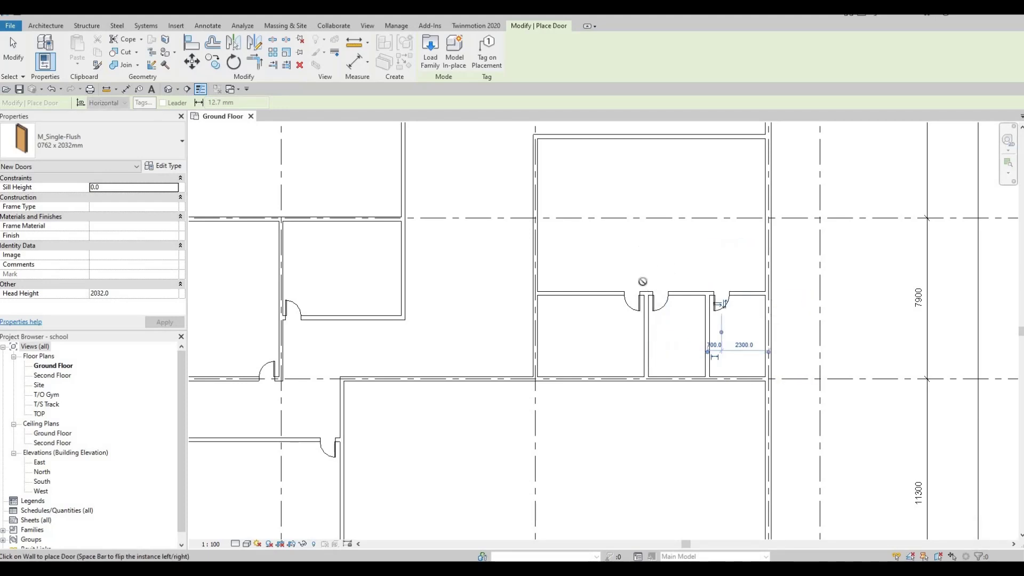
- Place an inward-opening door in the grid H wall of the larger room above the three small rooms, about 600 mm from its south partition
middle_click_drag(638, 241, 640, 274)
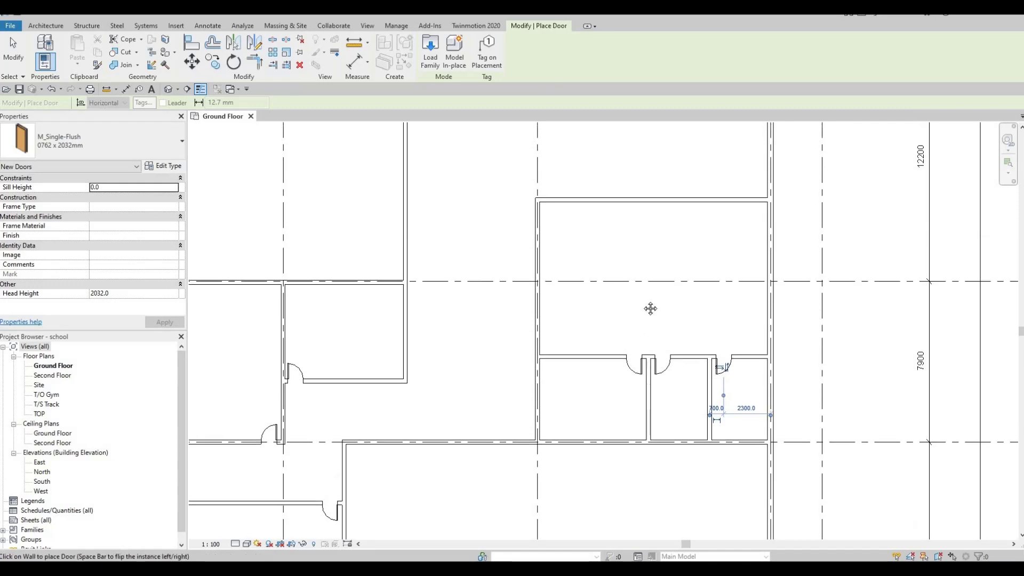
middle_click_drag(524, 283, 556, 324)
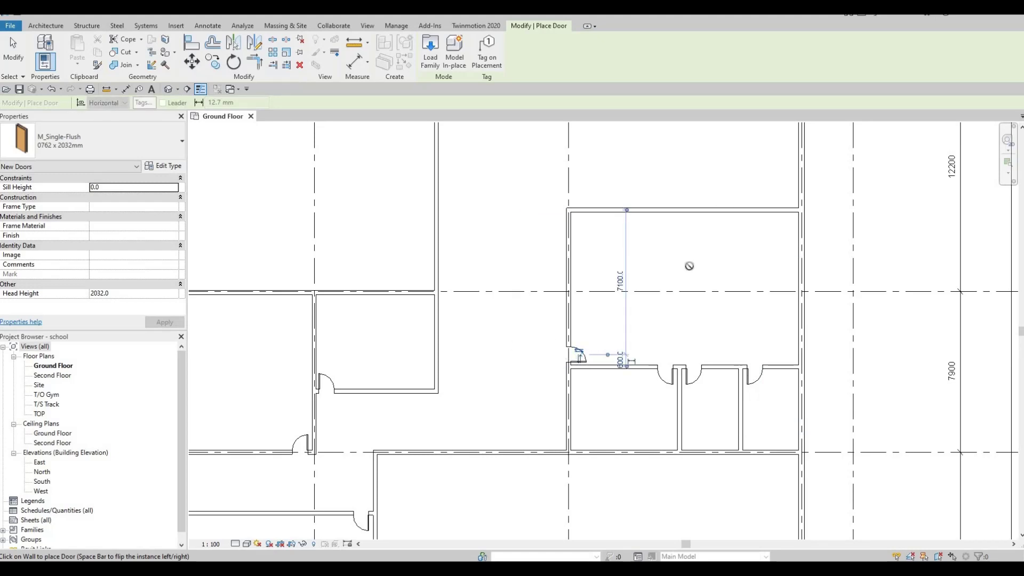
scroll(693, 352, "down", 4)
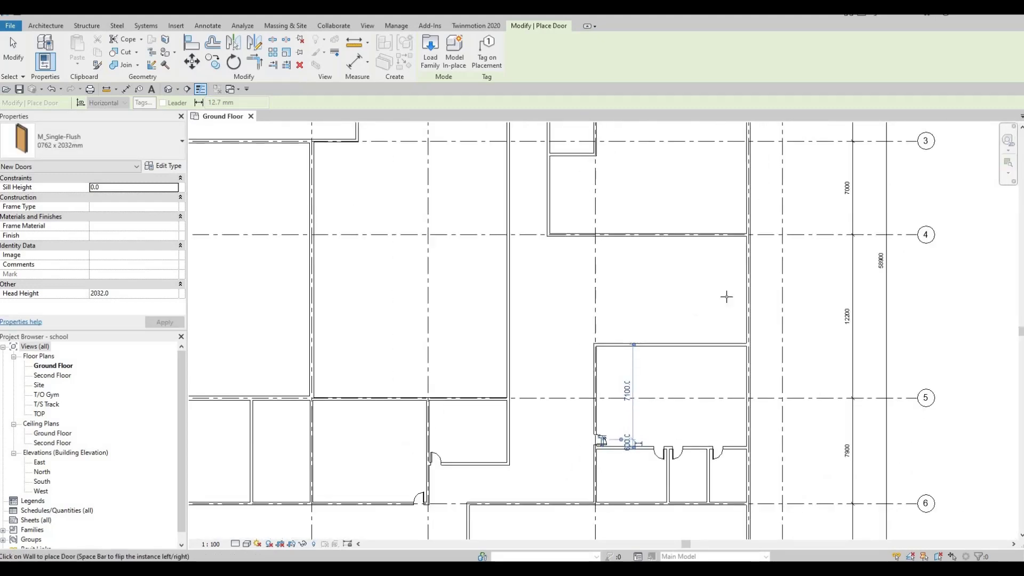
- Examine the corridors and rooms between grids 1 and 5 for walls that still need doors
middle_click_drag(726, 297, 704, 323)
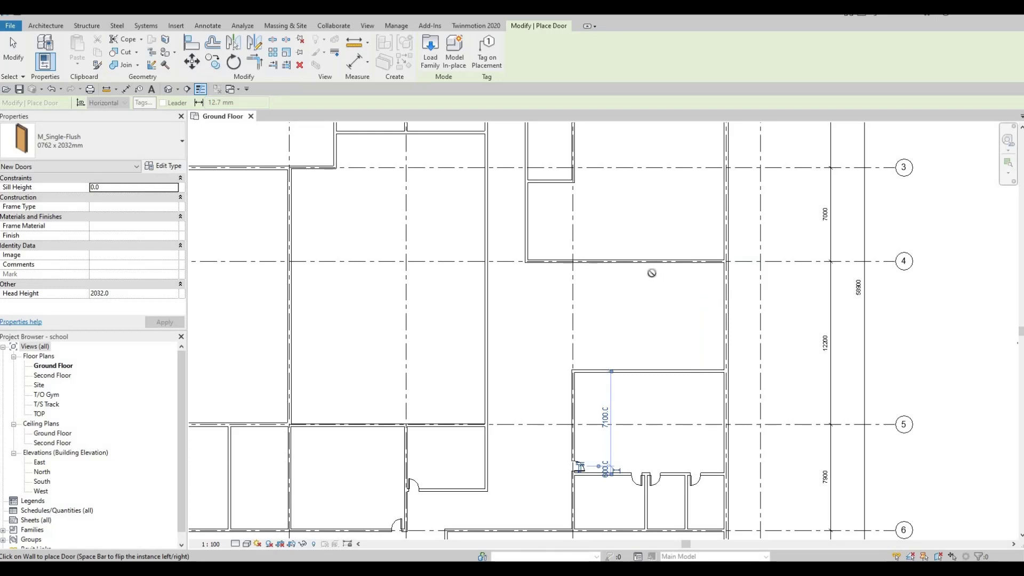
middle_click_drag(595, 325, 608, 395)
middle_click_drag(559, 316, 561, 393)
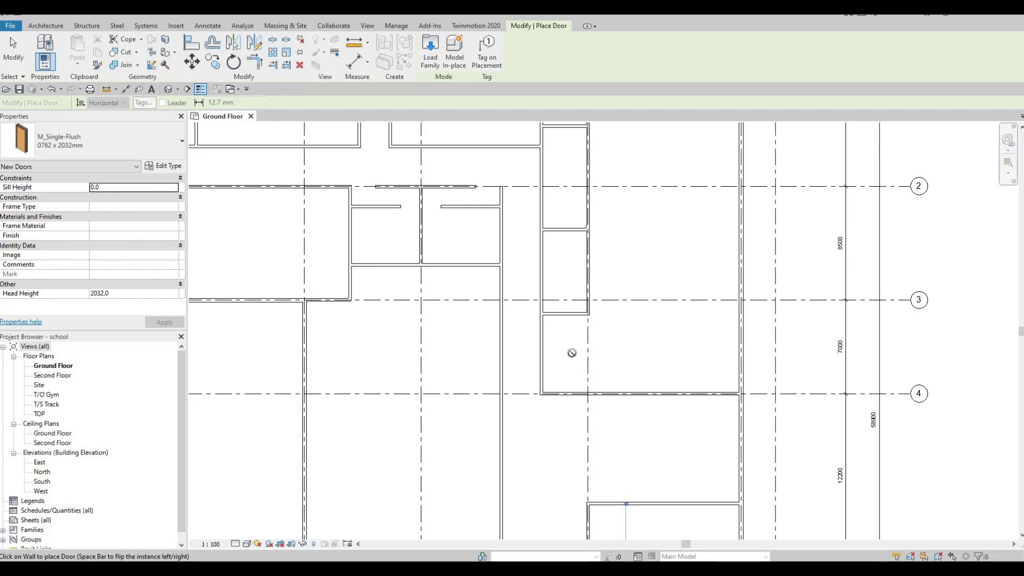
middle_click_drag(546, 282, 580, 269)
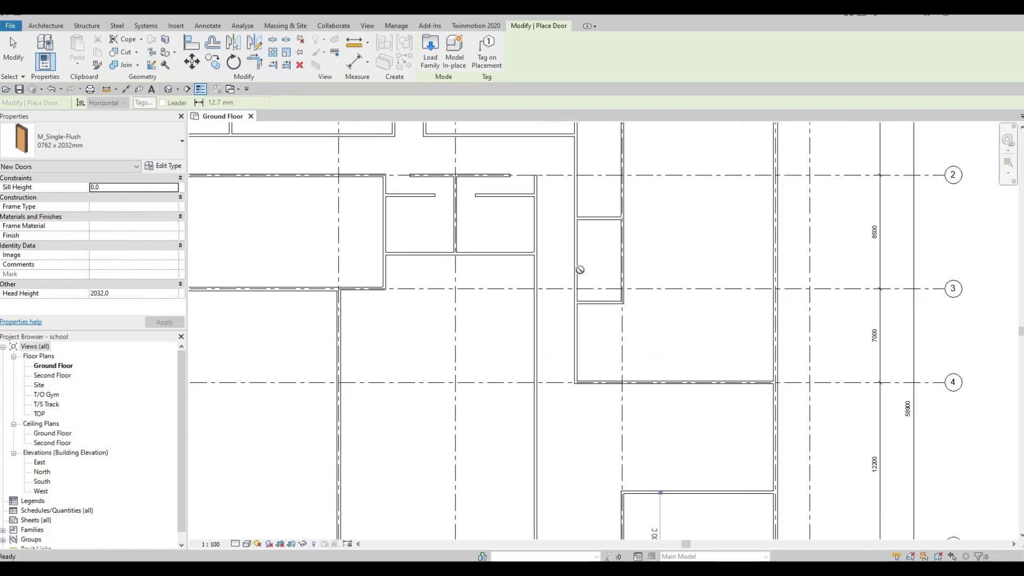
scroll(581, 274, "down", 2)
middle_click_drag(548, 360, 569, 284)
scroll(563, 275, "down", 1)
middle_click_drag(571, 339, 564, 437)
middle_click_drag(575, 392, 573, 376)
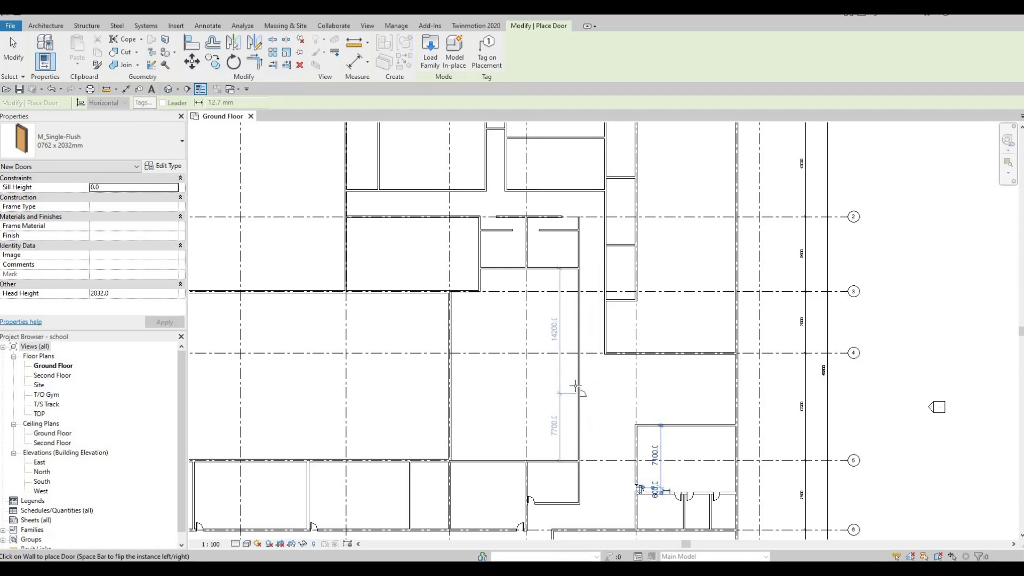
middle_click_drag(570, 384, 561, 472)
scroll(522, 388, "up", 1)
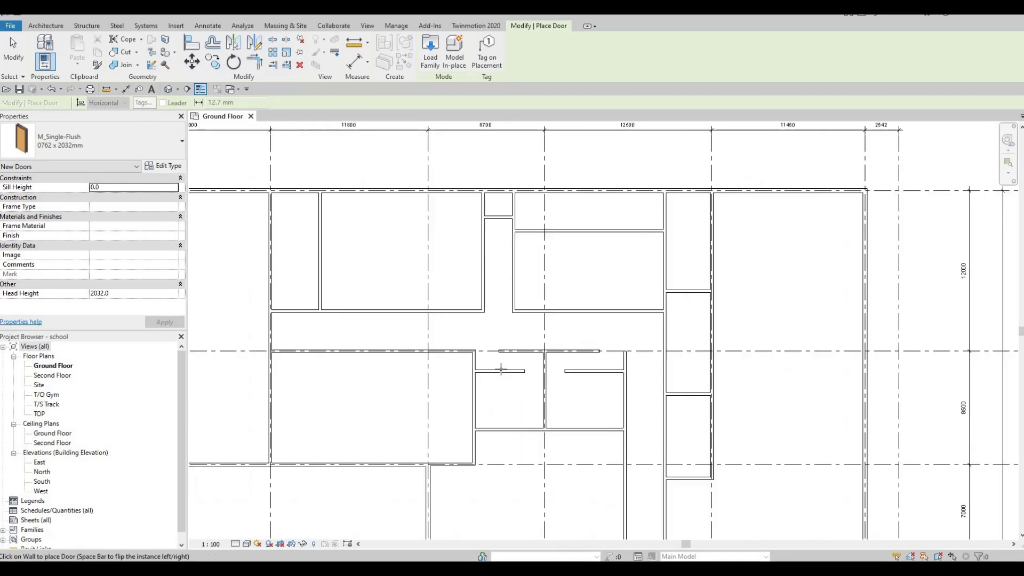
scroll(539, 381, "up", 1)
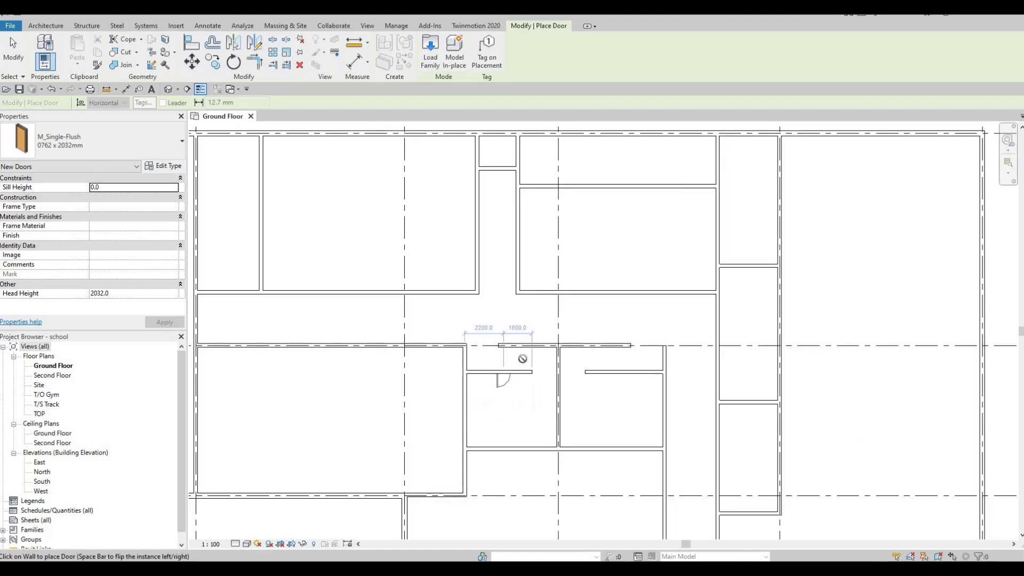
scroll(597, 392, "down", 1)
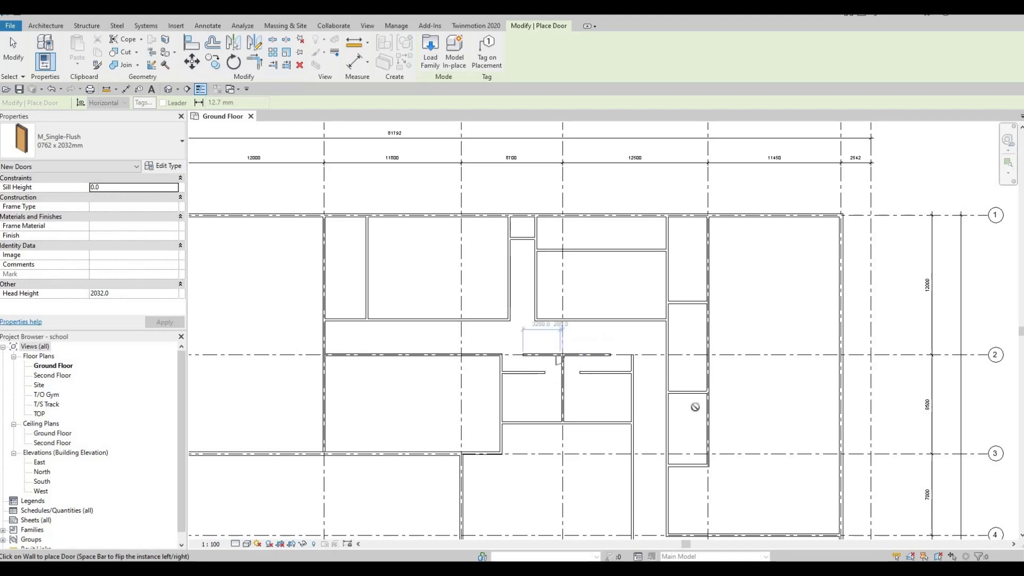
- Place a door in the corridor wall of the narrow room crossing grid 3, flipped to hinge at its north side, about 600 mm from the north partition
scroll(608, 368, "up", 3)
scroll(608, 352, "up", 1)
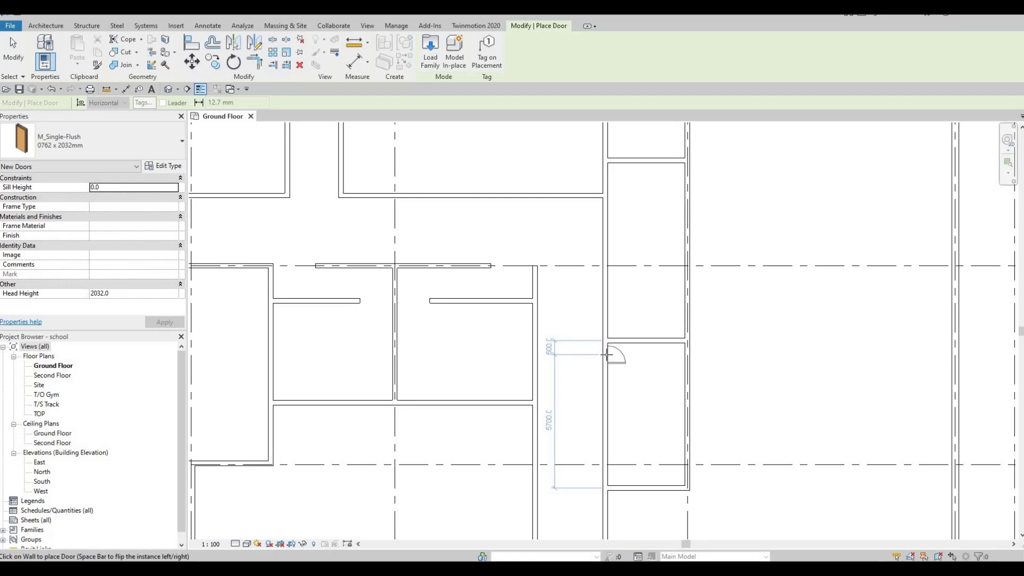
key("space")
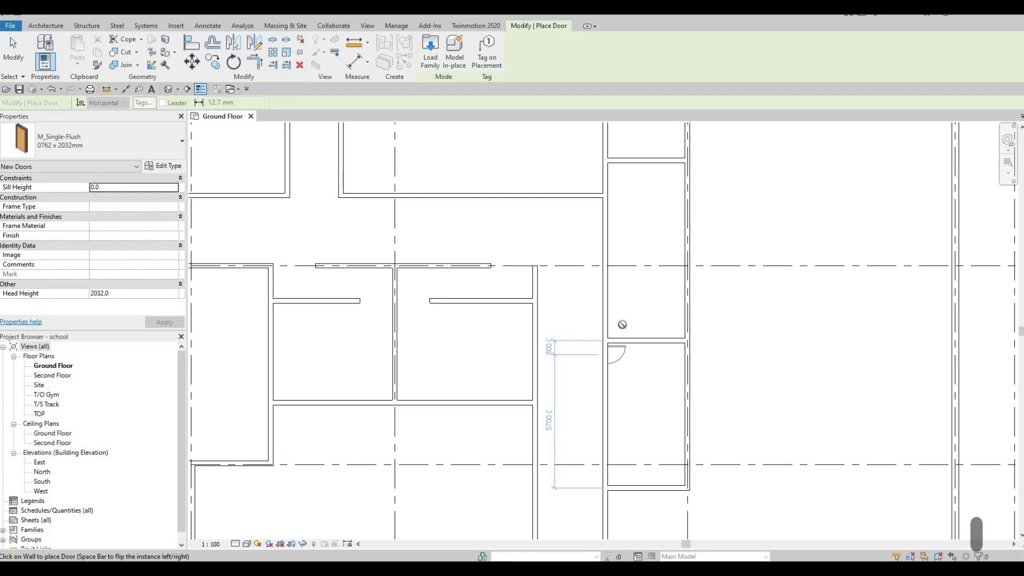
left_click(610, 345)
middle_click_drag(577, 323, 552, 331)
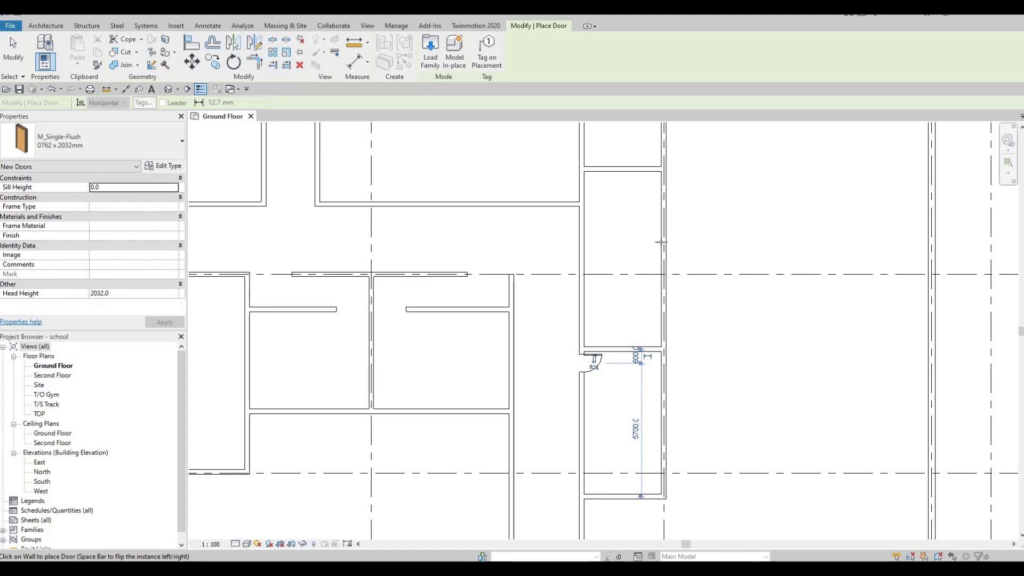
- Place a door in the grid H wall of the narrow room crossing grid 2, flipped to open inward, about 700 mm from its north partition
middle_click_drag(666, 318, 639, 411)
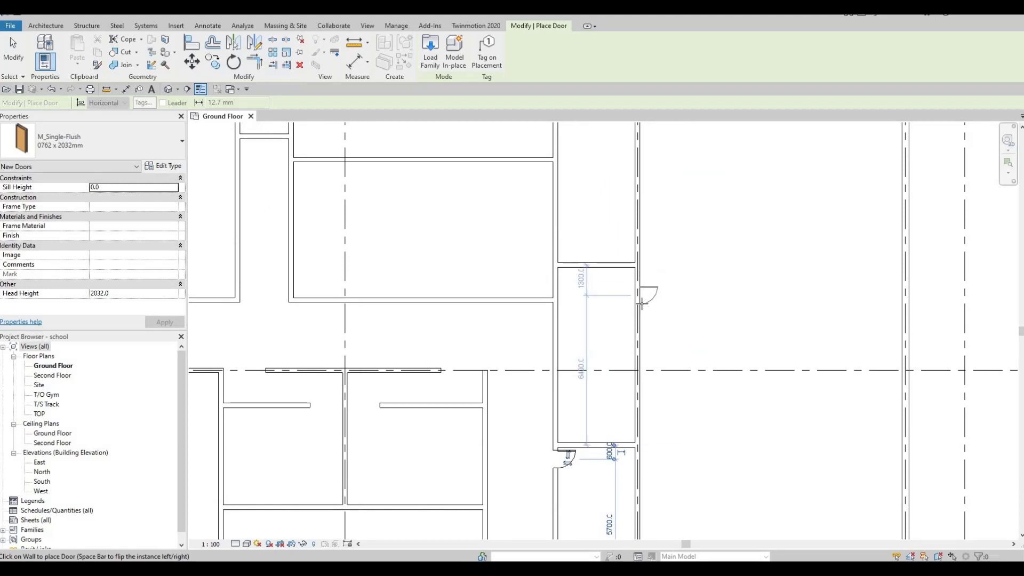
scroll(640, 315, "down", 2)
middle_click_drag(634, 344, 630, 374)
scroll(629, 372, "down", 1)
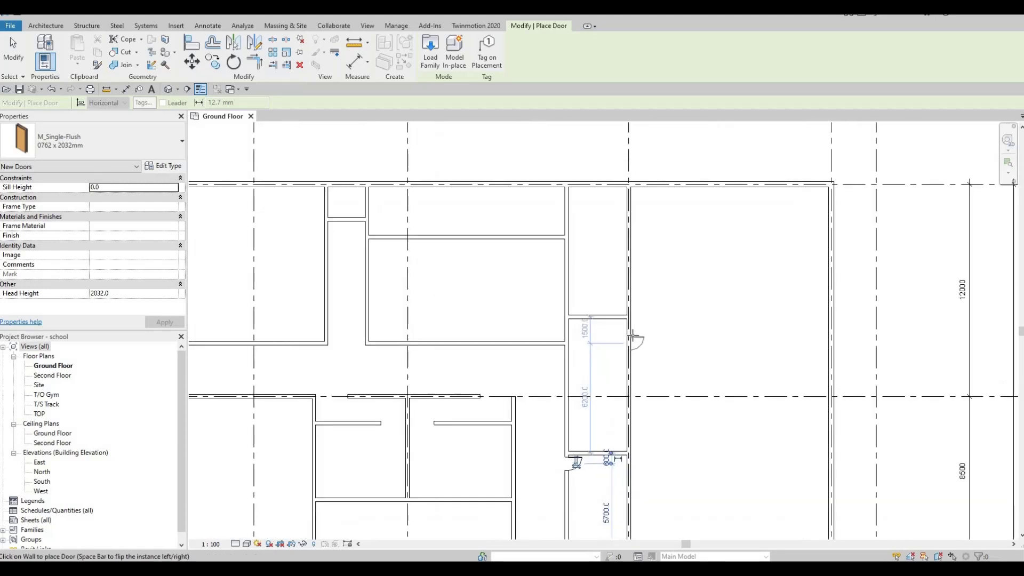
scroll(635, 338, "up", 2)
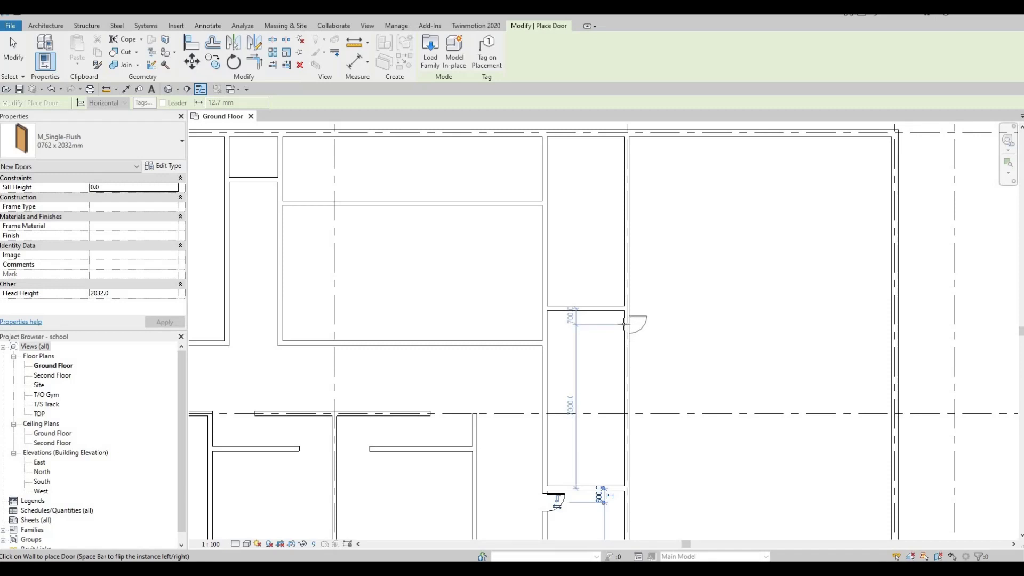
key("space")
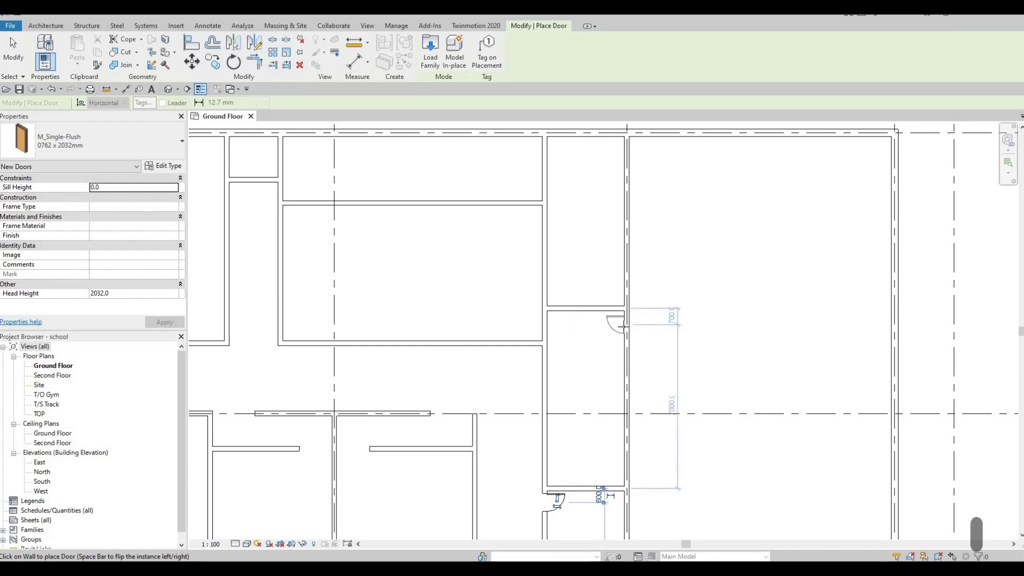
left_click(622, 325)
- Place an inward-opening door in the east wall of the long northern room crossing grid G, about 600 mm from the exterior wall
middle_click_drag(626, 393, 634, 491)
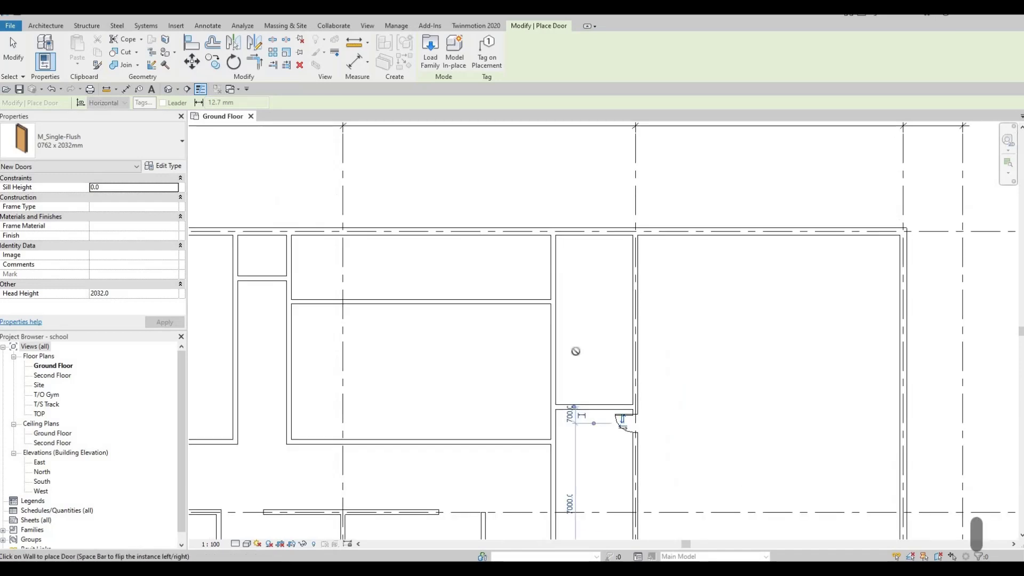
middle_click_drag(585, 299, 574, 319)
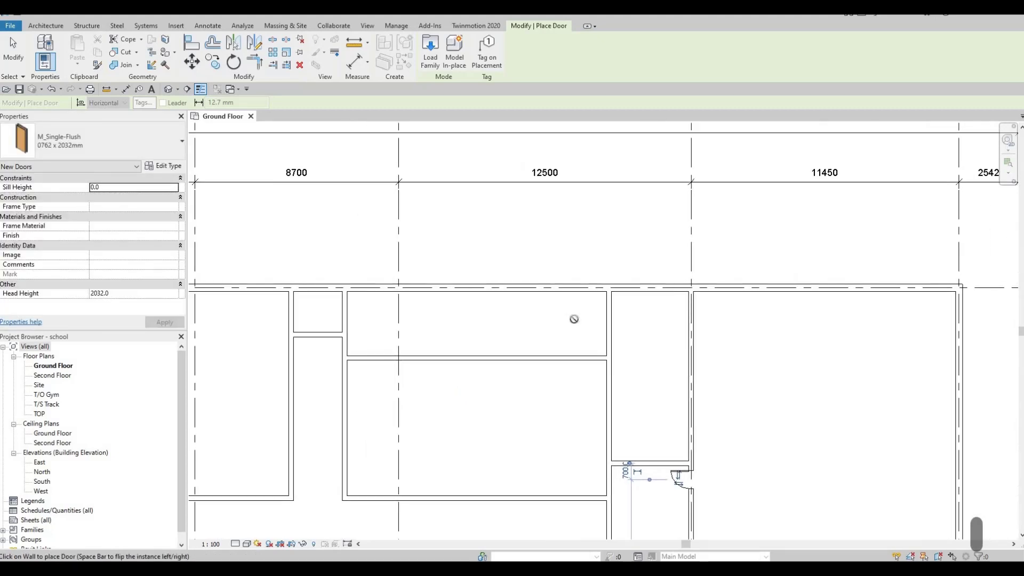
scroll(586, 309, "up", 2)
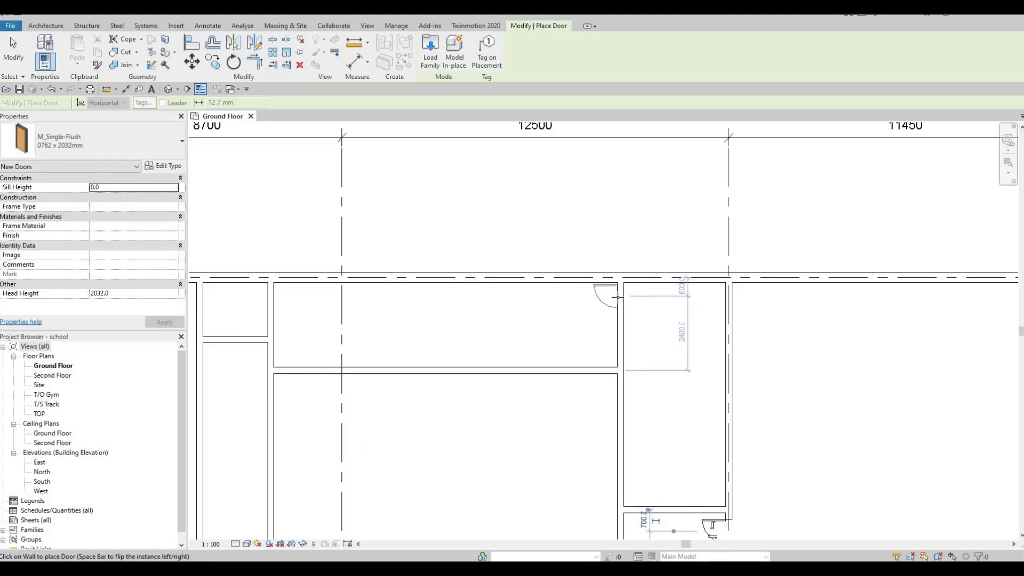
left_click(617, 297)
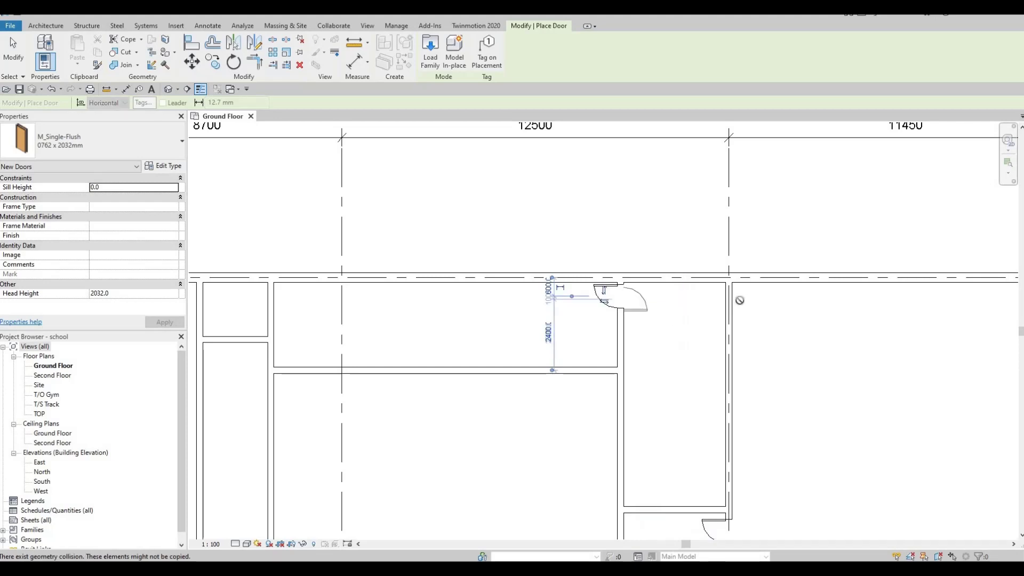
- Place a door in the grid H wall of the northernmost narrow room, flipped to open inward, about 600 mm from the exterior wall
key("space")
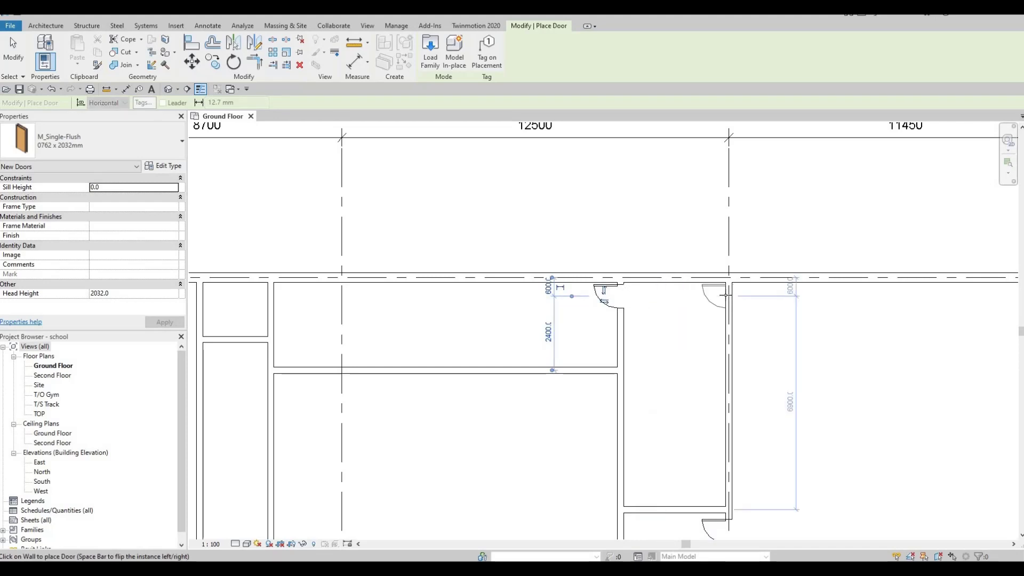
left_click(725, 296)
middle_click_drag(613, 394, 653, 366)
scroll(613, 339, "down", 2)
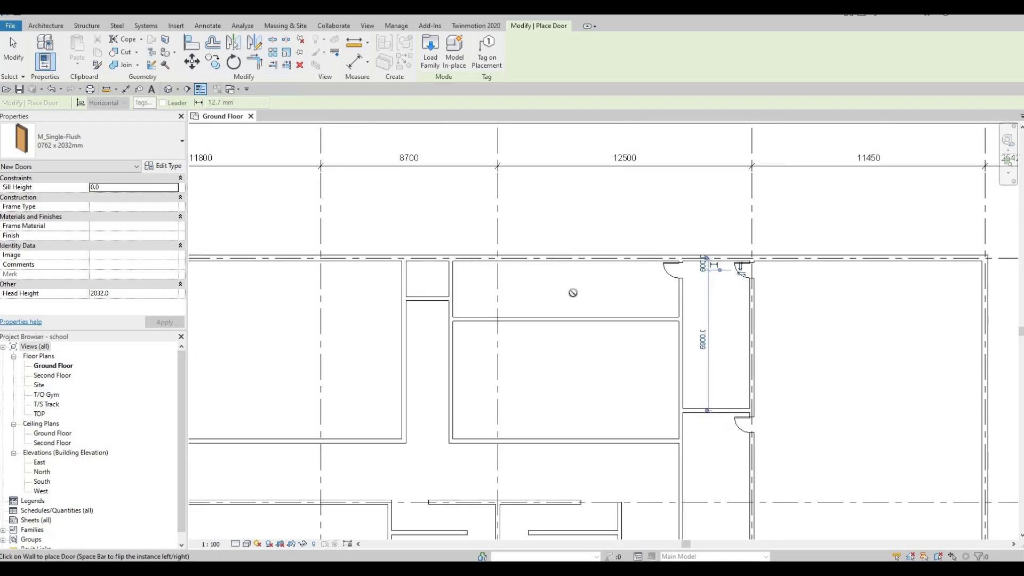
- Place an inward-opening door in the west wall of the larger room crossing grid G, about 700 mm from its north partition
middle_click_drag(583, 377, 597, 399)
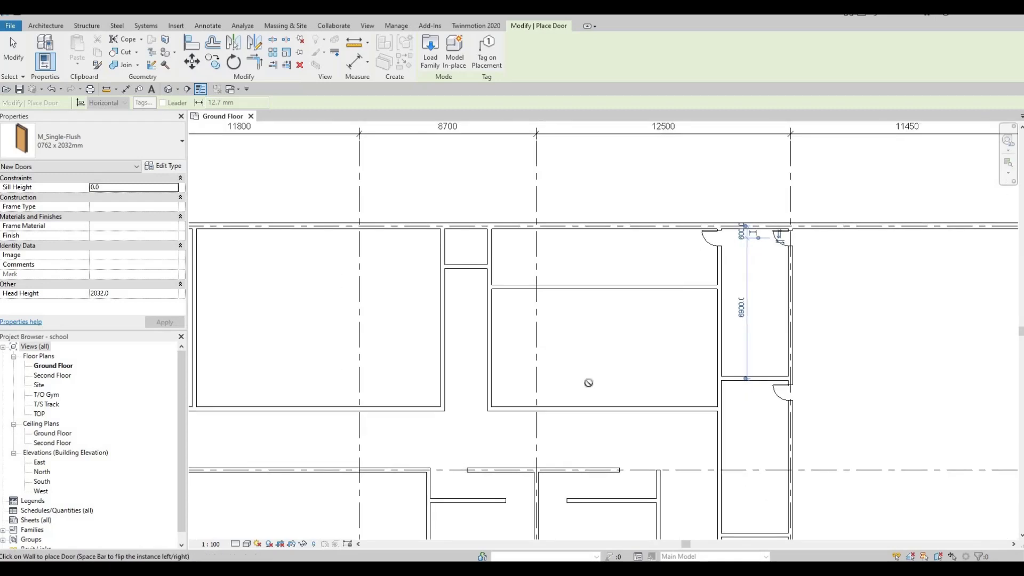
middle_click_drag(660, 351, 657, 338)
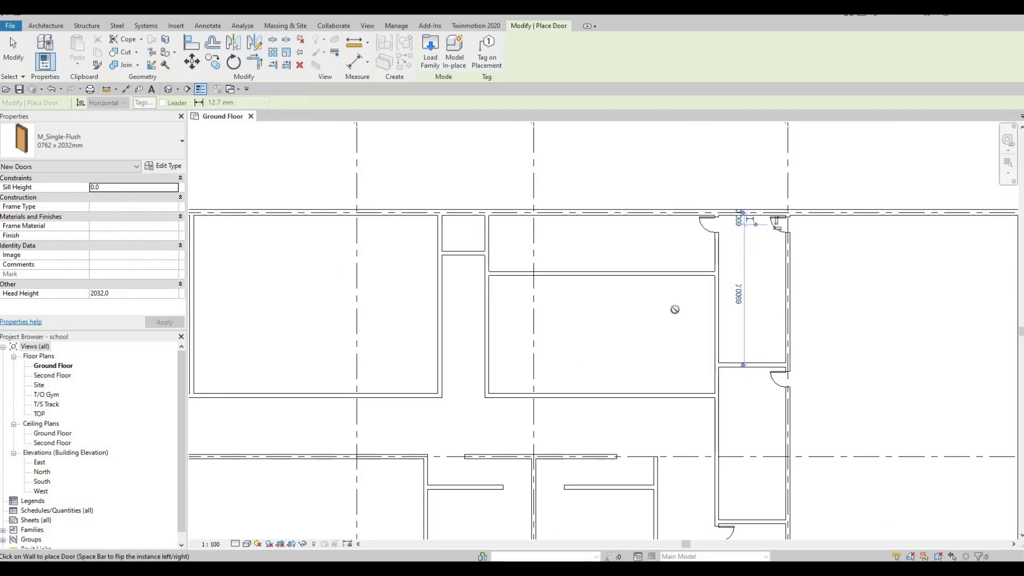
left_click(492, 288)
- Place an inward-opening door in the south corridor wall of the northern classroom crossing grid F, about 700 mm from its east wall
scroll(538, 429, "down", 1)
middle_click_drag(538, 428, 548, 353)
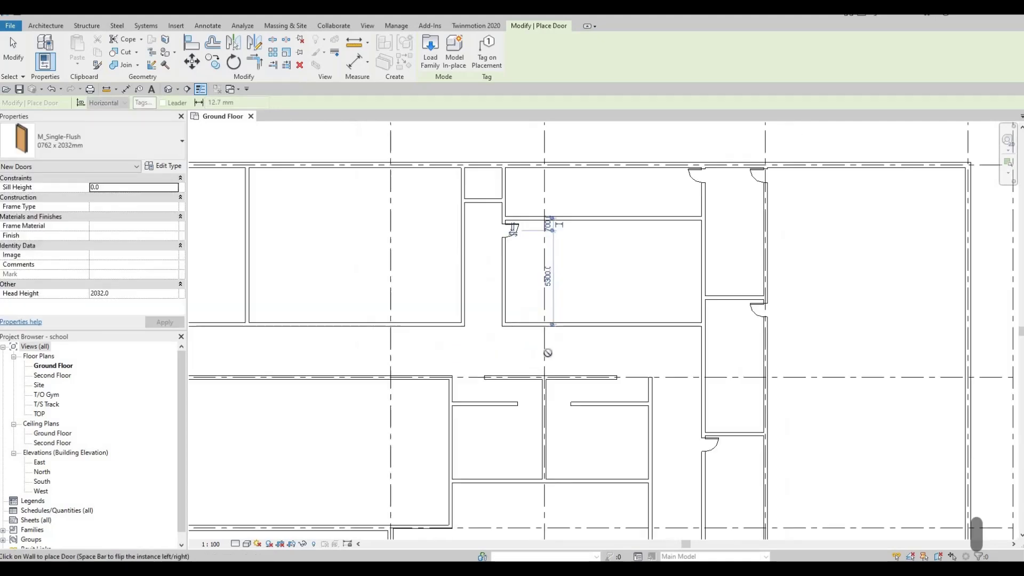
middle_click_drag(502, 325, 513, 316)
middle_click_drag(442, 307, 473, 313)
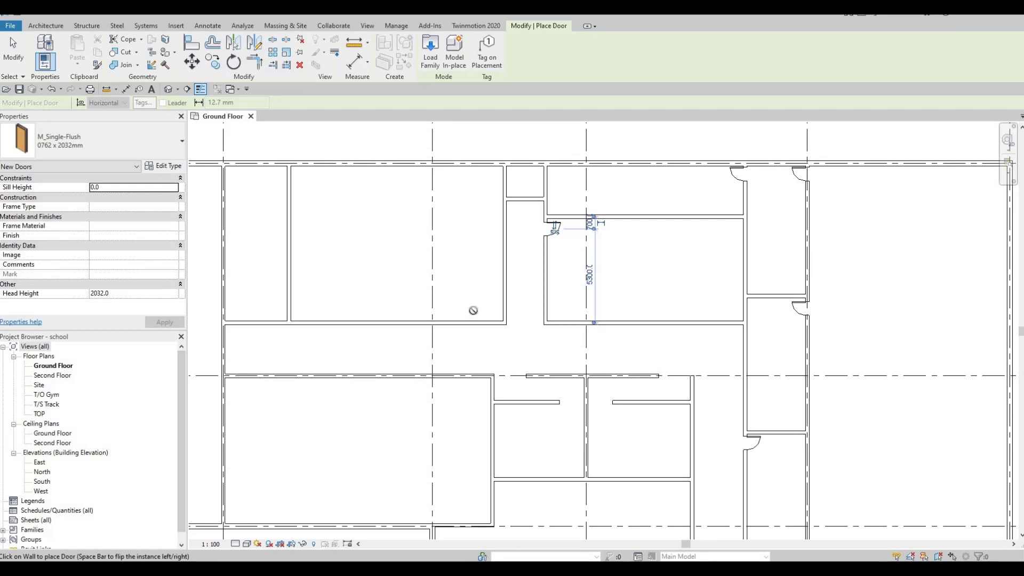
middle_click_drag(465, 314, 532, 305)
scroll(532, 305, "up", 1)
scroll(533, 304, "down", 1)
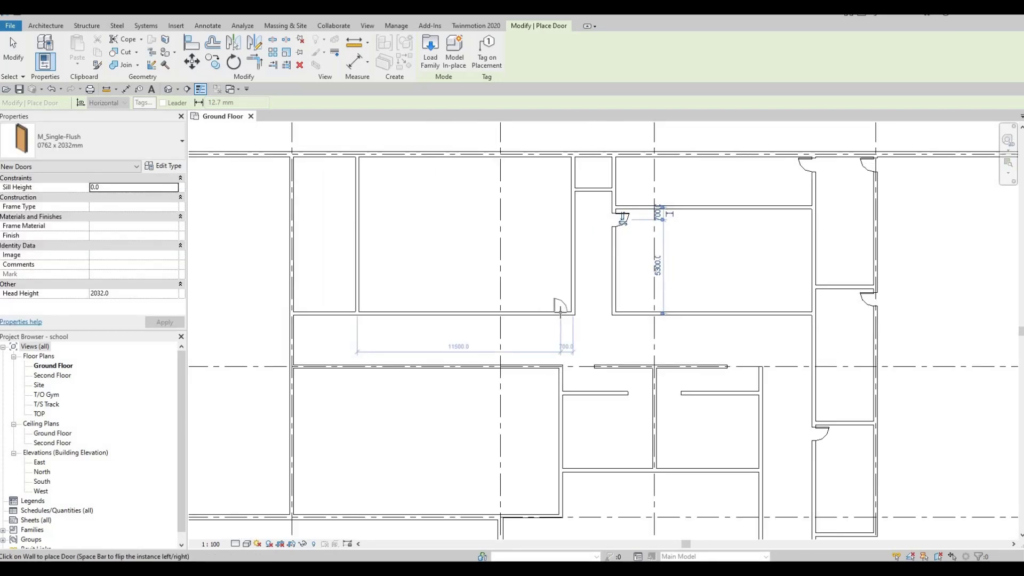
left_click(561, 311)
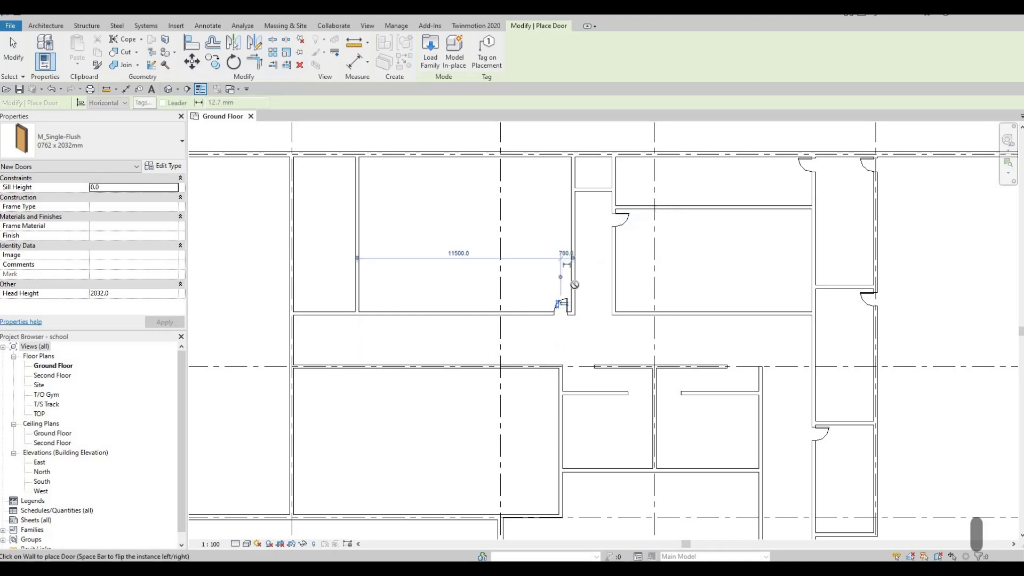
- Place an inward-opening door in the grid 2 wall of the room south of the corridor, about 700 mm from its east wall
middle_click_drag(463, 384, 562, 304)
scroll(562, 303, "down", 1)
middle_click_drag(634, 281, 654, 270)
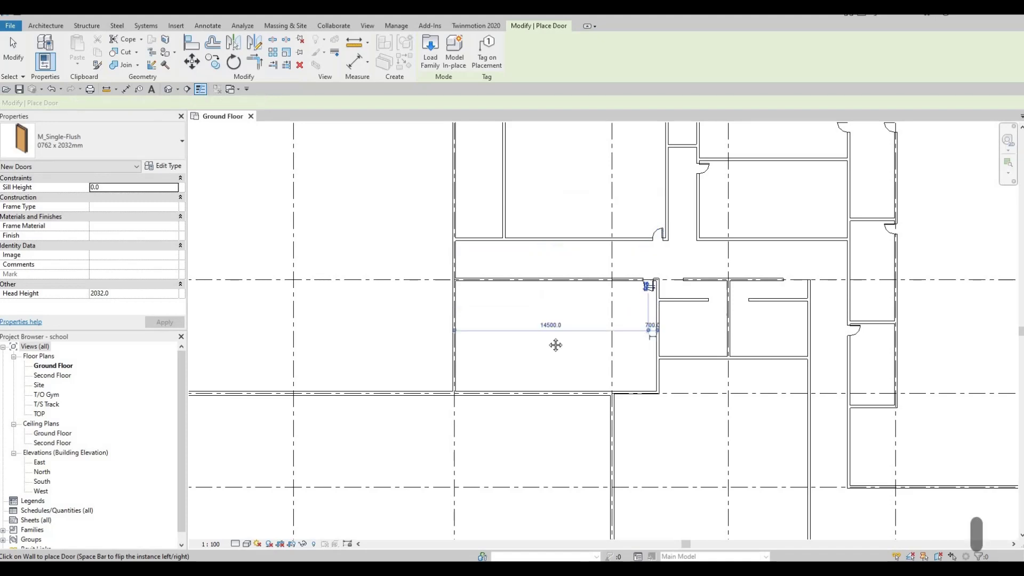
- Try to place a door in the south wall of the narrow northern room just east of grid E
mouse_move(515, 287)
middle_mouse_down()
mouse_move(533, 349)
mouse_move(537, 325)
mouse_move(545, 337)
middle_mouse_up()
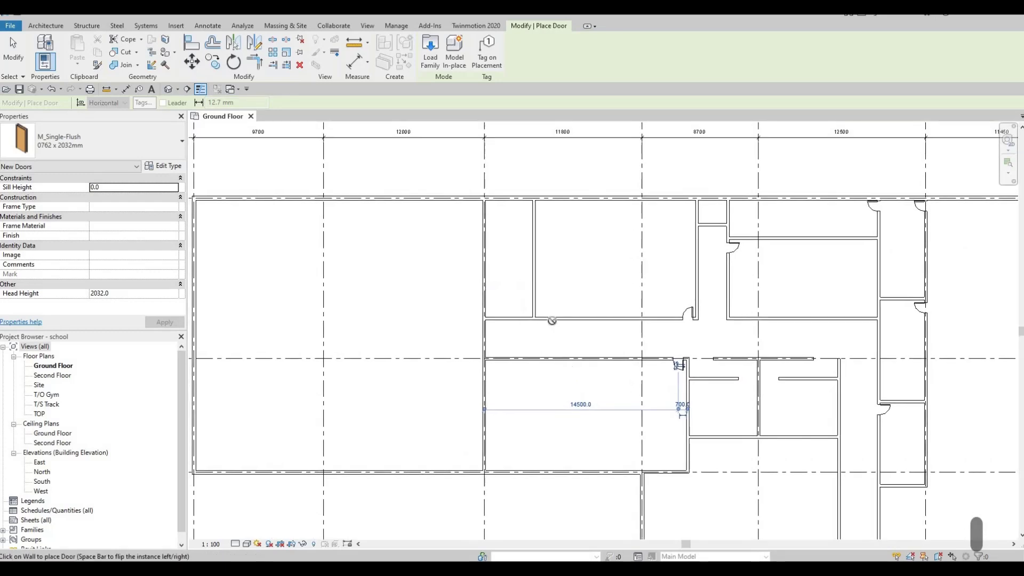
middle_click_drag(515, 251, 544, 300)
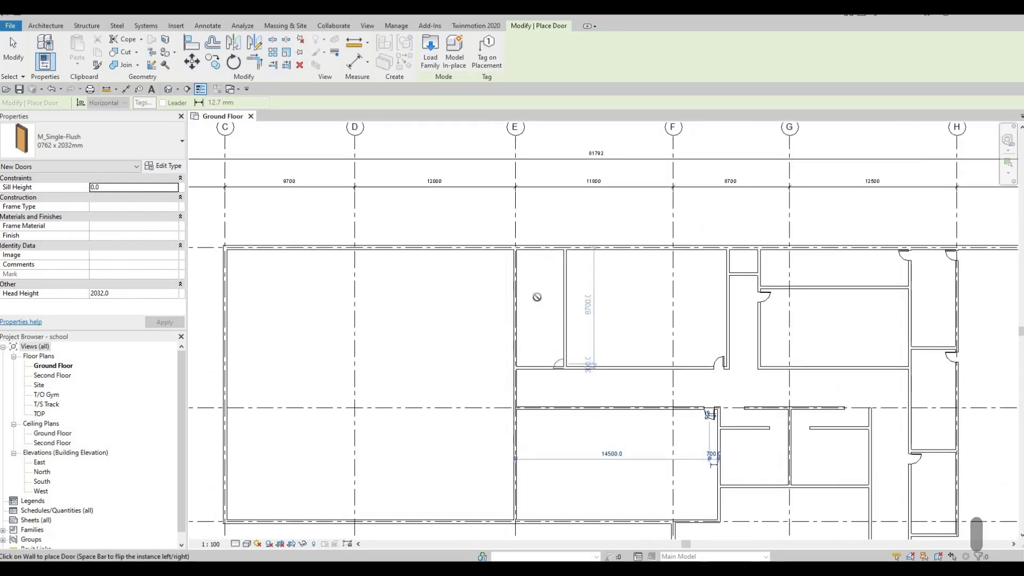
left_click(549, 369)
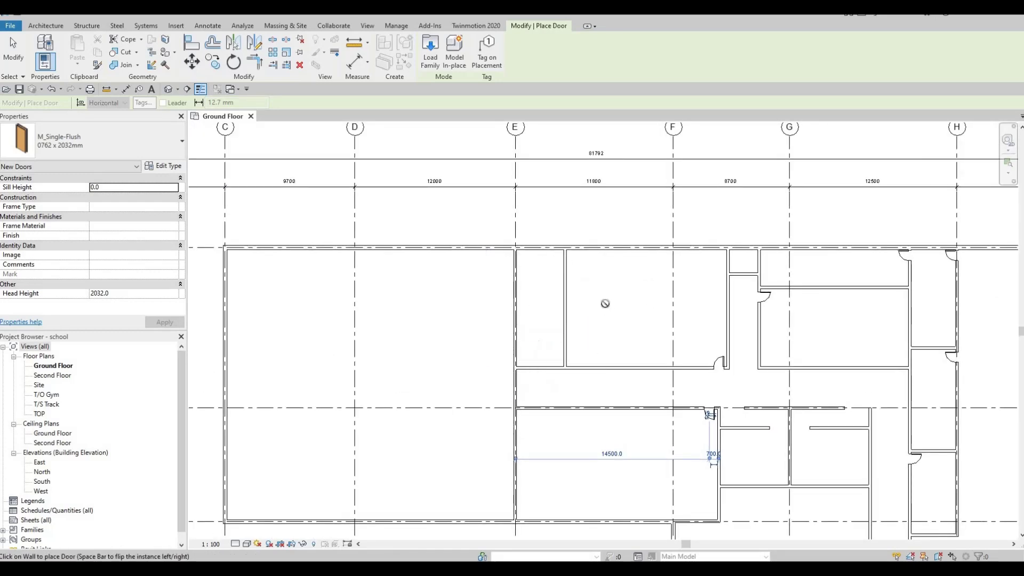
- End door placement and open the library's Doors folder for loading a family
scroll(605, 304, "down", 4)
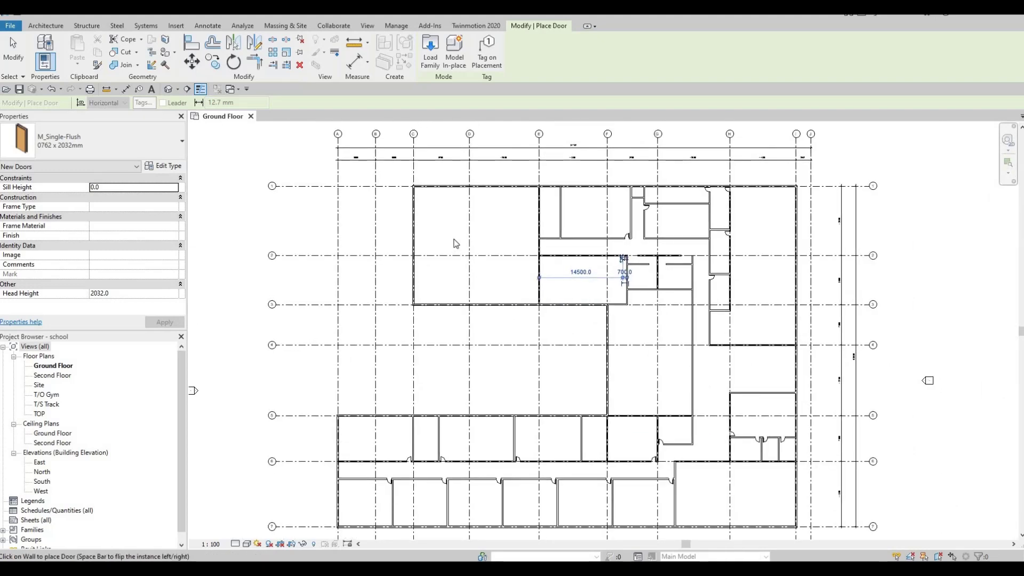
key("Escape")
key("Escape")
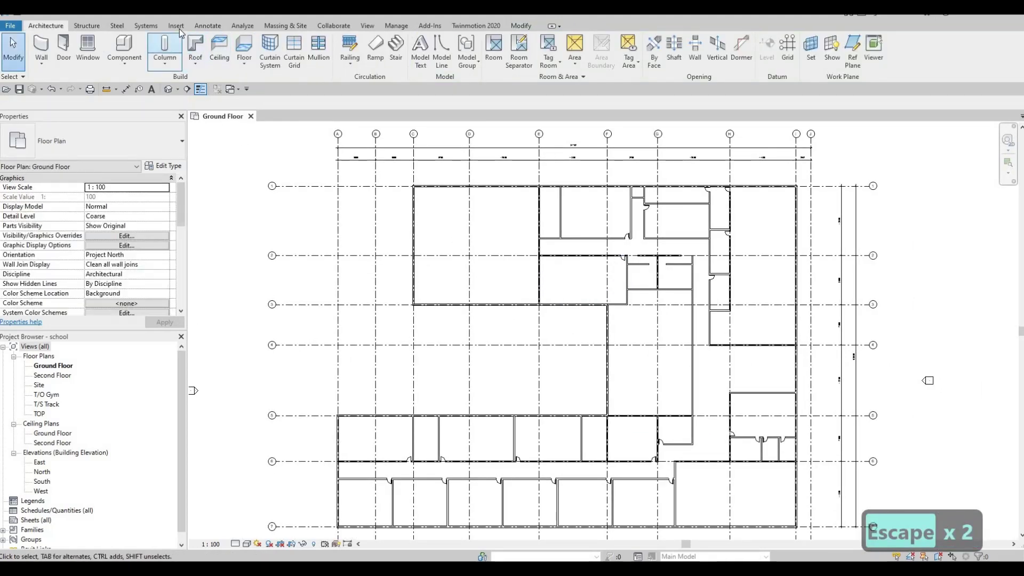
left_click(176, 26)
left_click(439, 50)
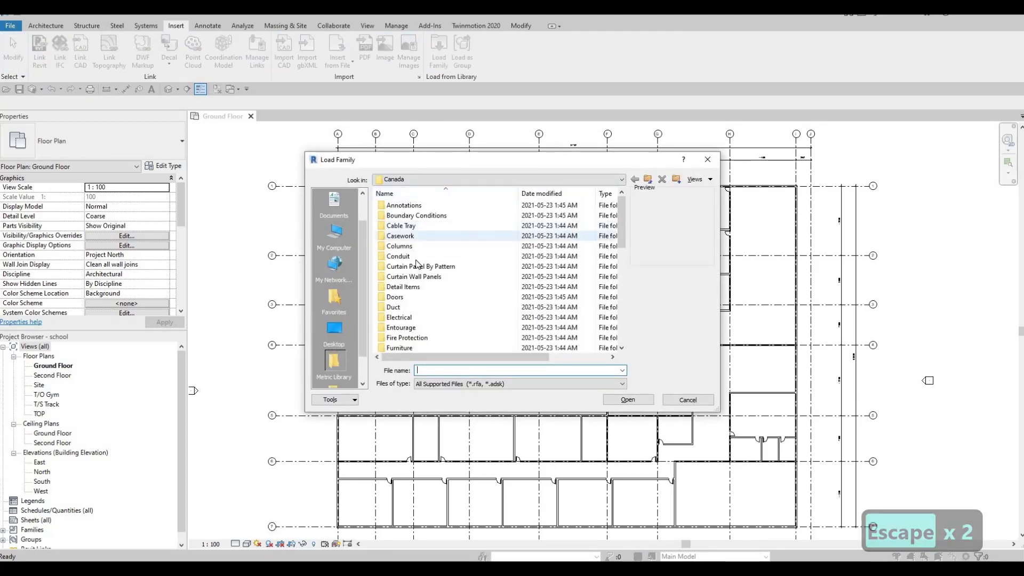
double_click(400, 298)
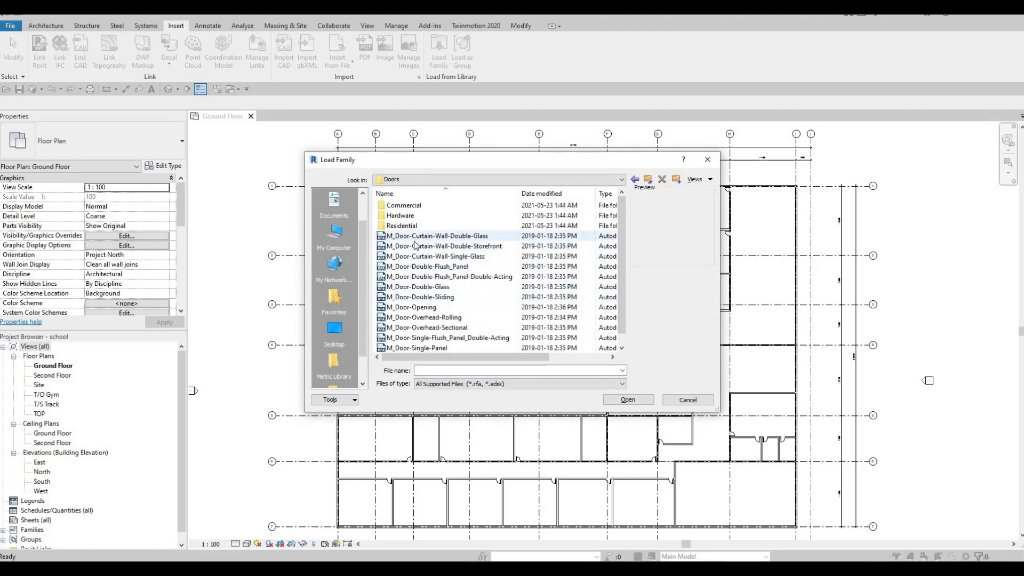
- Preview the general door families, from the double curtain-wall doors to M_Door-Overhead-Rolling
left_click(408, 236)
left_click(409, 246)
left_click(409, 267)
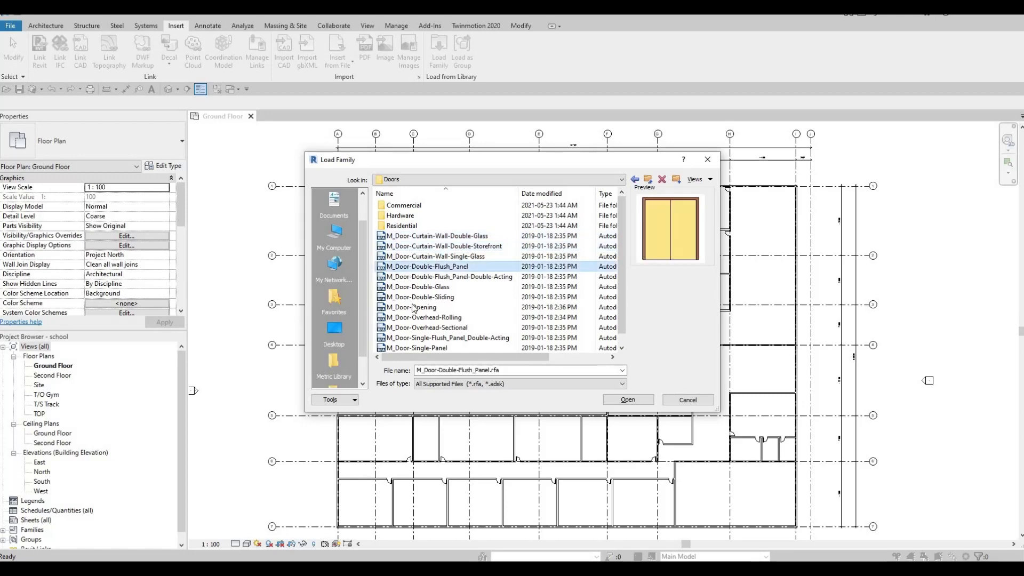
left_click(408, 296)
key("Up")
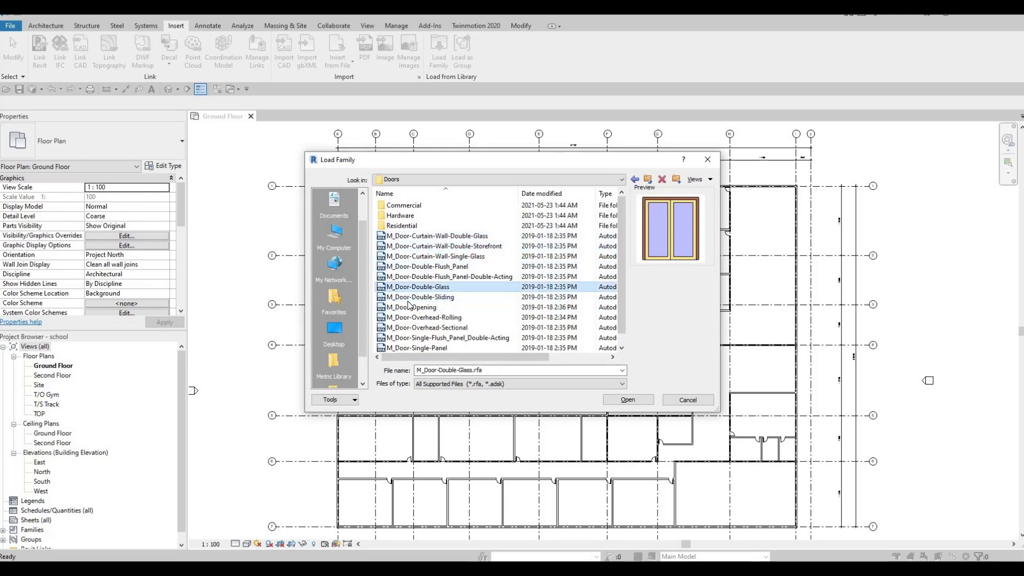
key("Down")
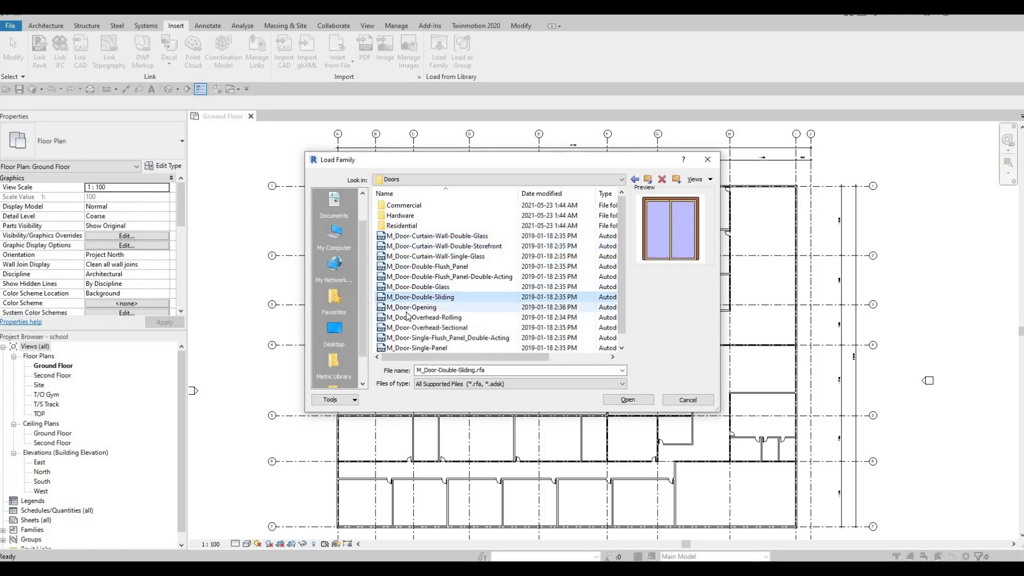
key("Down")
left_click(408, 318)
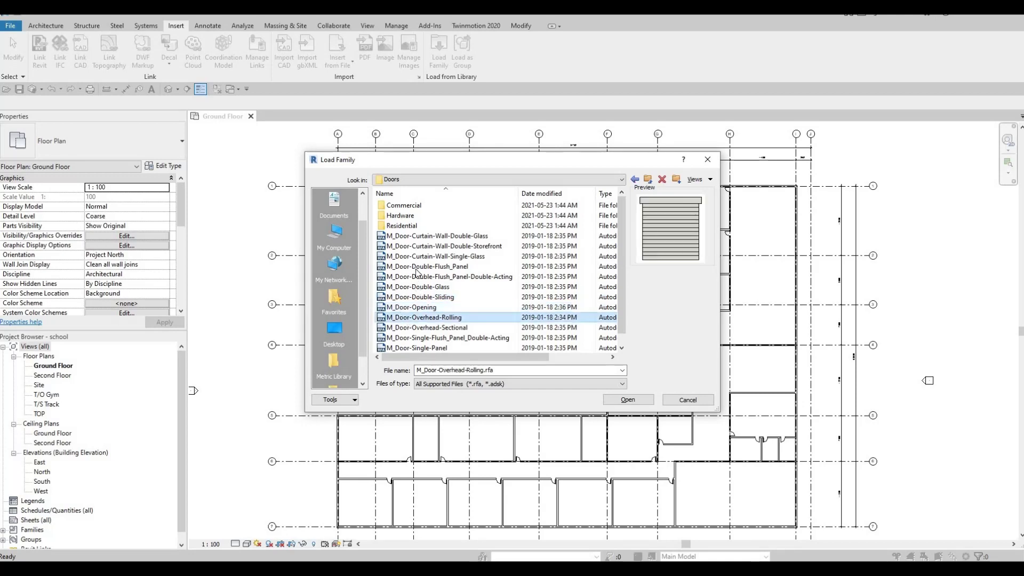
- Open the Commercial folder and preview its exterior and passage door families through M_Door-Passage-Uneven-Flush
double_click(401, 223)
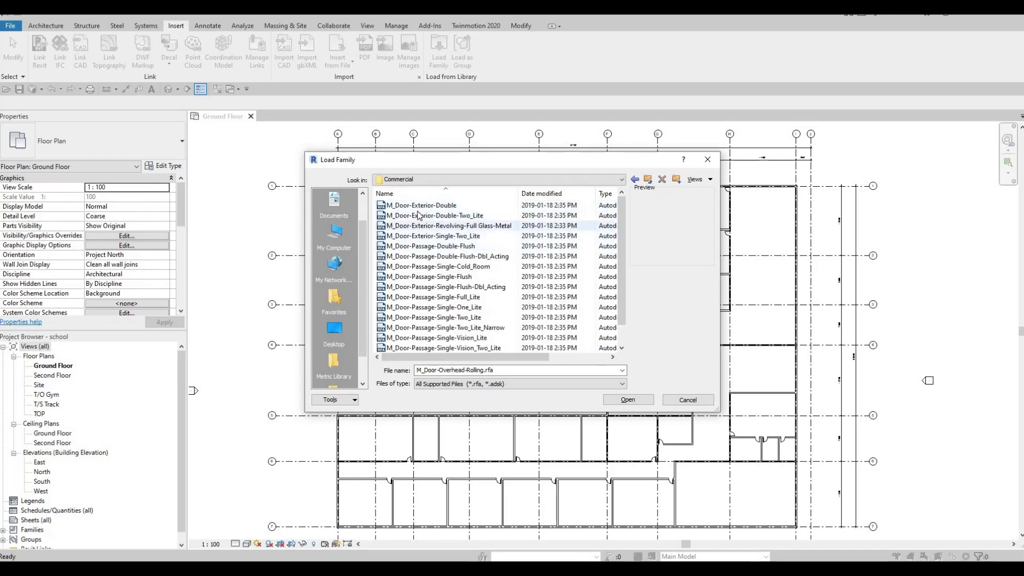
left_click(419, 215)
key("Down")
key("Down")
key("Down")
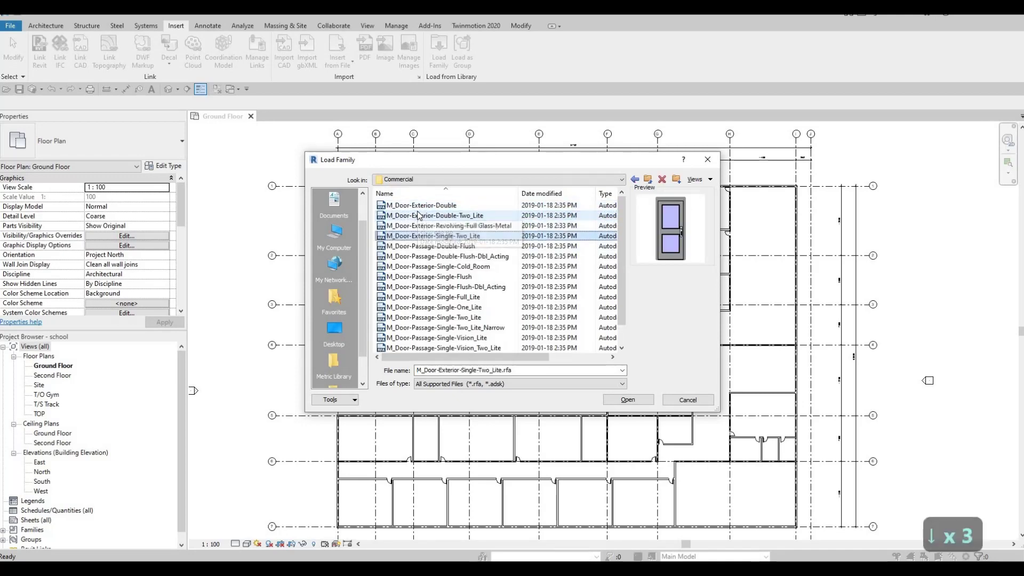
key("Left")
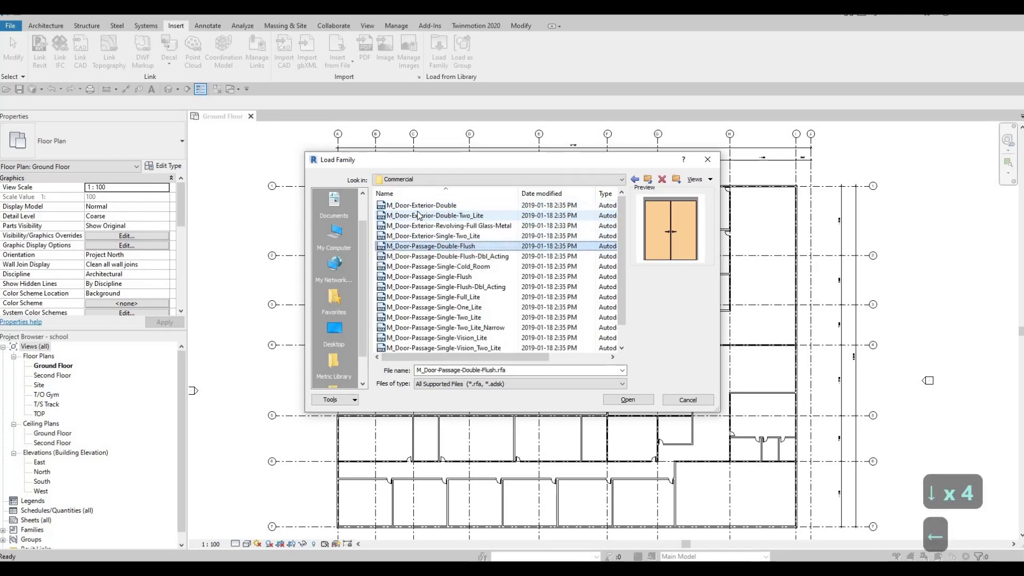
key("Up")
key("Down")
key("Down")
key("Down")
key("Down")
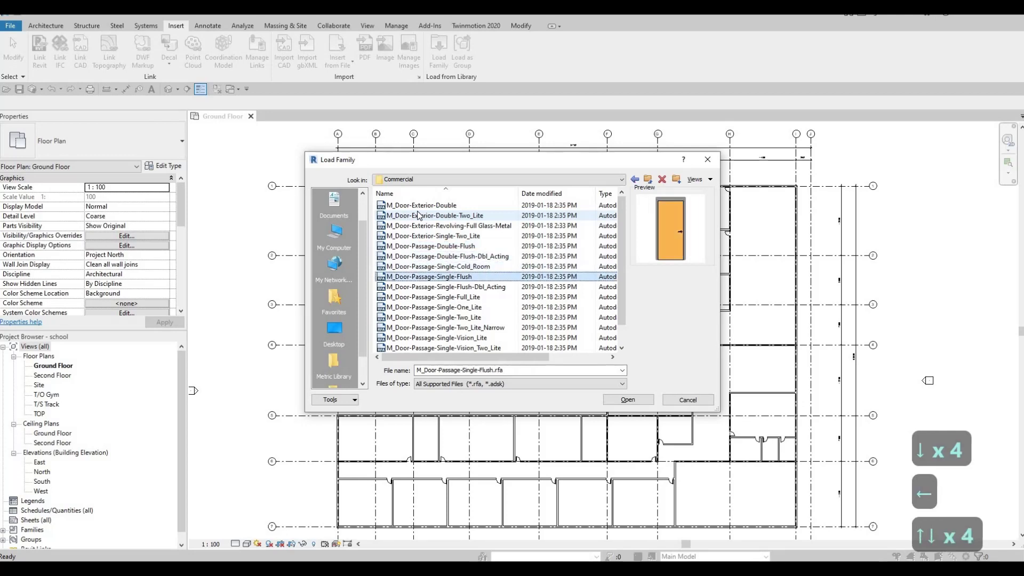
key("Down")
key("Down")
key("Down")
key("Down")
key("Down")
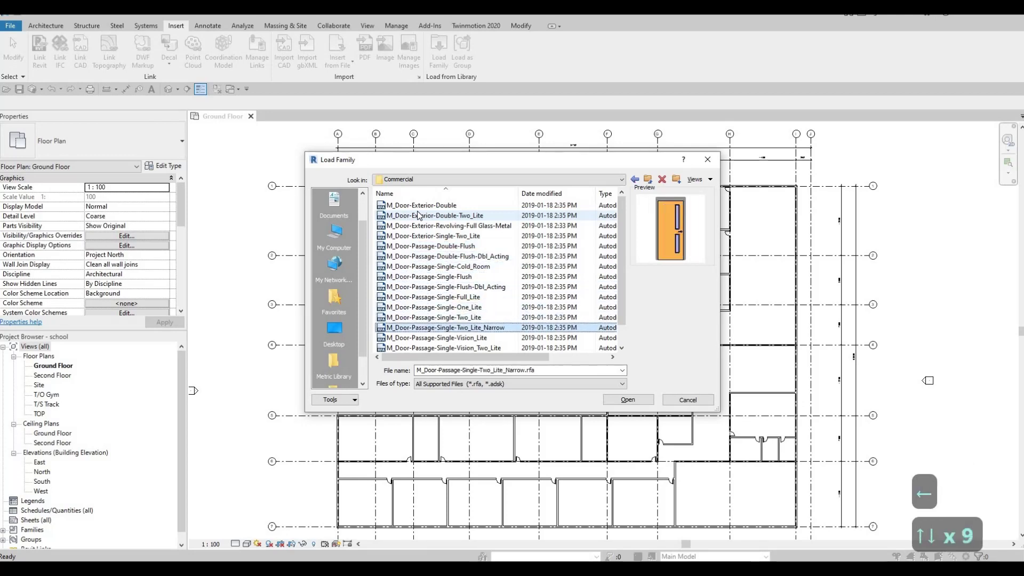
key("Down")
key("Down")
key("Down")
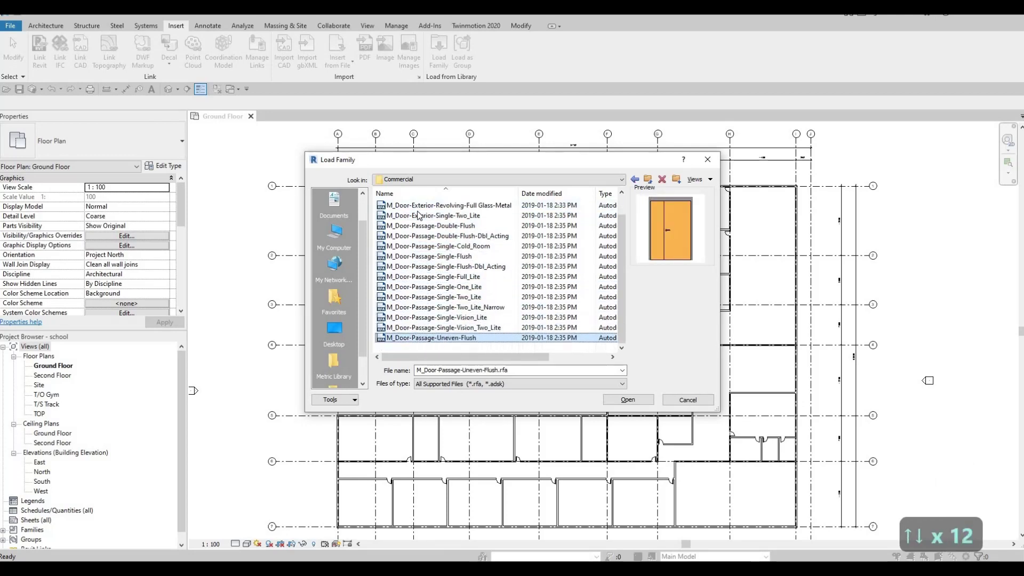
- Preview the commercial door families in reverse order, from M_Door-Passage-Uneven-Flush back to the exterior double, single and revolving doors
key("Up")
key("Up")
key("Up")
key("Up")
key("Up")
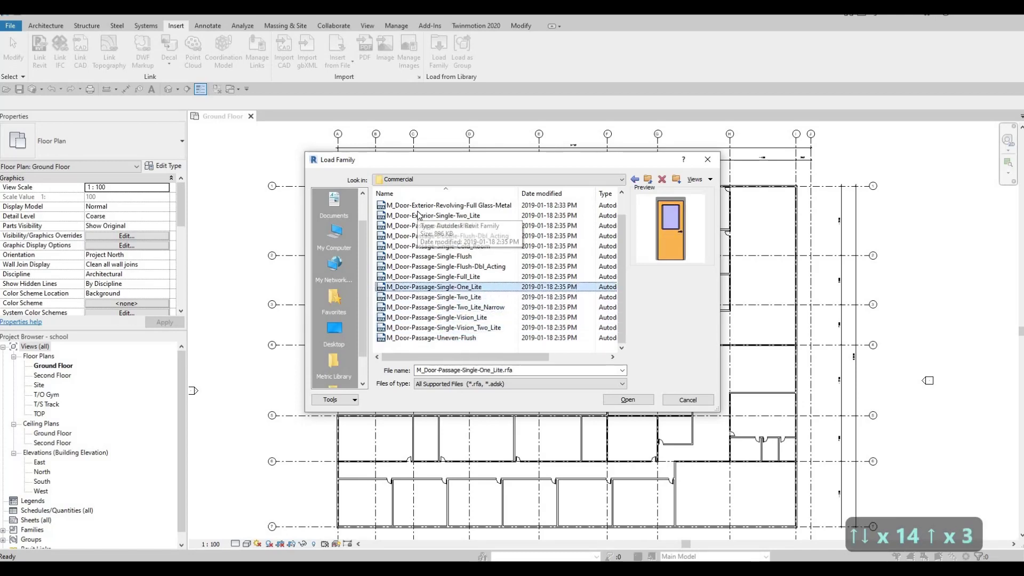
key("Up")
key("Up")
key("Up")
key("Up")
key("Up")
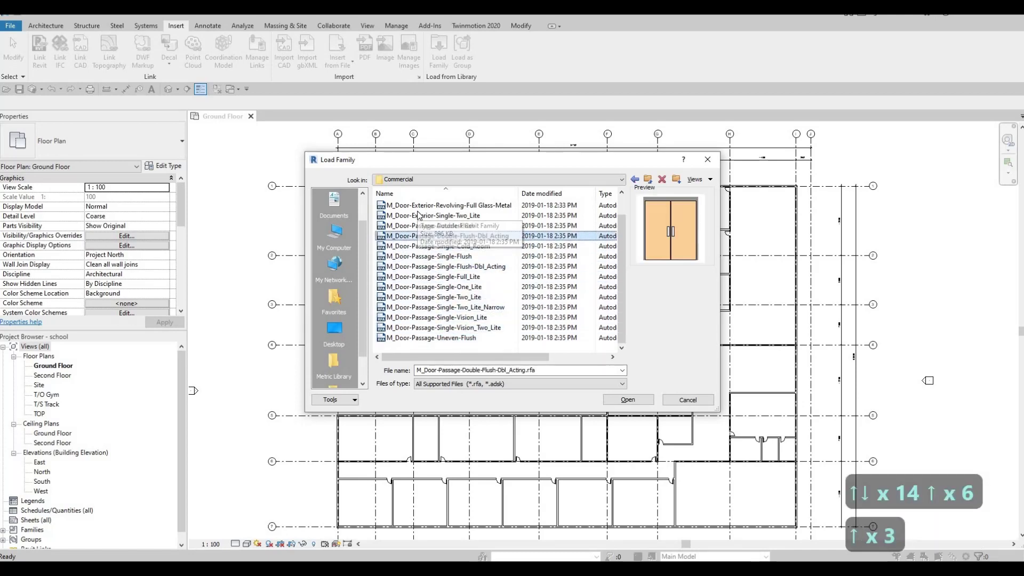
key("Up")
key("Up")
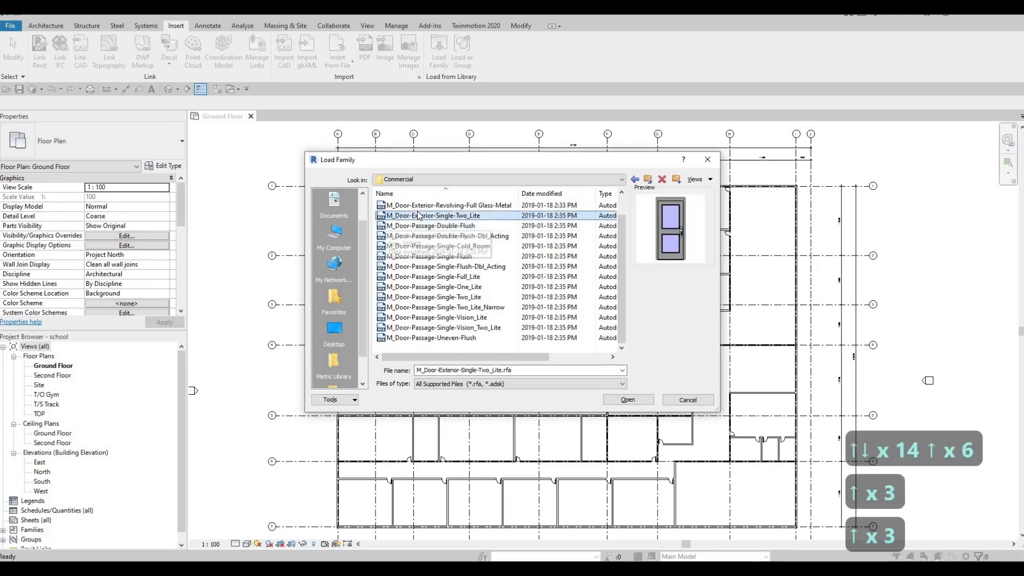
key("Down")
key("Up")
key("Up")
key("Up")
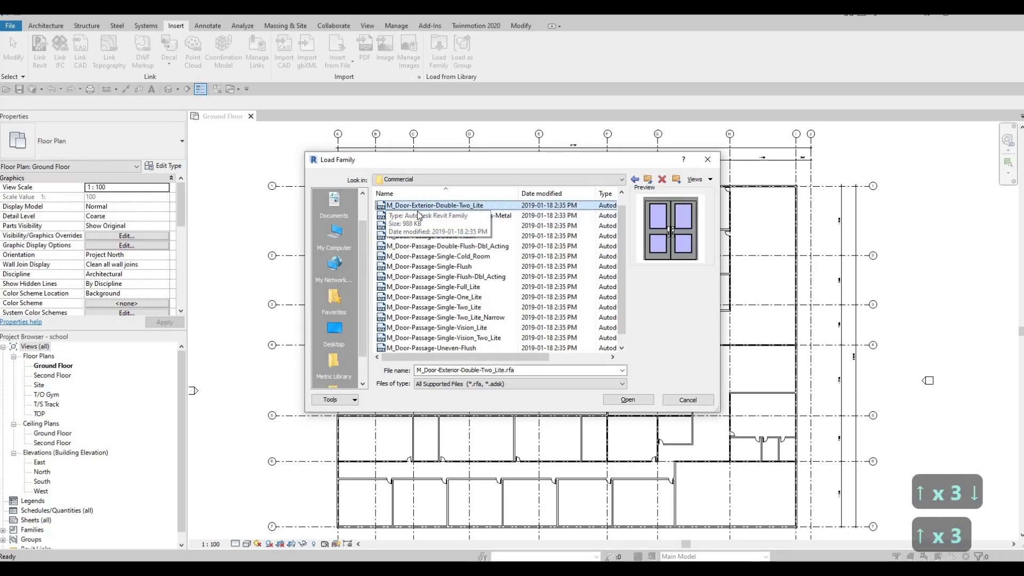
key("Down")
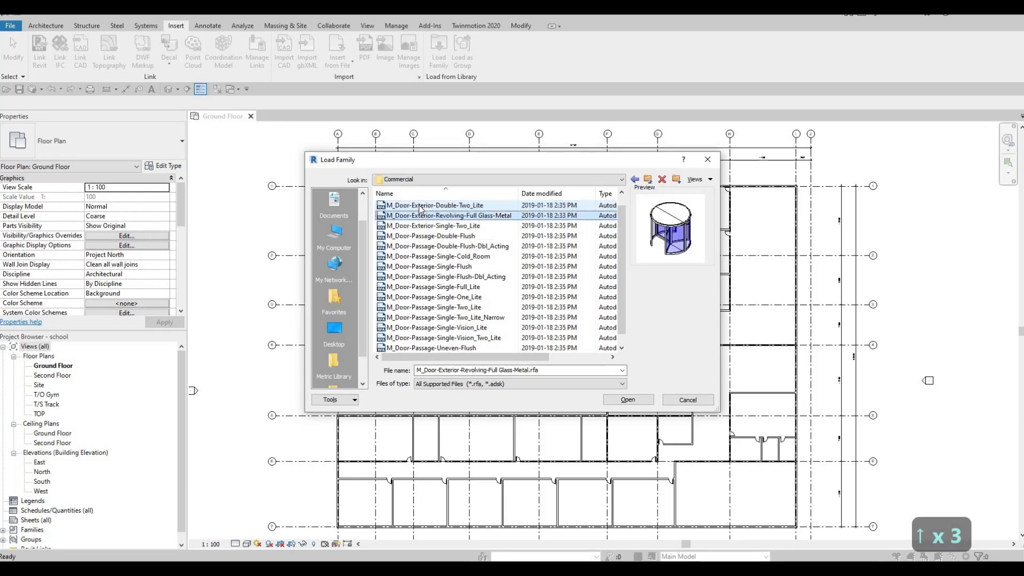
- Load the M_Door-Exterior-Double-Two_Lite family with its 2400 x 2100 mm type
key("Up")
key("Return")
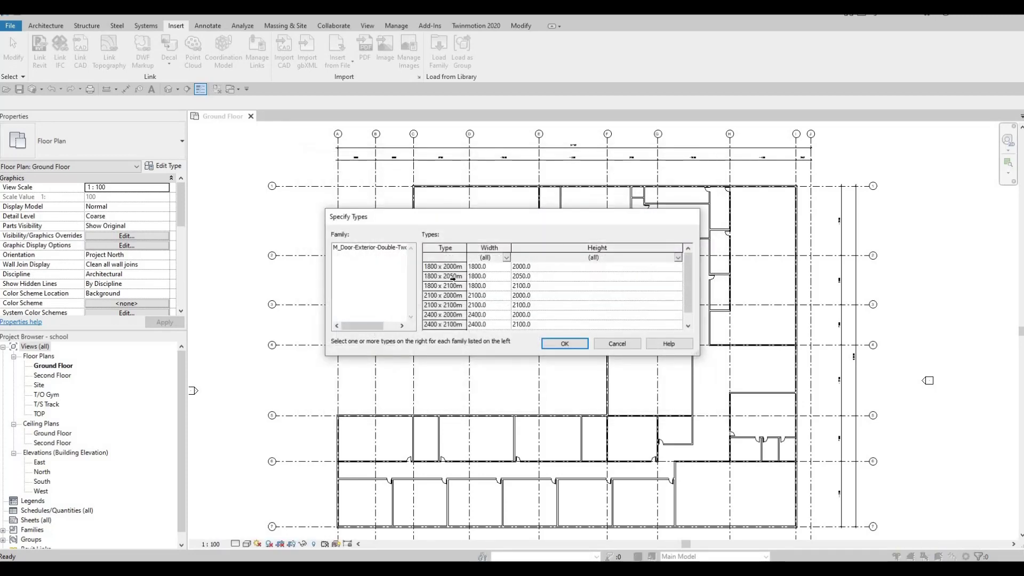
left_click_drag(445, 279, 446, 286)
left_click(447, 286)
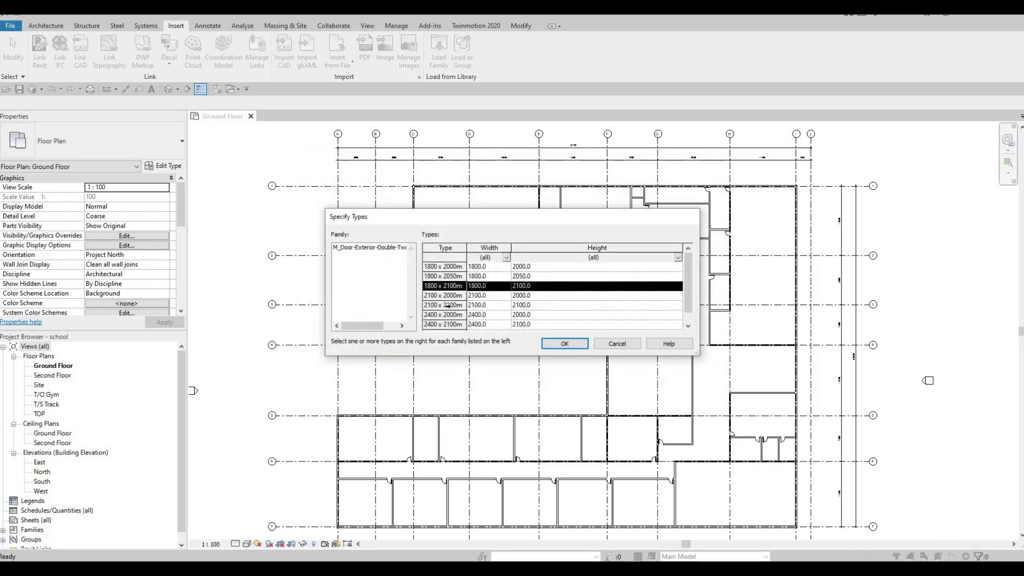
scroll(448, 297, "down", 1)
left_click(460, 316)
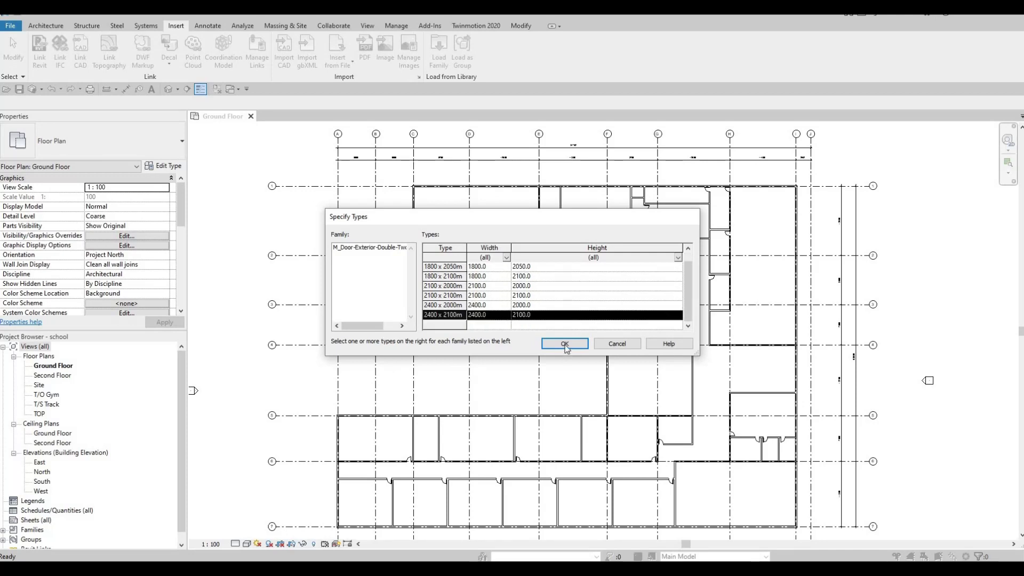
left_click(565, 343)
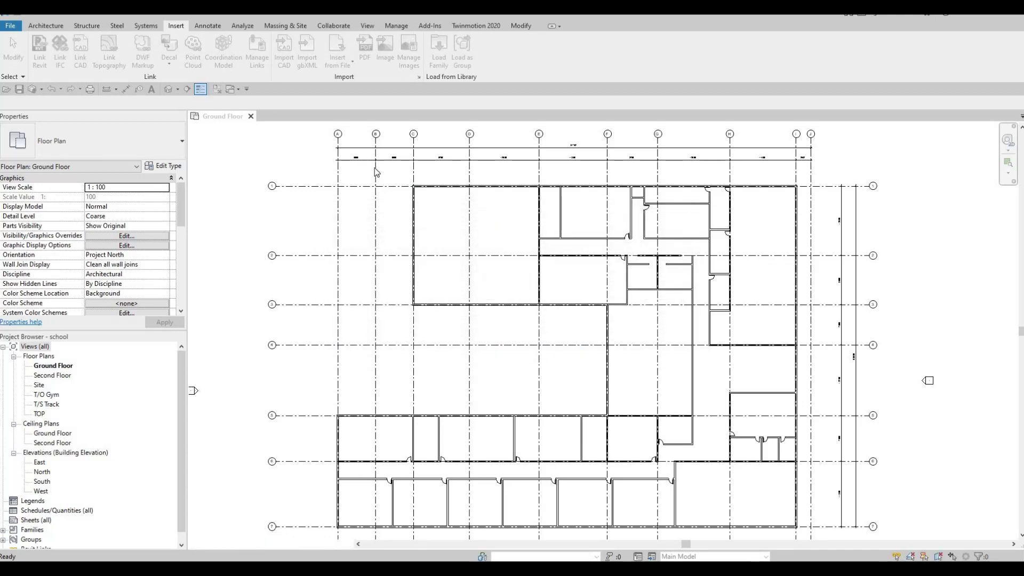
- Check the available types of the commercial M_Door-Passage-Double-Flush-Dbl_Acting and the residential M_Door-Exterior-Double-Full Glass-Wood_Clad families without loading them
left_click(439, 57)
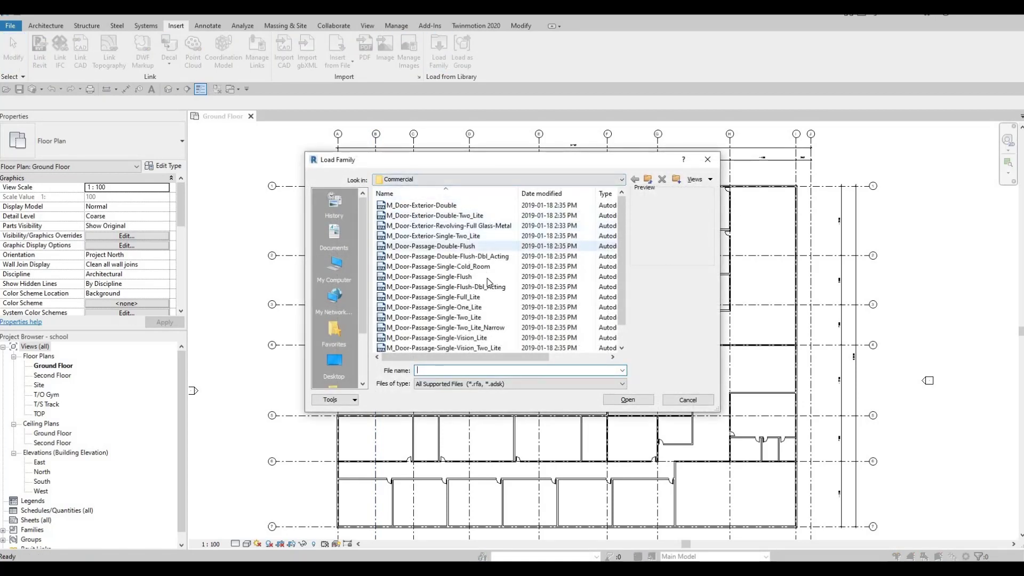
double_click(452, 256)
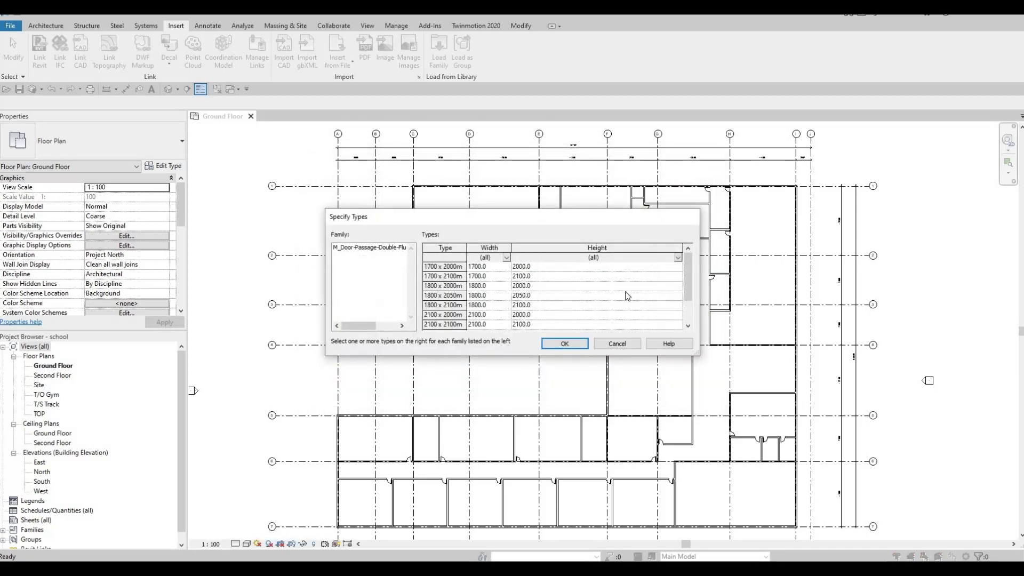
left_click(439, 53)
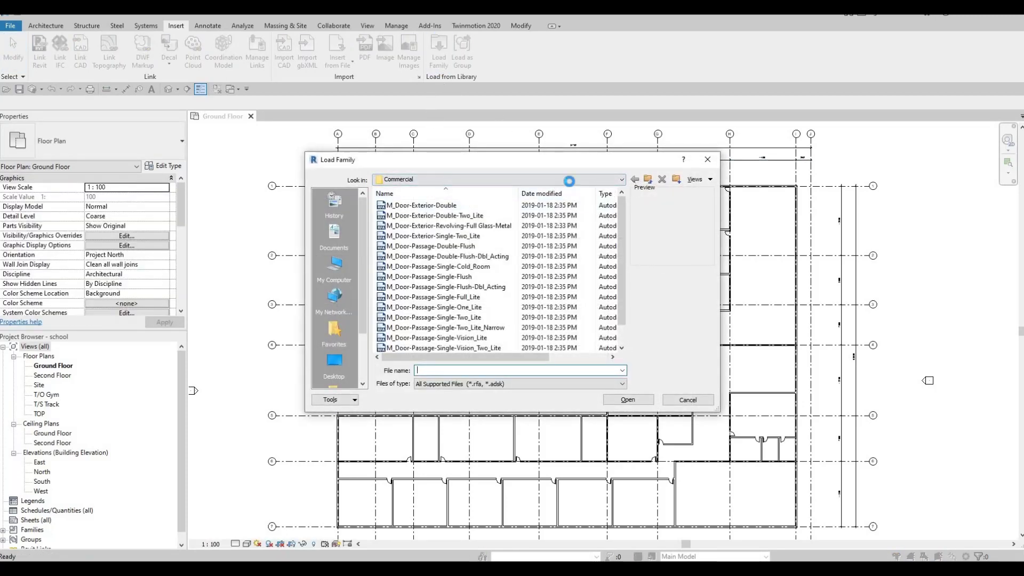
left_click(621, 179)
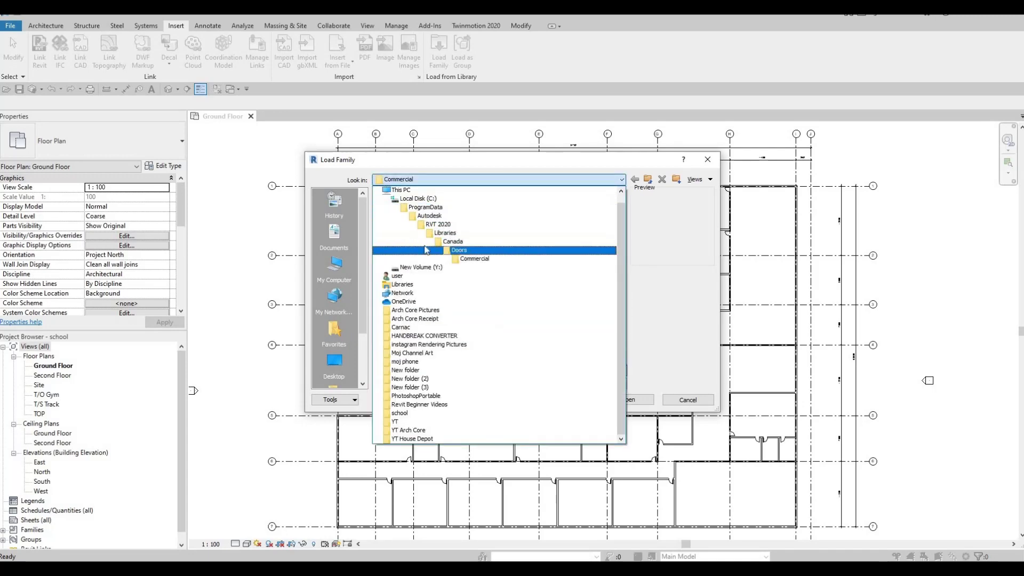
left_click(412, 229)
left_click(412, 226)
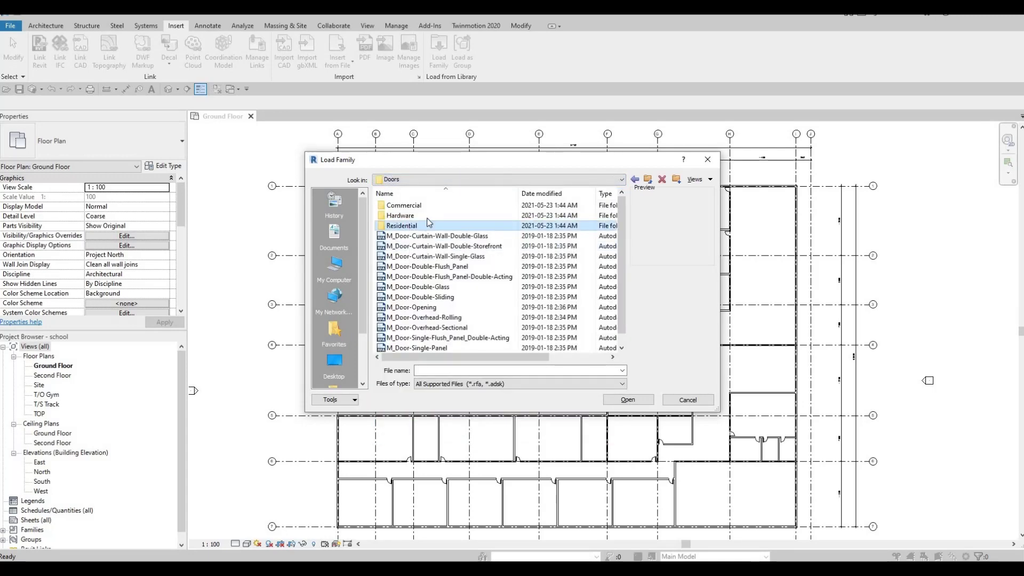
double_click(428, 224)
double_click(432, 206)
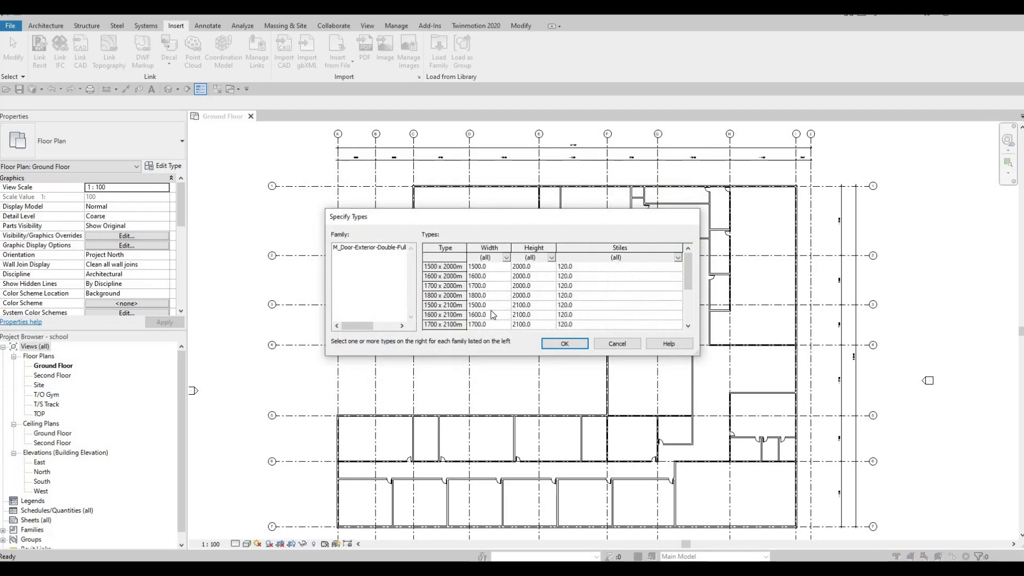
left_click(617, 344)
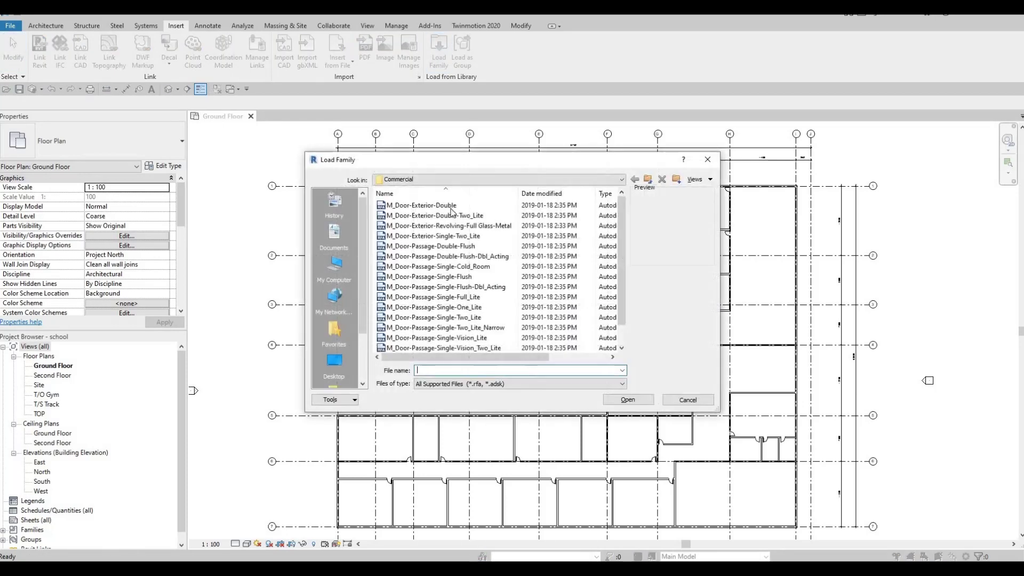
left_click(453, 208)
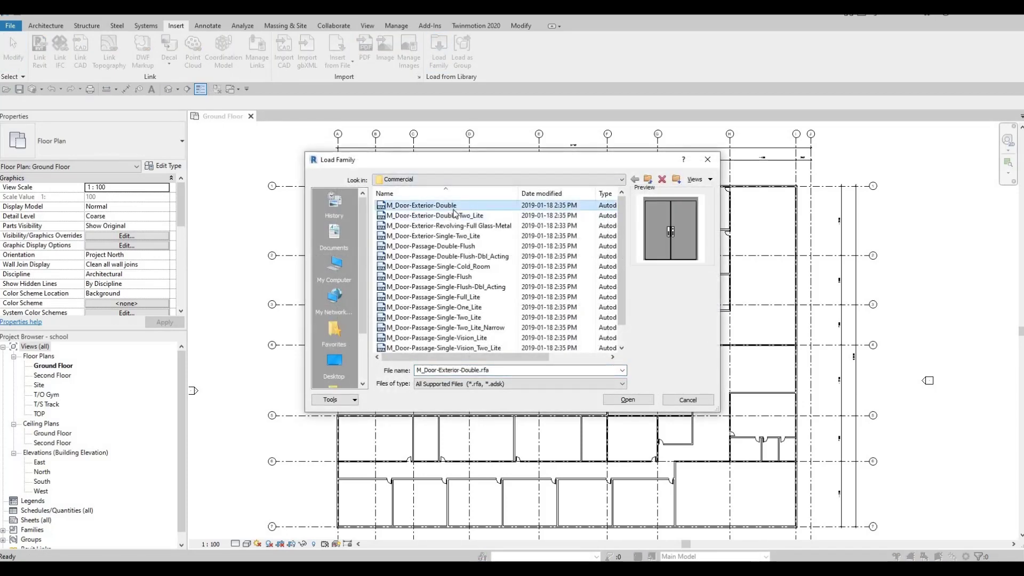
key("Escape")
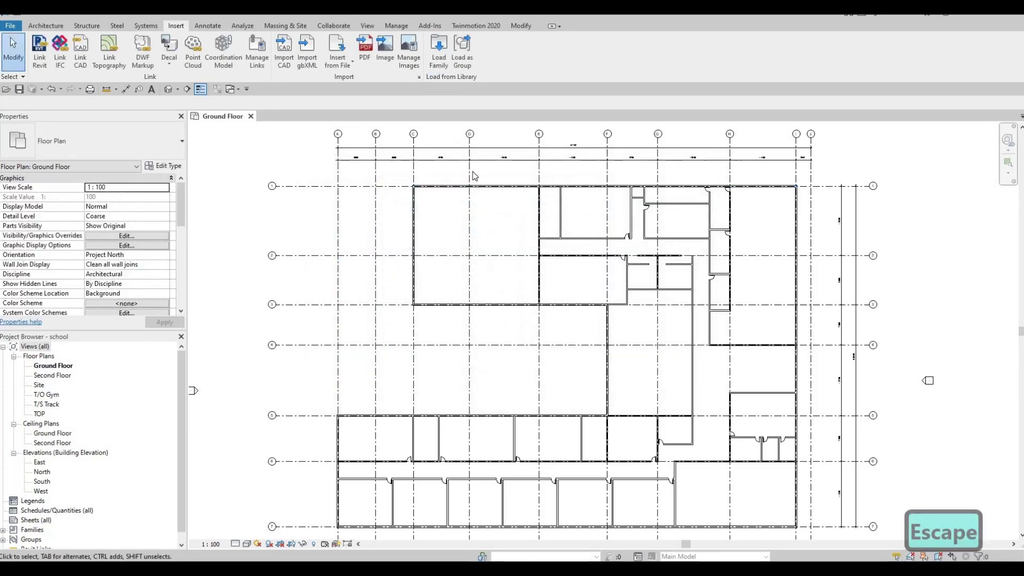
left_click(465, 180)
left_click(461, 179)
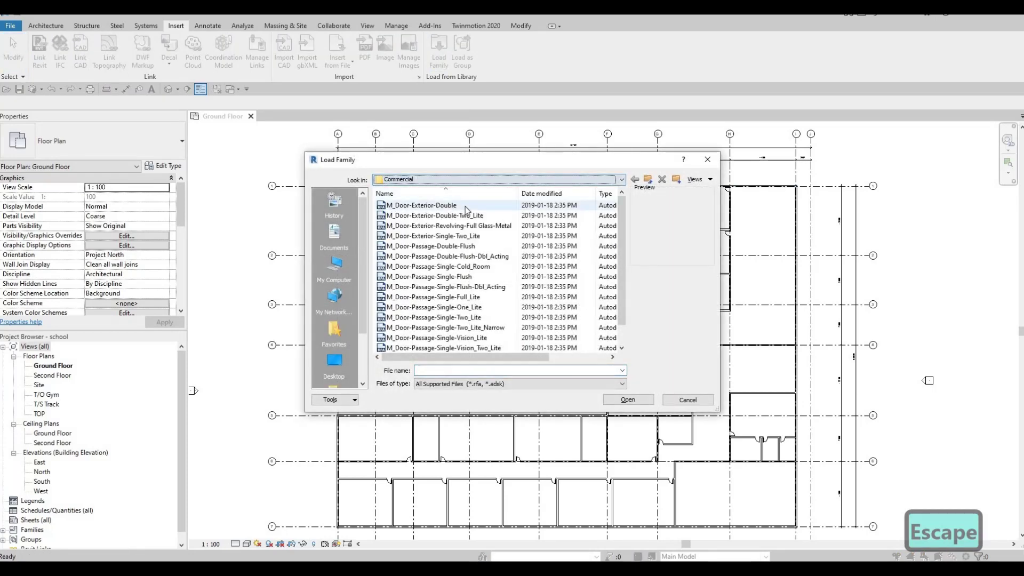
left_click(532, 182)
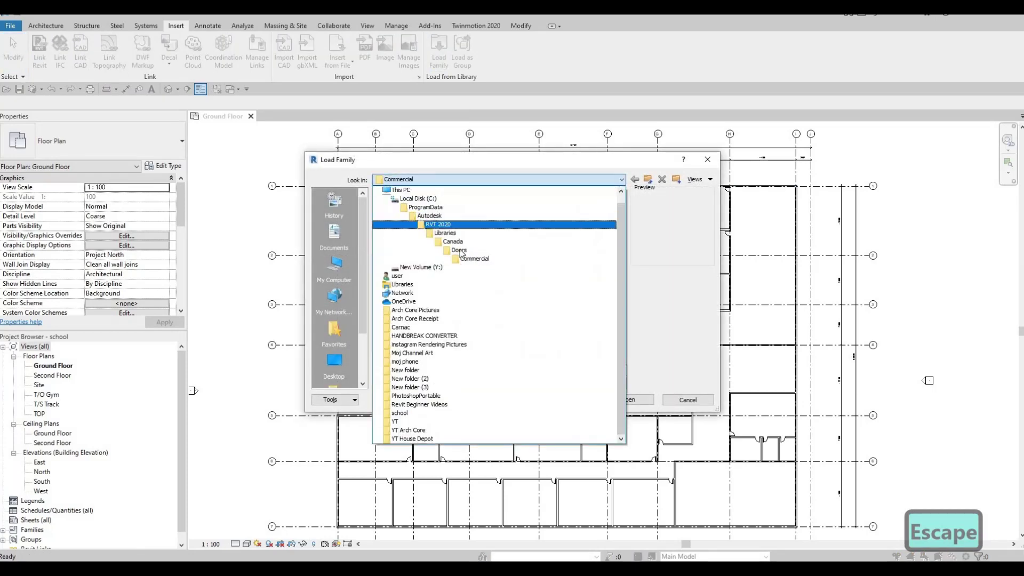
left_click(415, 246)
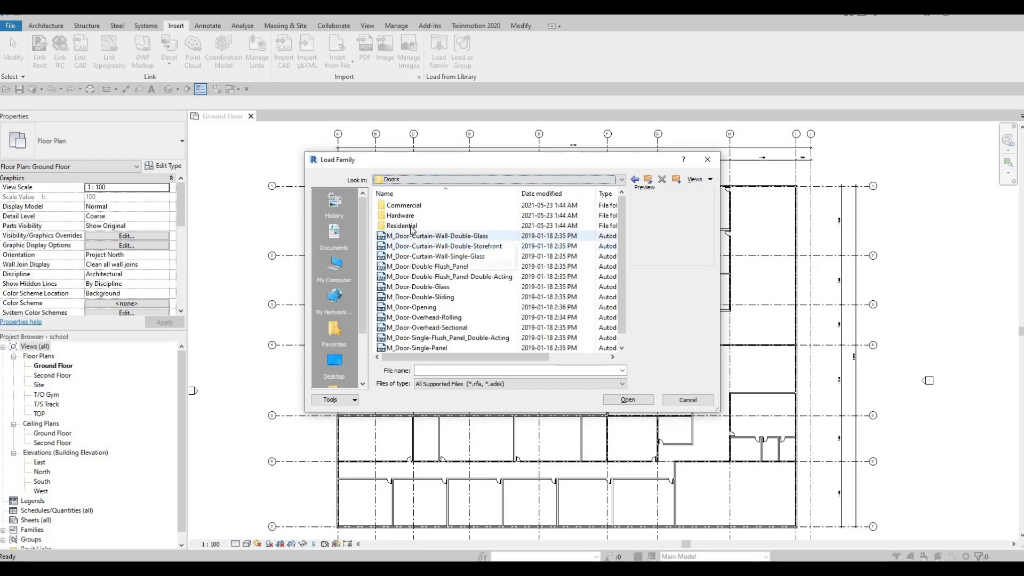
double_click(520, 288)
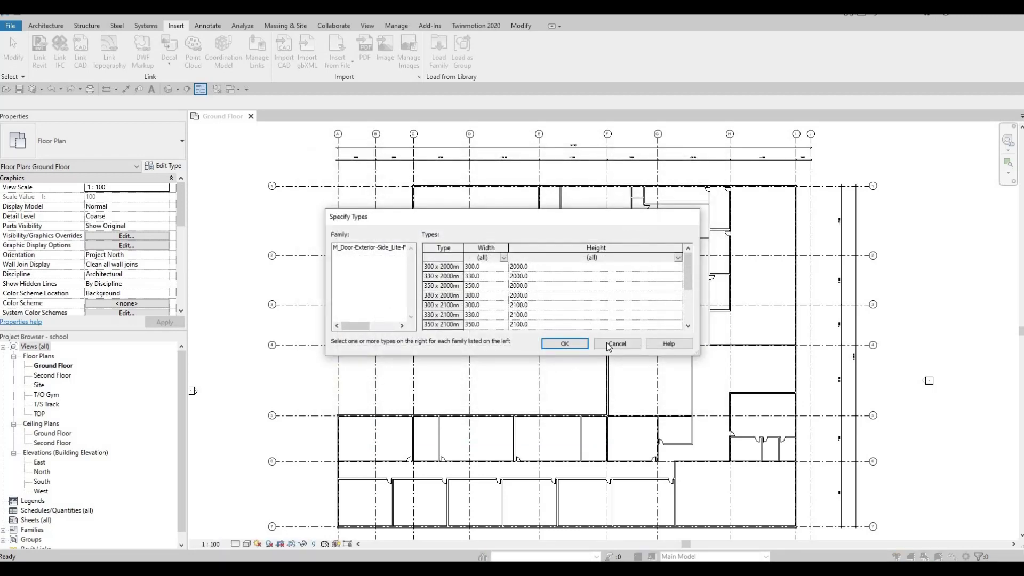
- Open the Residential door folder and preview its families from M_Door-Exterior-Double-Full Glass-Wood_Clad through M_Door-Interior-Single-Pocket-2_Panel-Wood
left_click(439, 58)
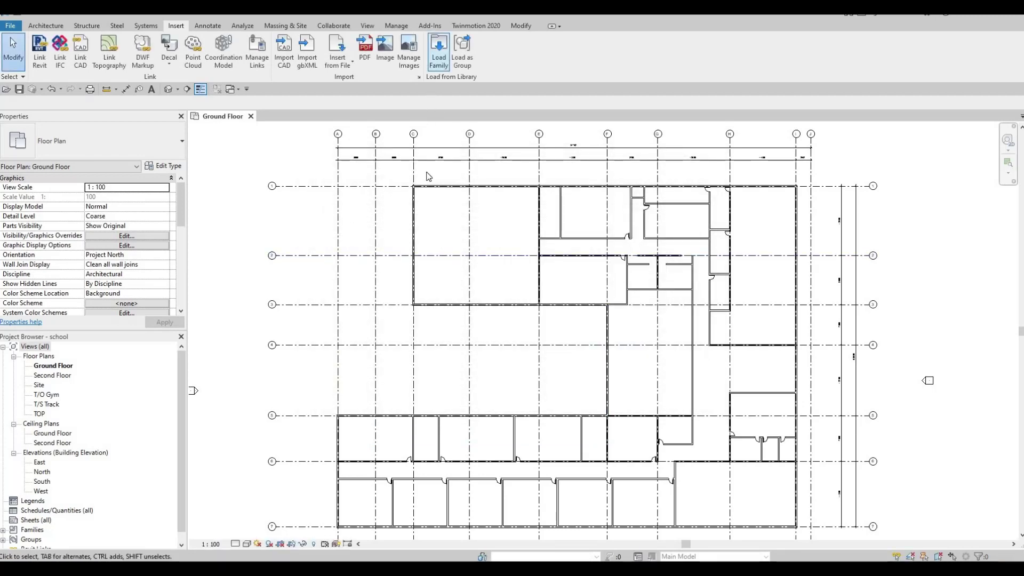
left_click(490, 180)
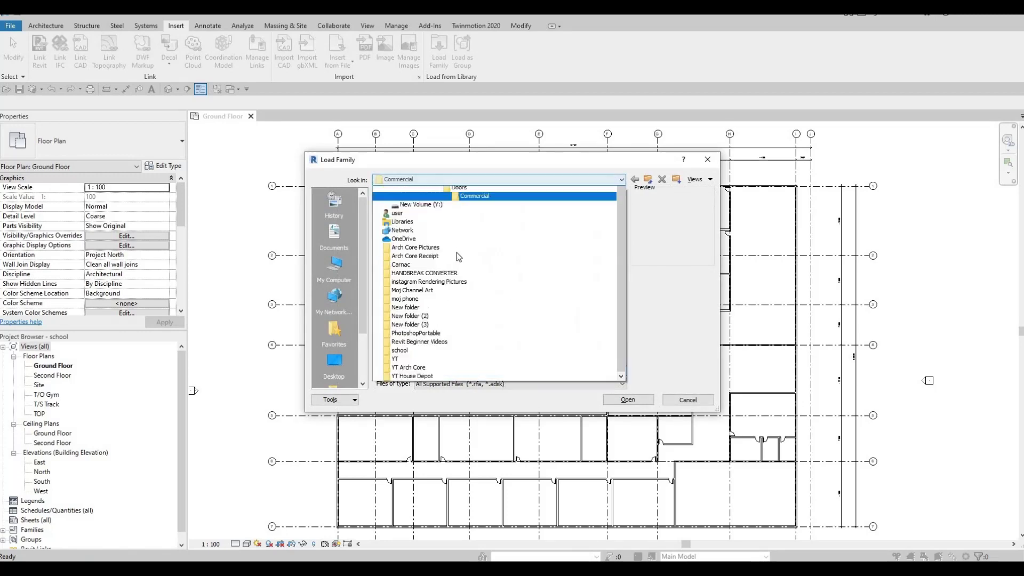
left_click(460, 250)
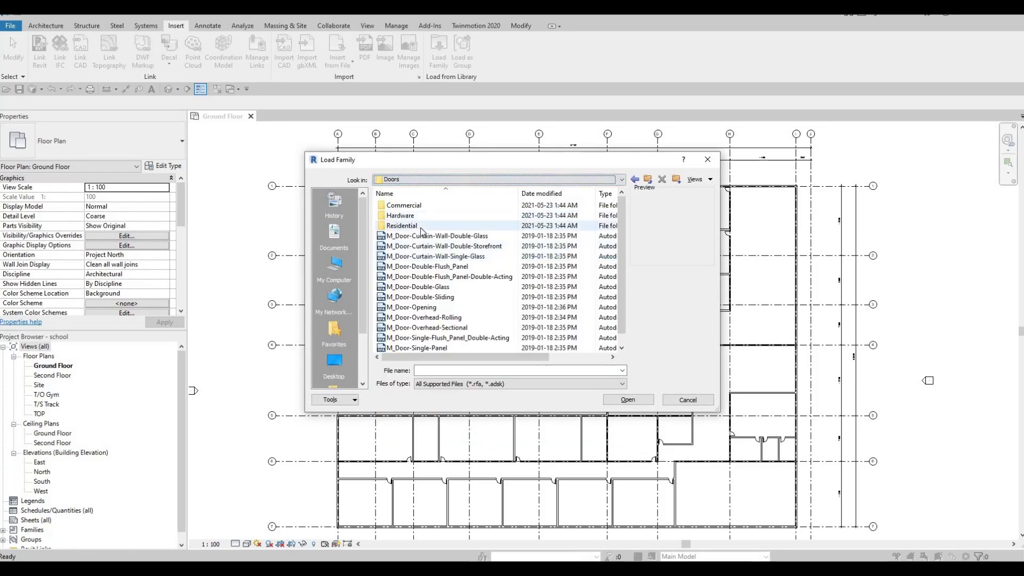
double_click(421, 228)
left_click(421, 226)
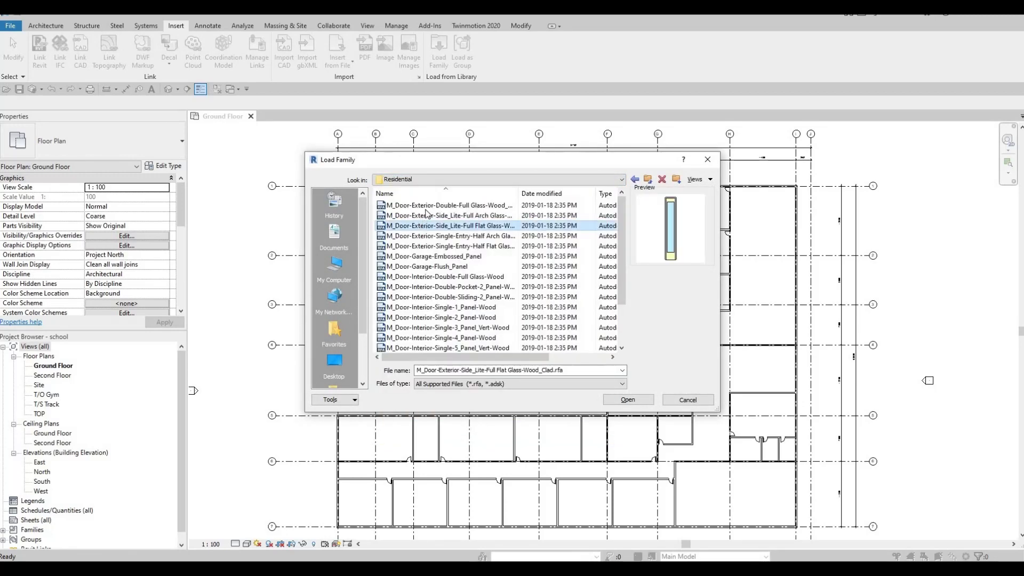
left_click(425, 209)
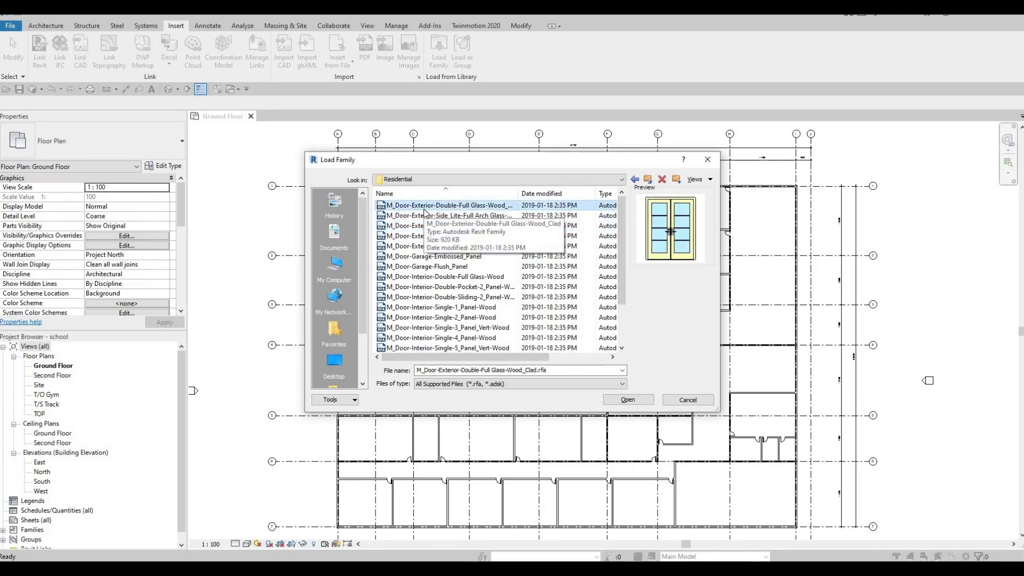
key("Down")
key("Down")
key("Down")
key("Down")
key("Down")
key("Down")
key("Down")
key("Down")
key("Down")
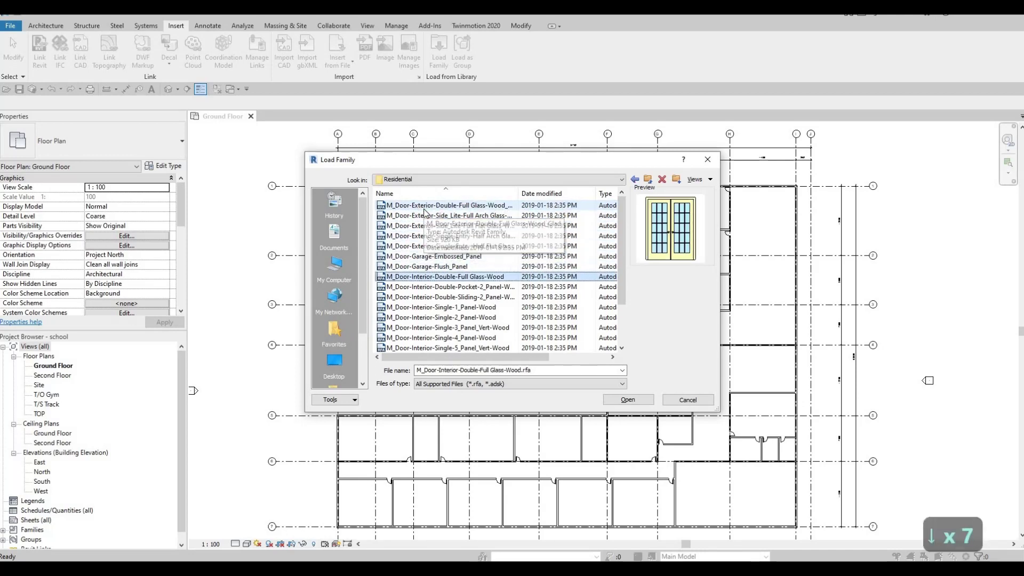
key("Down")
key("Down")
key("Down")
key("Down")
key("Down")
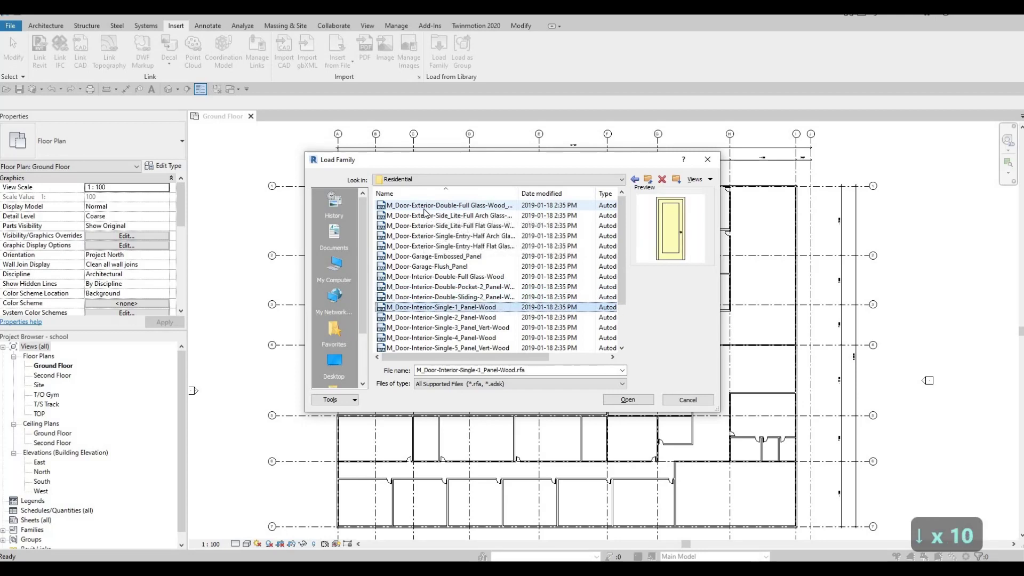
key("Down")
key("Down")
key("Down")
key("Down")
key("Down")
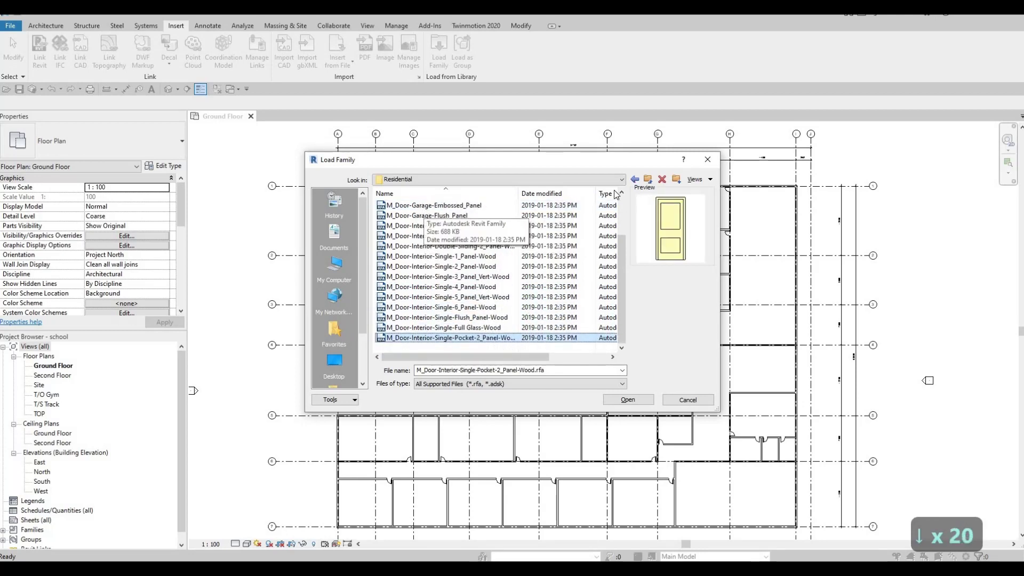
- Load the M_Door-Double-Glass family from the general Doors folder with its 1800 x 2100 mm type
left_click(634, 179)
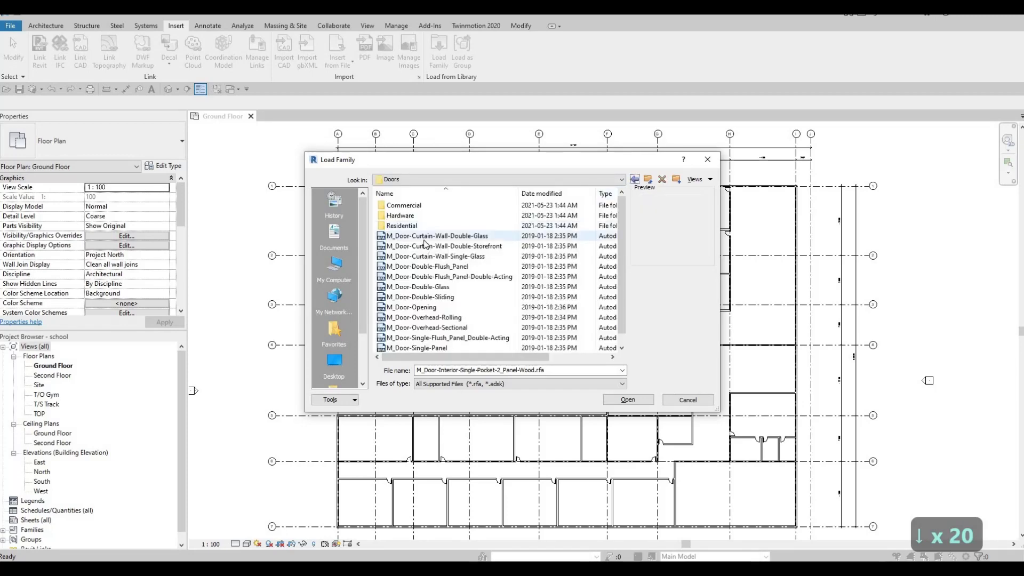
key("Down")
key("Down")
key("Down")
key("Down")
key("Down")
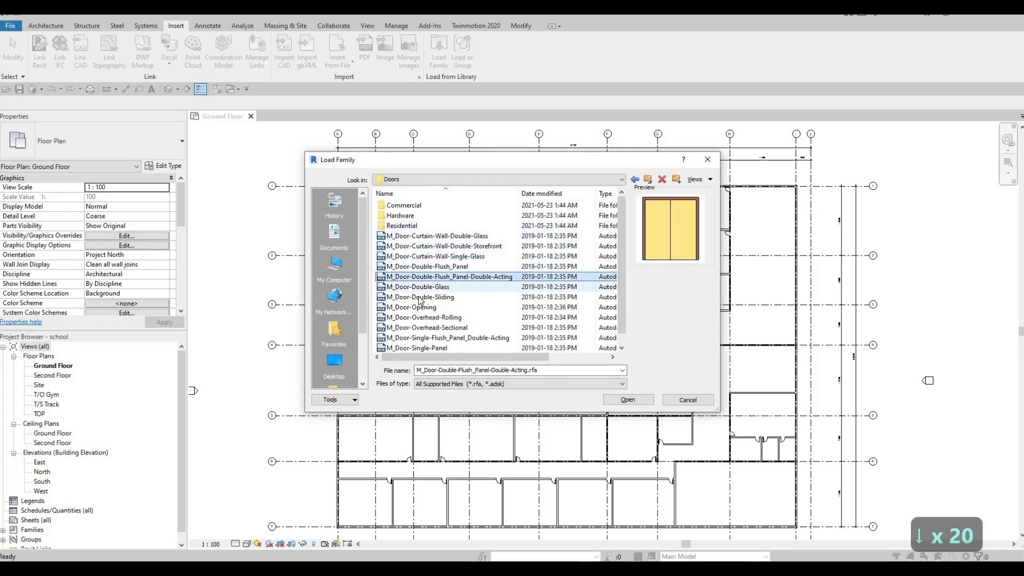
key("Down")
key("Return")
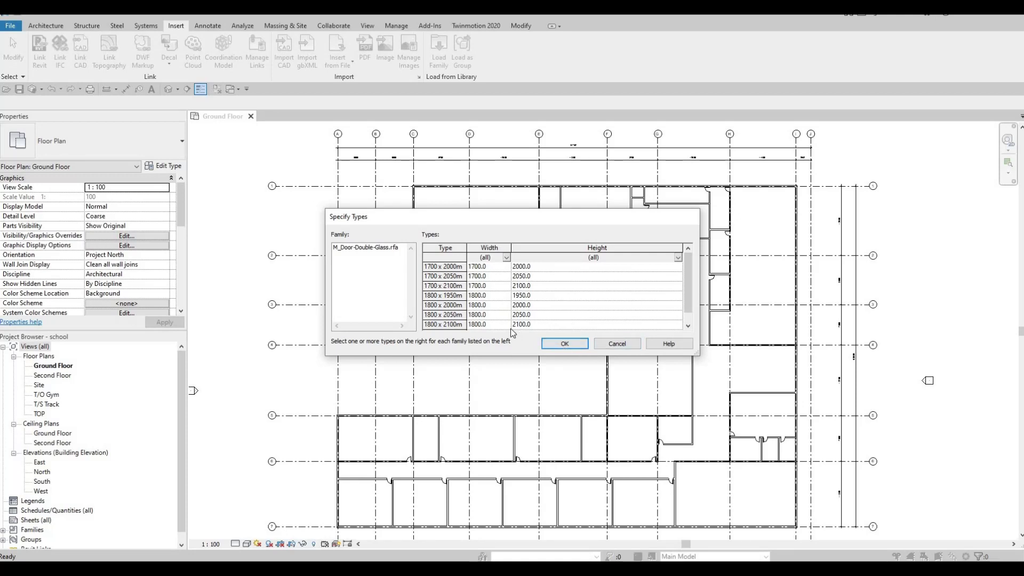
scroll(509, 325, "down", 1)
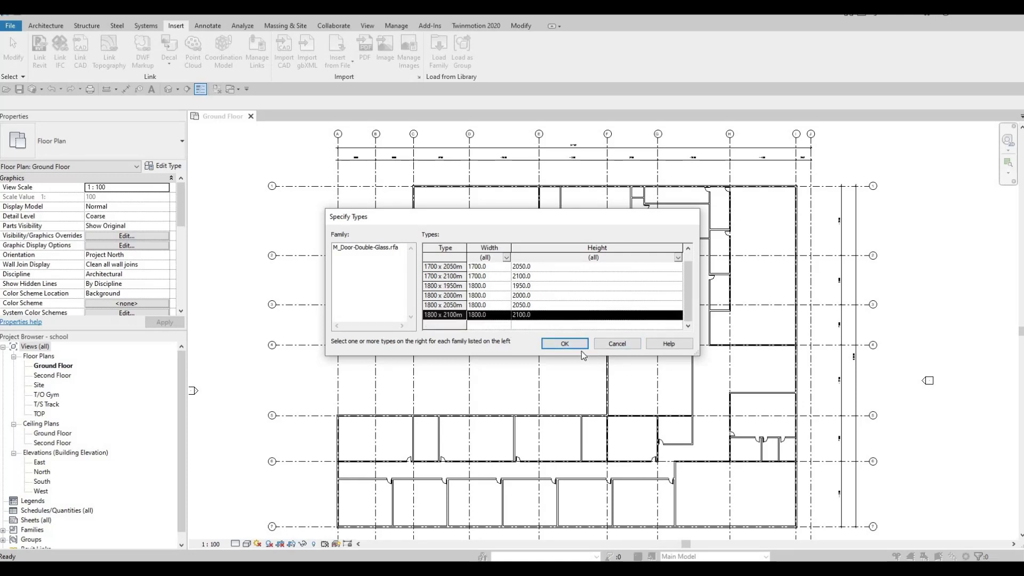
left_click(564, 343)
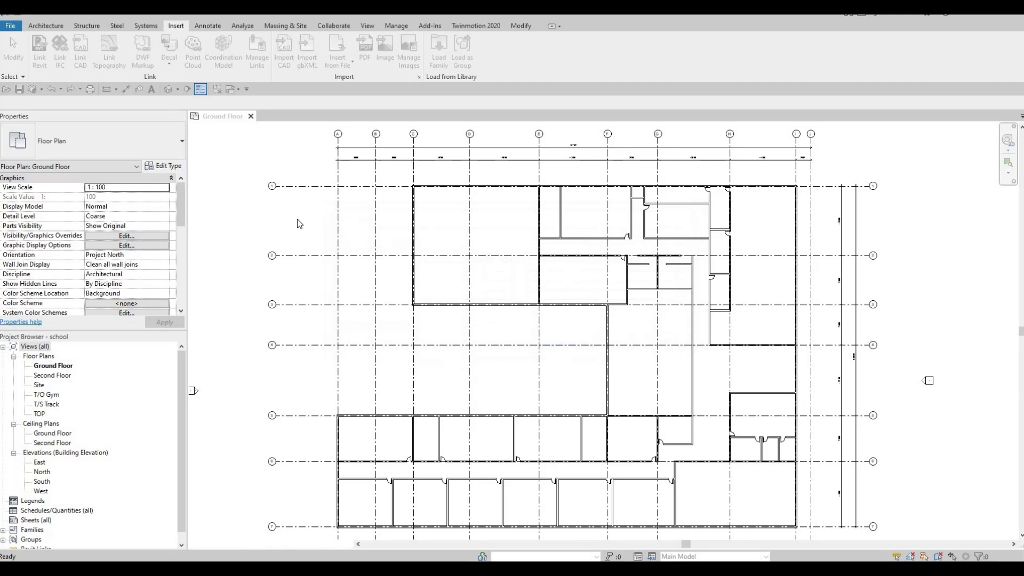
- Place an M_Door-Exterior-Double-Two_Lite 2400 x 2100 mm door in the grid I exterior wall, about 3500 mm below the grid 4 wall
left_click(45, 26)
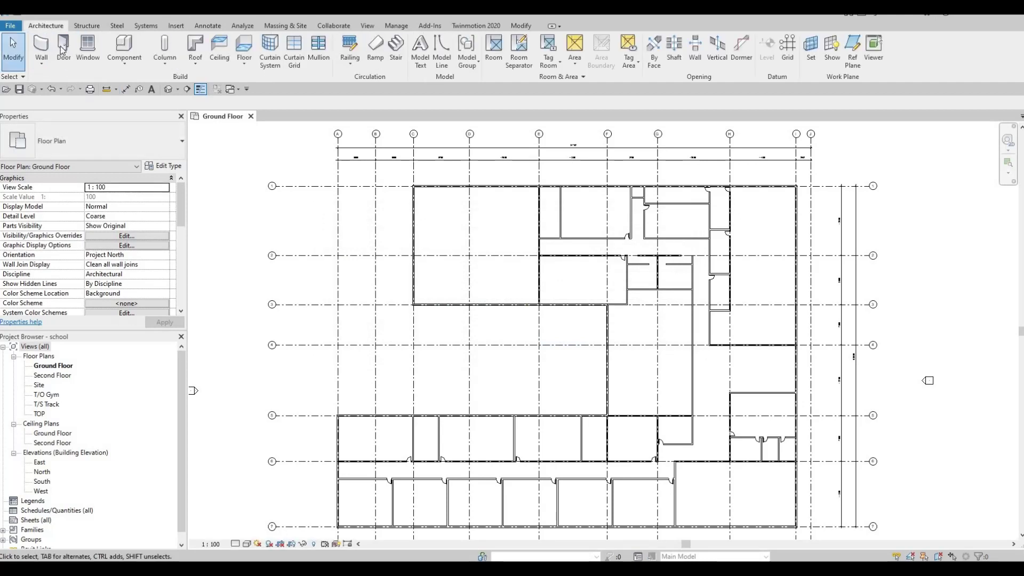
left_click(63, 47)
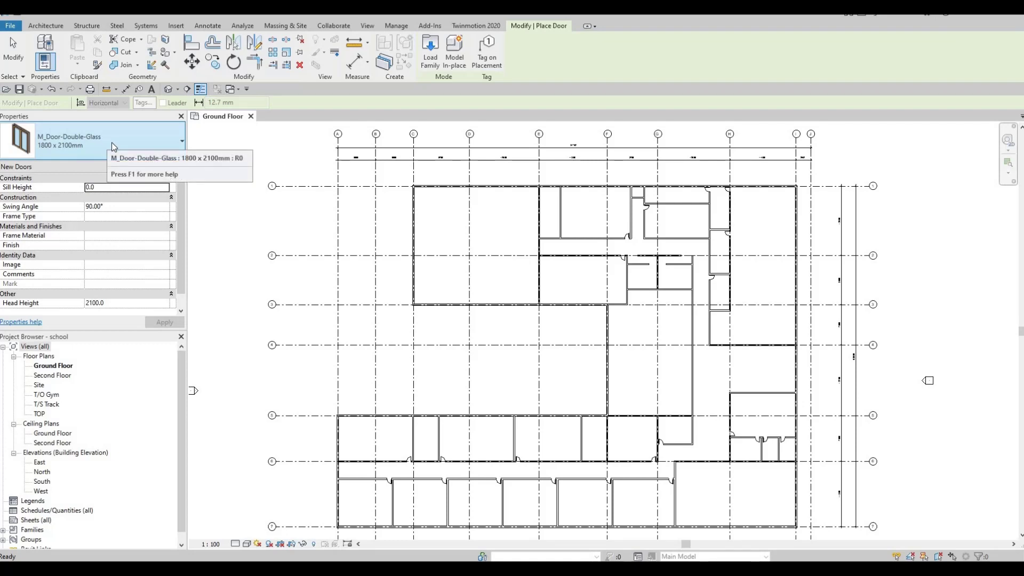
left_click(111, 142)
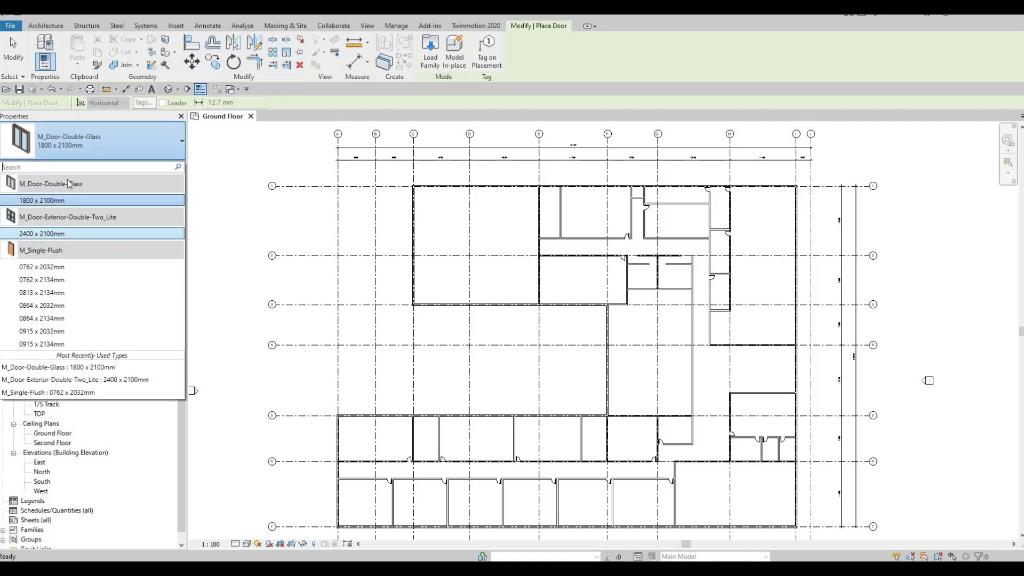
left_click(68, 233)
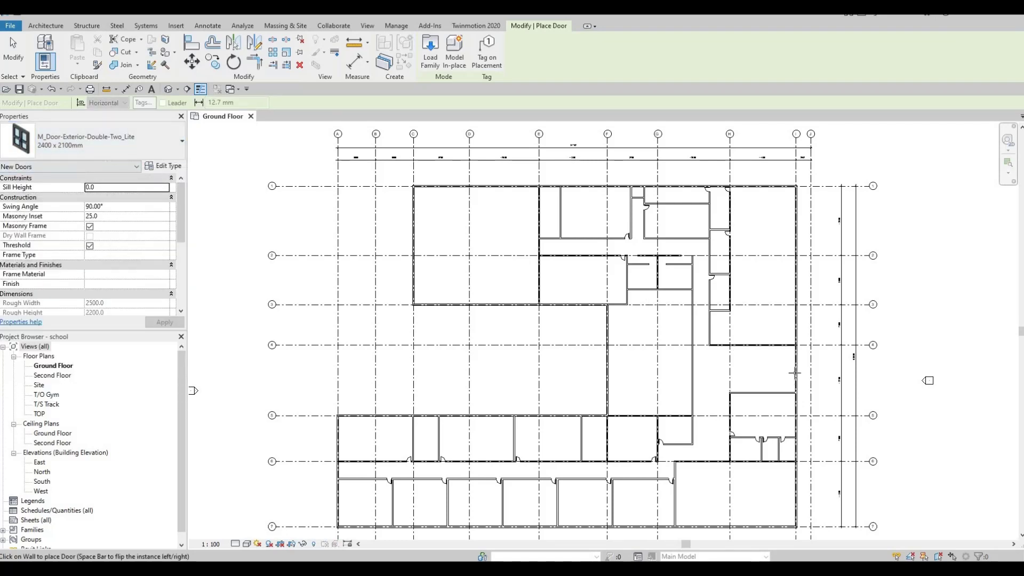
scroll(797, 368, "up", 2)
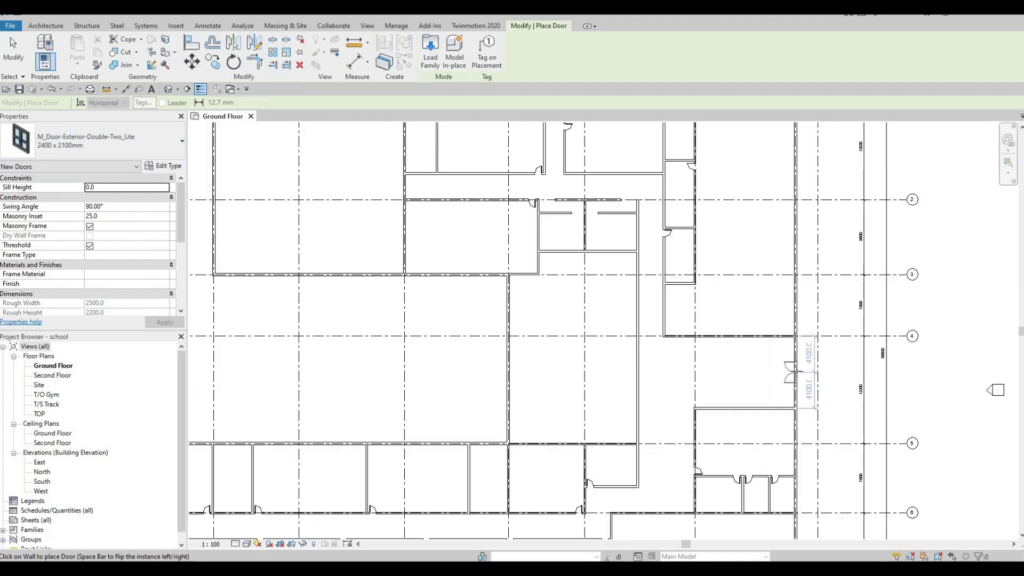
scroll(797, 371, "up", 2)
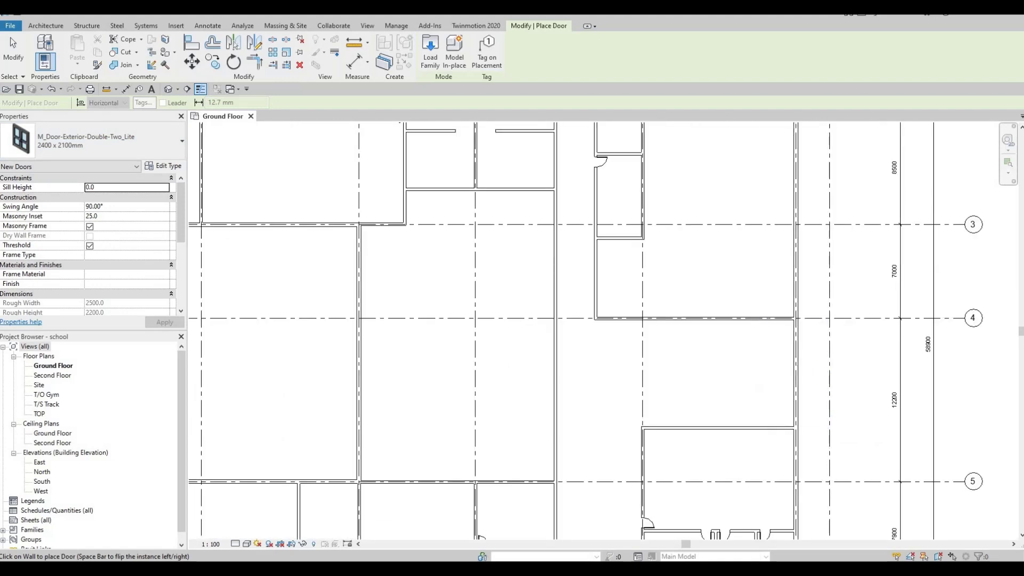
left_click(789, 366)
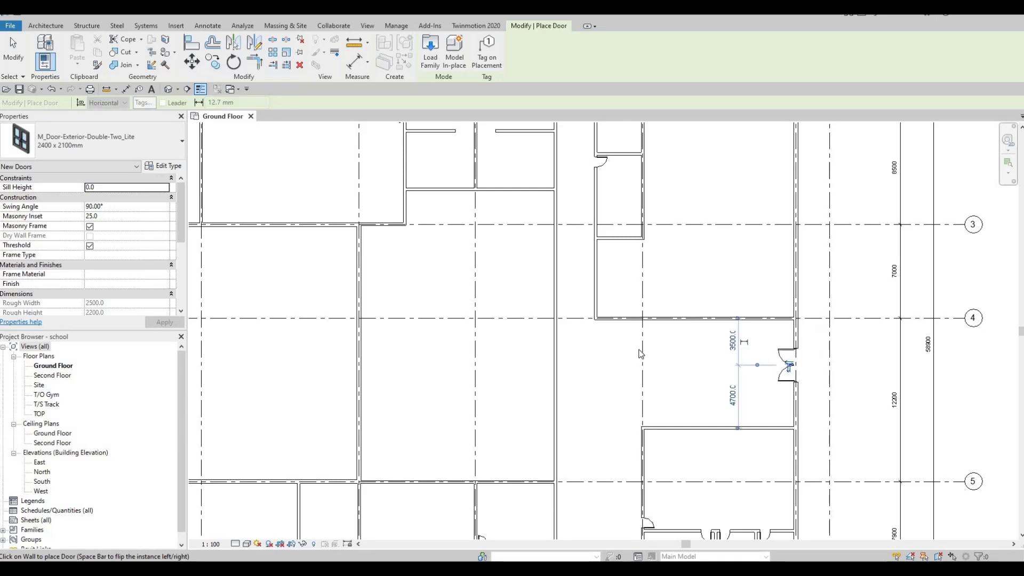
key("Escape")
key("Escape")
key("Escape")
- Draw an Interior Wall 1 partition about 8100 mm long across the corridor just inside the new exterior door, closing off a vestibule
left_click(557, 330)
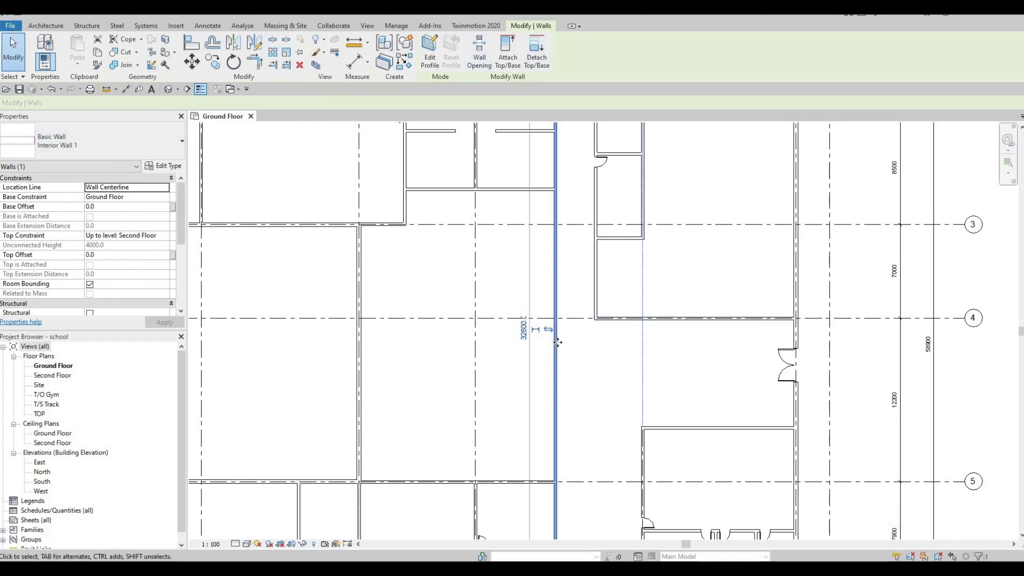
key("c")
key("s")
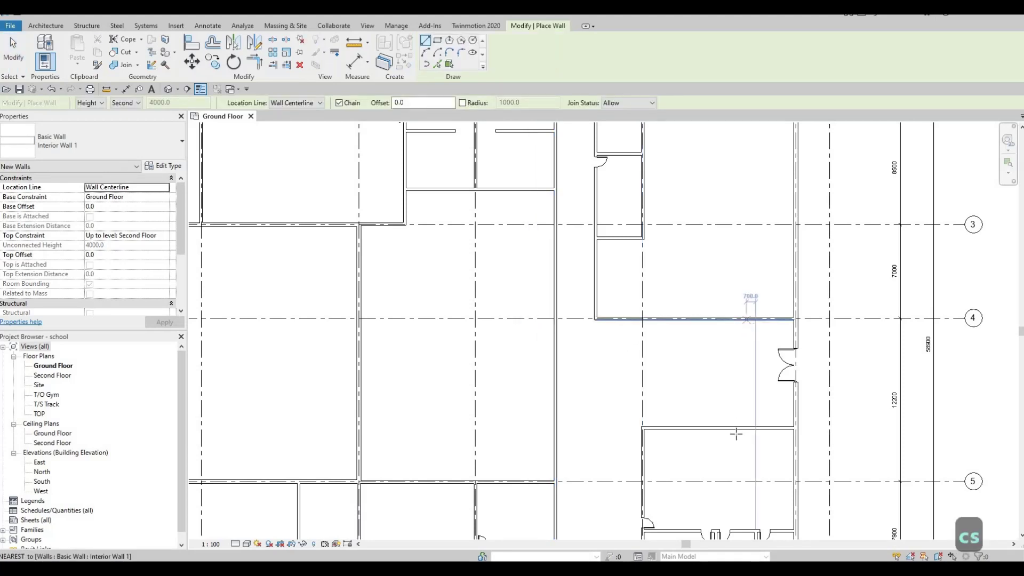
left_click(746, 320)
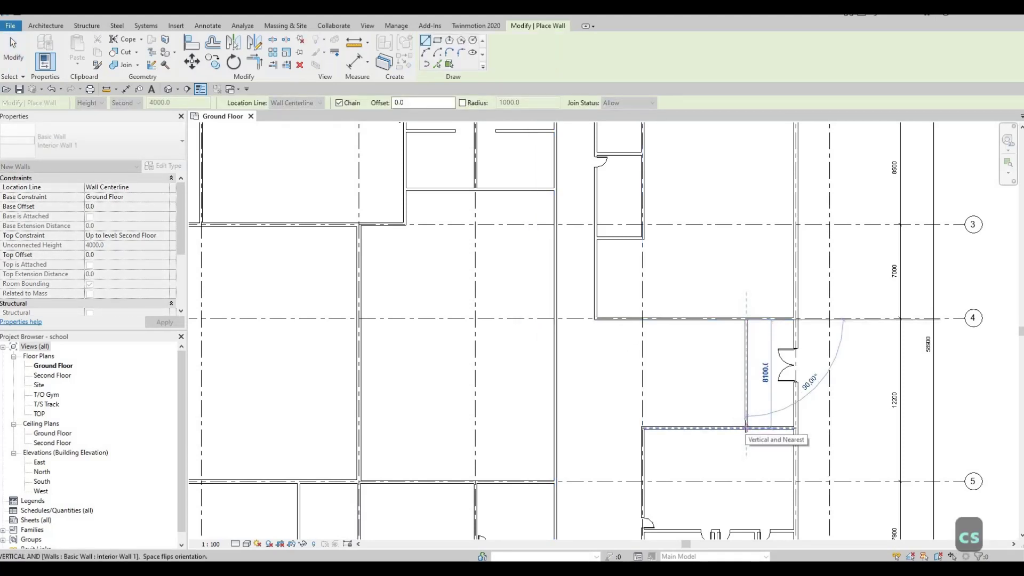
left_click(746, 427)
key("Escape")
key("Escape")
- Place a matching 2400 x 2100 mm double door centred in the new vestibule partition, 4100 mm from each side wall
left_click(782, 366)
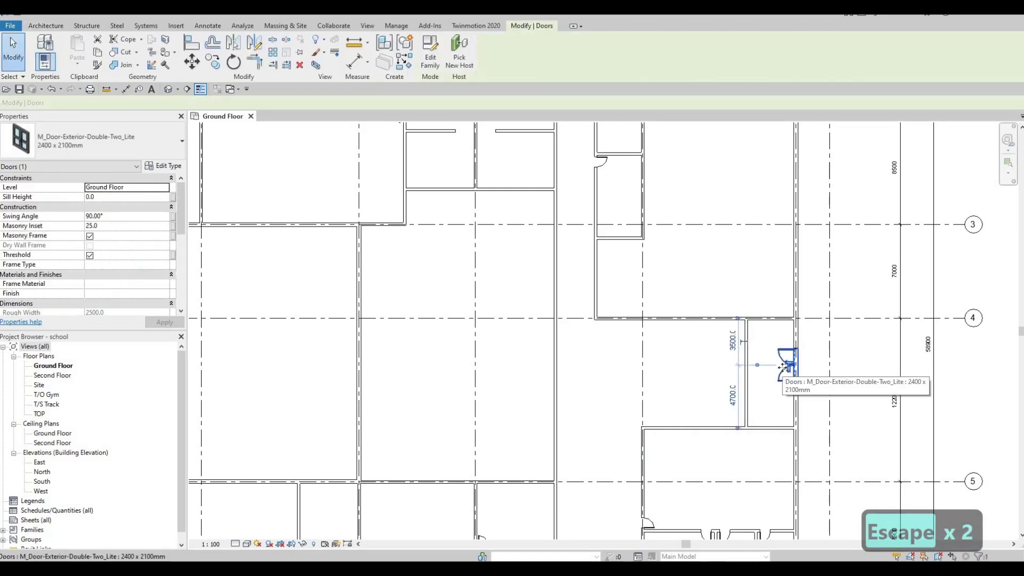
key("c")
key("s")
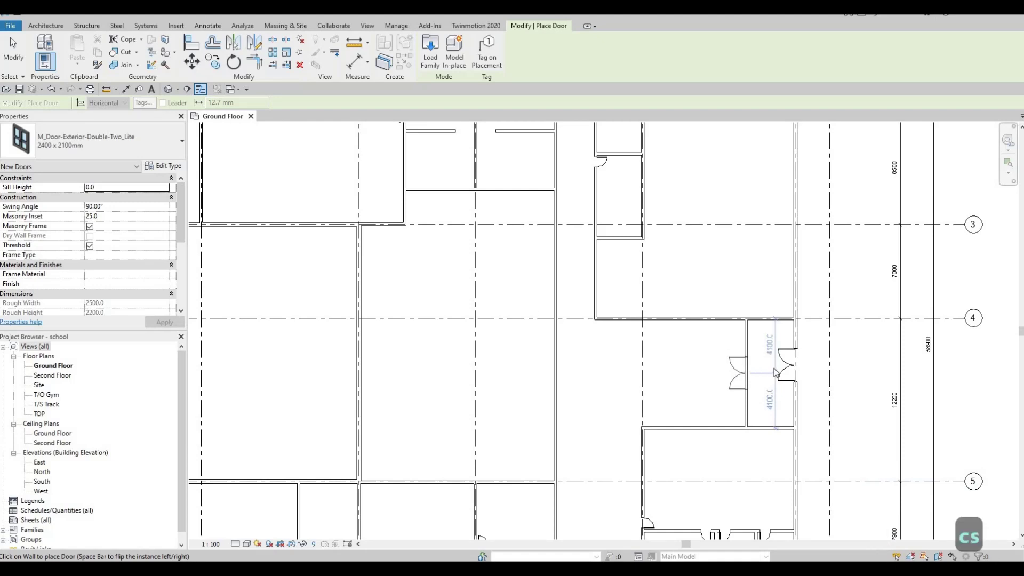
key("Escape")
key("Escape")
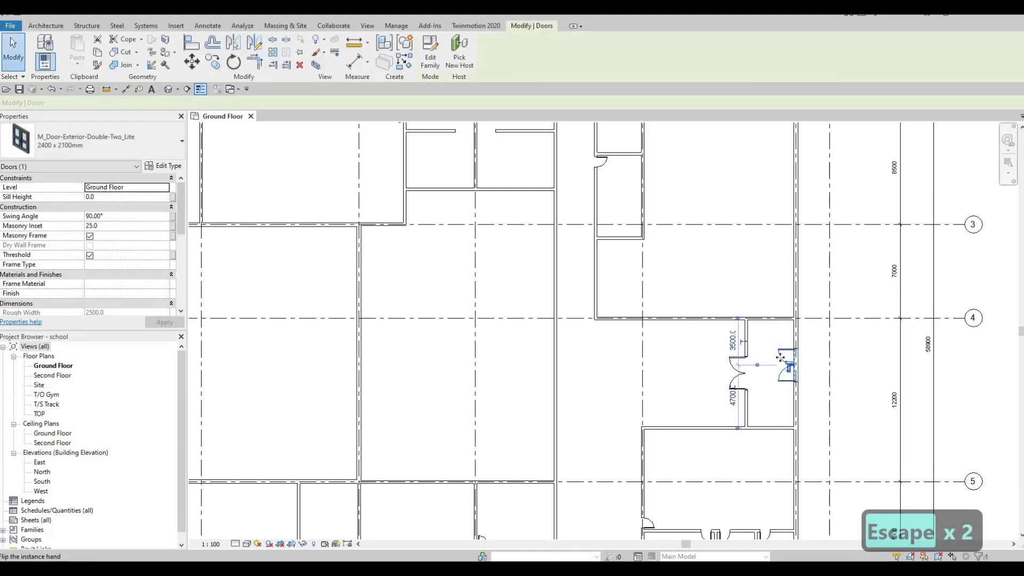
- Replace the off-centre exterior door with a matching double door centred in the exterior wall, 4100 mm from each side wall
left_click_drag(780, 357, 781, 367)
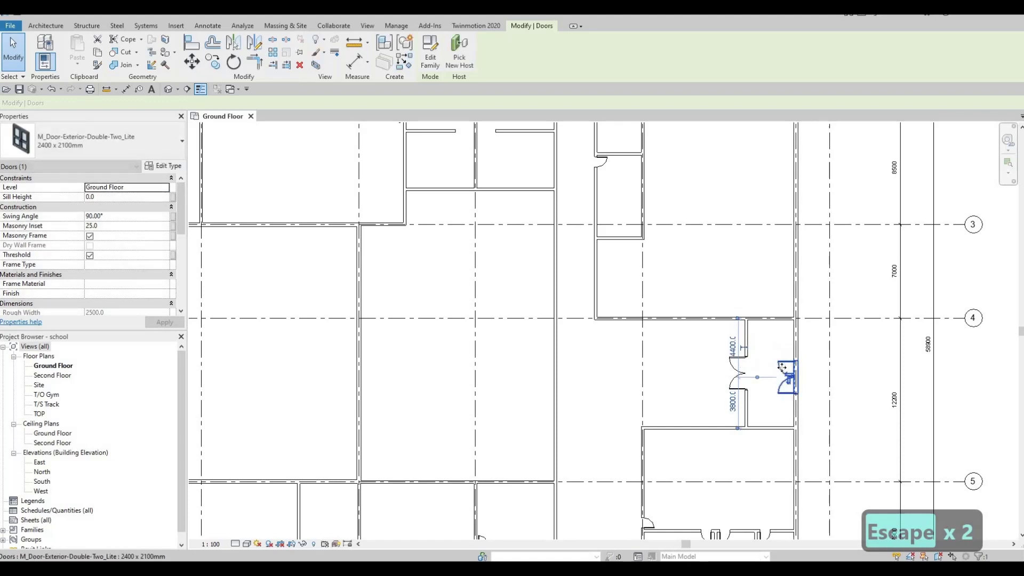
key("Delete")
left_click(735, 367)
key("c")
key("s")
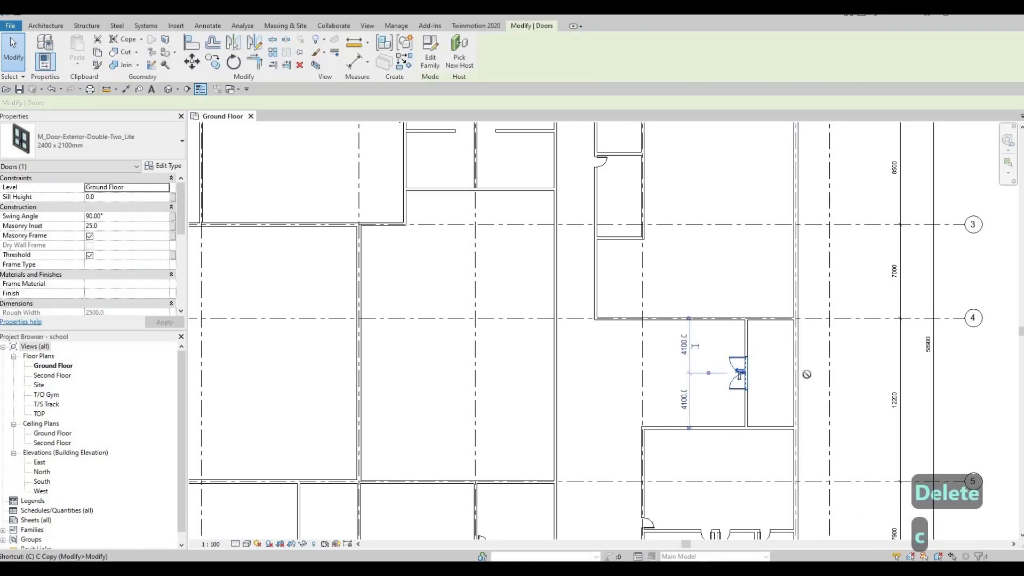
left_click(793, 375)
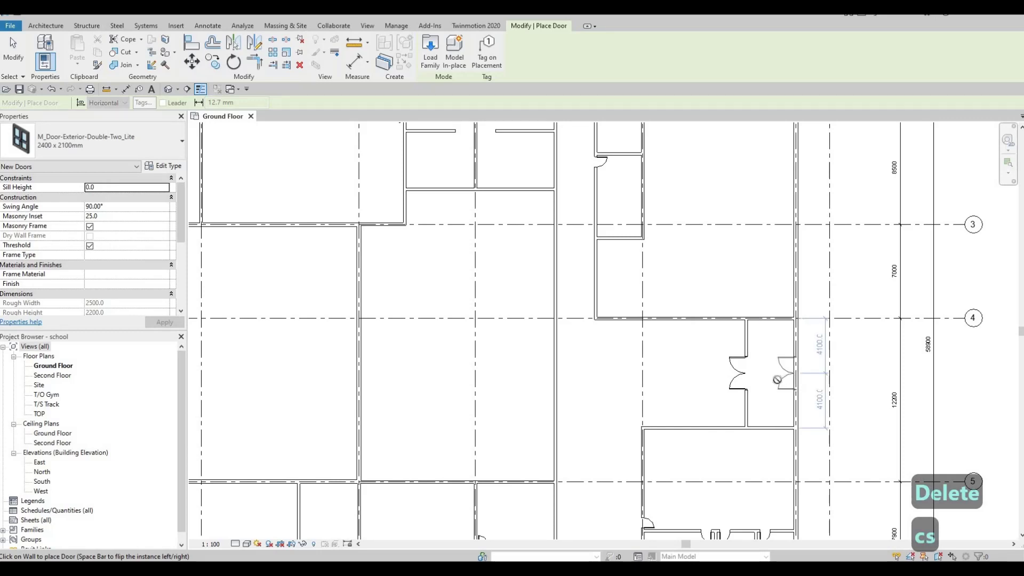
key("Escape")
key("Escape")
- Place an M_Door-Double-Glass 1800 x 2100 mm door in the corridor-side wall between grids 3 and 4, centred at 3000 mm
middle_click_drag(764, 356, 784, 337)
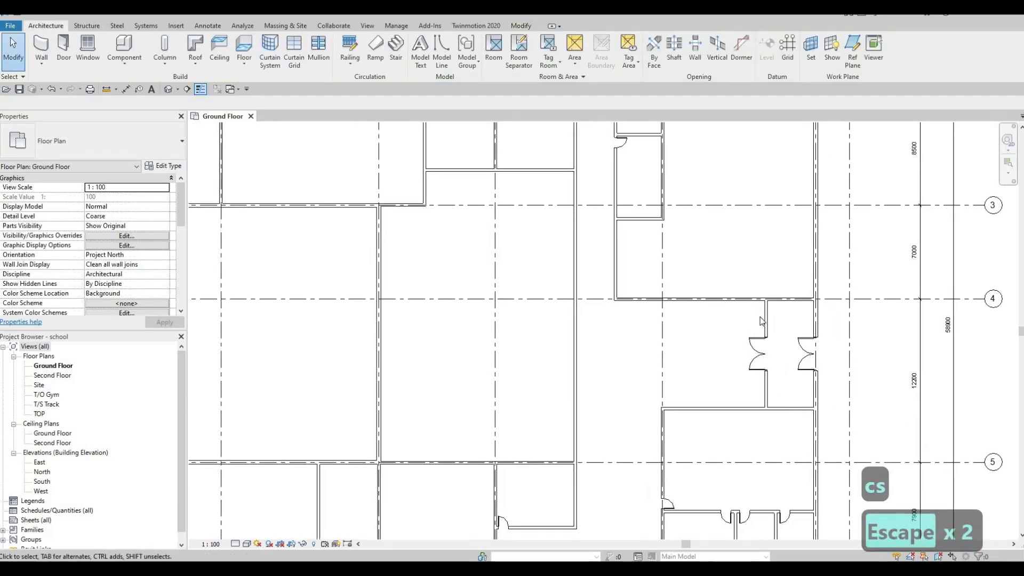
scroll(736, 326, "down", 1)
scroll(725, 328, "down", 1)
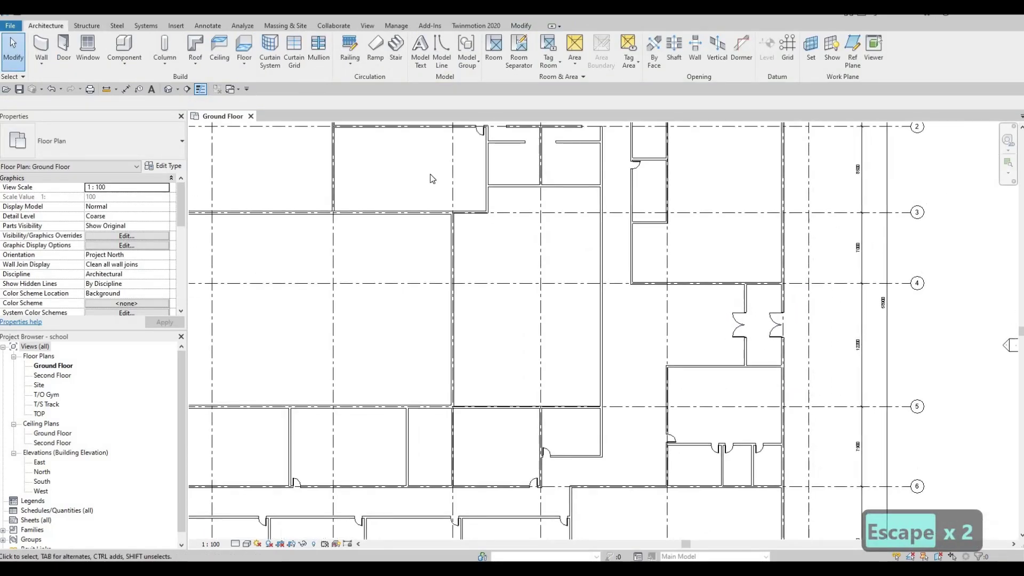
middle_click_drag(728, 334, 715, 368)
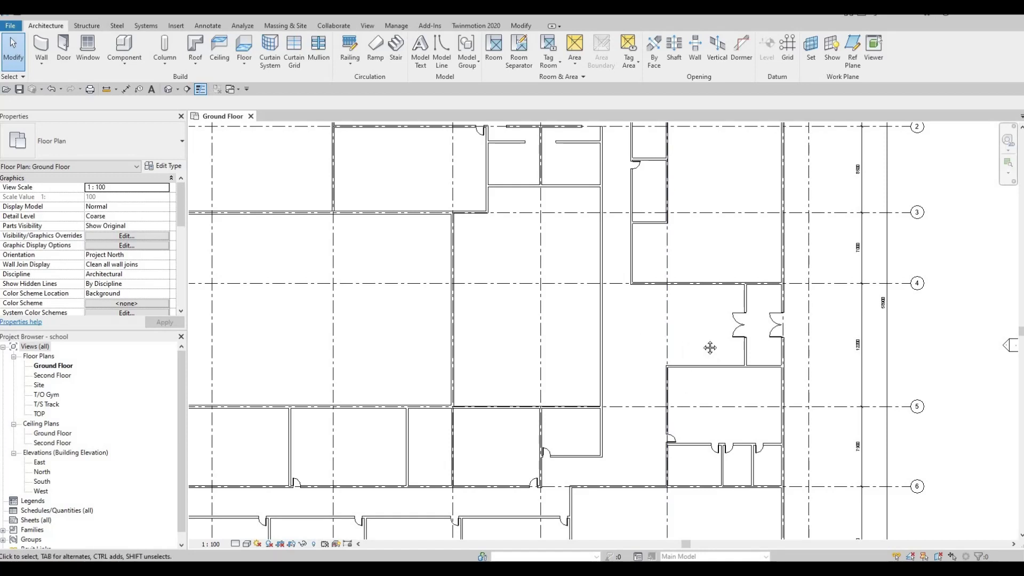
scroll(710, 347, "down", 3)
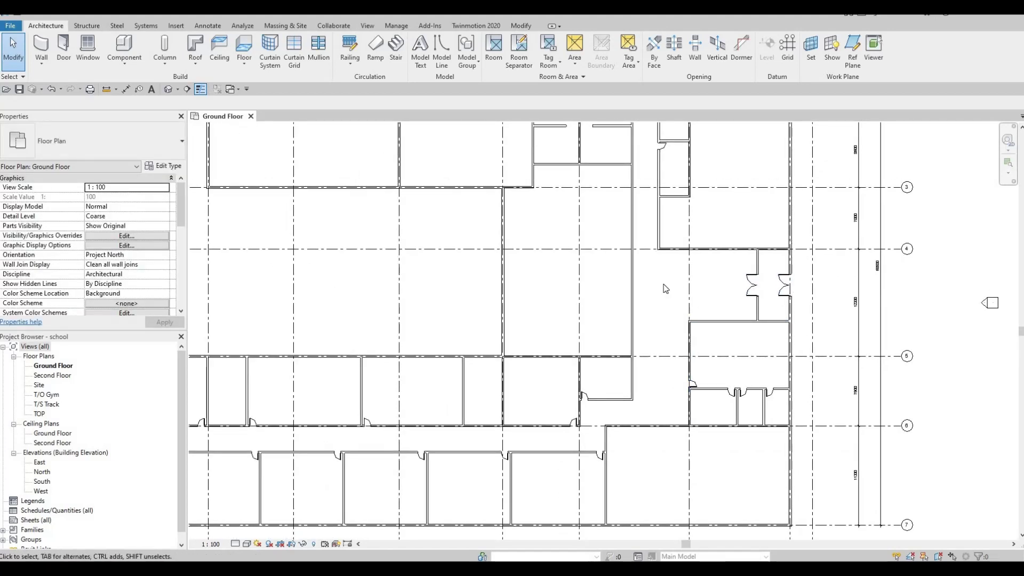
scroll(709, 247, "up", 1)
middle_click_drag(708, 247, 695, 311)
scroll(695, 311, "down", 1)
middle_click_drag(402, 133, 399, 156)
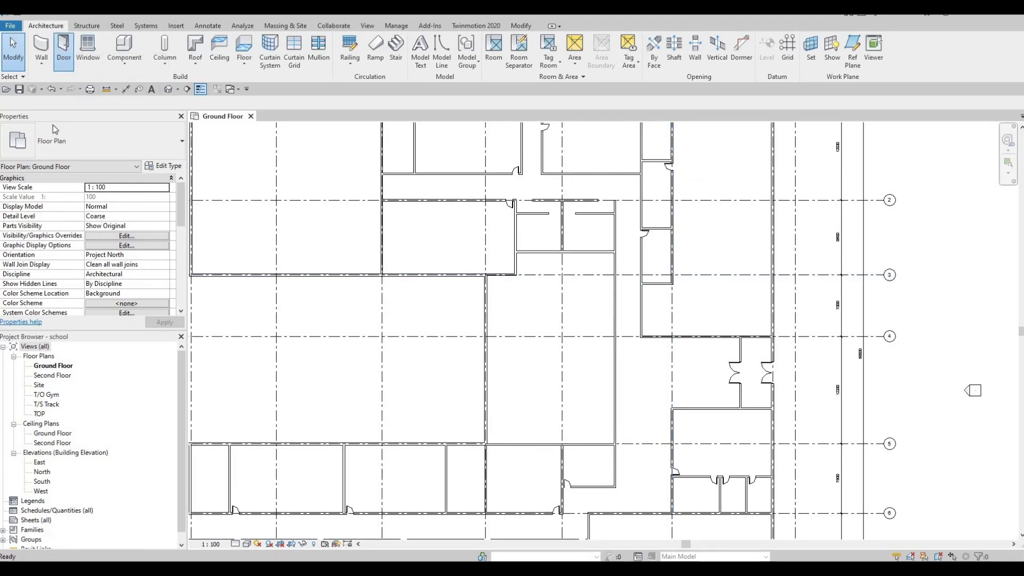
left_click(67, 148)
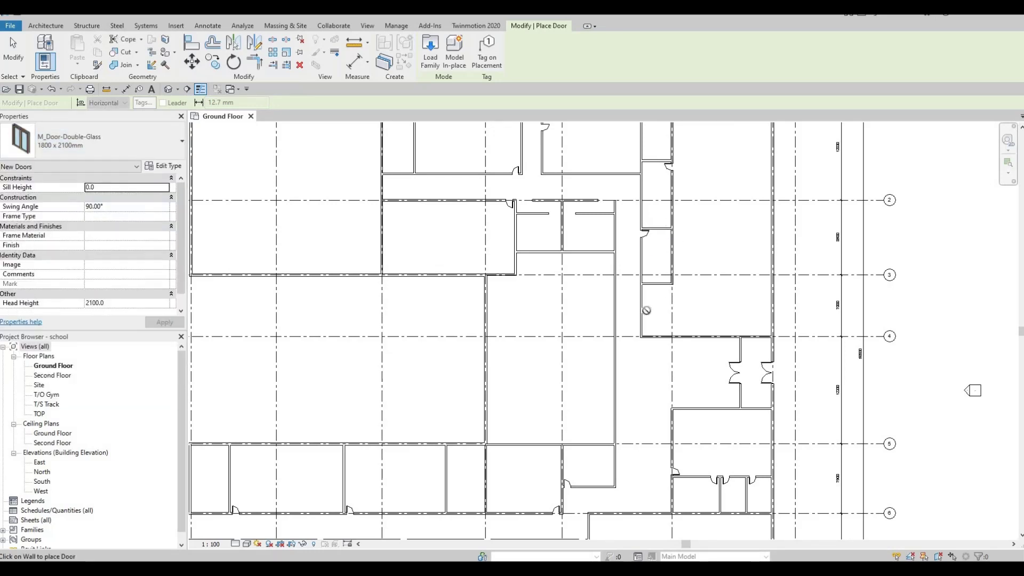
scroll(640, 311, "up", 2)
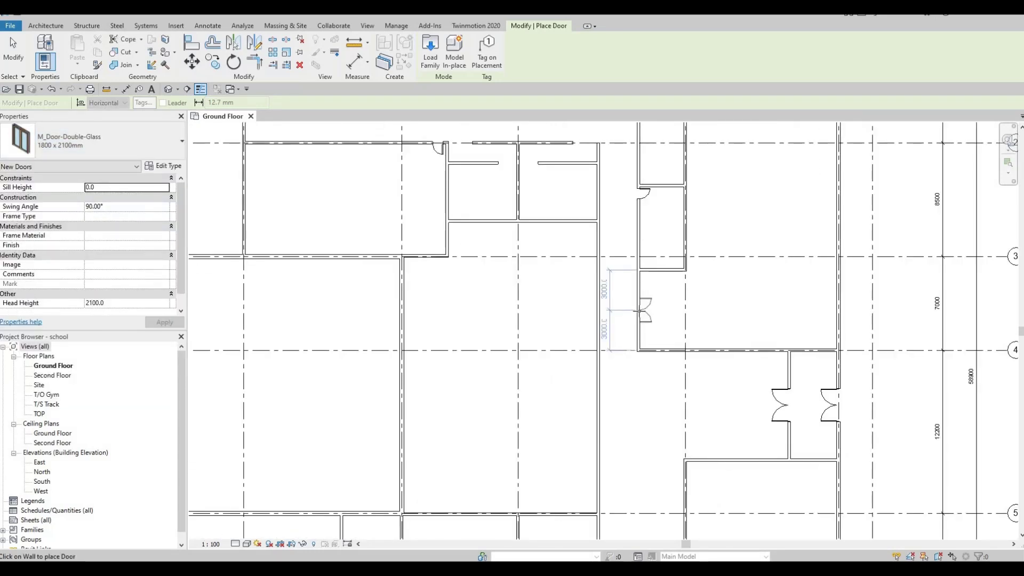
left_click(638, 310)
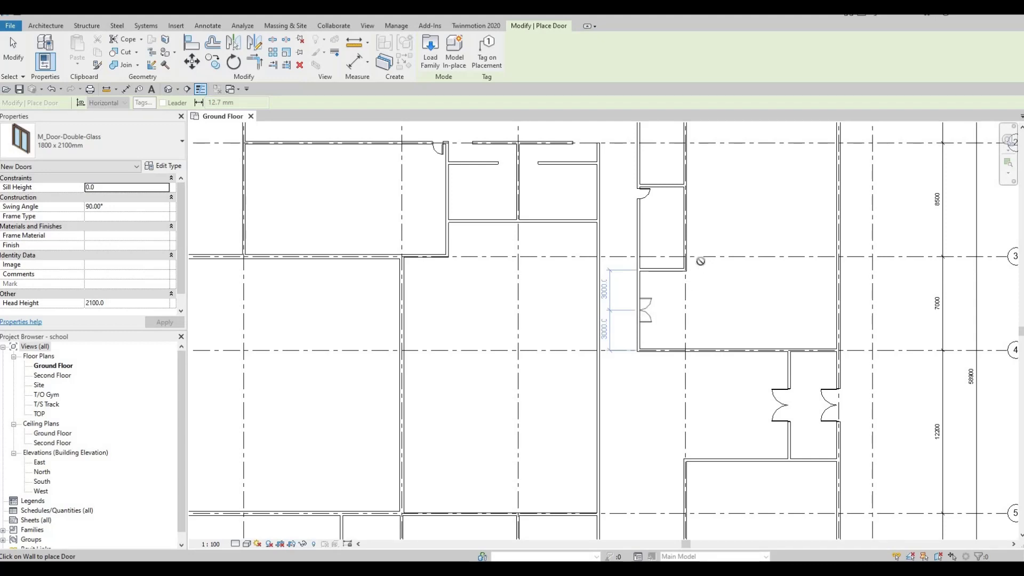
- Place a double glass door in the large room's corridor wall facing the vestibule, about 8300 mm above grid 5, swinging into the room
scroll(661, 308, "down", 2)
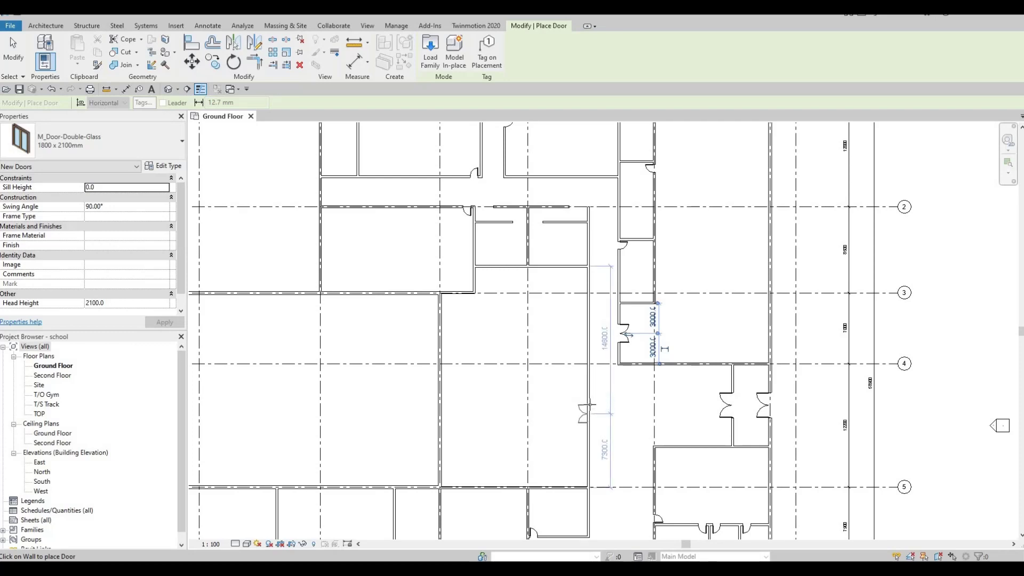
scroll(585, 403, "up", 2)
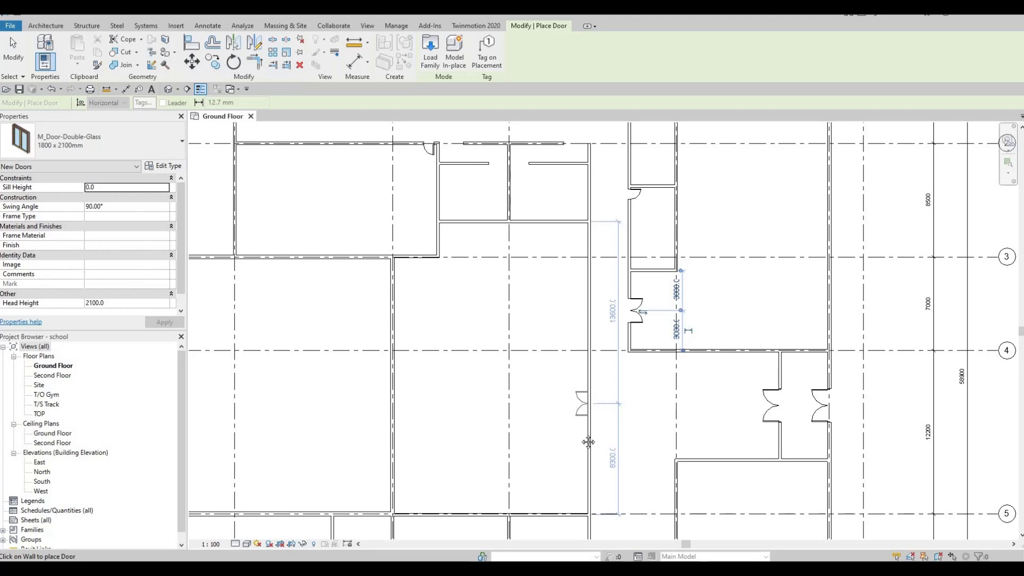
key("Escape")
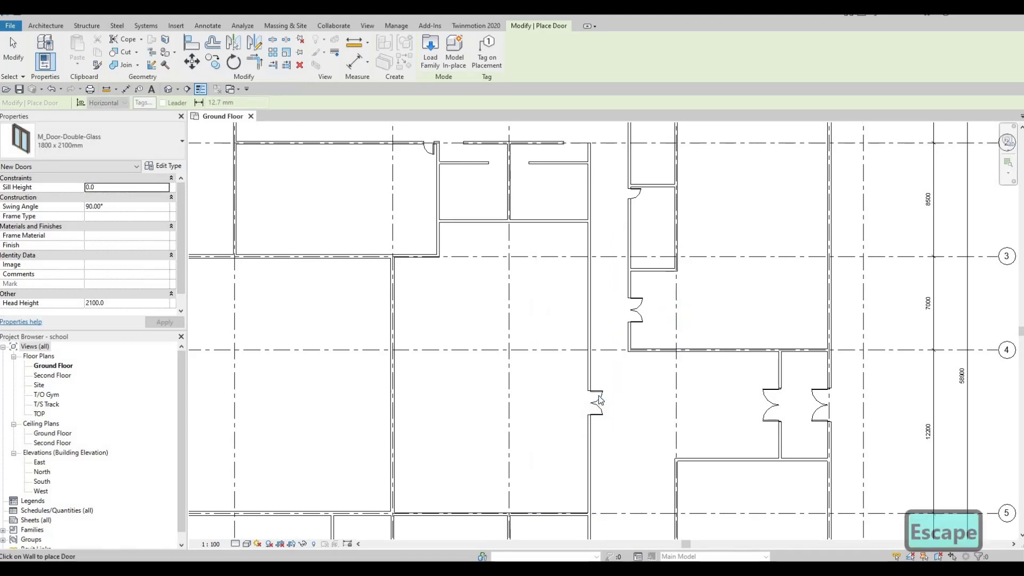
key("Escape")
scroll(599, 400, "up", 3)
left_click(585, 392)
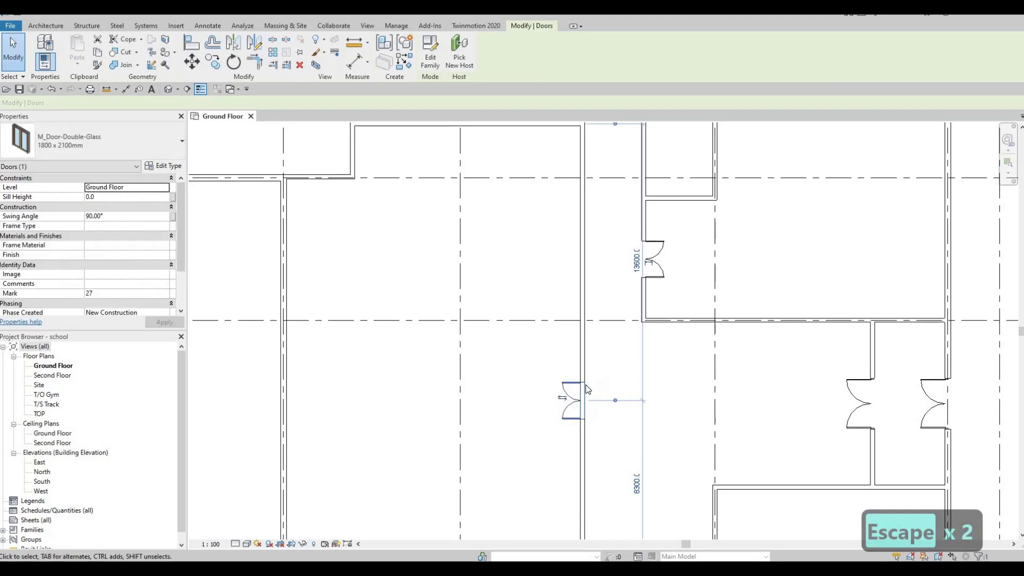
scroll(531, 366, "down", 2)
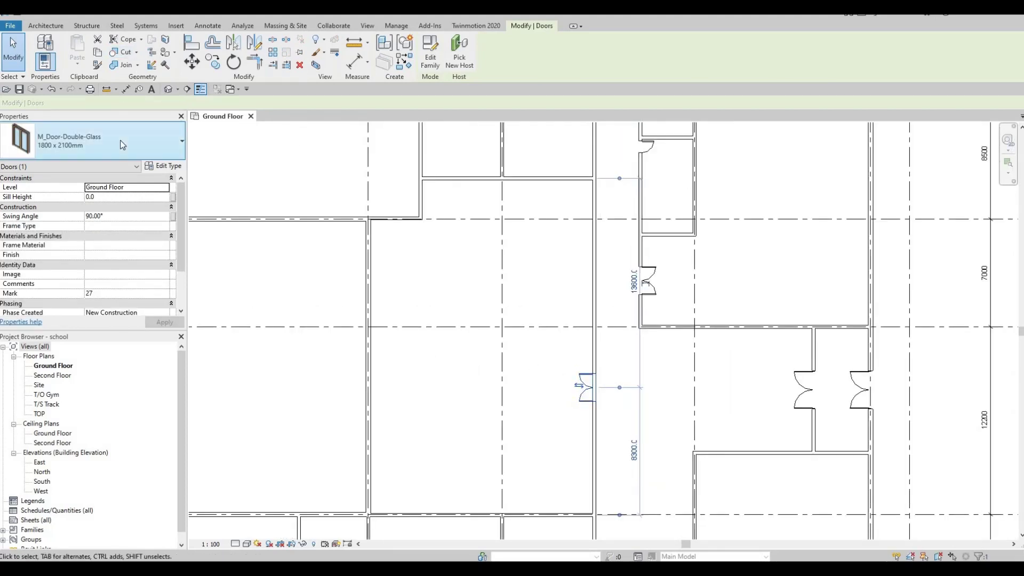
- Place a matching double glass door in the narrow room's corridor wall on grid 6, centred 2250 mm from each side
key("c")
key("s")
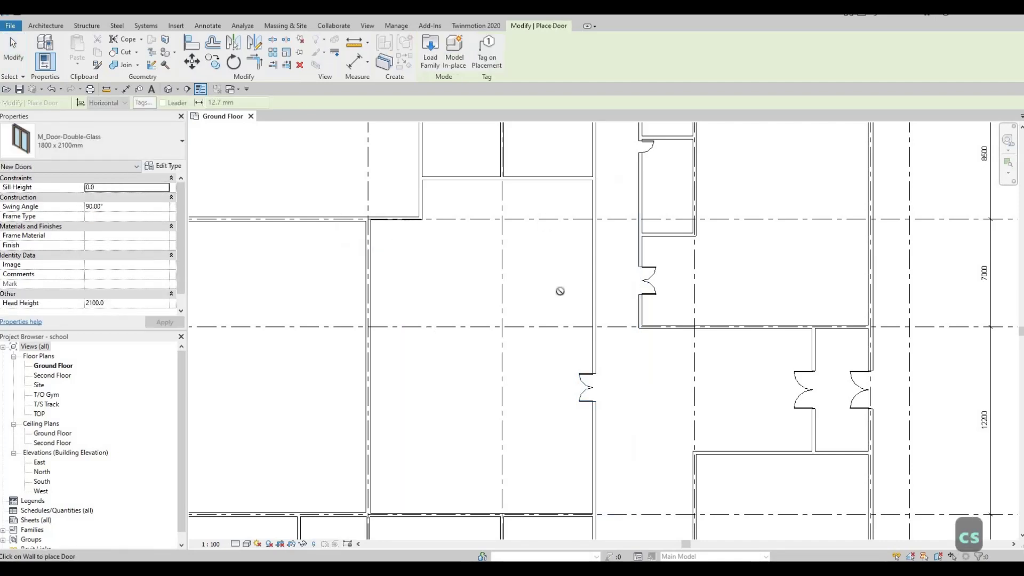
middle_click_drag(437, 486, 511, 348)
scroll(486, 417, "down", 2)
scroll(587, 366, "down", 2)
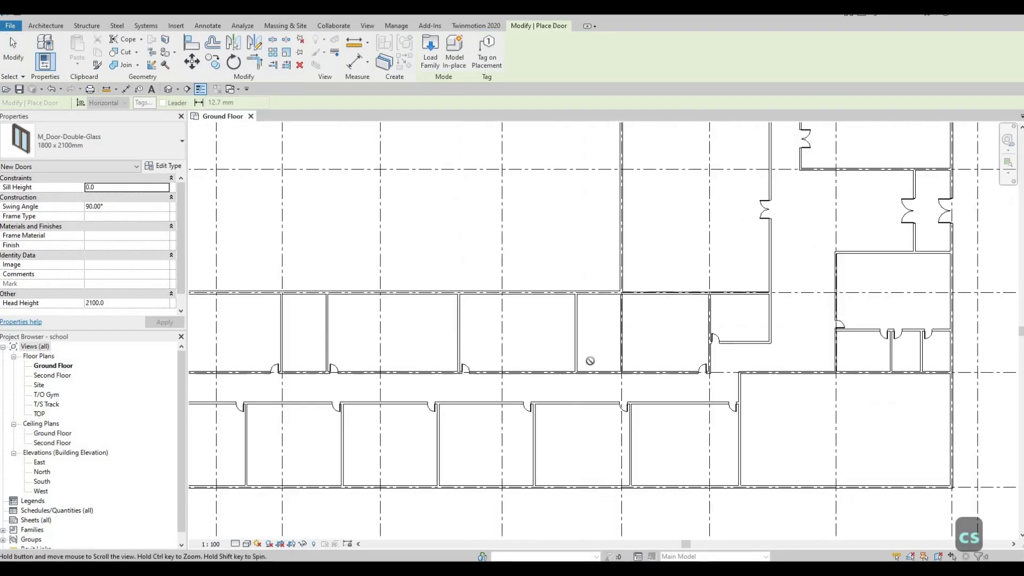
scroll(585, 367, "up", 3)
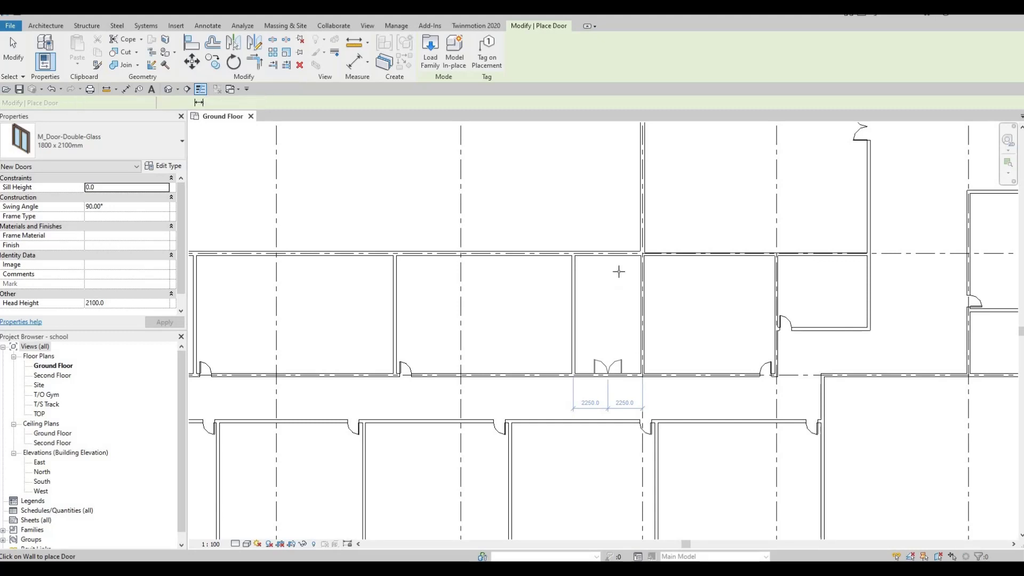
- Place double glass doors in the corridor wall of the narrow room beside grid E, centred at 1850 mm, and at the corridor's grid E end, centred at 1500 mm
scroll(581, 314, "down", 5)
scroll(535, 322, "up", 3)
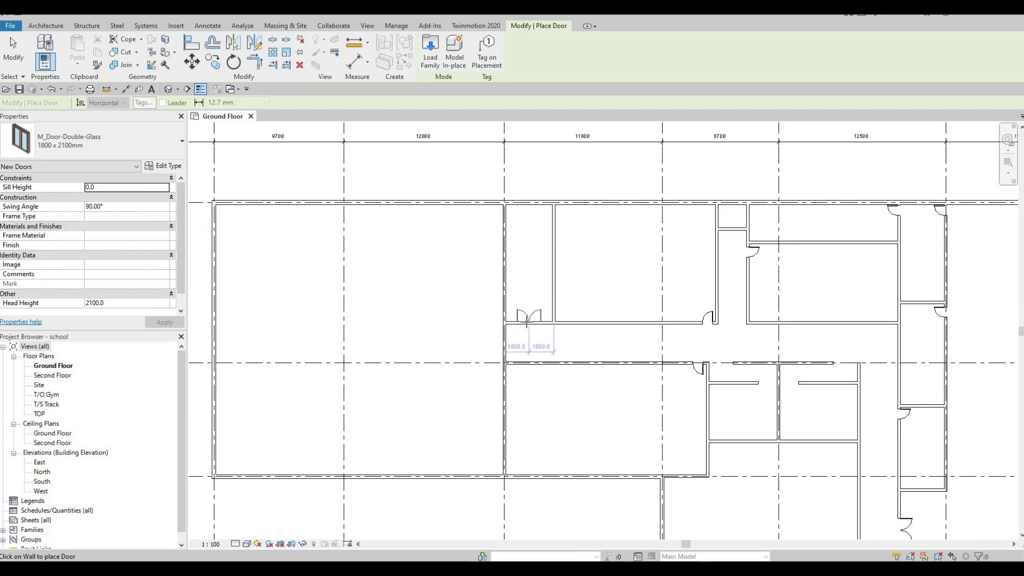
left_click(529, 320)
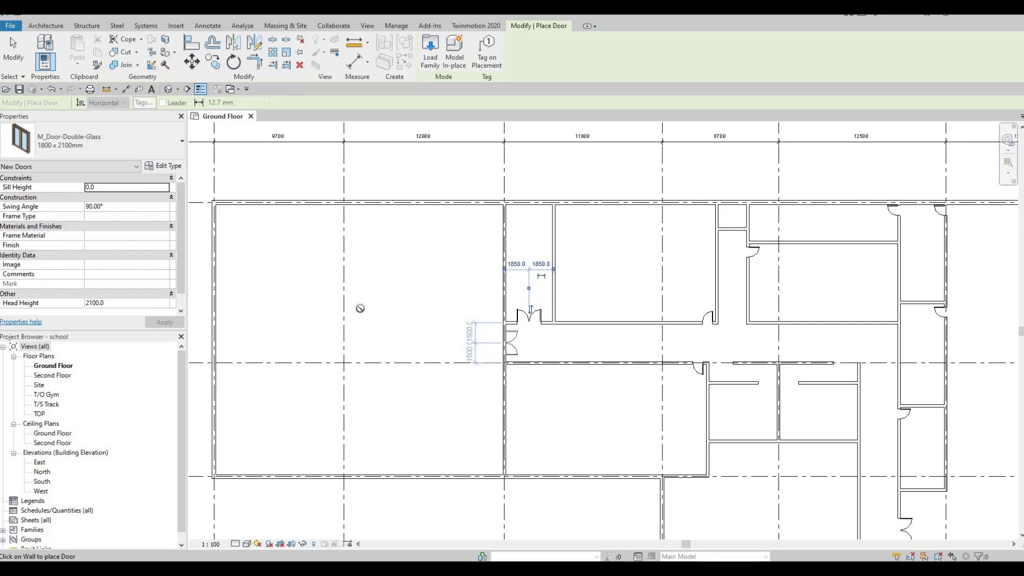
scroll(368, 266, "down", 2)
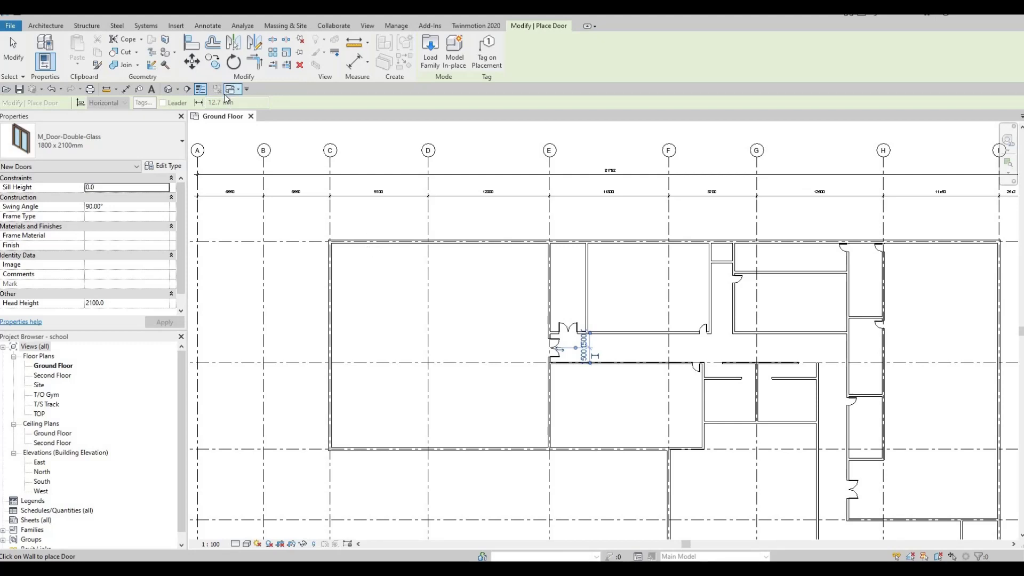
- Load the M_Door-Overhead-Rolling family from the Doors library folder into the project
key("Escape")
key("Escape")
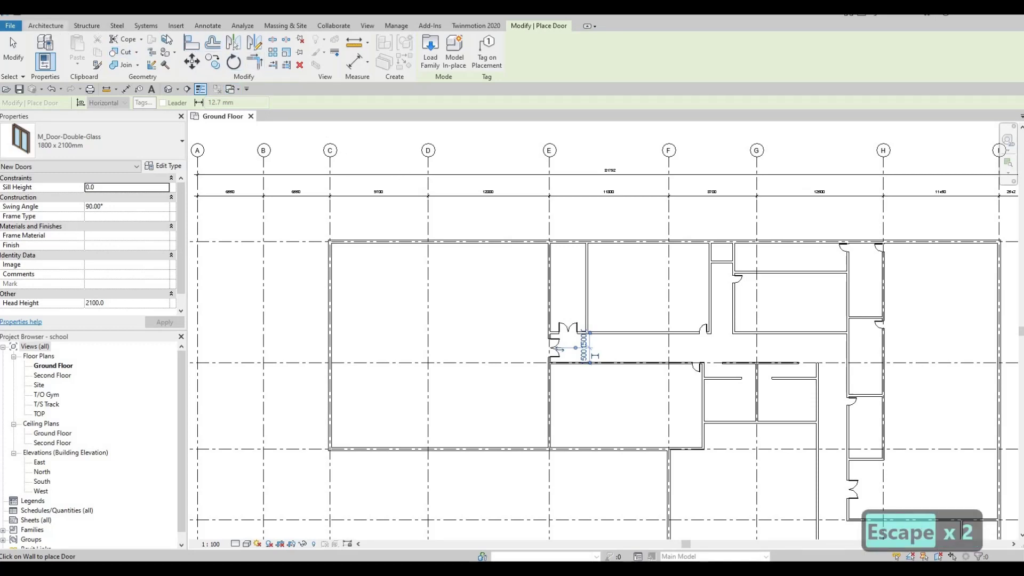
left_click(46, 25)
left_click(176, 26)
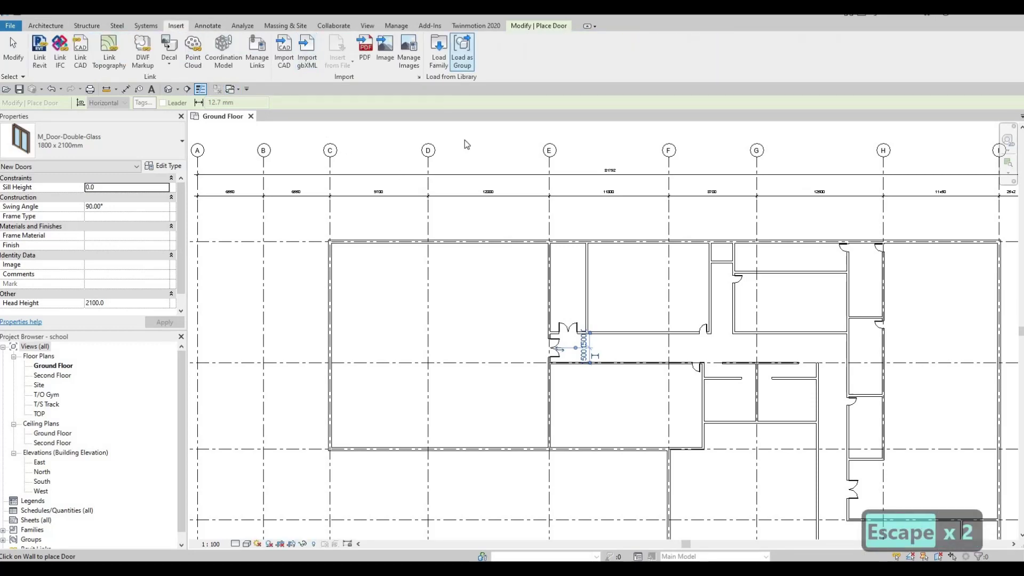
left_click(439, 50)
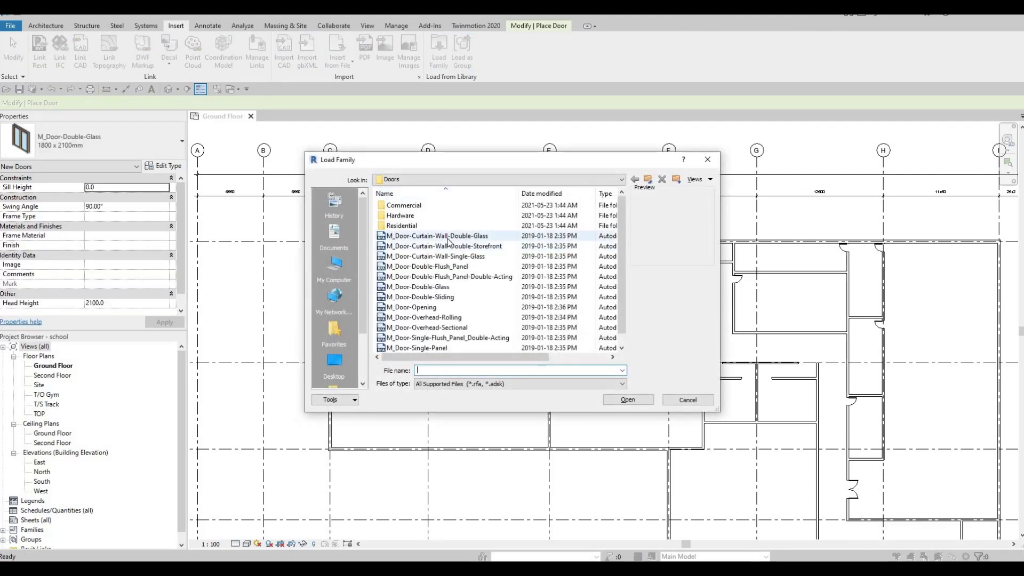
left_click(449, 237)
key("Down")
key("Down")
key("Down")
key("Down")
key("Down")
key("Down")
key("Down")
key("Down")
key("Down")
key("Down")
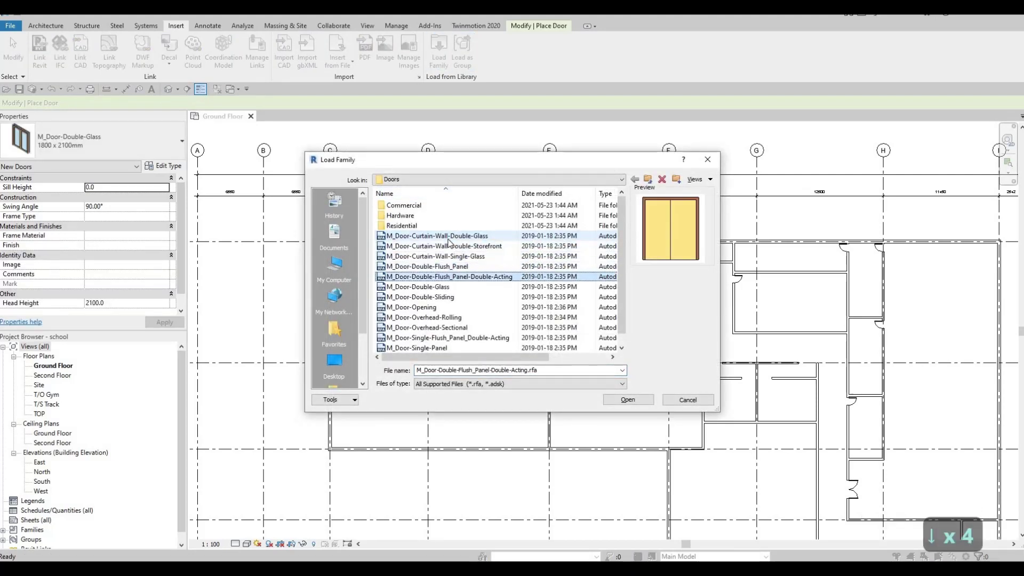
key("Up")
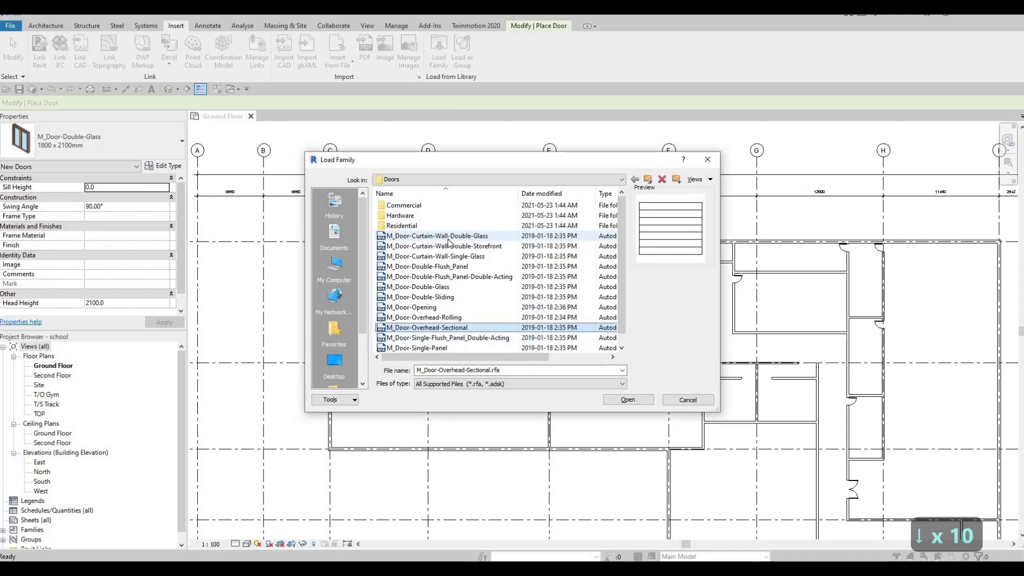
key("Up")
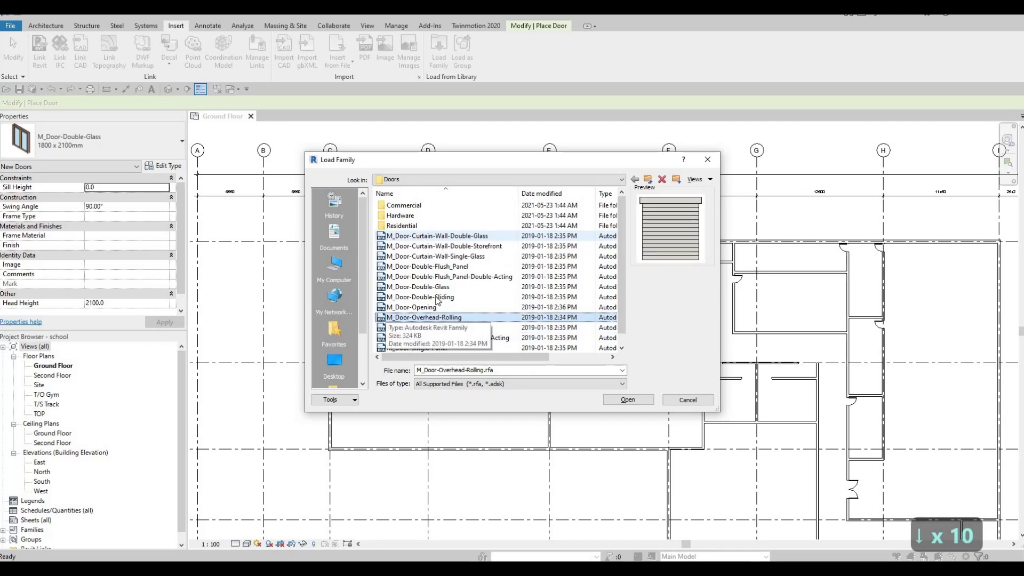
left_click(638, 404)
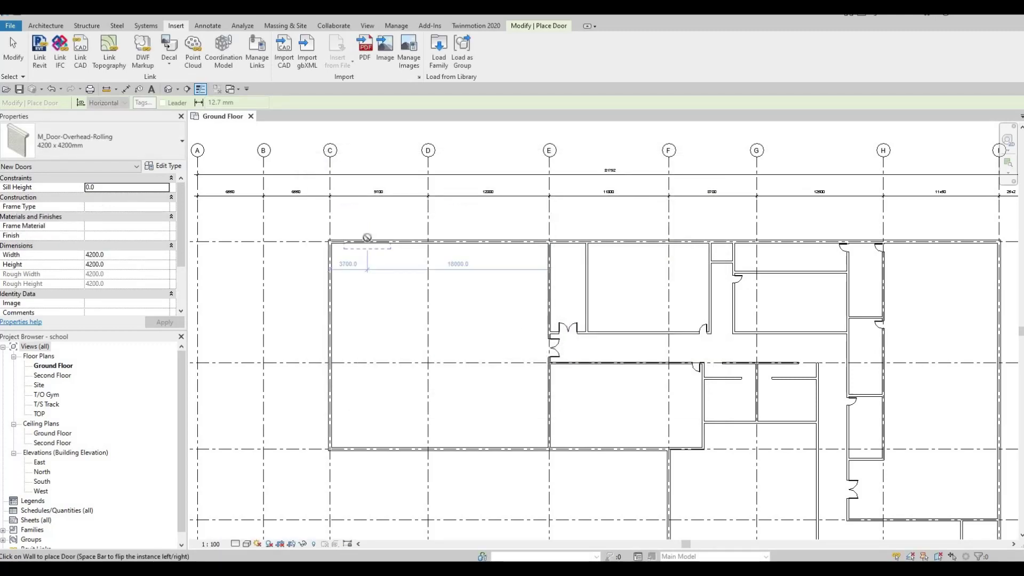
- Place three 4200 x 4200 mm overhead rolling doors in the exterior wall on grid 1 between grids C and E, at spacings of 6900 and 6800 mm
left_click(367, 241)
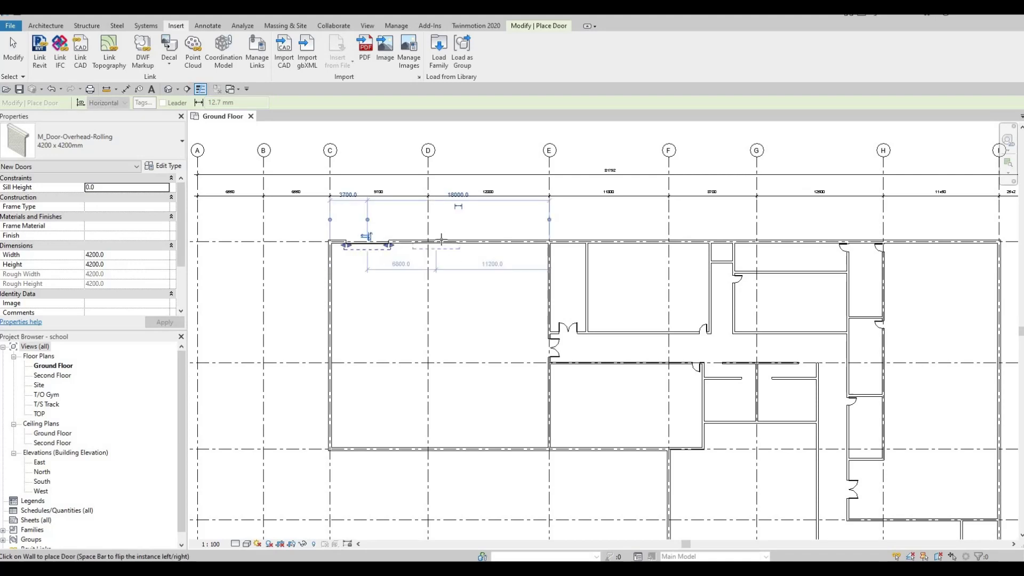
scroll(441, 240, "up", 2)
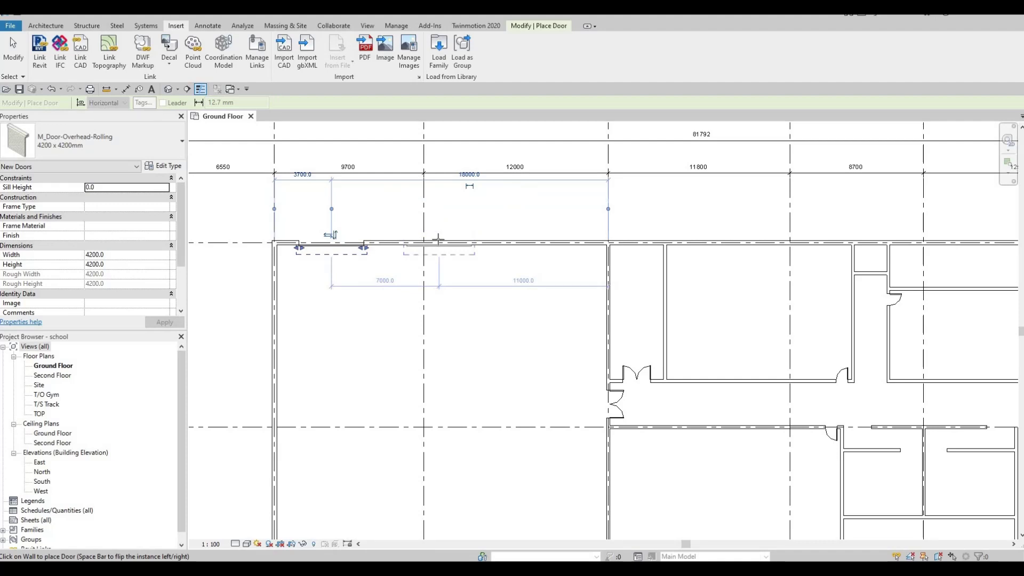
left_click(437, 241)
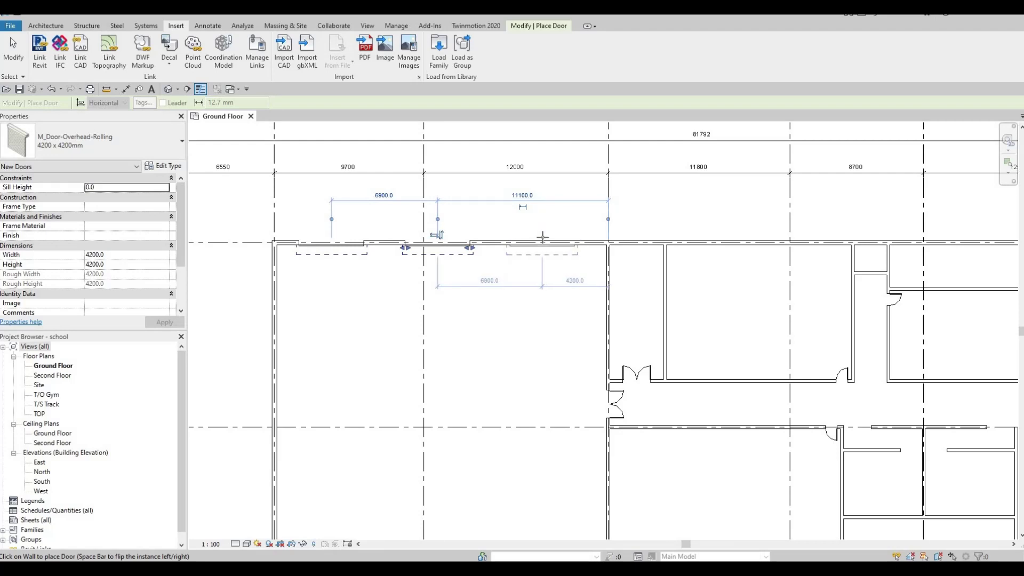
key("Escape")
key("Escape")
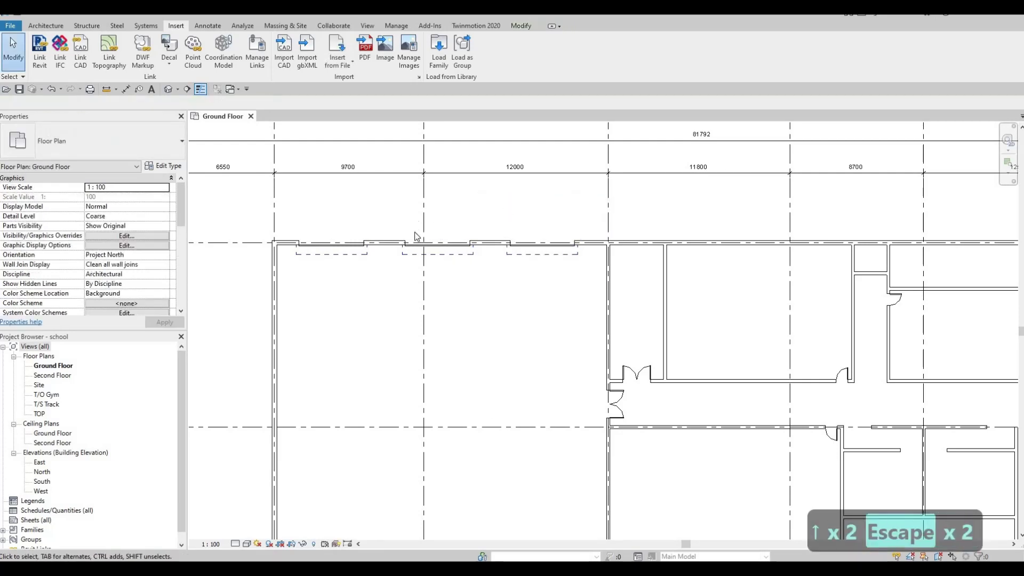
- Set the height of the middle overhead rolling door to 3800 mm
scroll(510, 275, "down", 2)
middle_click_drag(504, 316, 495, 310)
scroll(539, 279, "down", 1)
middle_click_drag(539, 279, 507, 314)
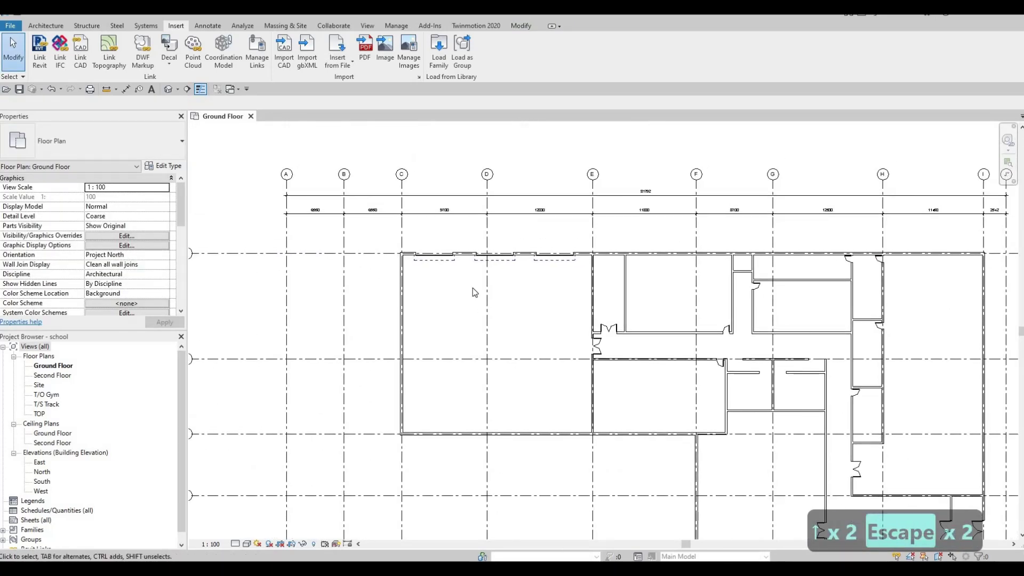
scroll(475, 291, "up", 1)
key("Escape")
scroll(478, 285, "up", 1)
scroll(453, 274, "up", 1)
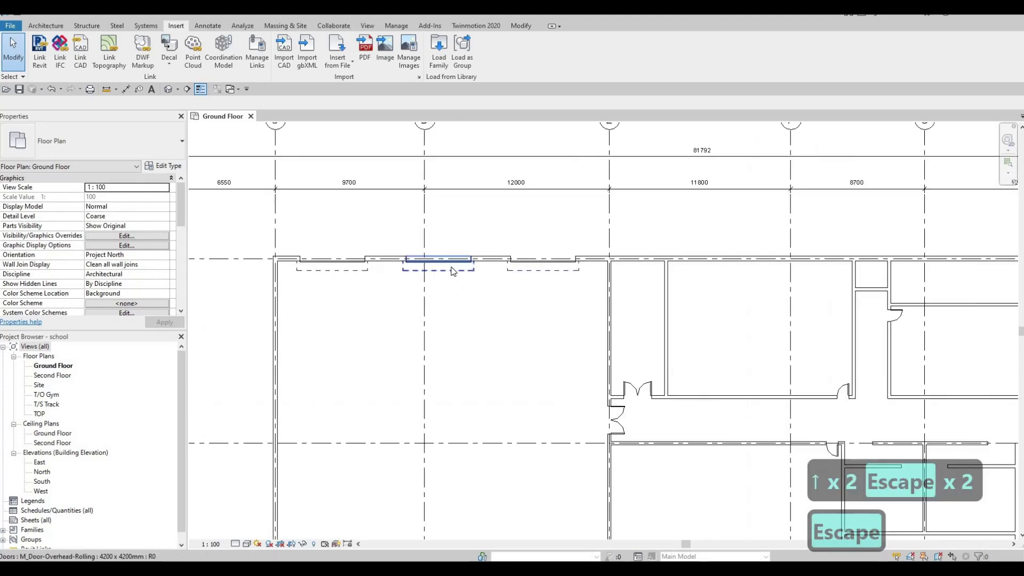
left_click(443, 269)
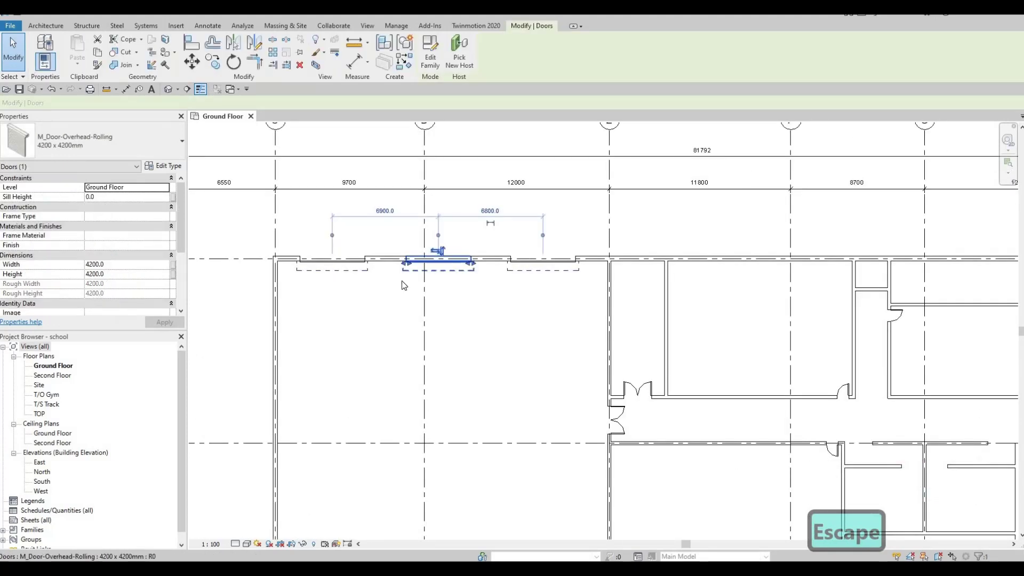
left_click(110, 274)
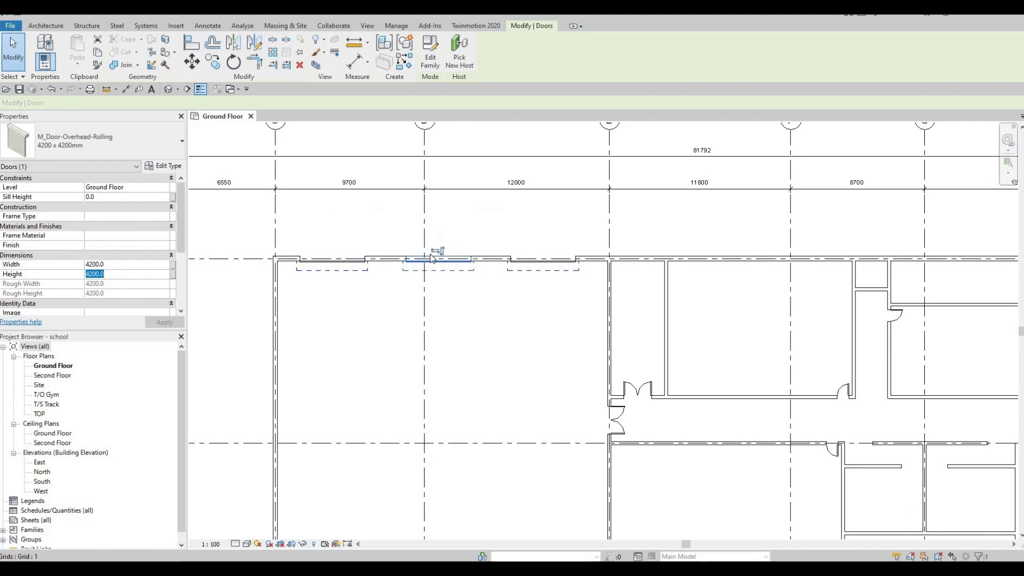
left_click(121, 275)
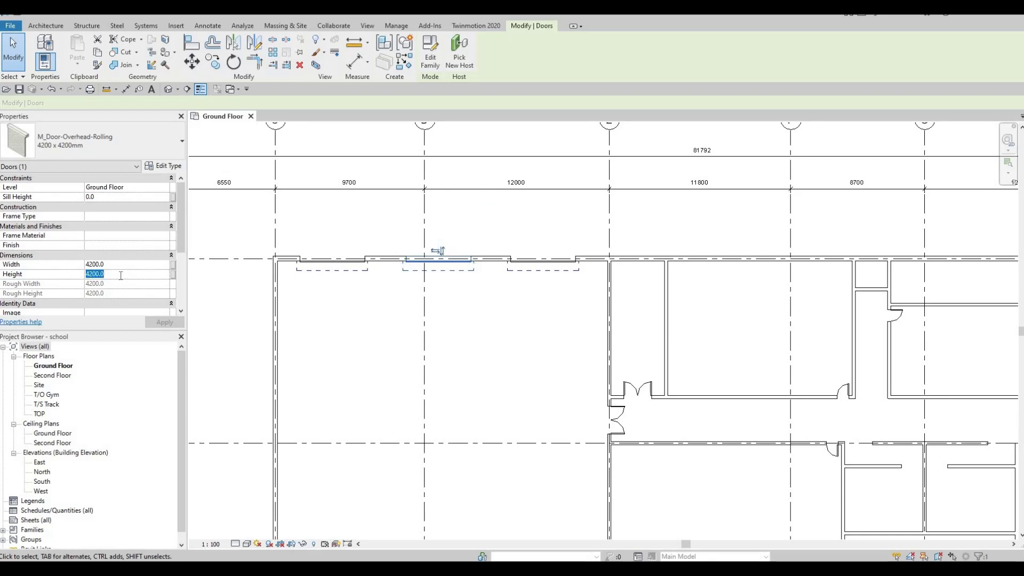
type("3")
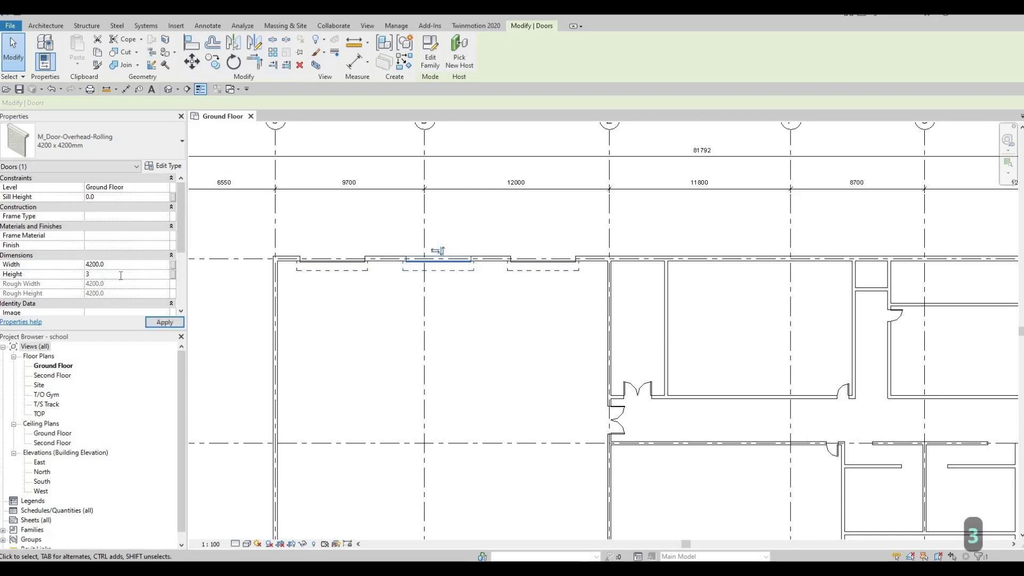
type("800")
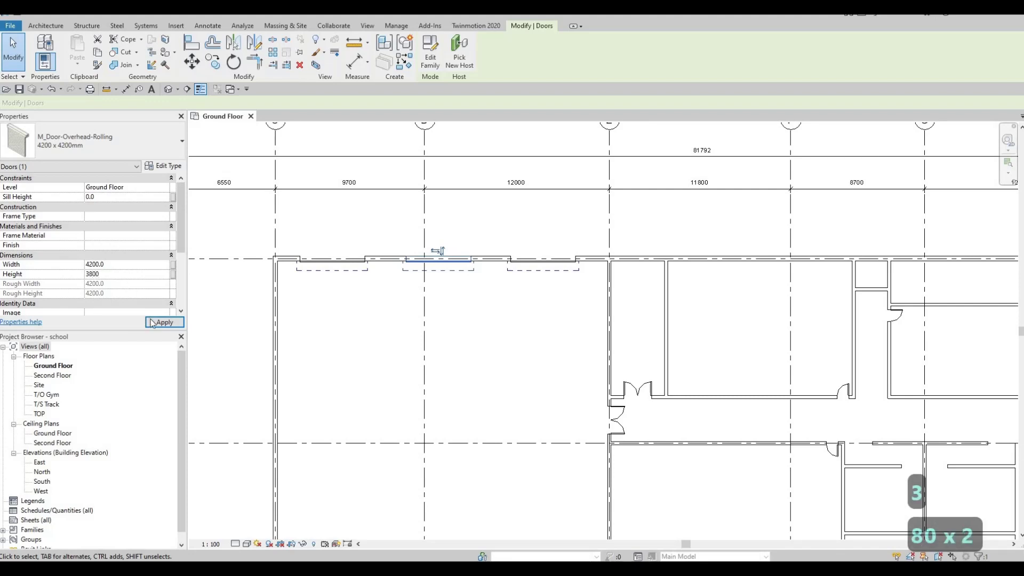
left_click(155, 322)
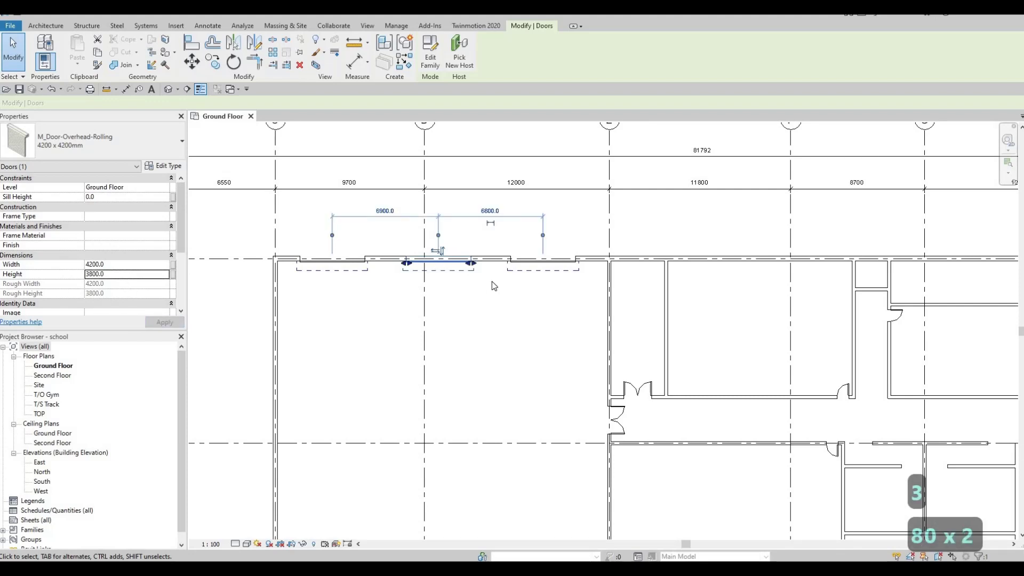
- Set the height of the two outer overhead rolling doors, nearest grids E and C, to 3800 mm each
left_click(530, 279)
left_click(542, 256)
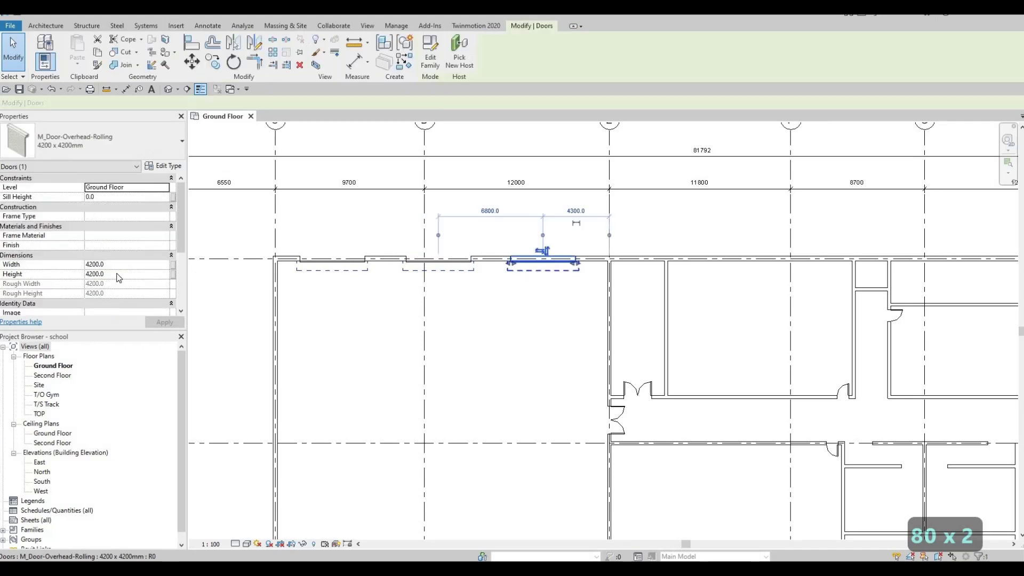
left_click(112, 273)
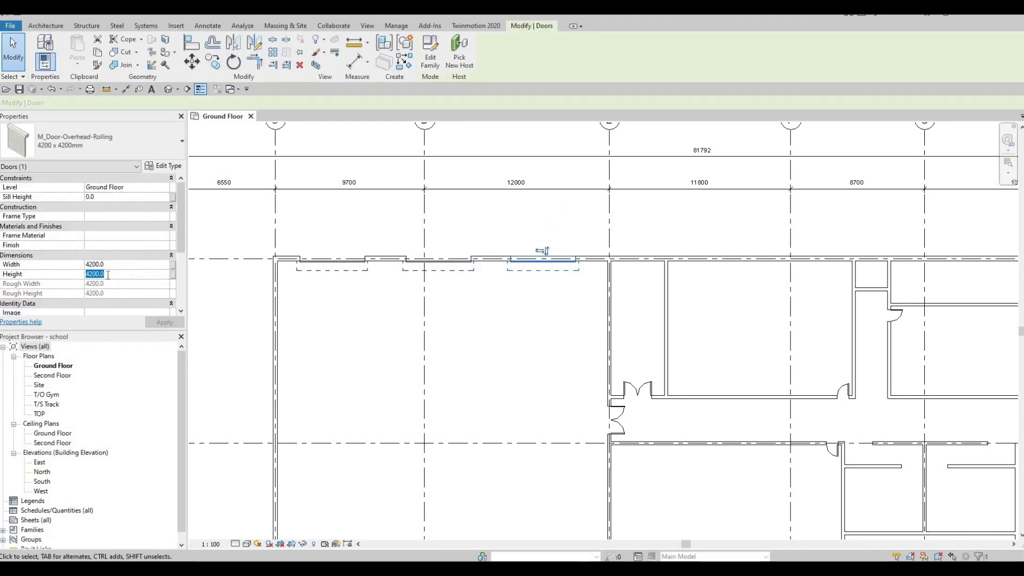
type("3800")
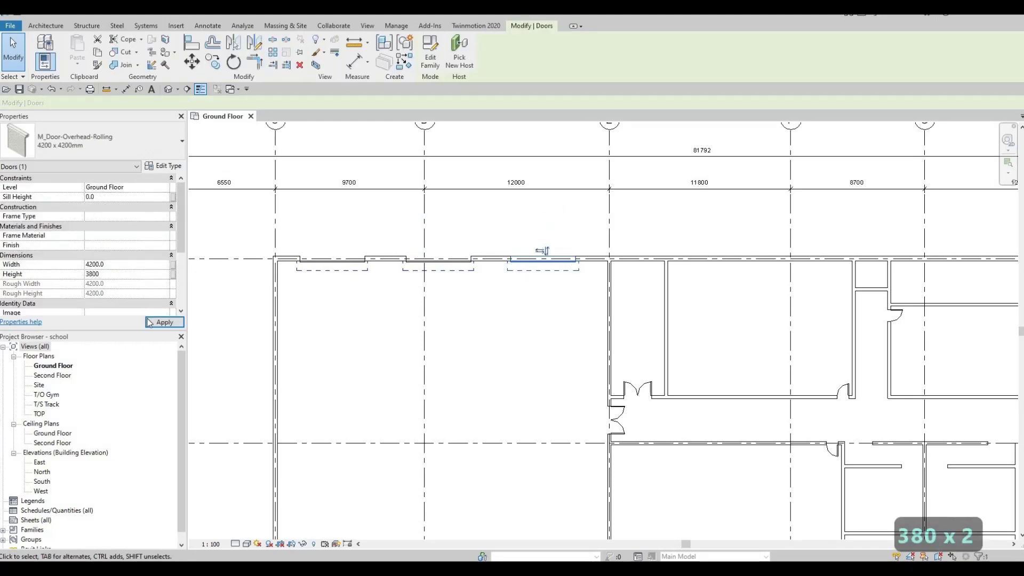
left_click(384, 279)
left_click(352, 262)
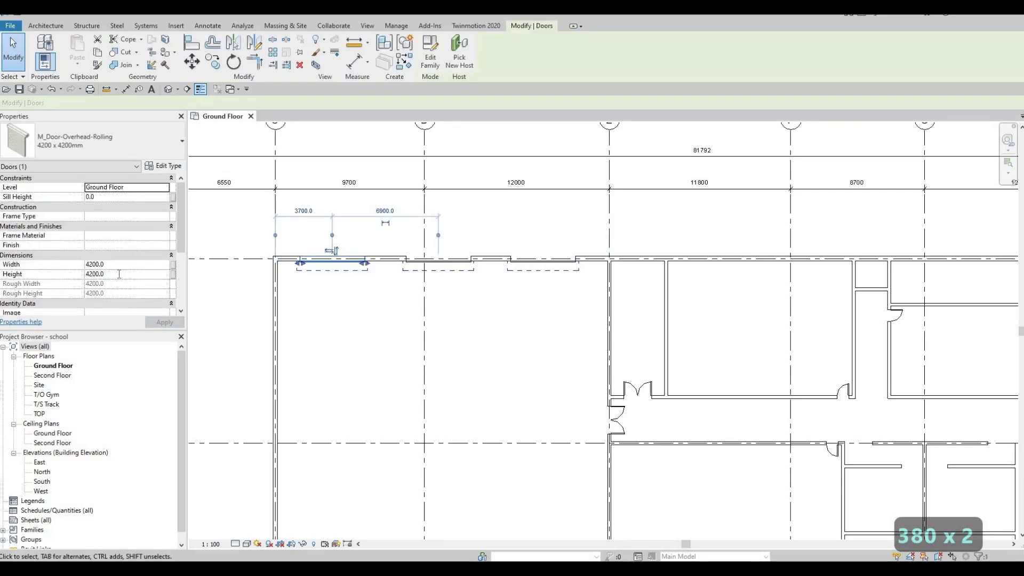
left_click(119, 275)
type("3800")
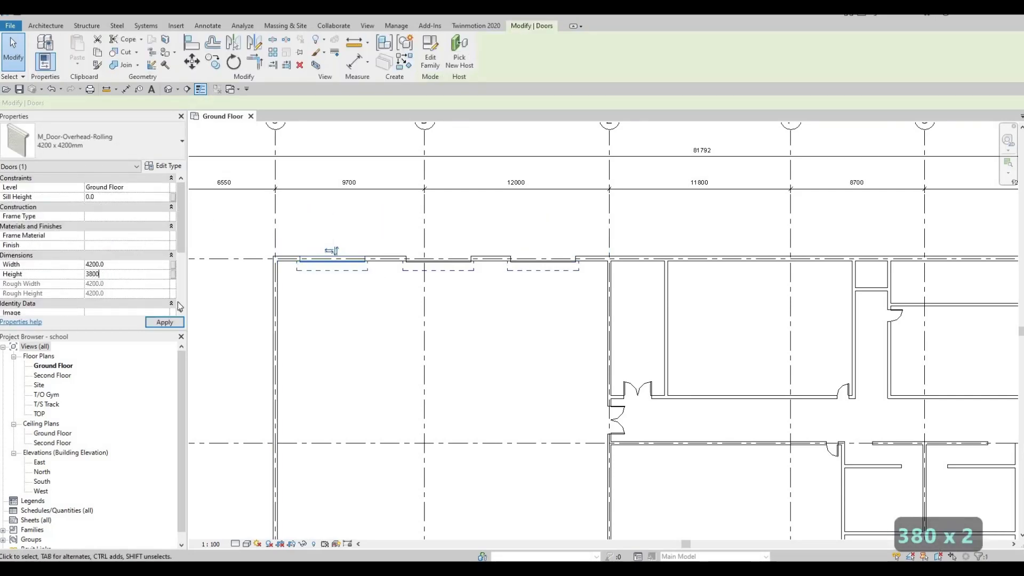
key("Escape")
key("Escape")
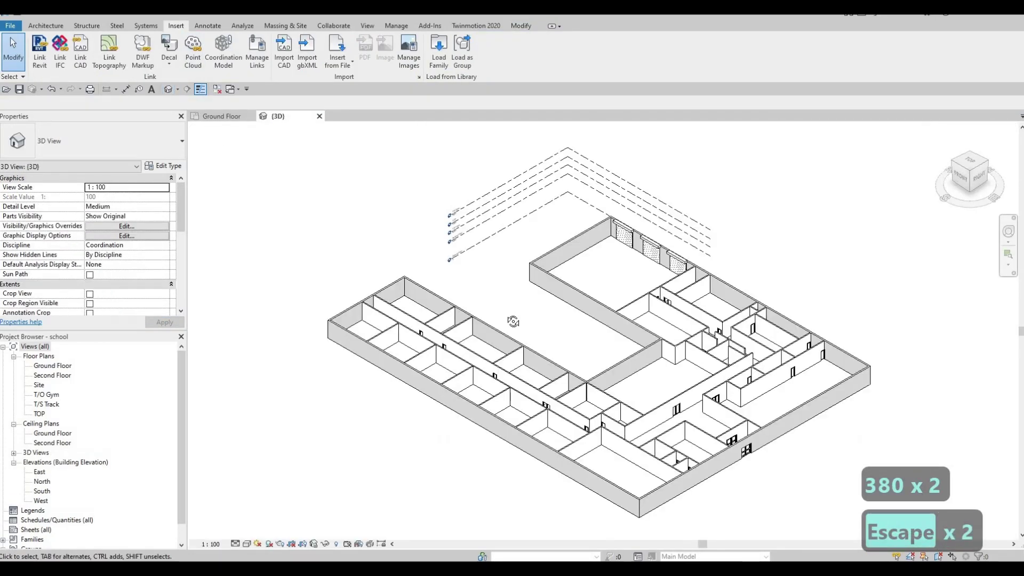
- Inspect the overhead rolling doors in the 3D view and set the height of the one nearest grid E to 3500 mm
middle_click_drag(514, 321, 511, 277, "shift")
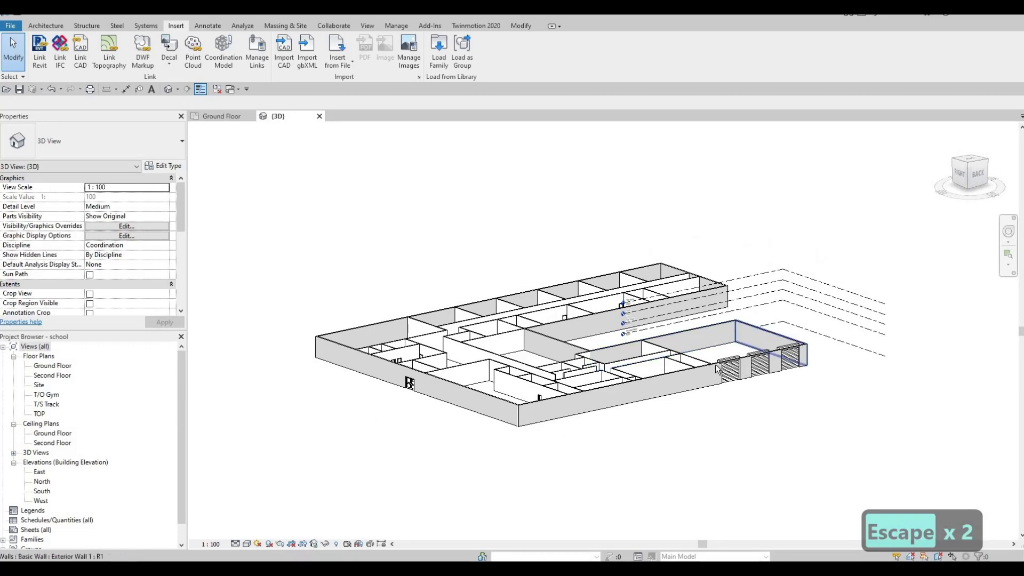
scroll(733, 366, "up", 4)
middle_click_drag(620, 327, 379, 263, "shift")
key("Escape")
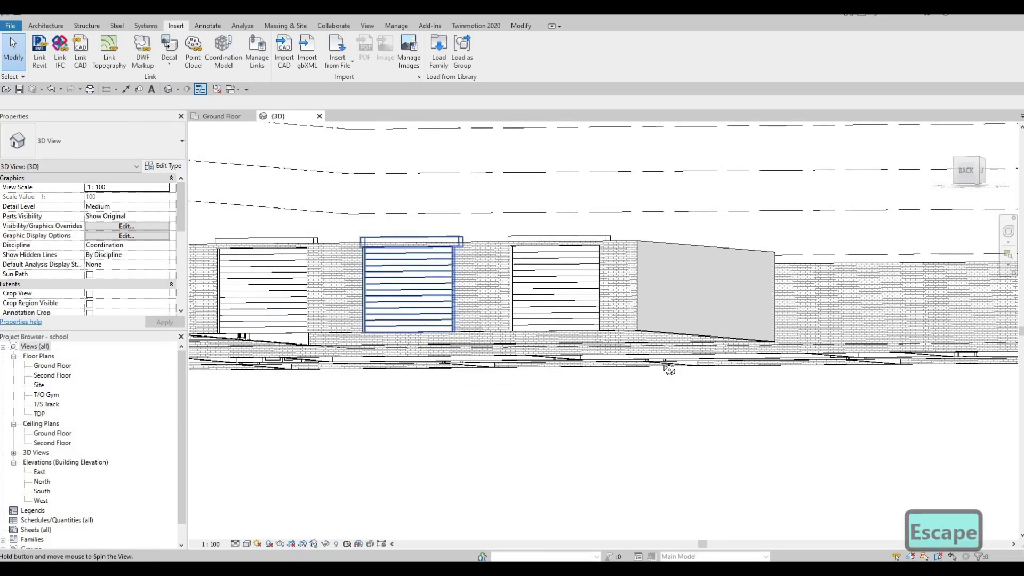
middle_click_drag(670, 366, 620, 368, "shift")
middle_click_drag(798, 379, 544, 336, "shift")
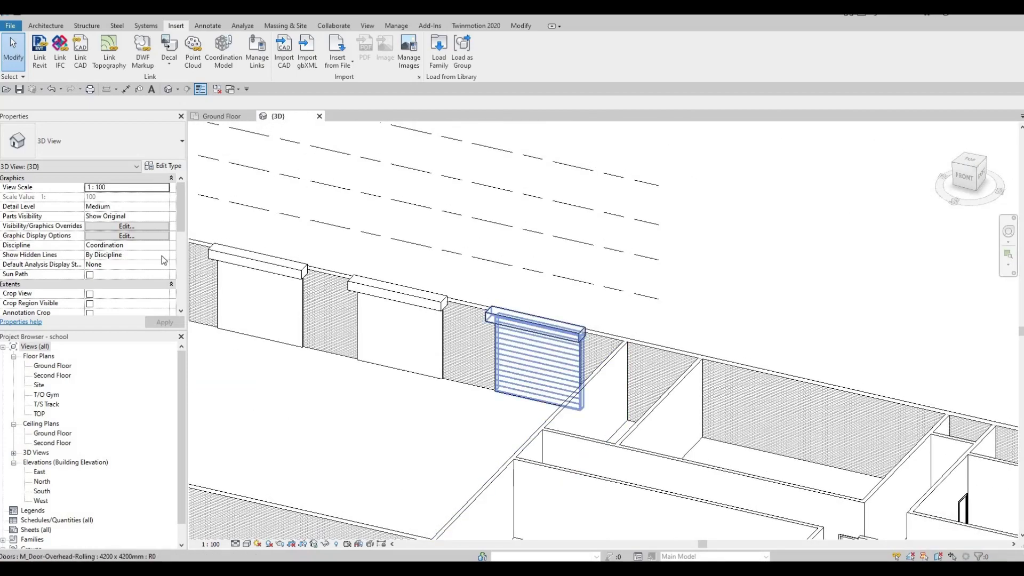
left_click(544, 330)
left_click(128, 277)
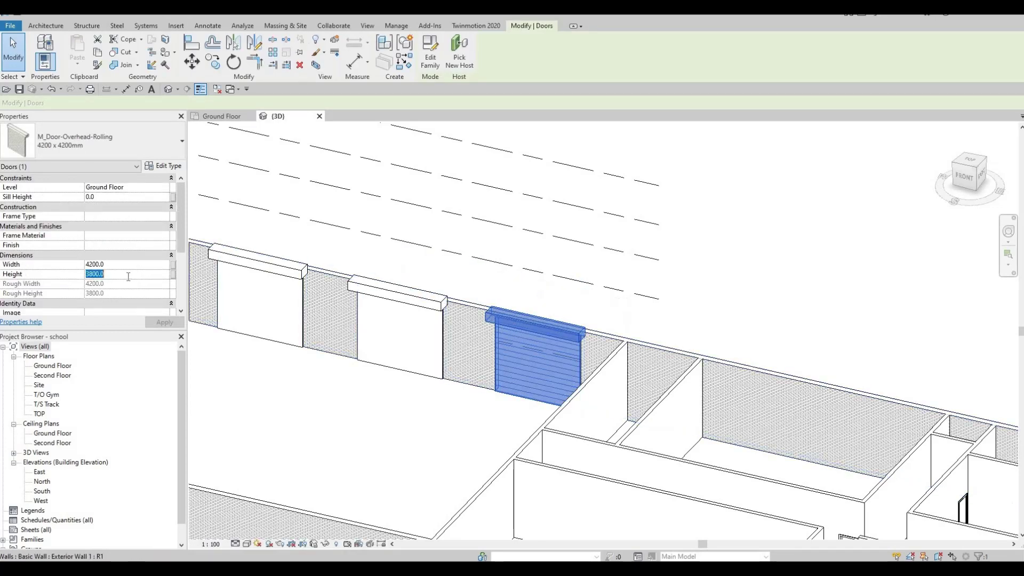
type("3500")
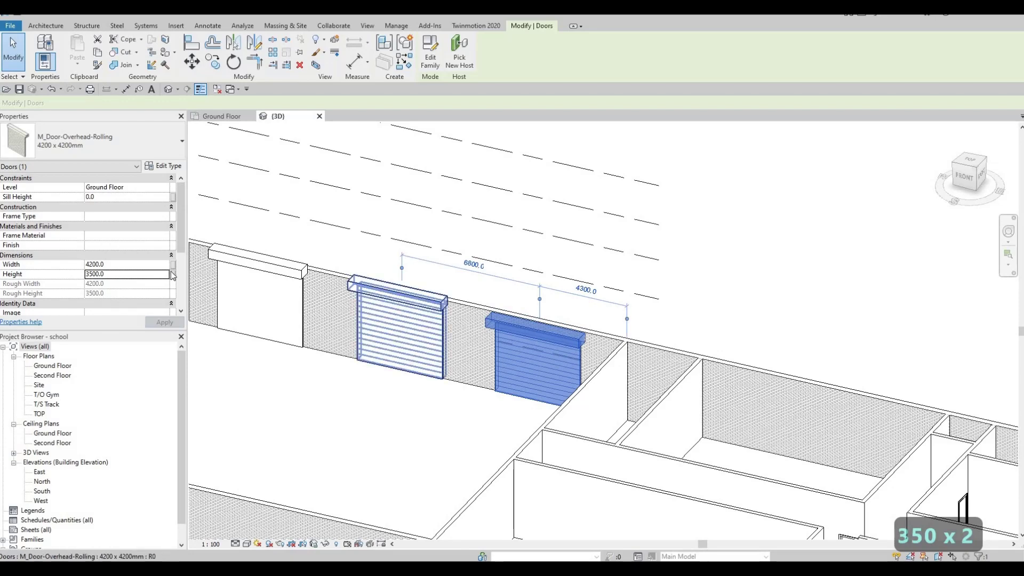
- Set the height of the middle overhead rolling door and the one nearest grid C to 3500 mm each
left_click(399, 314)
left_click(137, 273)
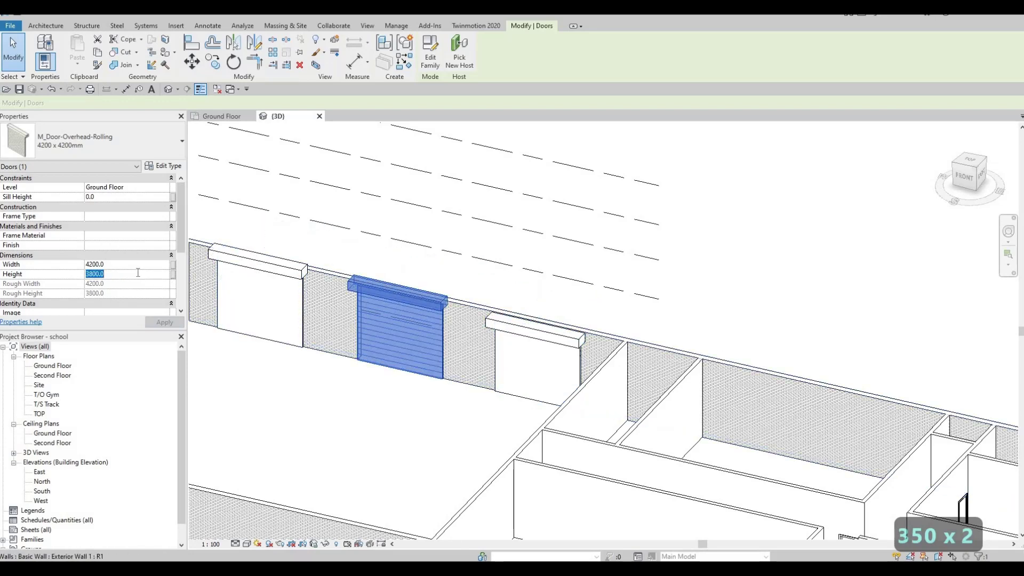
type("3500")
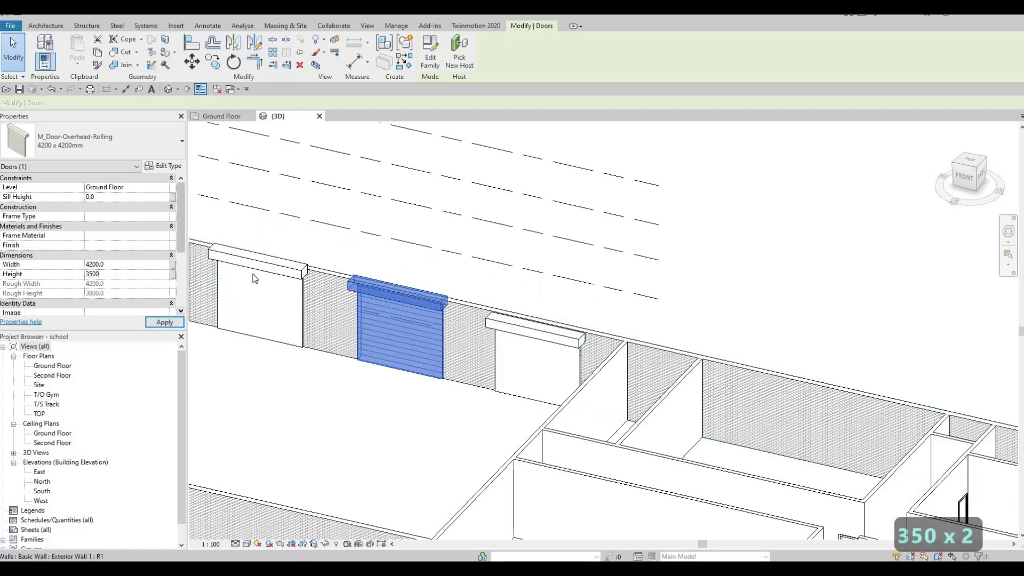
left_click(255, 278)
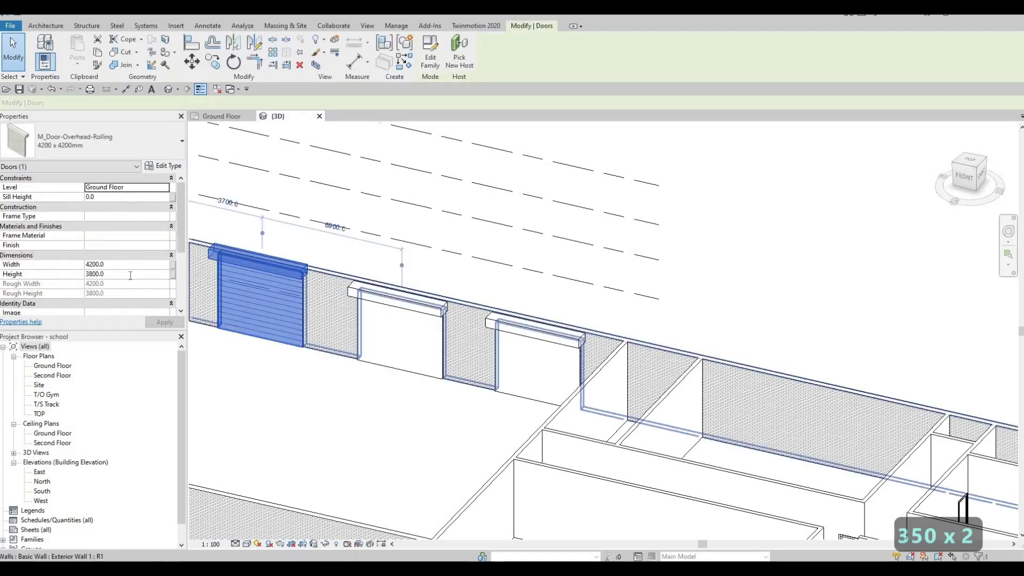
left_click(130, 274)
type("3500")
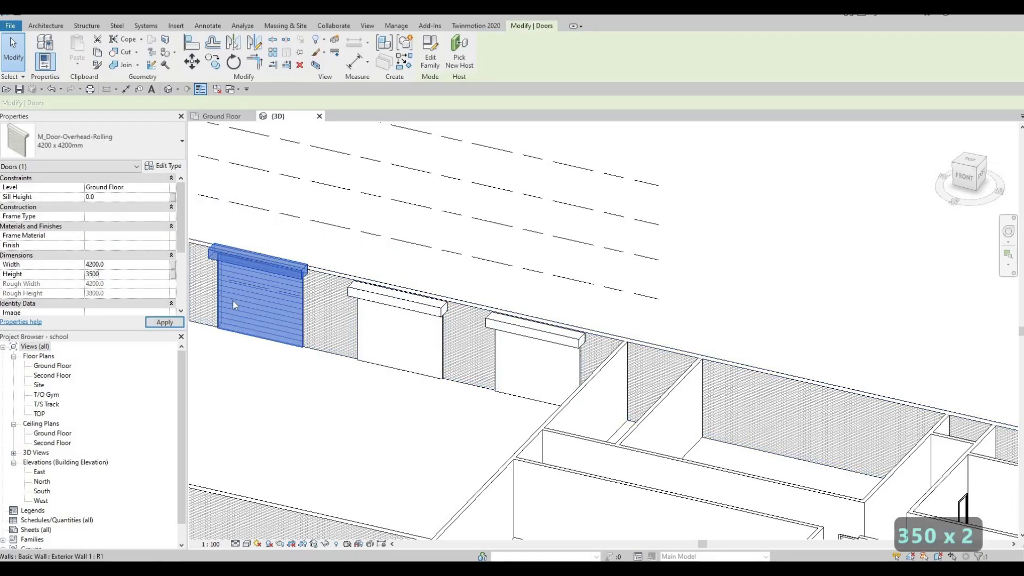
left_click(173, 322)
key("Escape")
key("Escape")
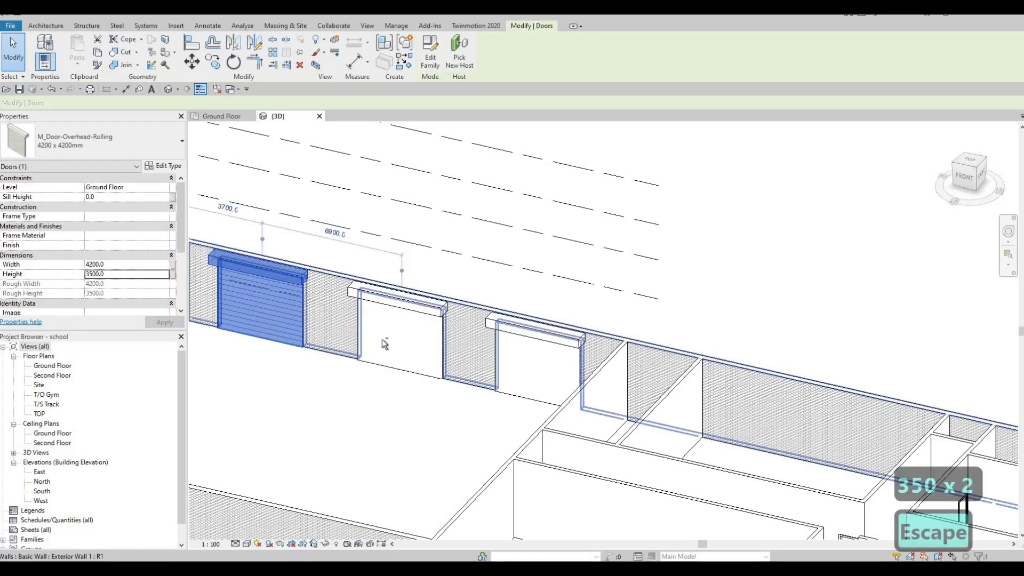
- Inspect the placed doors around the school model in the 3D view
scroll(289, 305, "down", 1)
scroll(421, 320, "down", 2)
middle_click_drag(421, 320, 132, 66, "shift")
scroll(133, 240, "down", 1)
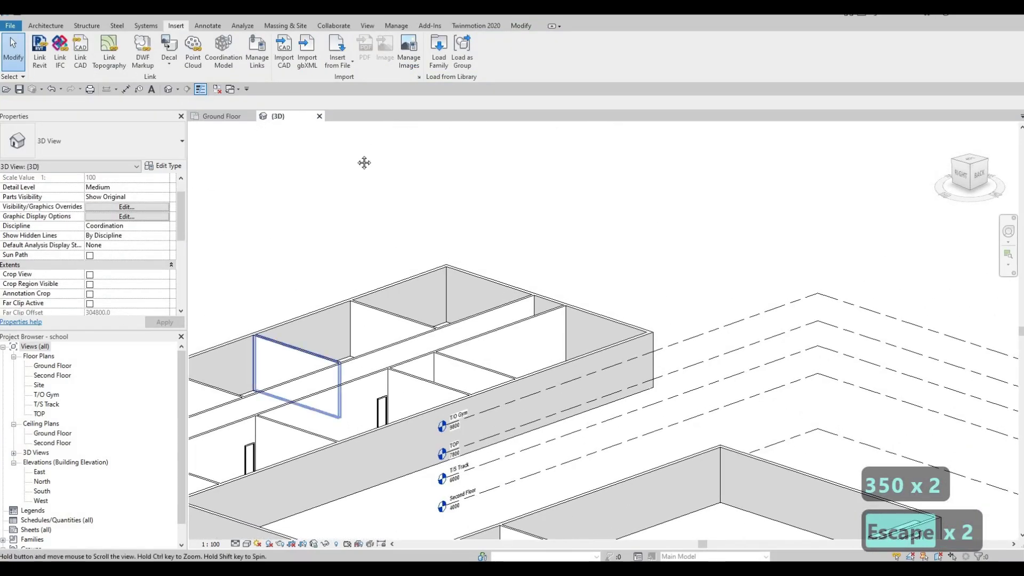
middle_click_drag(363, 162, 803, 421)
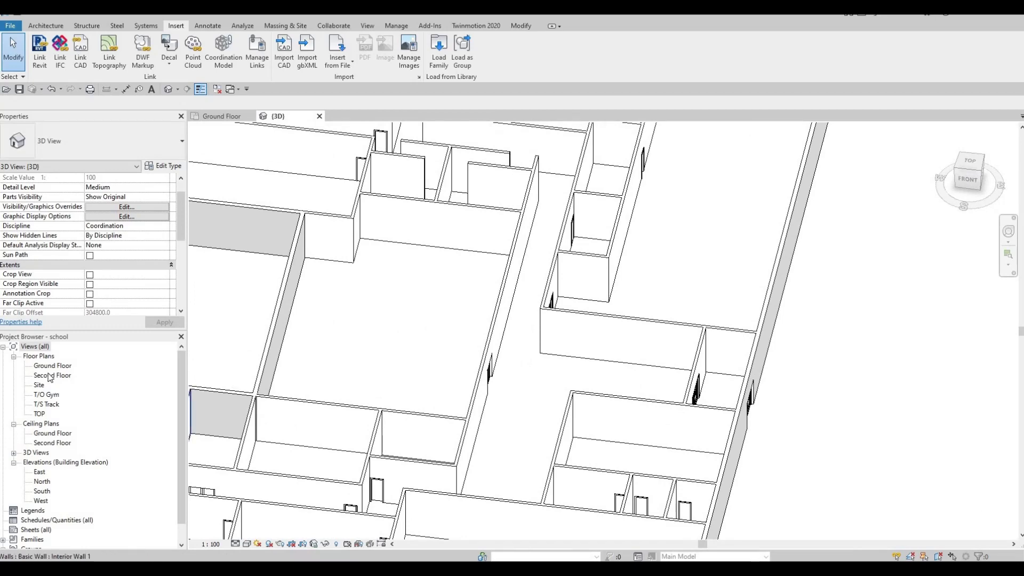
- Open the Ground Floor plan and look over the rooms for openings that still need doors
double_click(51, 367)
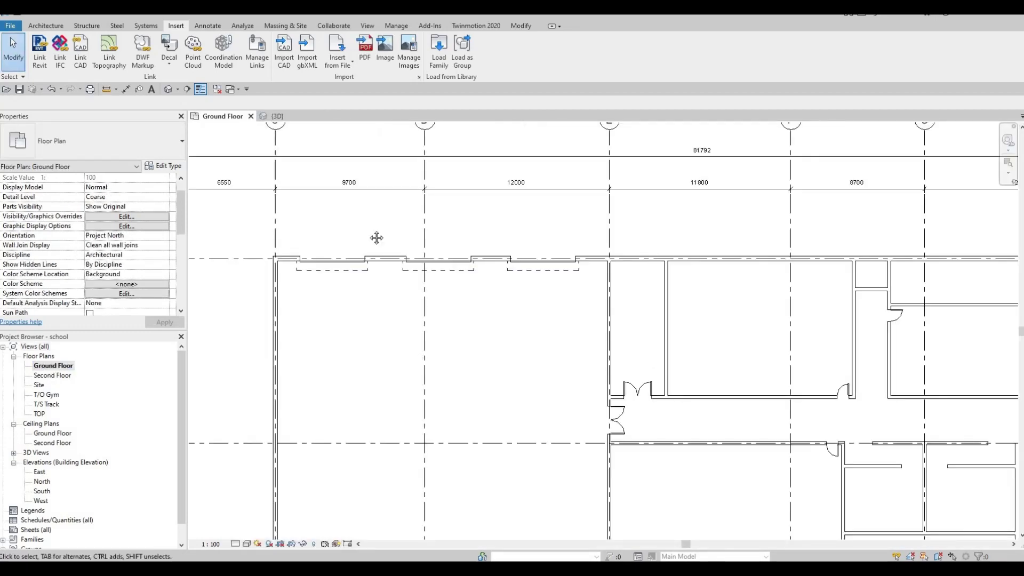
middle_click_drag(372, 278, 284, 135)
scroll(624, 299, "down", 1)
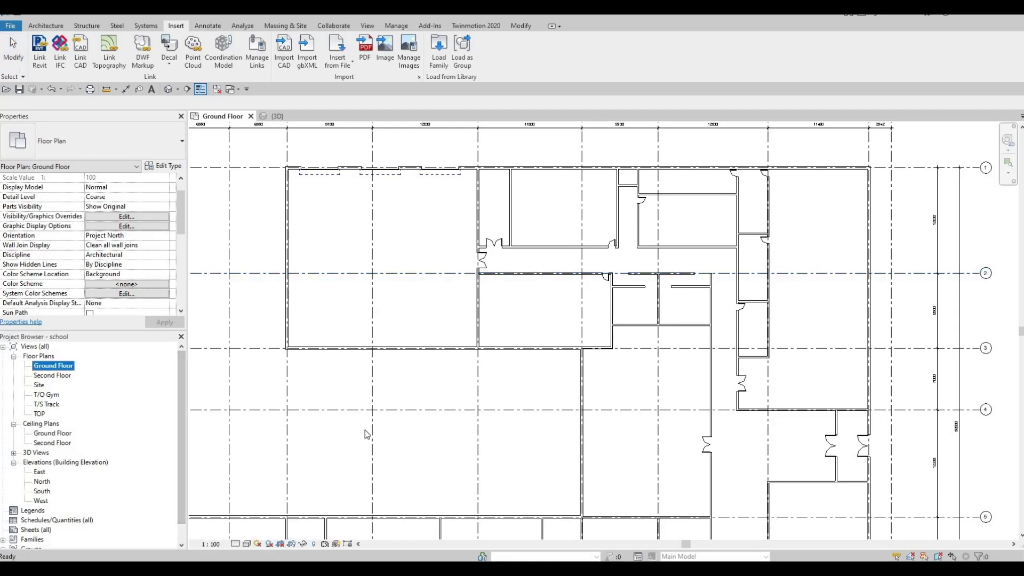
scroll(368, 298, "down", 3)
scroll(364, 432, "up", 1)
scroll(358, 424, "up", 1)
middle_click_drag(359, 424, 411, 343)
scroll(411, 343, "down", 1)
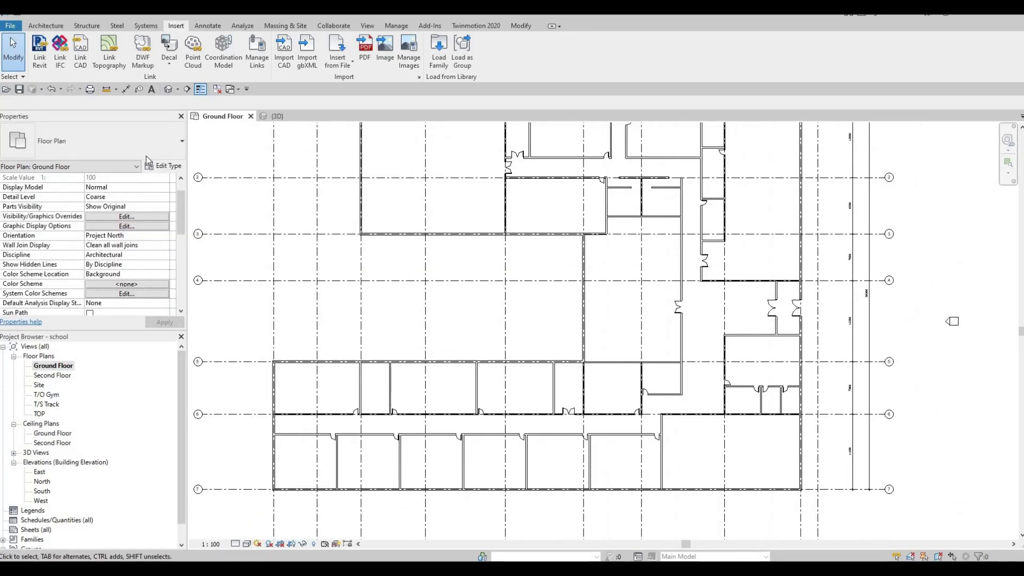
- Place 1800 x 2100mm double glass doors in the grid 5 and grid 6 walls of the narrow room beside grid C
scroll(371, 388, "up", 3)
left_click(46, 26)
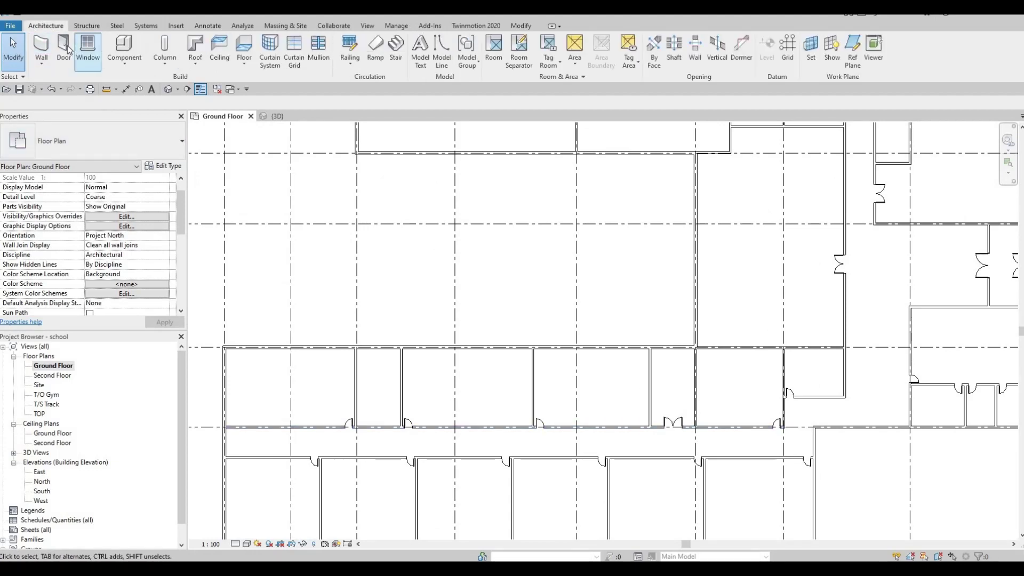
left_click(67, 49)
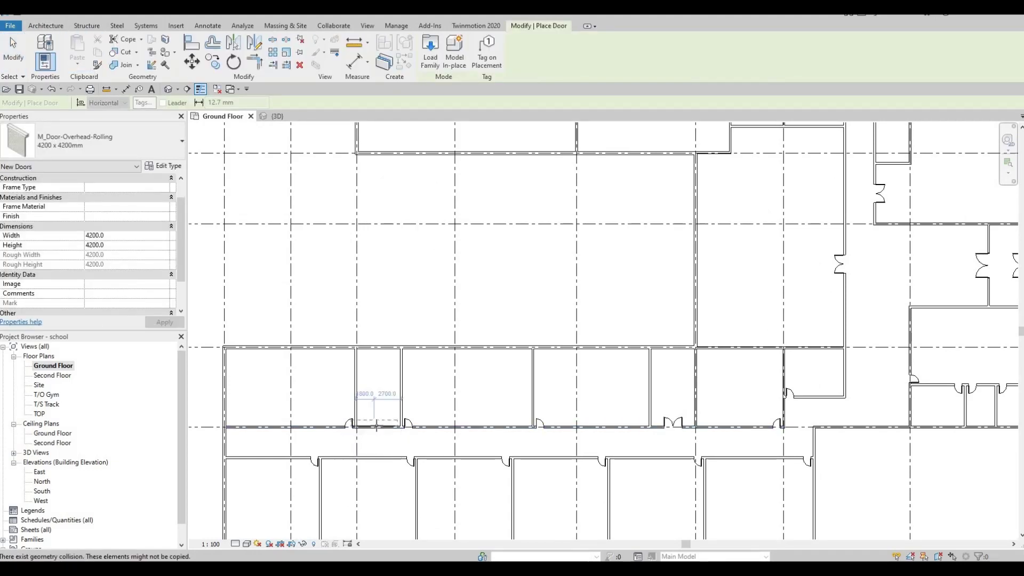
scroll(375, 431, "up", 4)
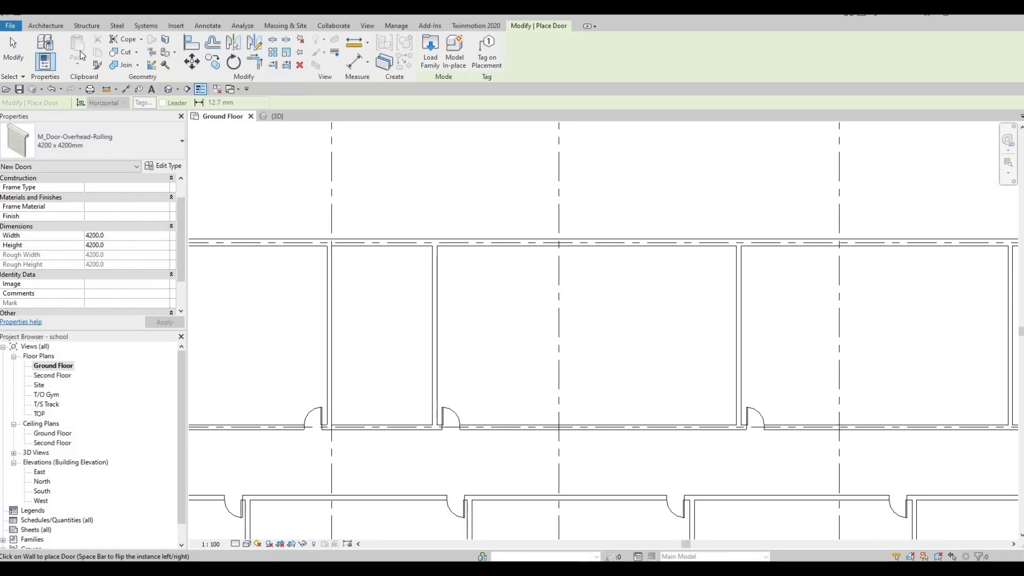
left_click(46, 26)
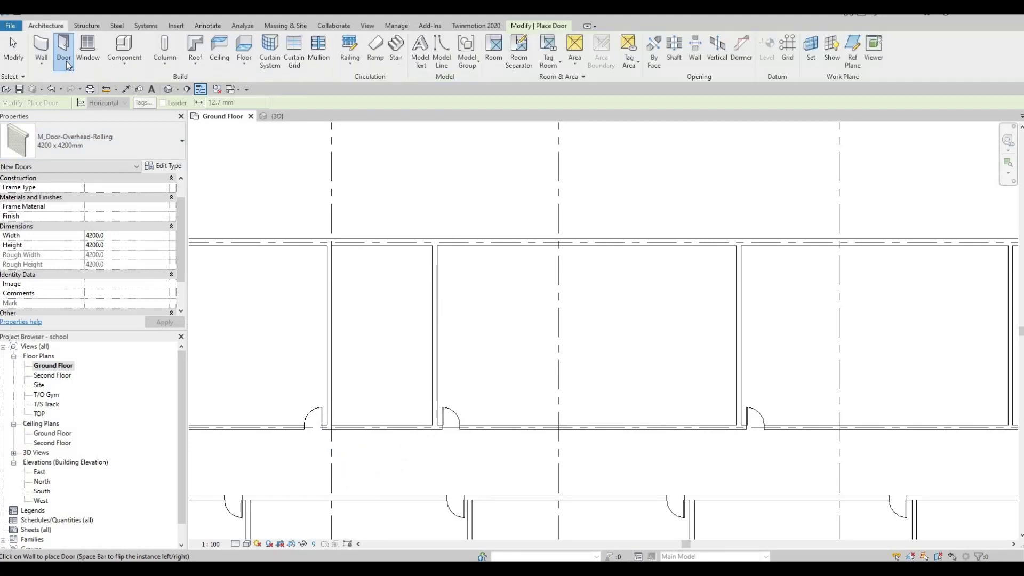
left_click(103, 141)
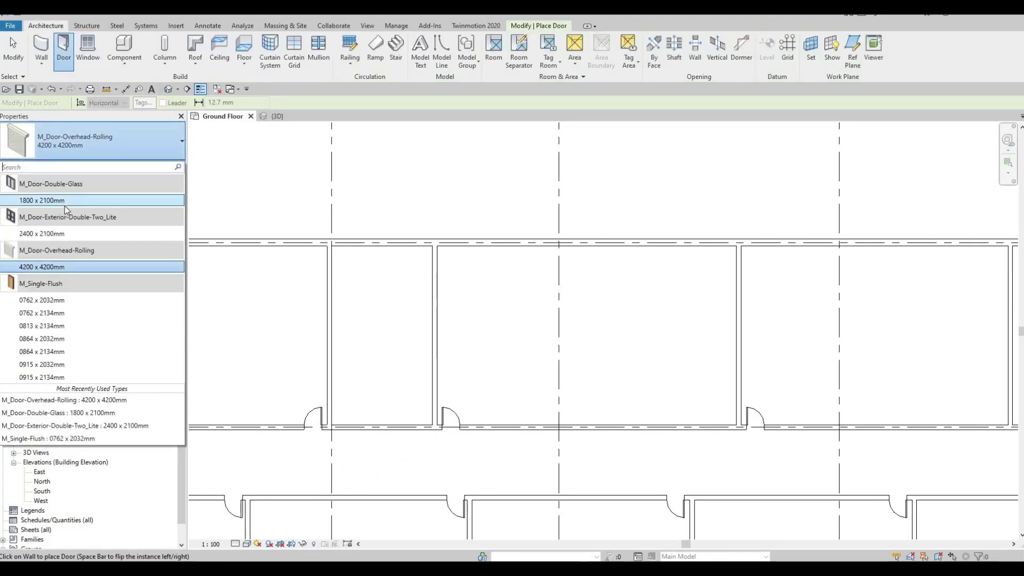
left_click(65, 206)
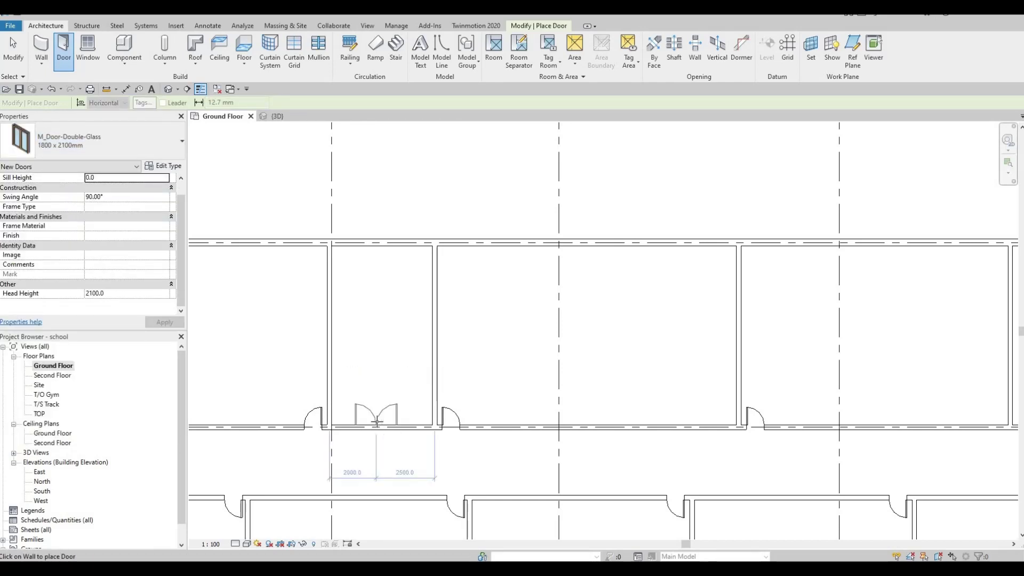
left_click(376, 292)
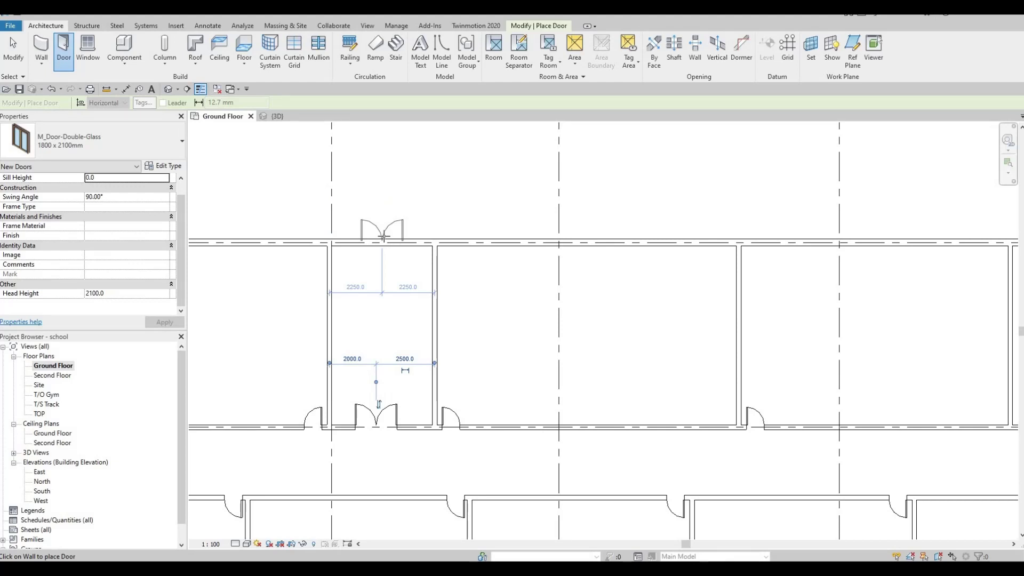
key("Escape")
key("Escape")
key("Escape")
key("Escape")
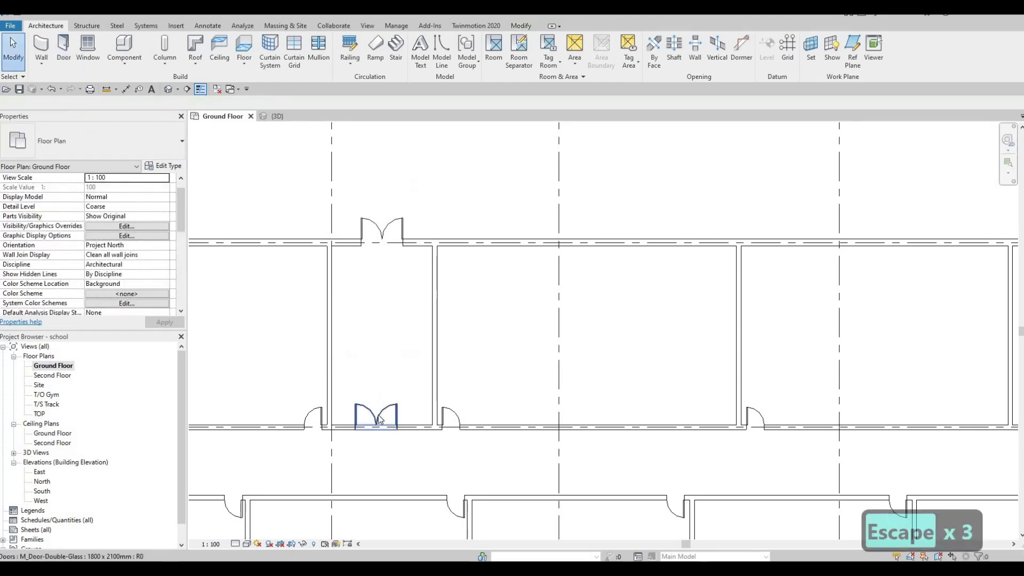
- Delete the double glass door in the corridor-side wall of the narrow room
left_click(378, 429)
key("Delete")
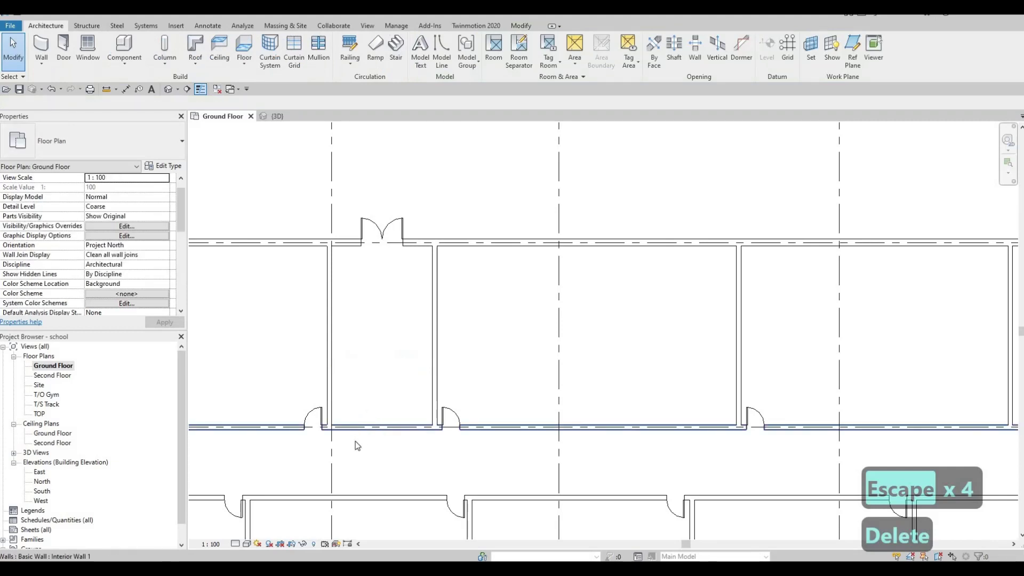
left_click(349, 427)
scroll(363, 424, "up", 2)
key("Escape")
key("Escape")
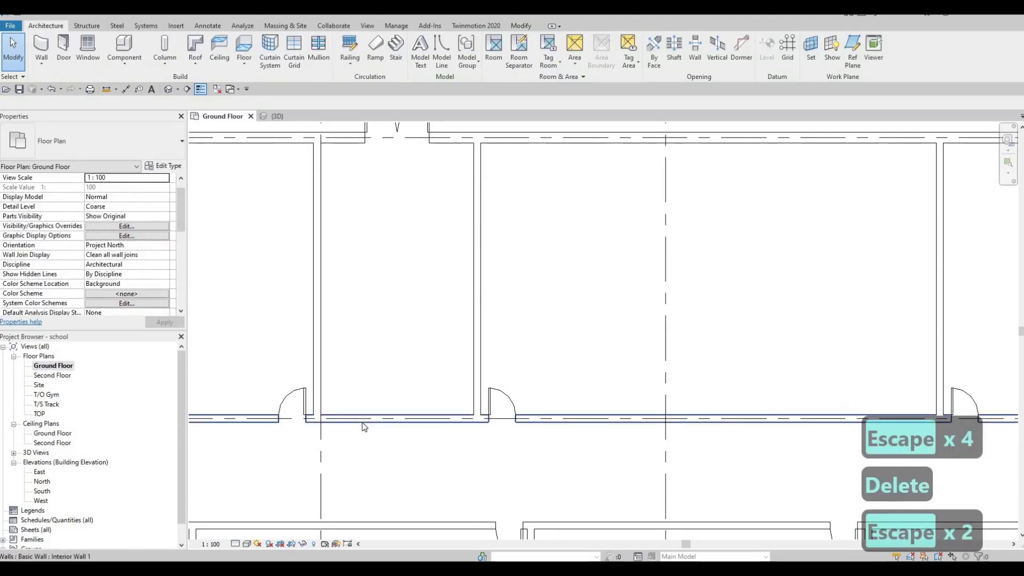
- Split the corridor-side interior wall at a point between the narrow room's two partition walls
key("s")
key("l")
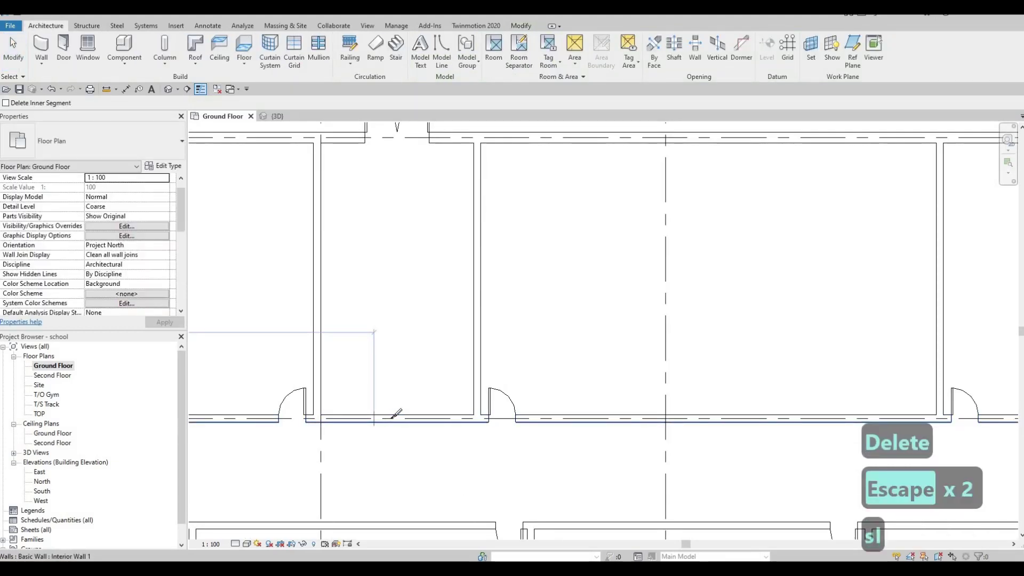
key("Escape")
key("Escape")
key("Escape")
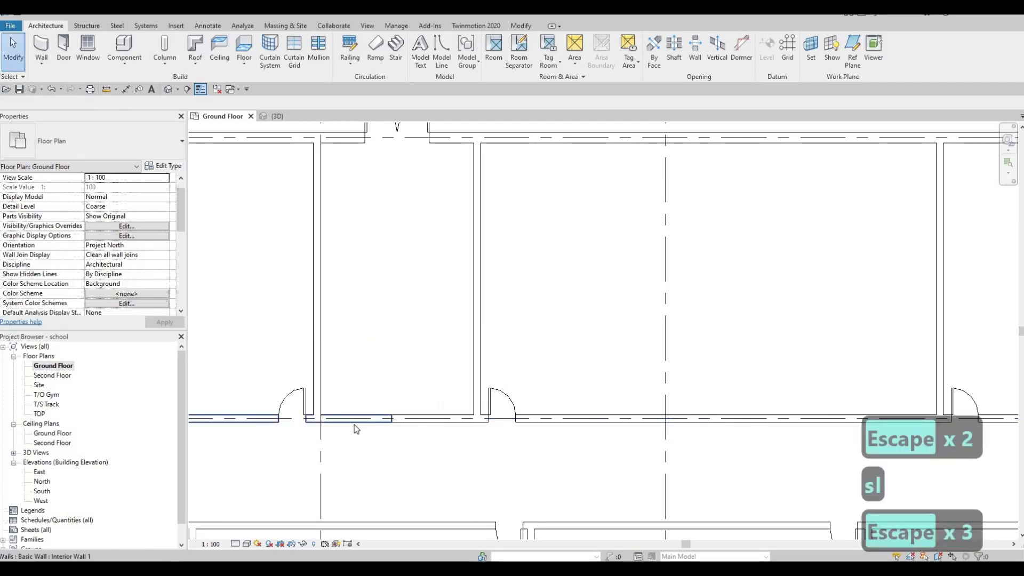
- Trim both halves of the split wall back to the partition walls, opening the narrow room to the corridor
key("t")
key("r")
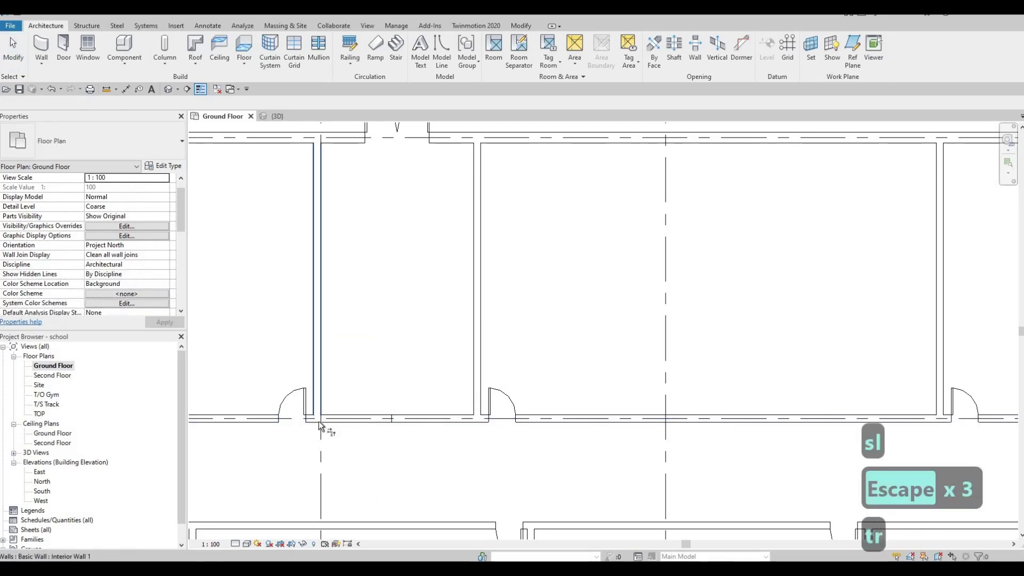
left_click(318, 421)
left_click(365, 423)
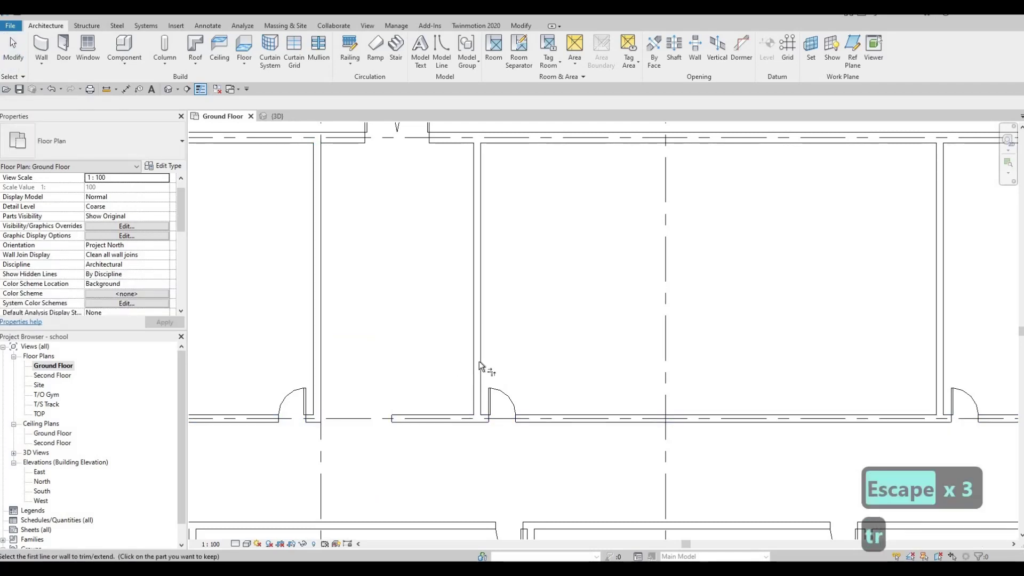
left_click(478, 374)
left_click(481, 419)
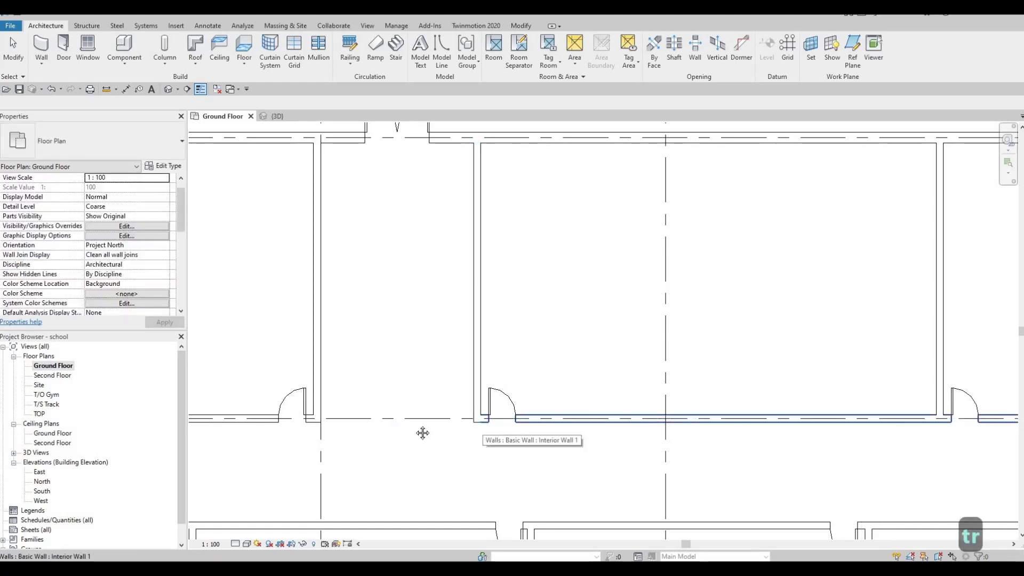
key("Escape")
key("Escape")
- Draw an Interior Wall 1 cross wall between the narrow room's partitions, about 2150 mm from the grid 5 wall
scroll(459, 353, "down", 2)
scroll(366, 353, "down", 3)
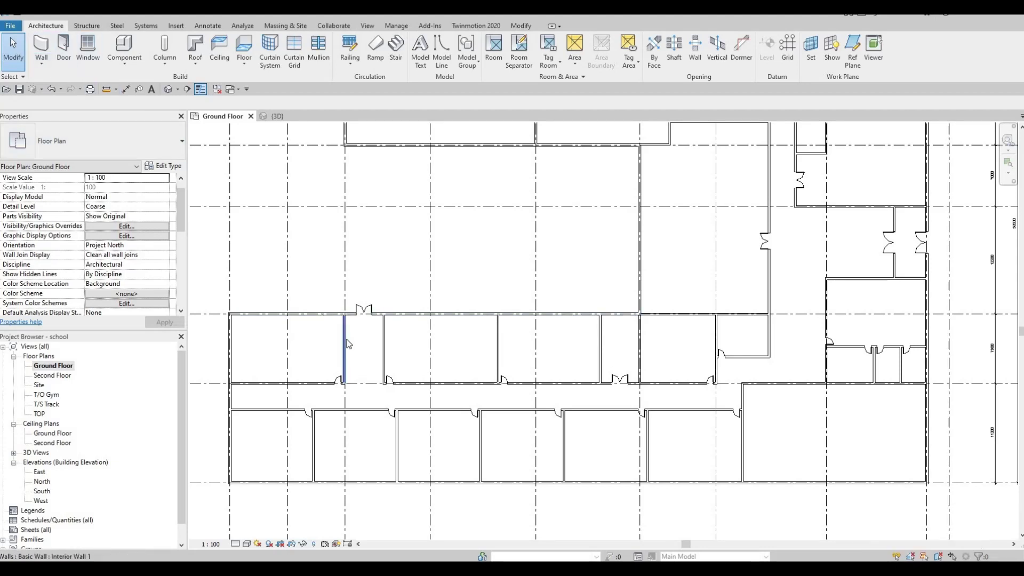
left_click(345, 342)
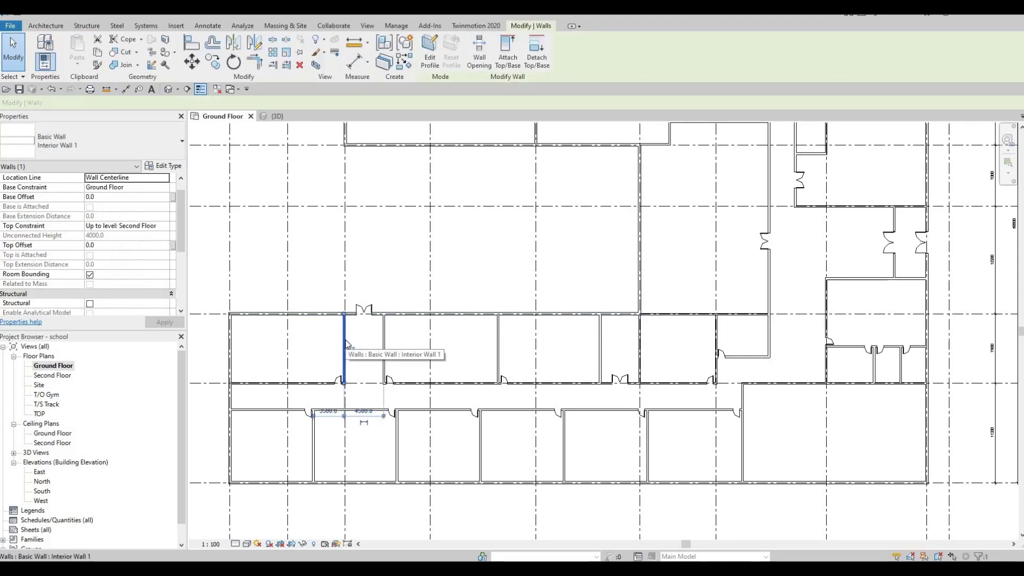
key("c")
key("s")
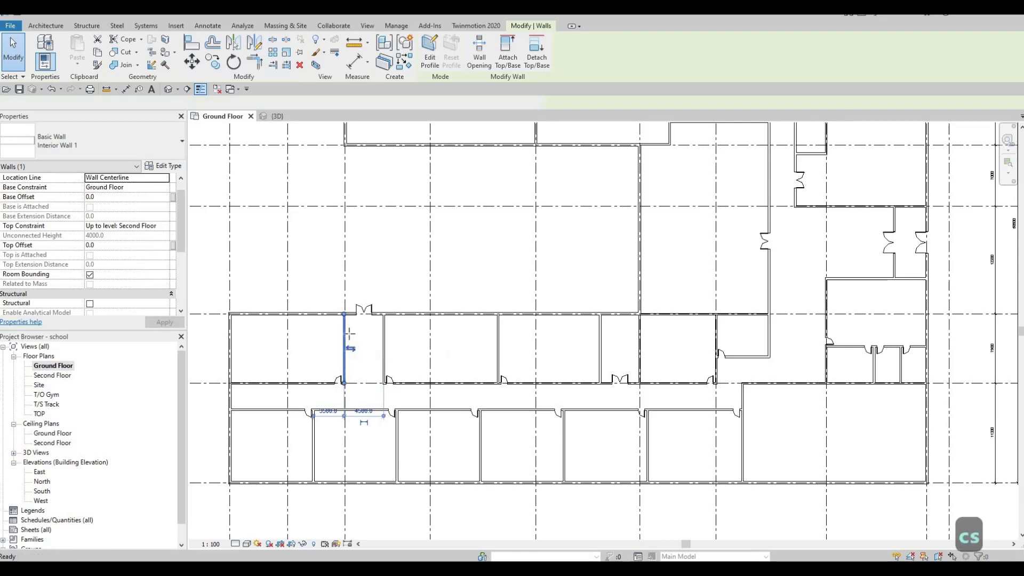
scroll(353, 333, "up", 2)
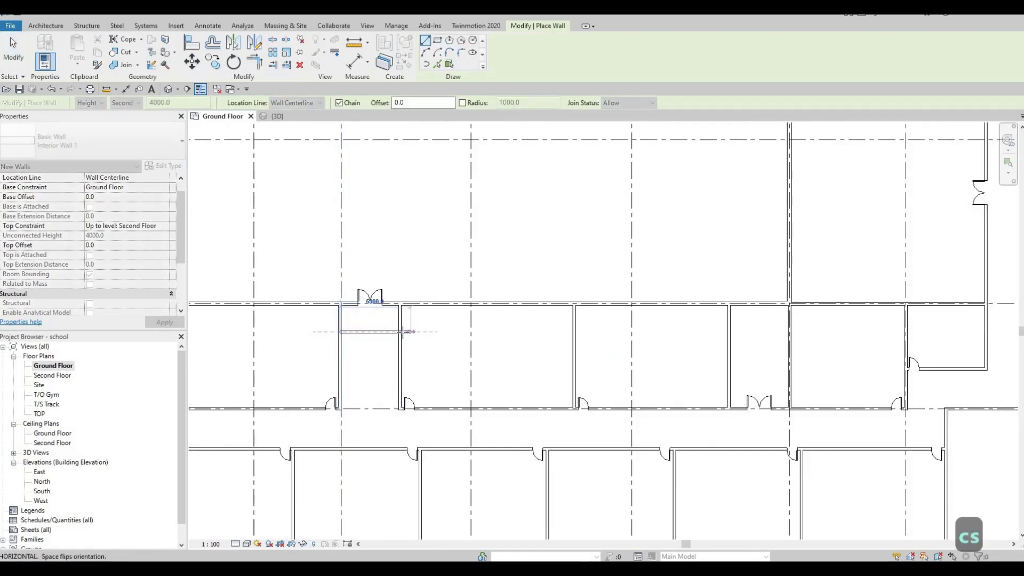
left_click(398, 331)
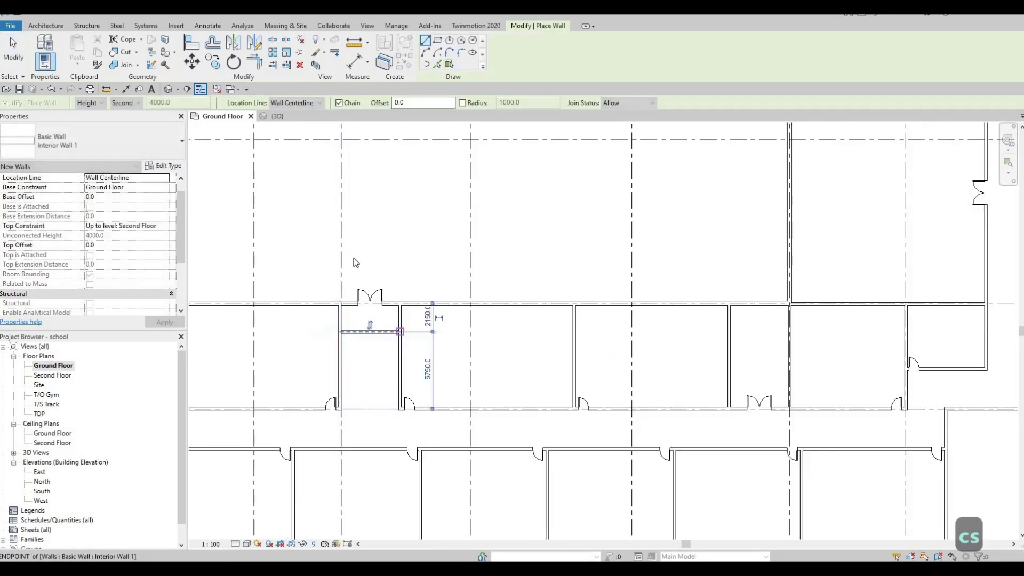
key("Escape")
key("Escape")
key("Escape")
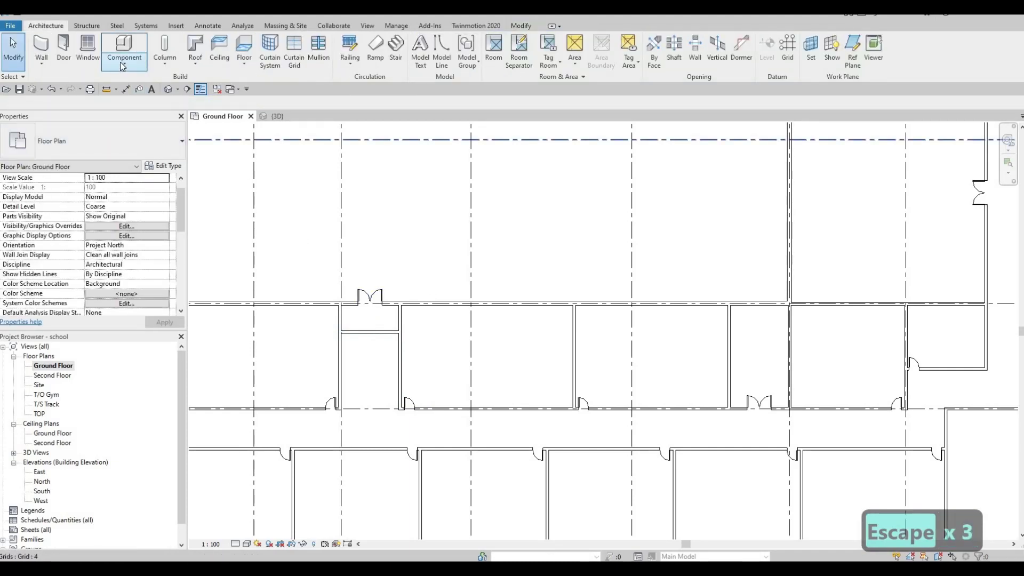
- Place a 1800 x 2100mm double glass door in the new cross wall, centred 2250 mm from each partition
left_click(64, 60)
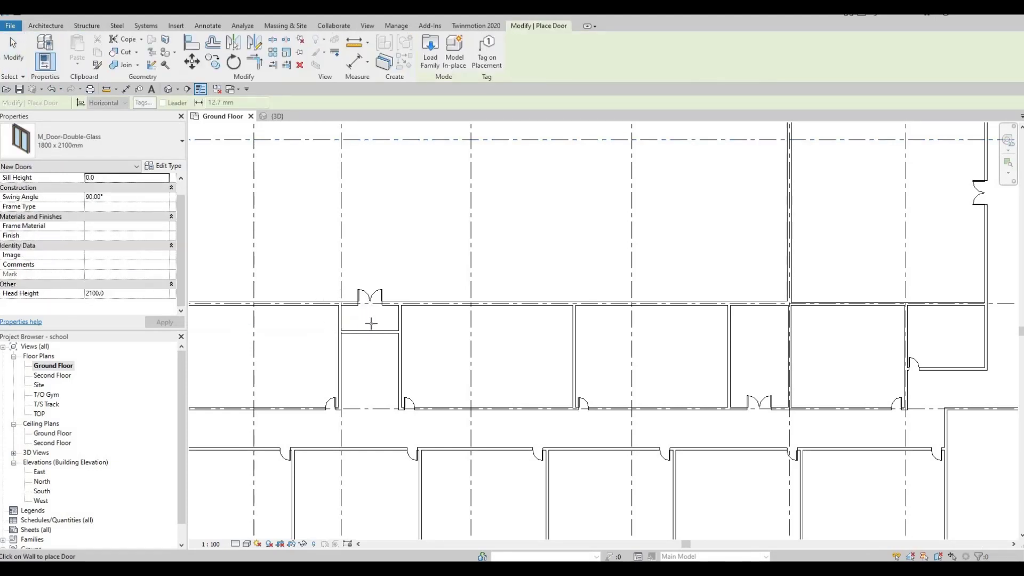
scroll(370, 321, "up", 2)
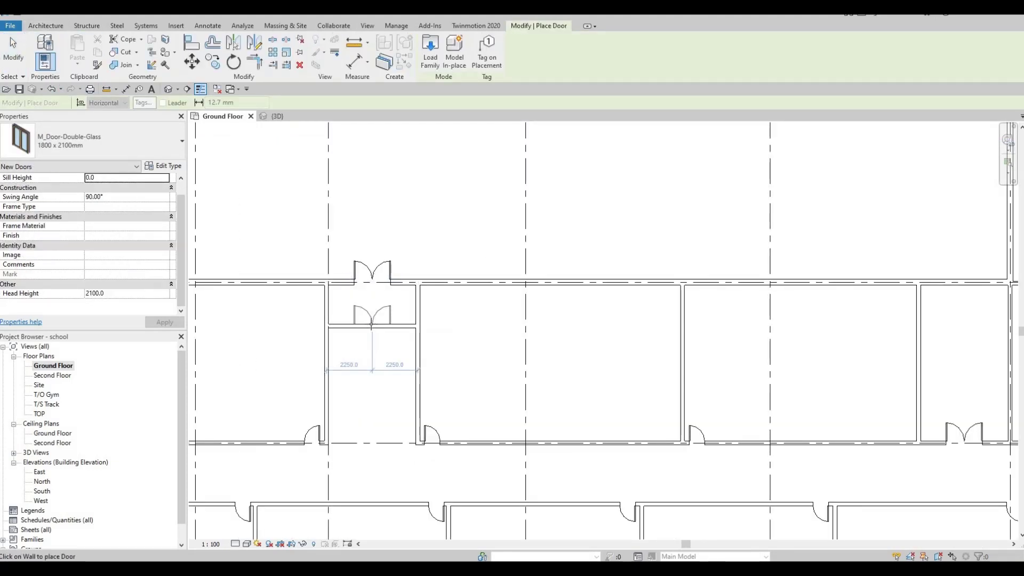
left_click(370, 326)
key("Escape")
key("Escape")
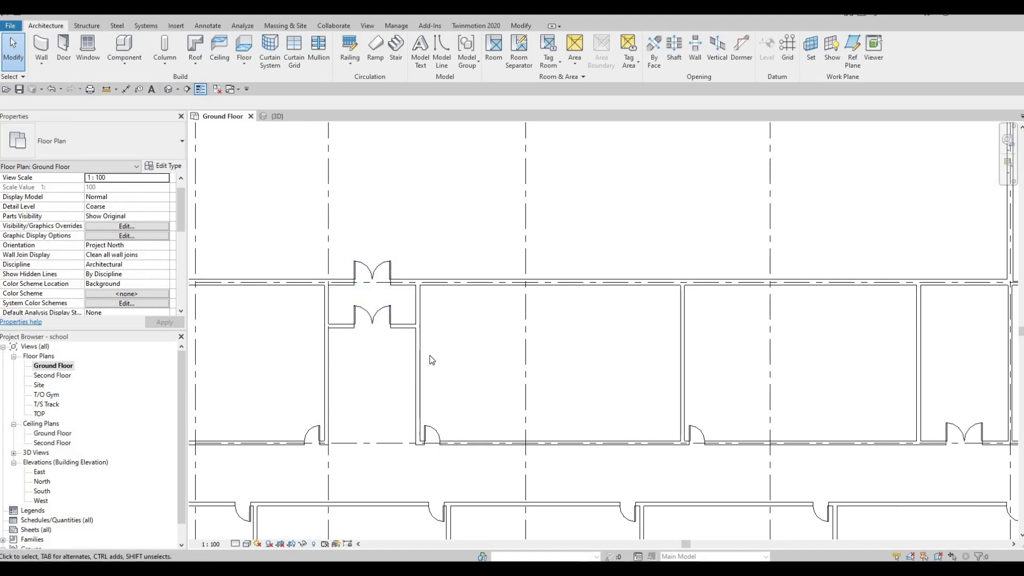
scroll(521, 315, "down", 4)
key("Escape")
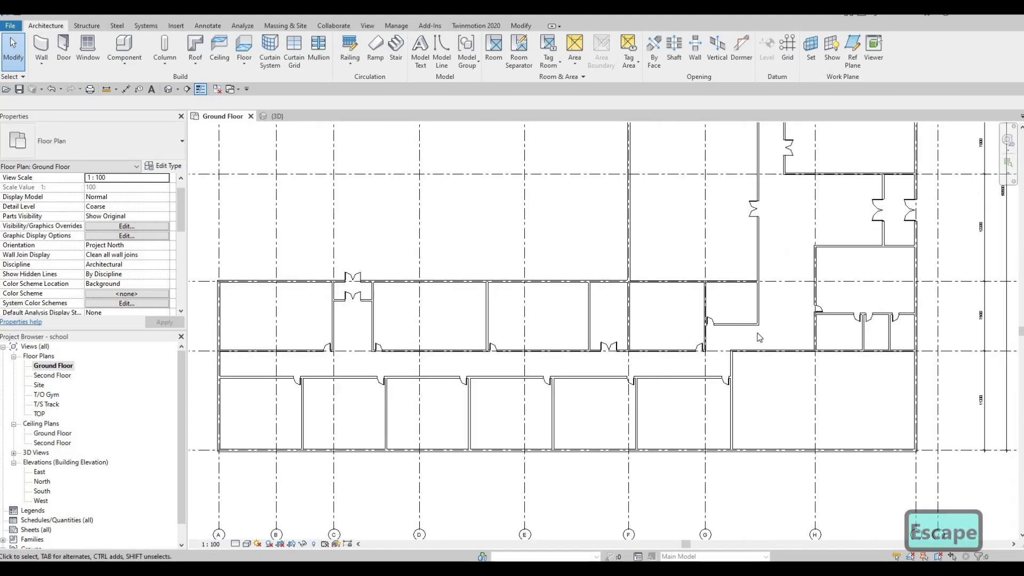
- Try to fit a 1800 x 2100mm double glass door centred in the cross wall of the small entry vestibule by grid 1
middle_click_drag(760, 337, 611, 477)
middle_click_drag(453, 230, 465, 313)
scroll(435, 263, "up", 3)
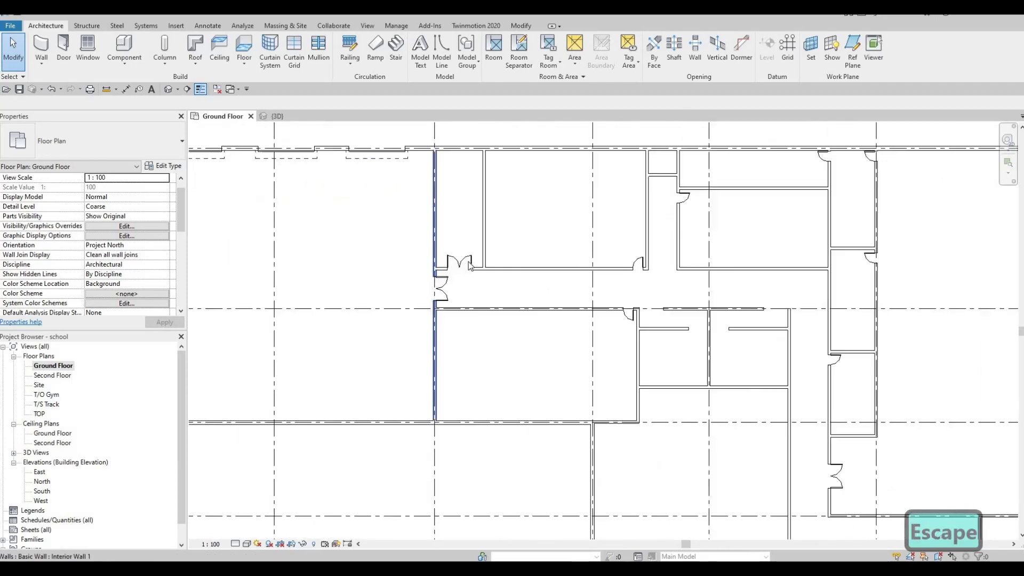
scroll(465, 264, "up", 4)
middle_click_drag(579, 239, 571, 262)
scroll(674, 194, "down", 3)
middle_click_drag(674, 195, 541, 275)
scroll(595, 241, "up", 3)
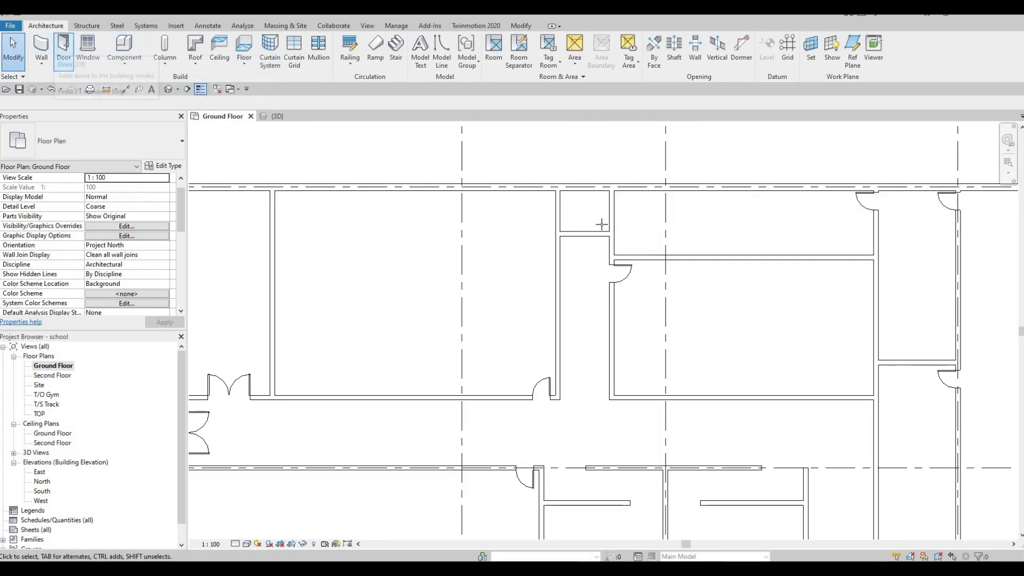
left_click(63, 47)
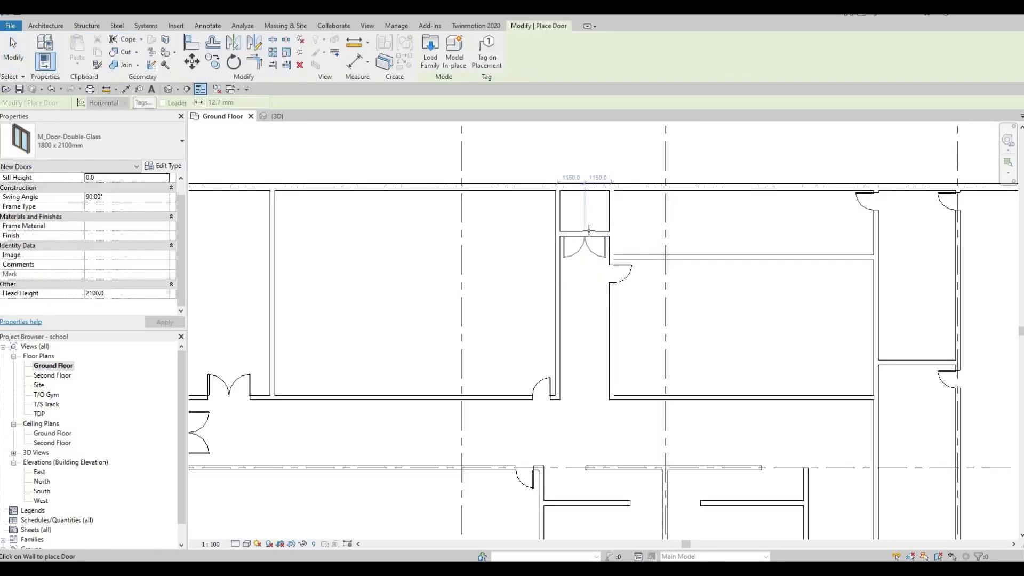
left_click(586, 187)
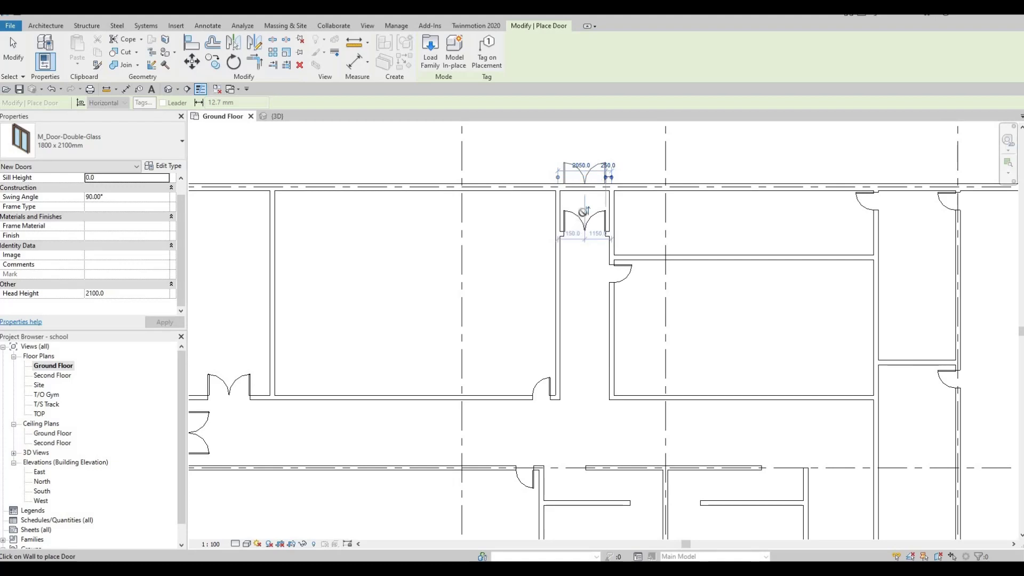
key("Escape")
scroll(586, 190, "down", 1)
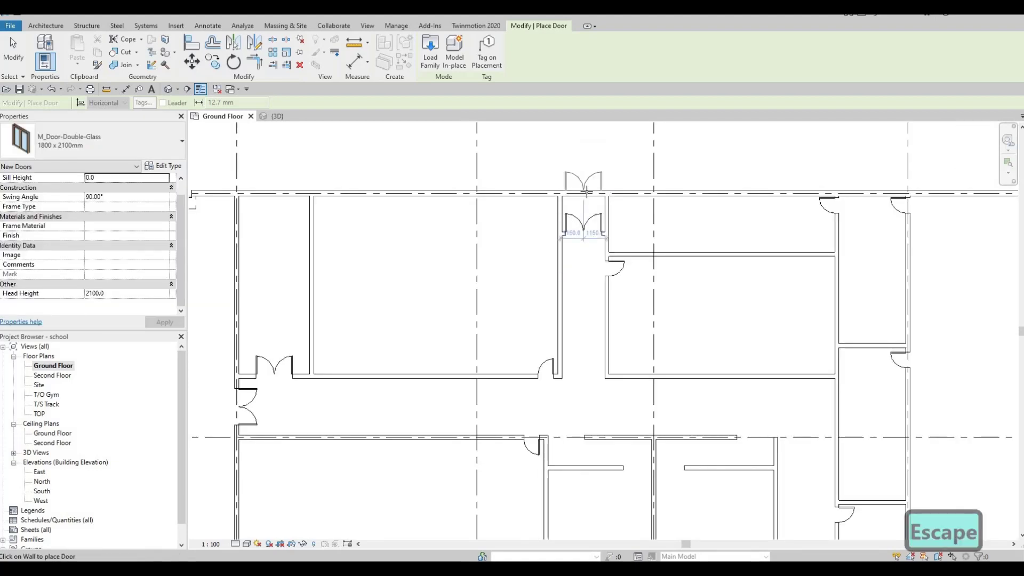
key("Escape")
key("Escape")
- Delete the double glass door from the small vestibule's cross wall
left_click(586, 224)
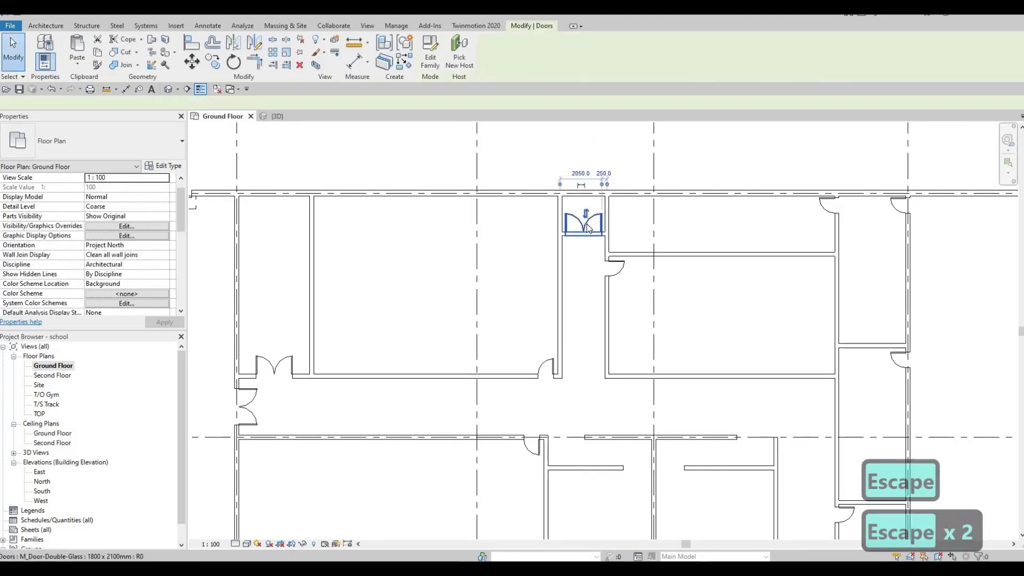
key("Delete")
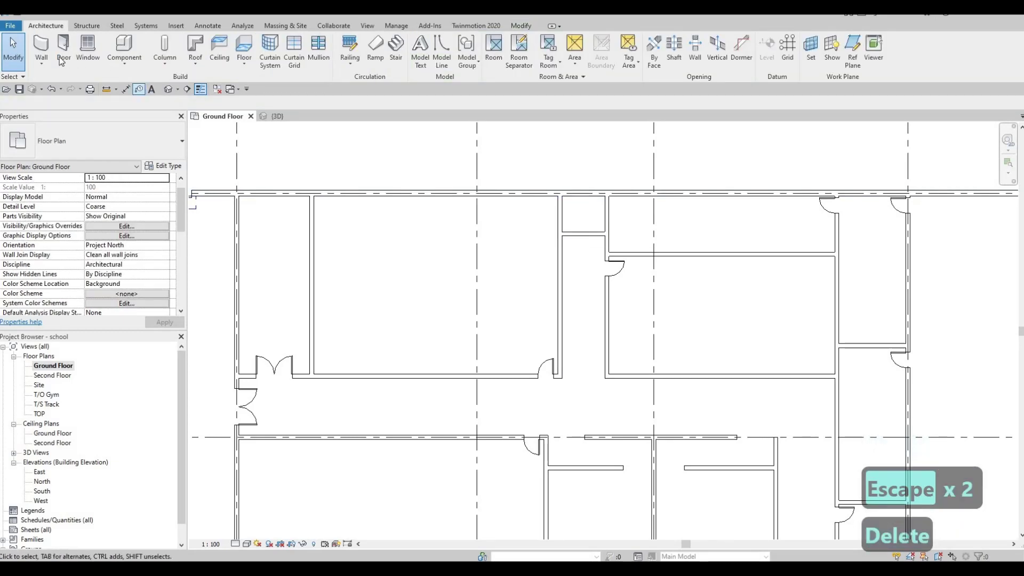
- Create a door similar to the adjacent room's 0762 x 2032mm Single-Flush door, centred in the small vestibule's cross wall
left_click(618, 272)
key("c")
key("s")
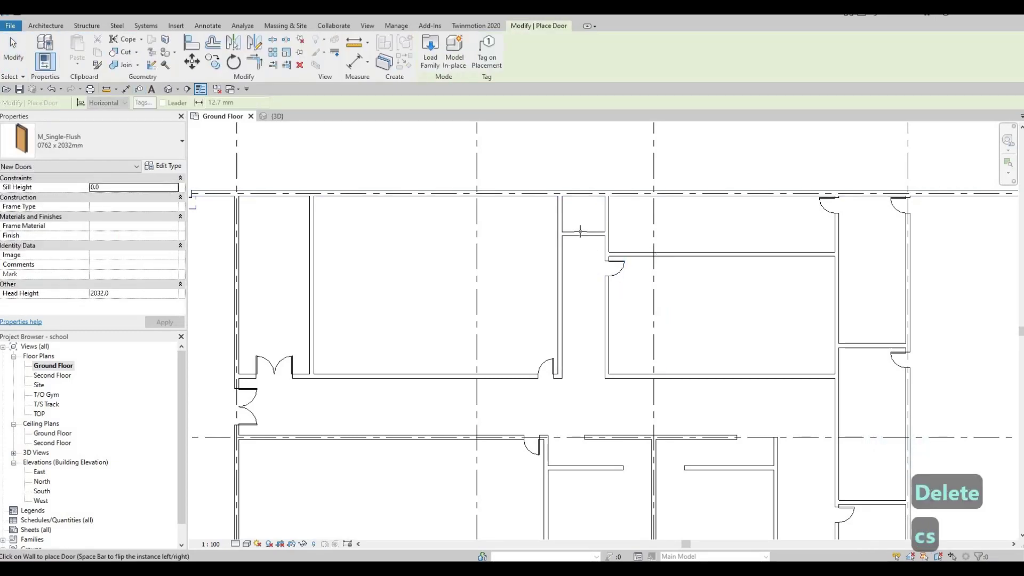
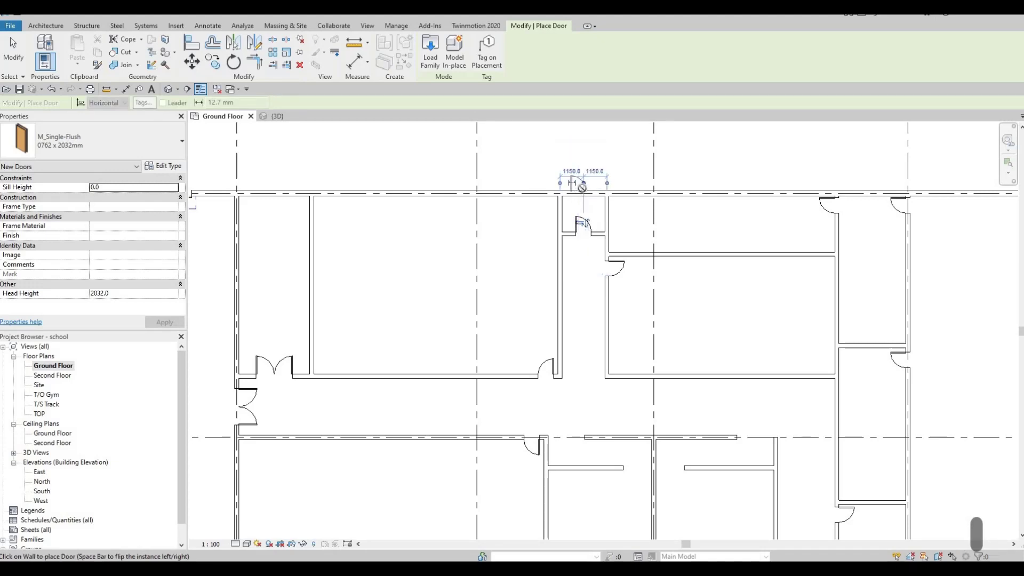
- Place a matching 0762 x 2032mm Single-Flush door in the vestibule's exterior wall, centred 1150 mm from each partition and swinging outward
scroll(587, 184, "up", 2)
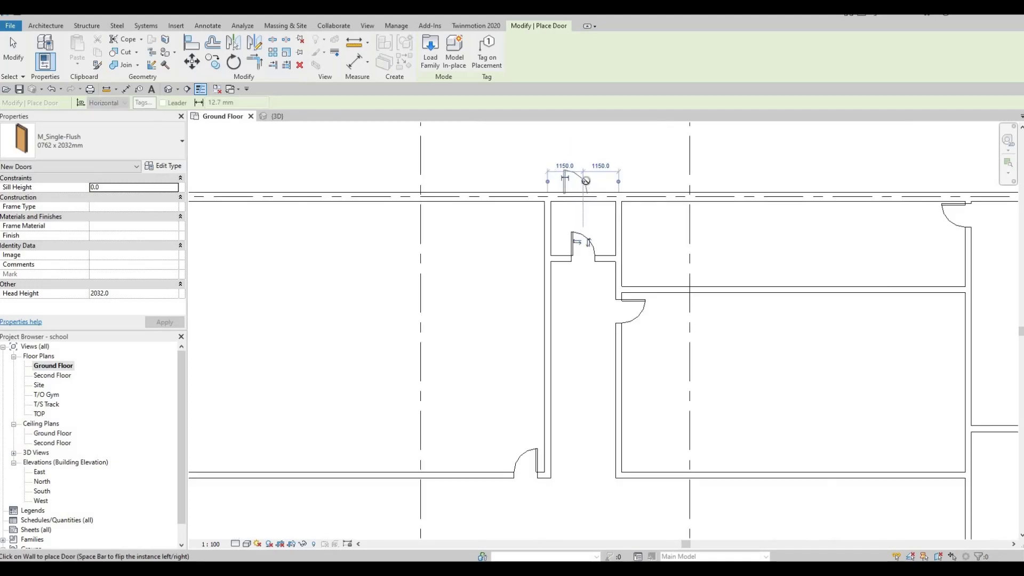
scroll(584, 193, "up", 2)
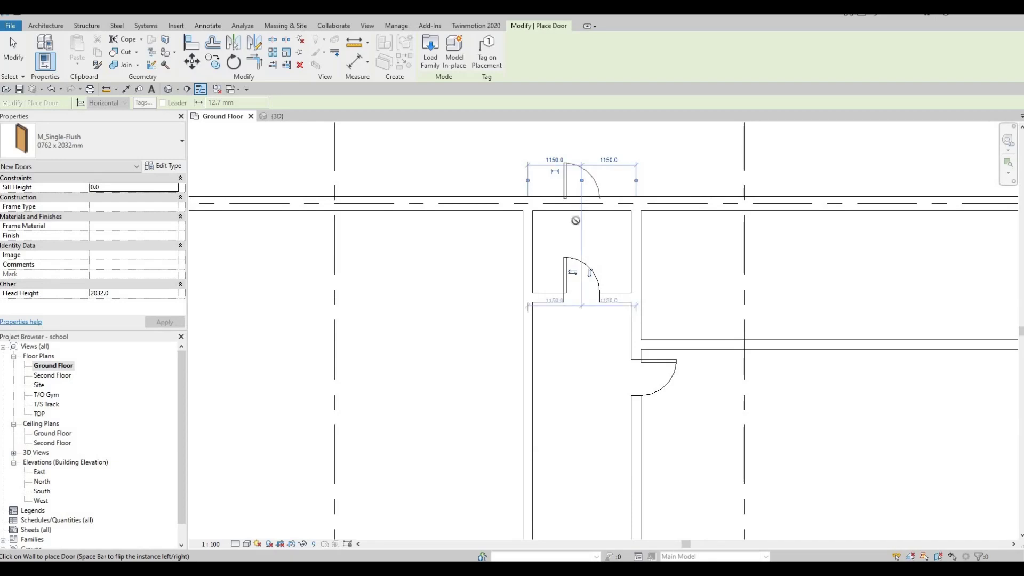
left_click(582, 204)
key("Escape")
key("Escape")
key("Escape")
scroll(582, 208, "down", 4)
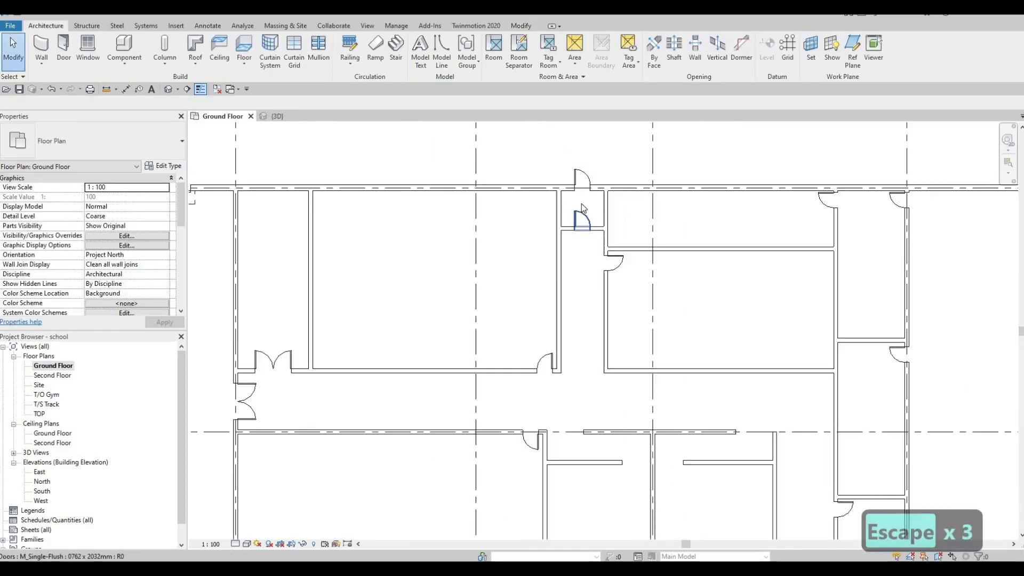
- Examine the whole ground floor plan, checking the doors of the corridors, classrooms and entry vestibules
scroll(583, 208, "down", 6)
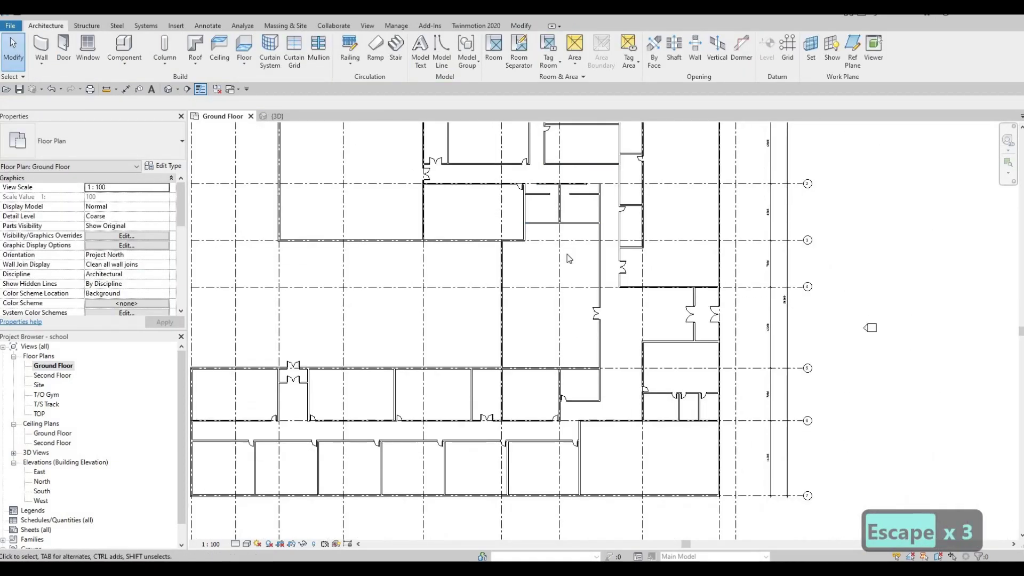
middle_click_drag(543, 170, 548, 250)
scroll(546, 218, "up", 2)
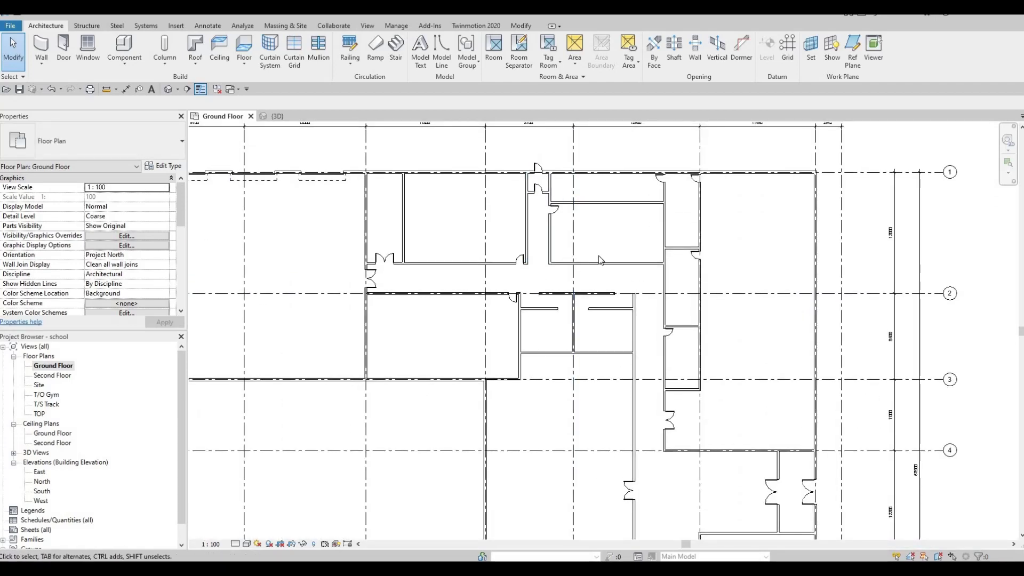
scroll(600, 260, "down", 3)
scroll(666, 364, "up", 2)
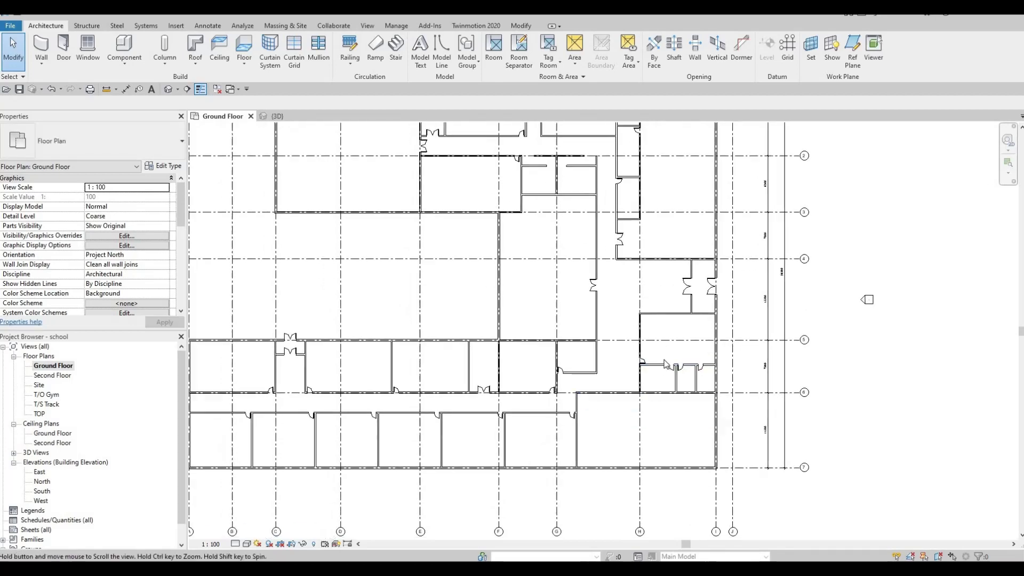
middle_click_drag(497, 403, 601, 350)
middle_click_drag(407, 306, 464, 310)
scroll(453, 320, "up", 2)
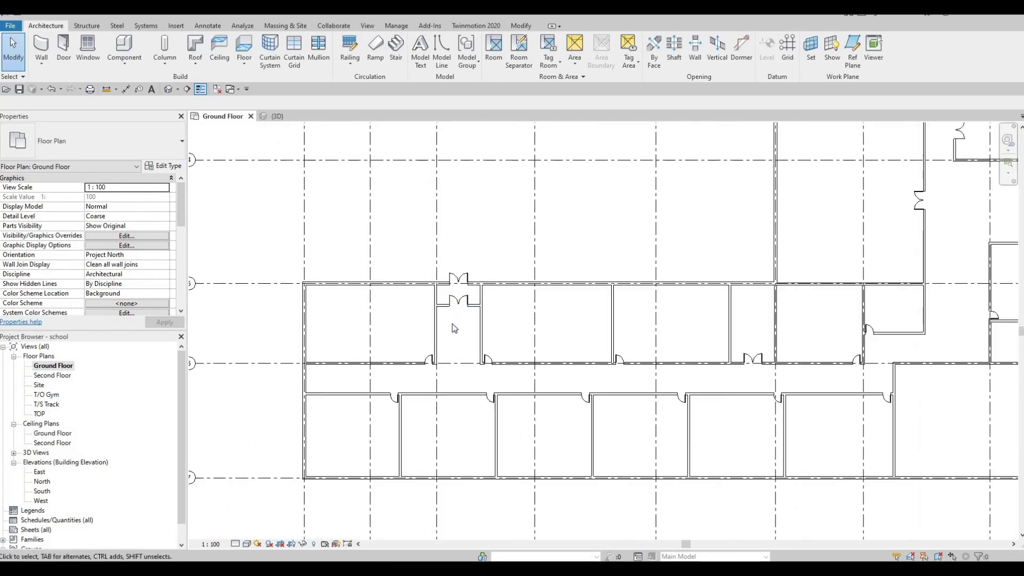
scroll(482, 327, "down", 2)
middle_click_drag(520, 256, 482, 274)
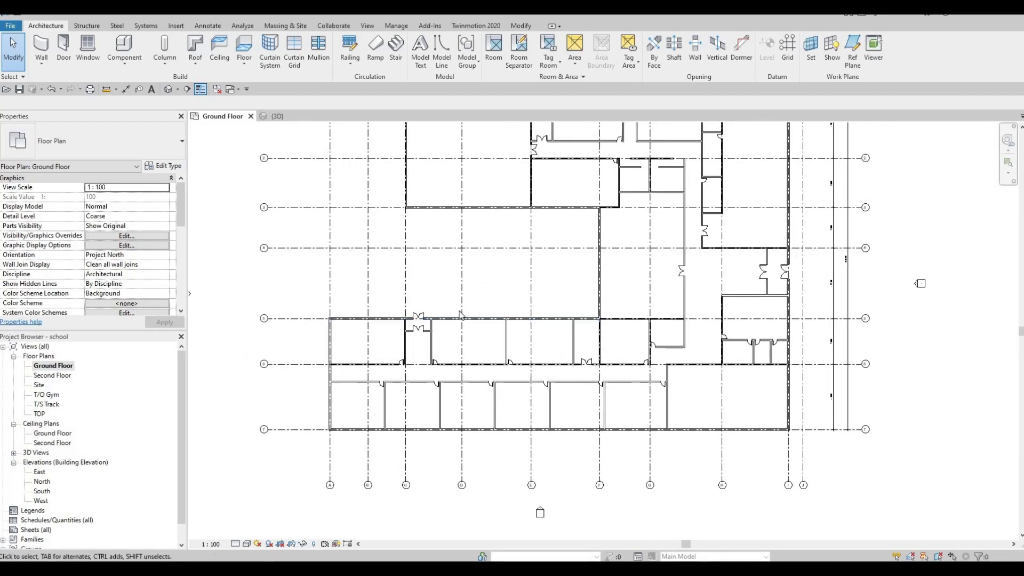
middle_click_drag(576, 341, 538, 369)
middle_click_drag(566, 176, 551, 201)
scroll(551, 202, "up", 3)
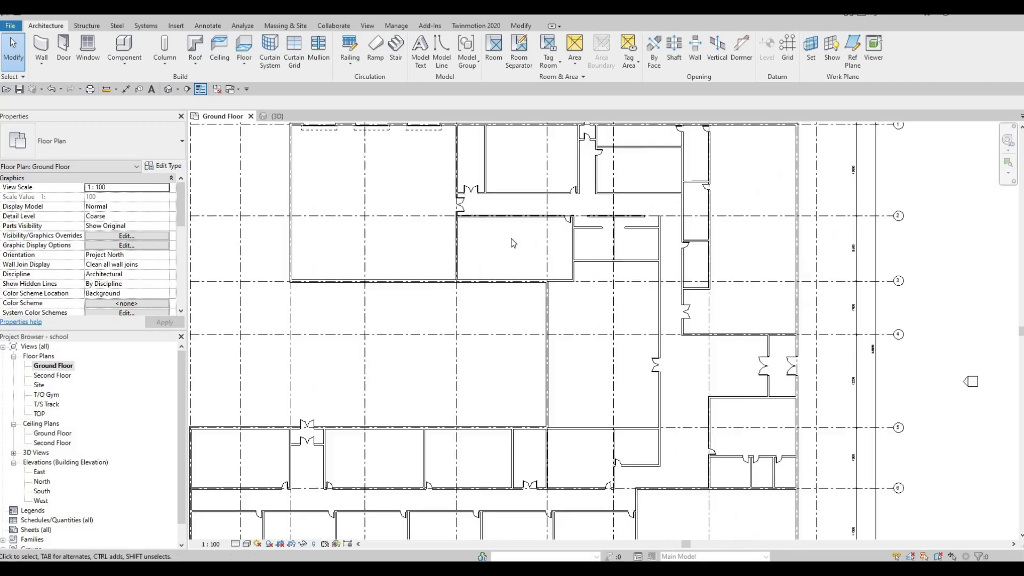
- Extend the corridor's upper interior wall about 2800 mm past the grid E wall into the large upper-left room
middle_click_drag(326, 281, 491, 297)
scroll(492, 296, "down", 2)
middle_click_drag(378, 245, 448, 297)
scroll(448, 297, "down", 1)
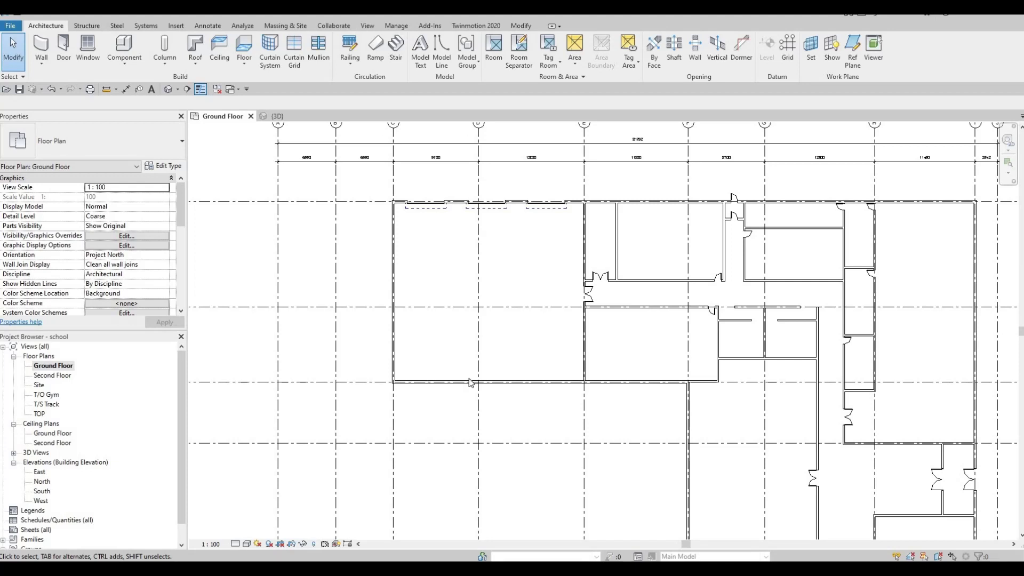
scroll(526, 344, "up", 1)
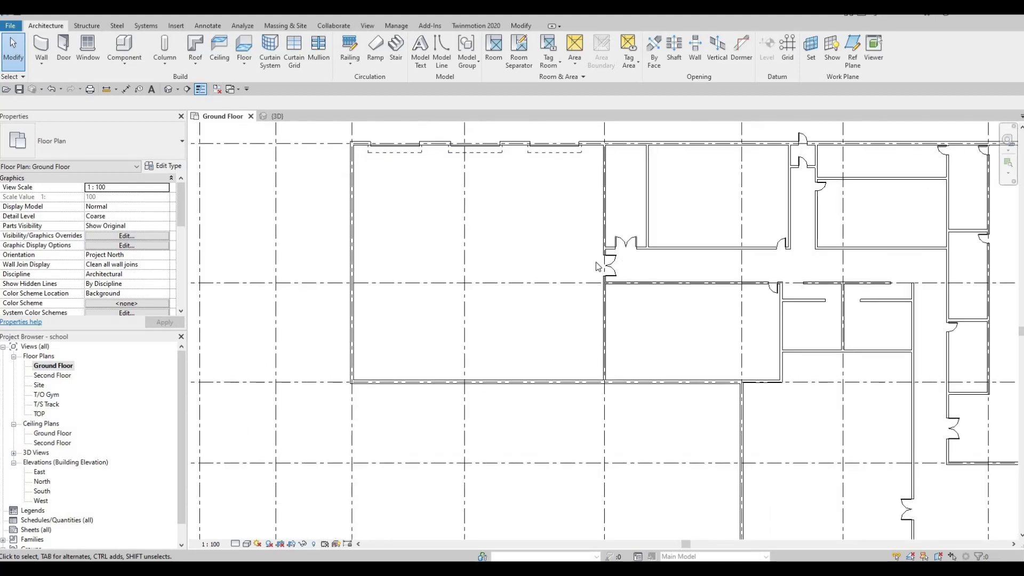
key("F1")
scroll(608, 246, "up", 3)
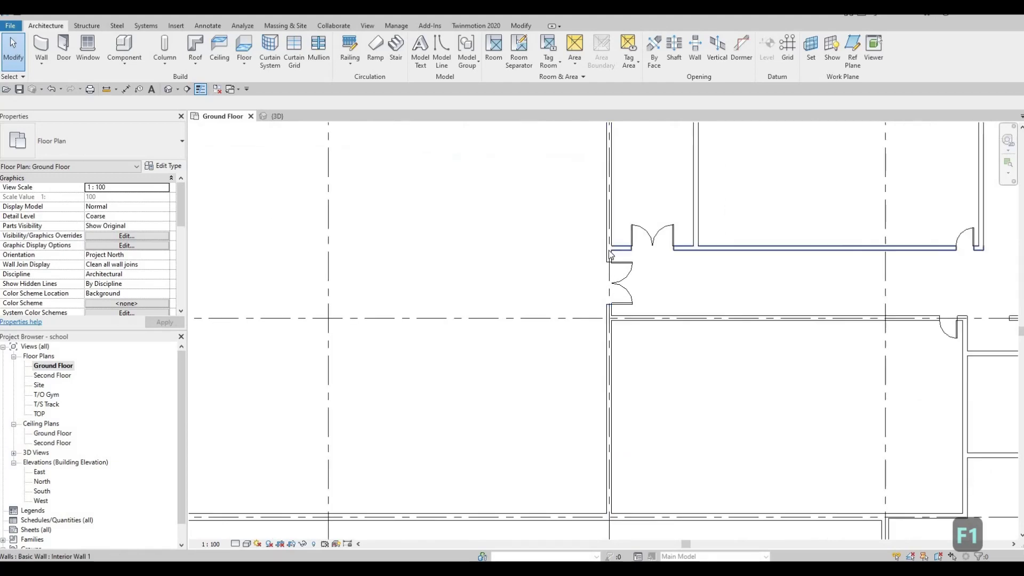
left_click(613, 248)
left_click_drag(583, 253, 544, 253)
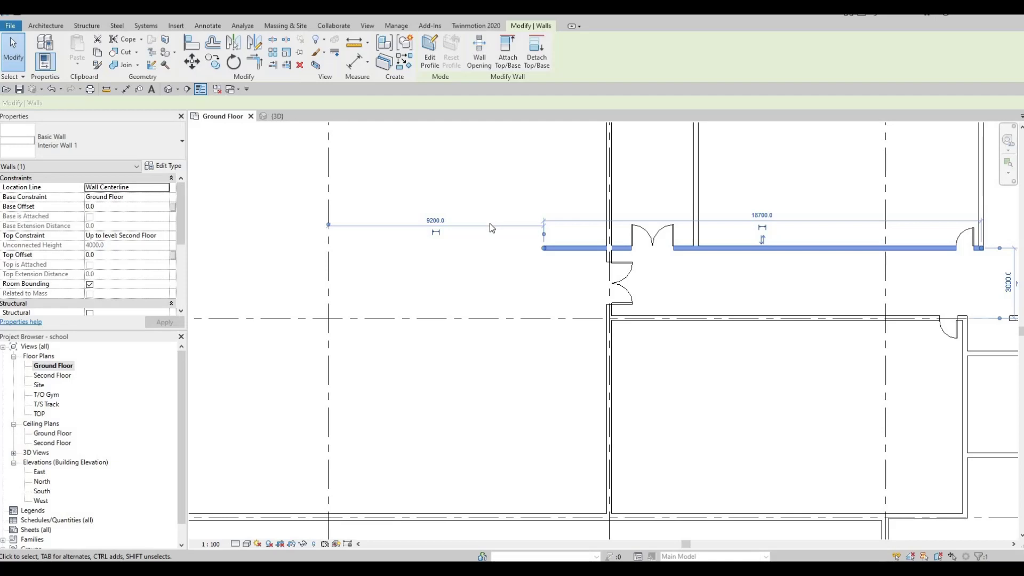
- Draw an Interior Wall 1 wall from the extended wall's end straight down to the large room's lower exterior wall
key("c")
key("s")
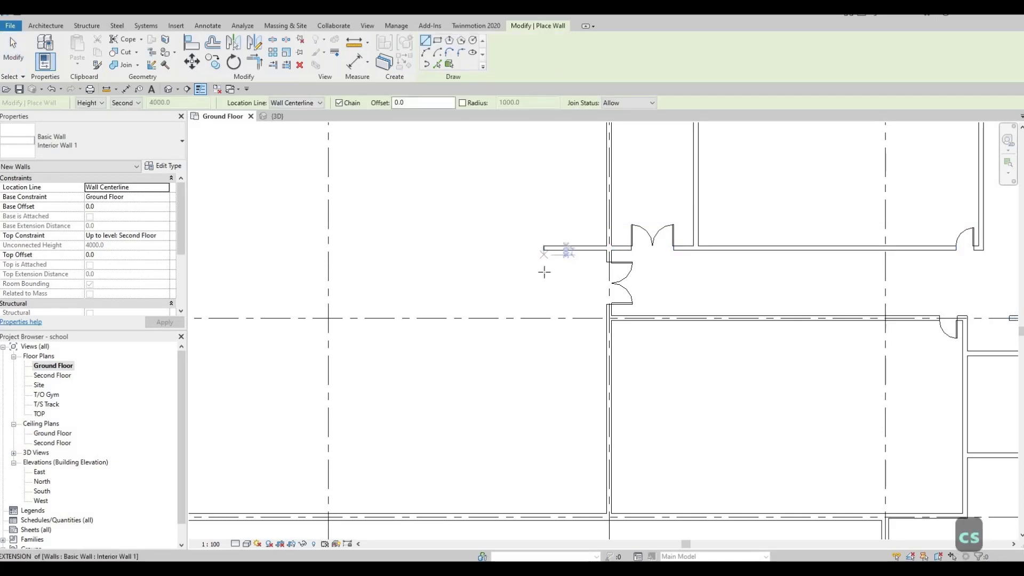
left_click(544, 248)
middle_click_drag(545, 502, 544, 360)
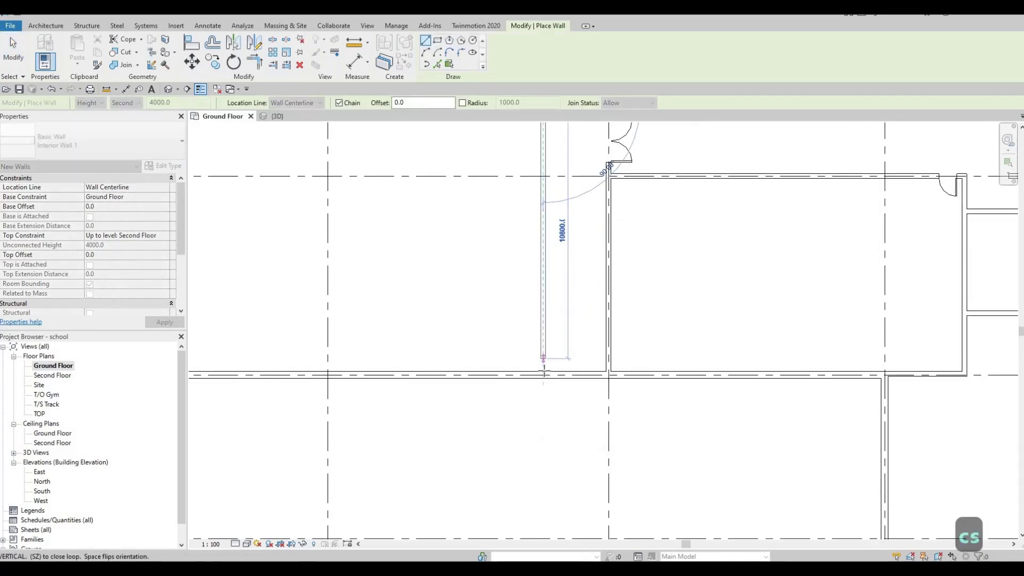
left_click(544, 371)
key("Escape")
key("Escape")
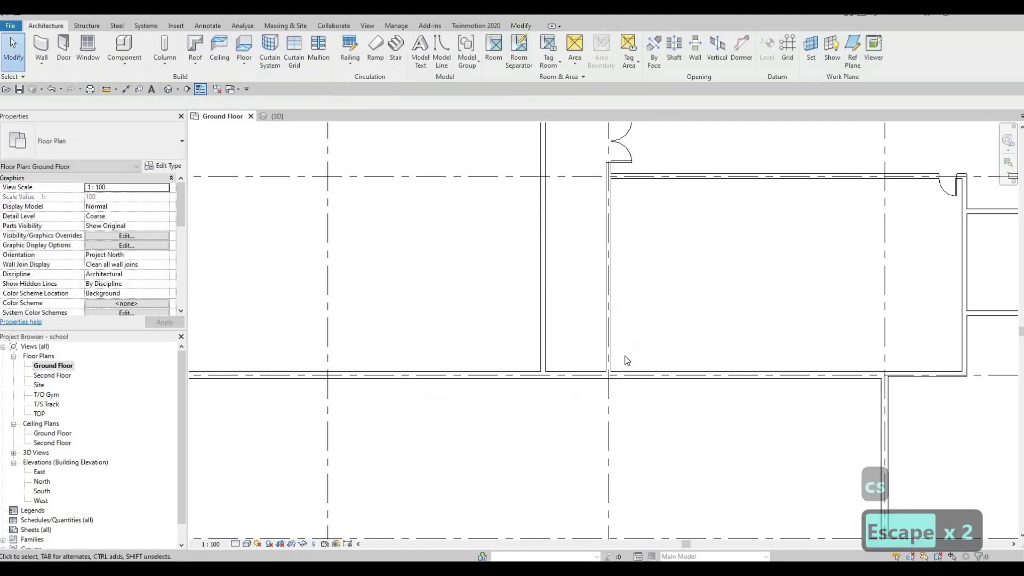
- Set the new vertical wall's distance from the grid E wall to 3000 mm
scroll(628, 361, "down", 2)
left_click(612, 349)
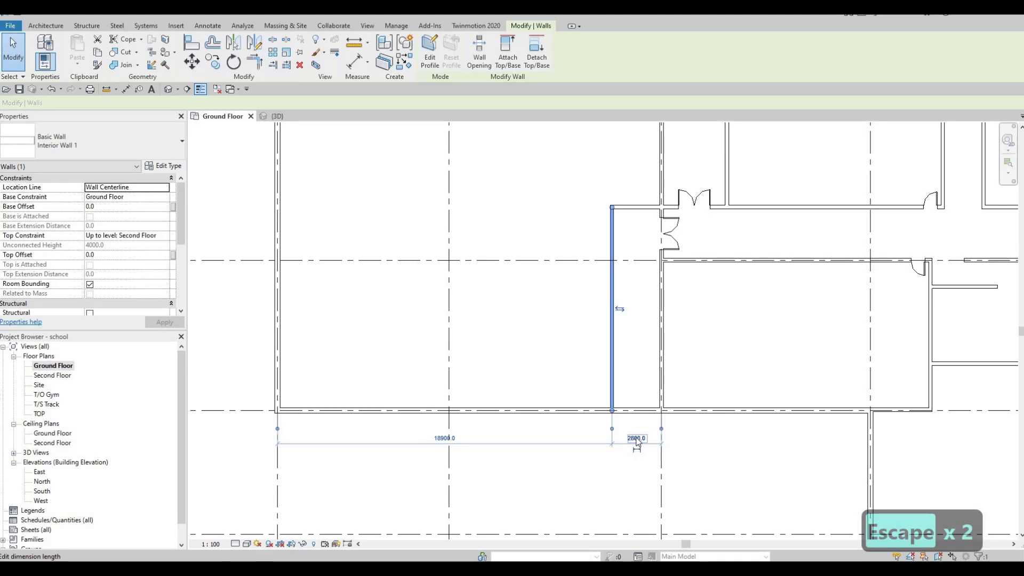
left_click(637, 438)
type("30")
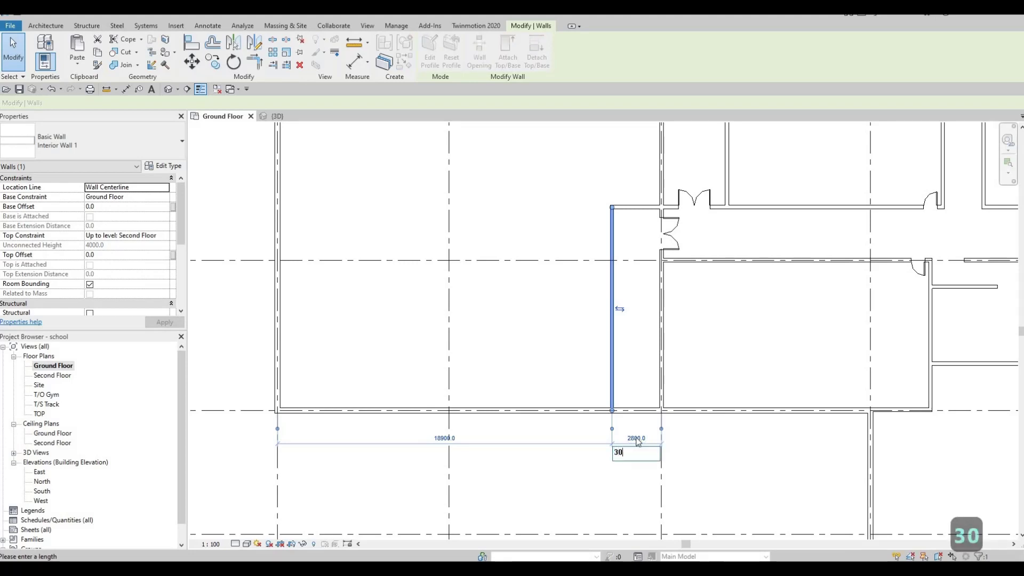
type("00")
key("Return")
key("Escape")
key("Escape")
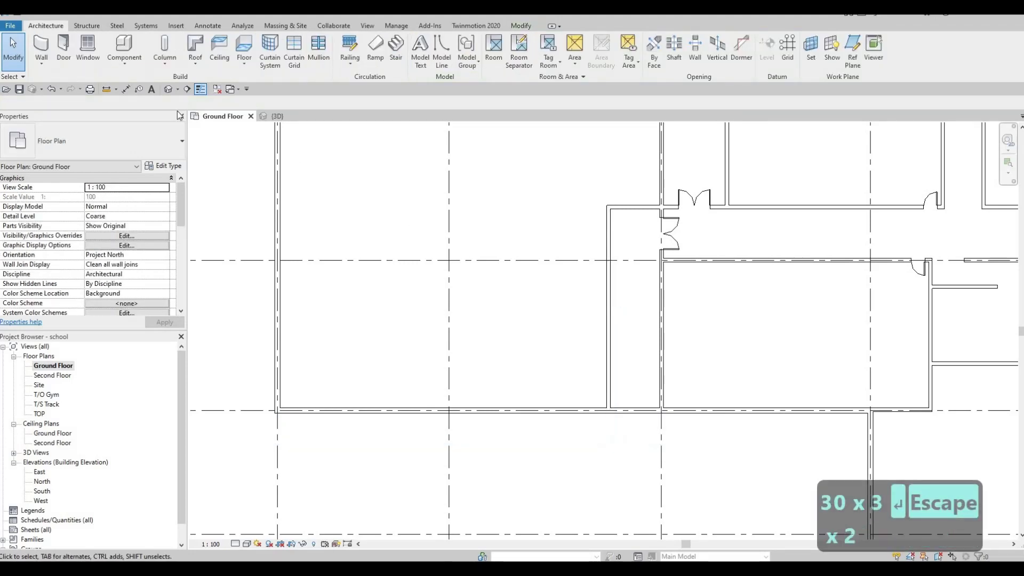
- Draw an Interior Wall 1 cross wall over the new passage, about 2850 mm above the lower exterior wall
left_click(607, 301)
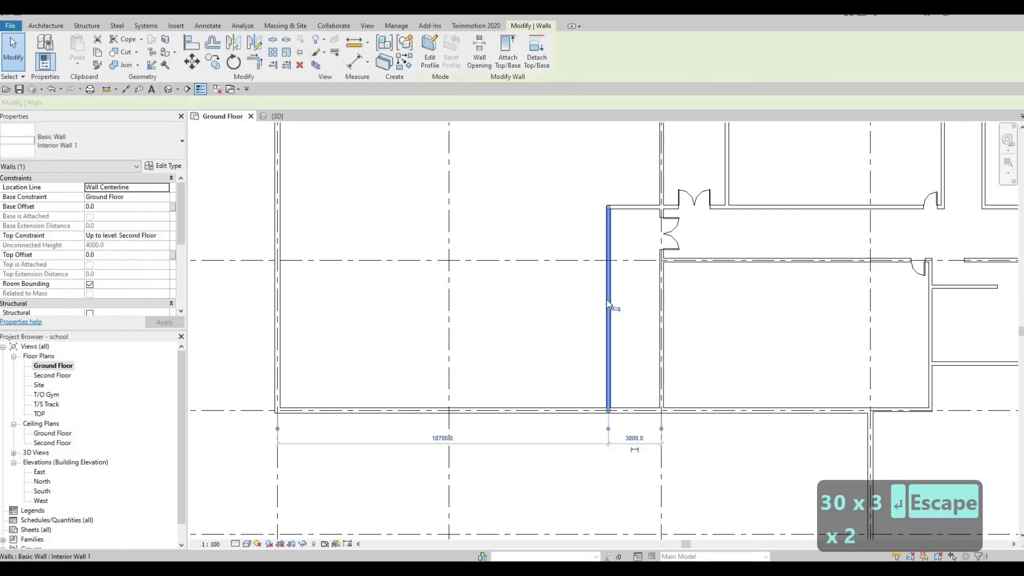
key("c")
key("s")
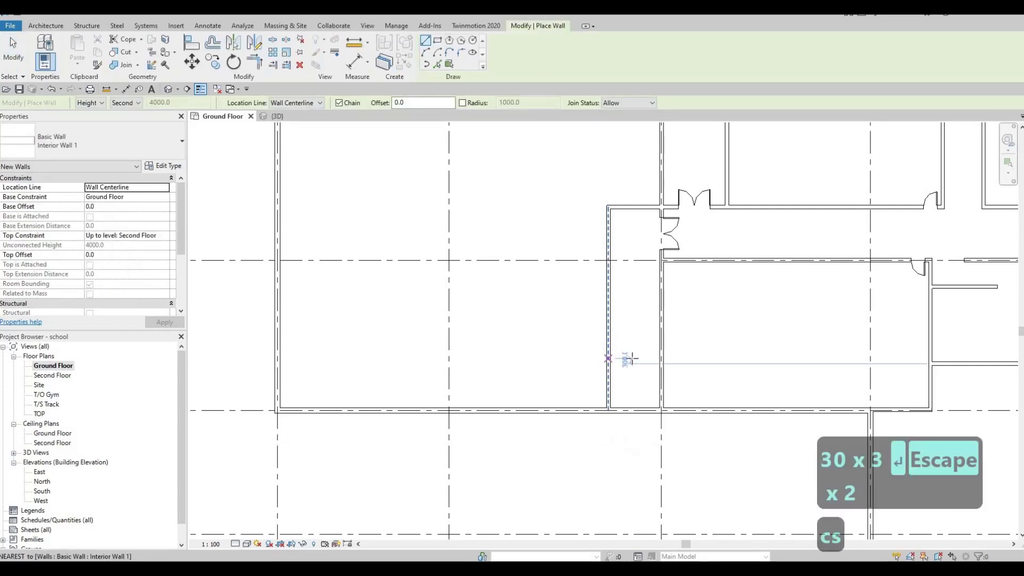
left_click(608, 360)
left_click(660, 360)
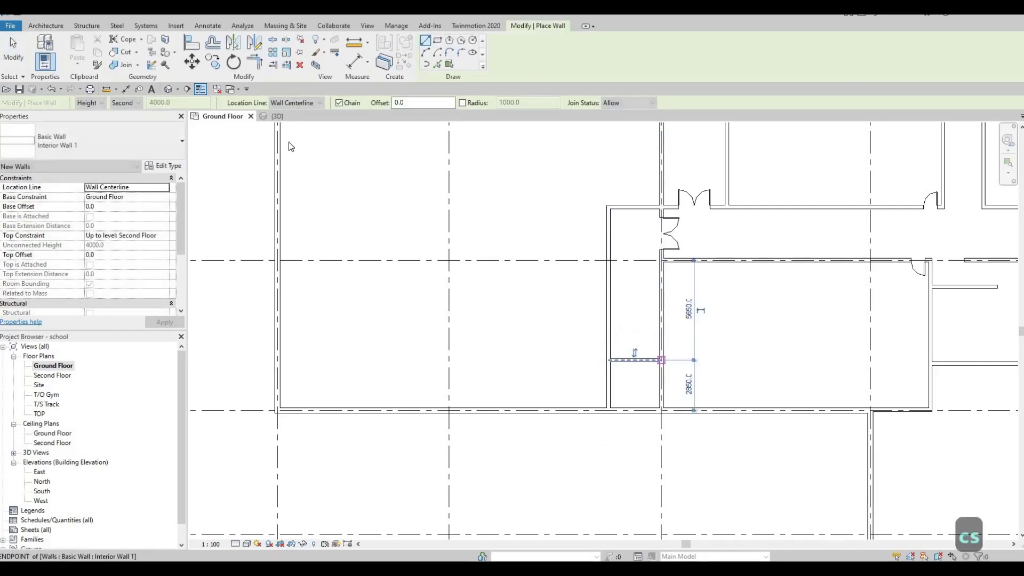
key("Escape")
key("Escape")
- Place M_Single-Flush 0762 x 2032mm doors in the passage's cross wall and in the exterior wall directly below it
left_click(66, 47)
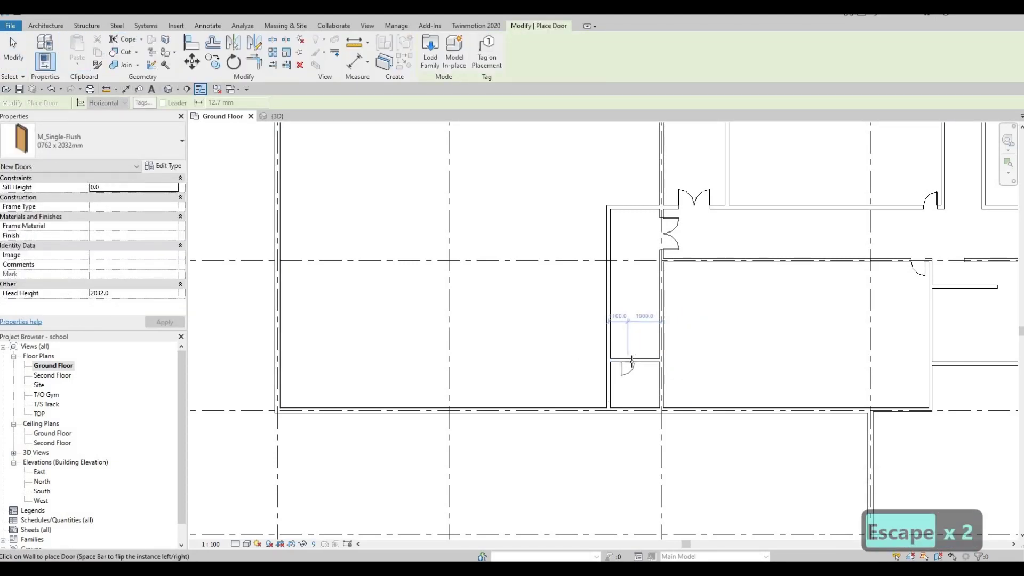
left_click(634, 361)
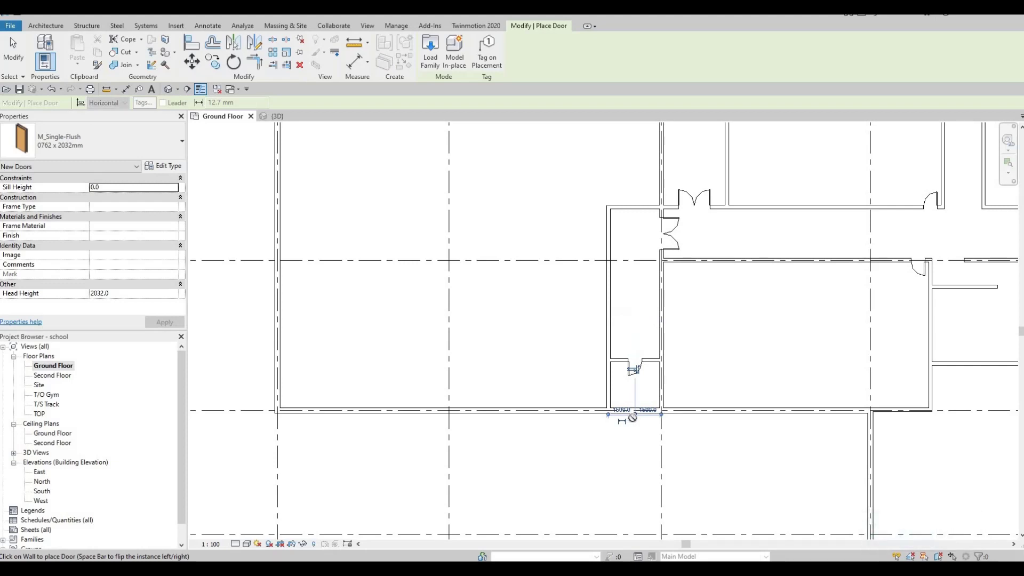
scroll(635, 410, "up", 1)
scroll(635, 409, "up", 1)
key("Escape")
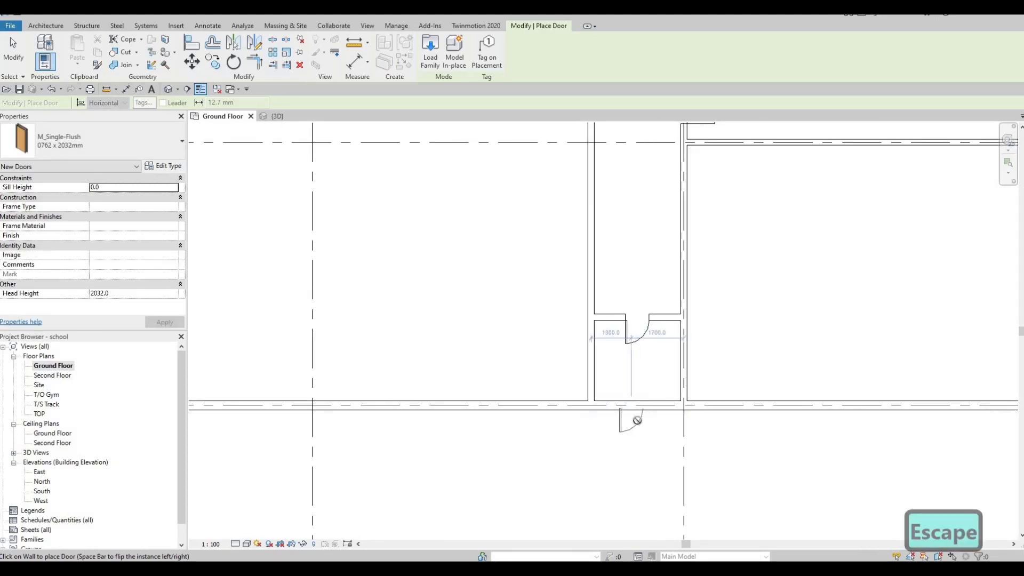
scroll(637, 420, "down", 4)
key("Escape")
key("Escape")
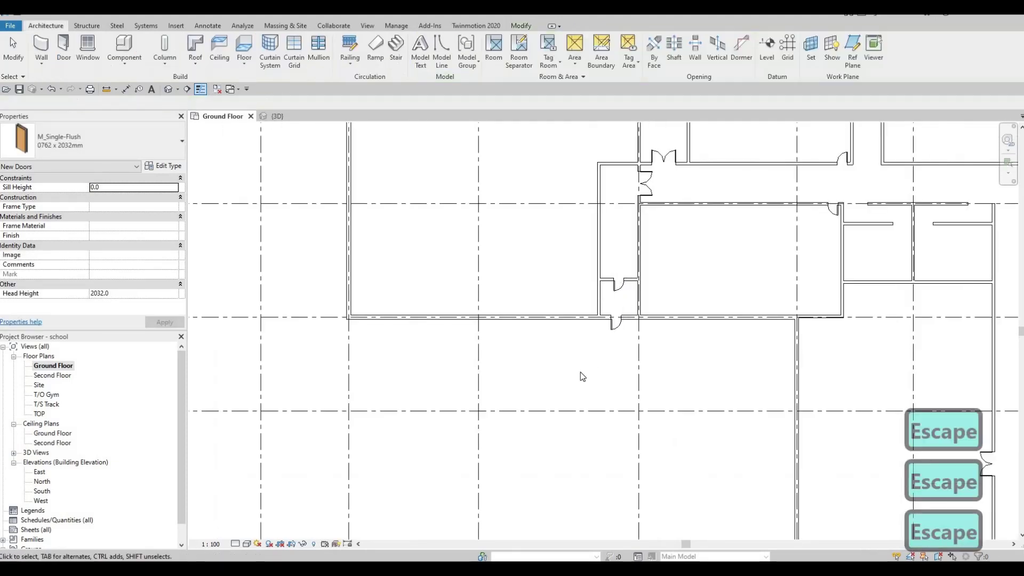
- Place an M_Door-Double-Glass 1800 x 2100mm door in the new passage wall, opposite the existing double door on grid E
scroll(606, 256, "down", 3)
scroll(636, 331, "up", 4)
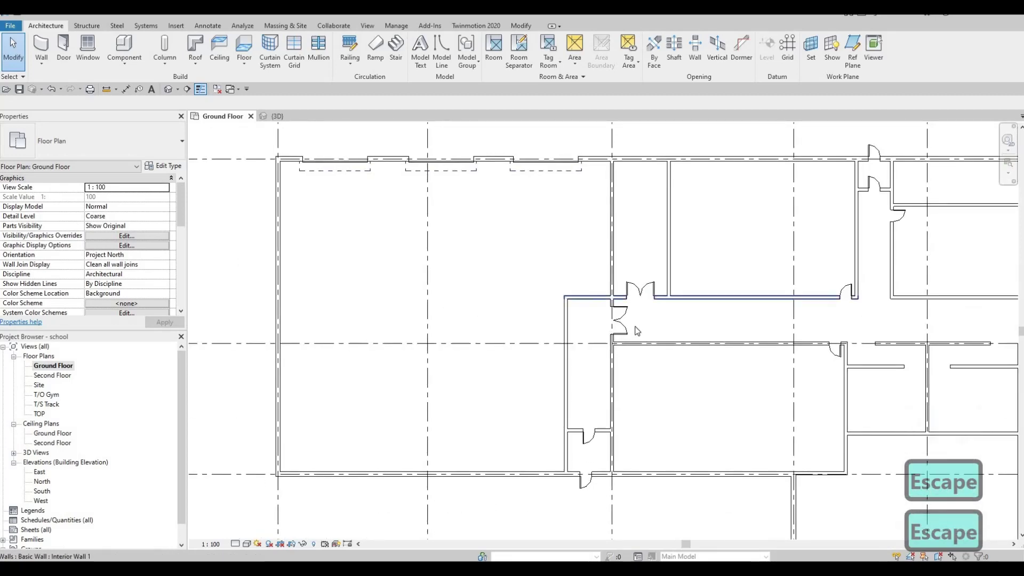
scroll(636, 331, "up", 1)
left_click(635, 332)
key("c")
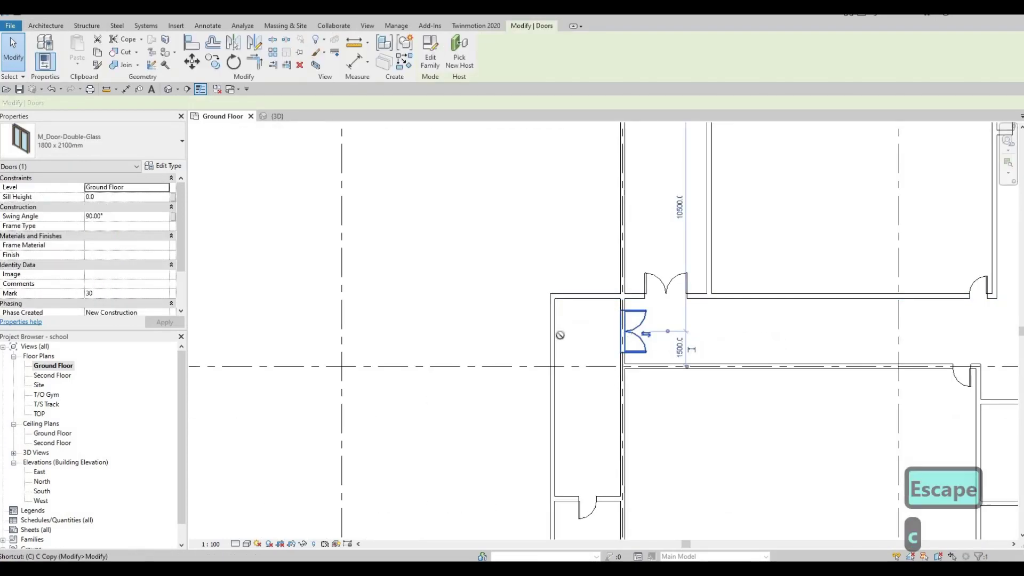
key("s")
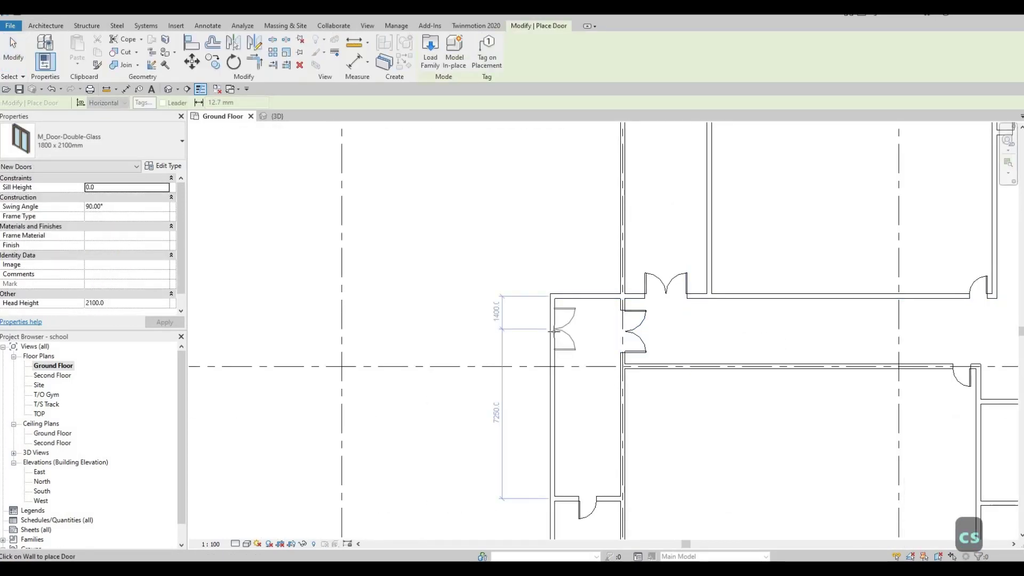
left_click(554, 331)
key("Escape")
key("Escape")
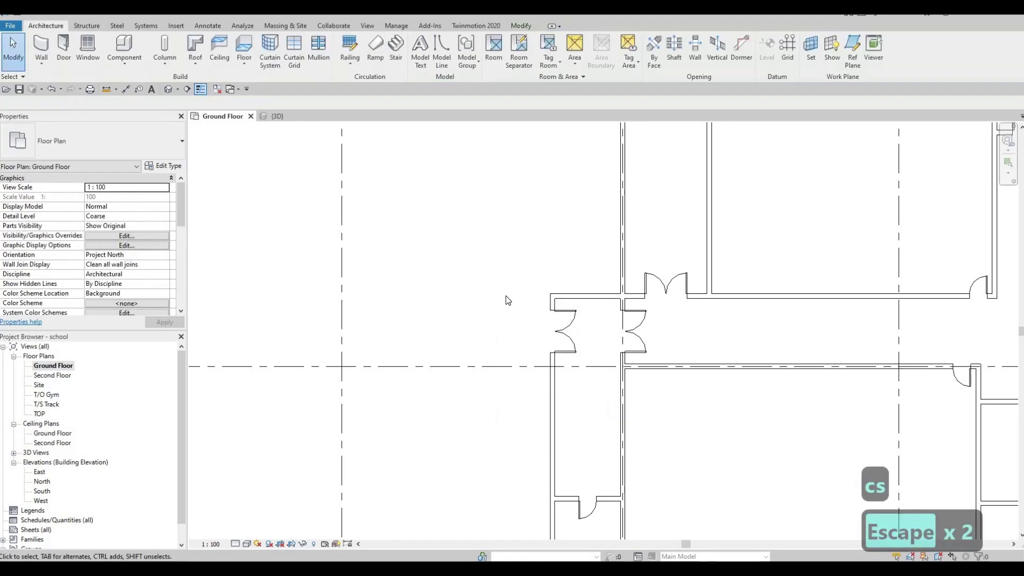
- Flip the facing of the new double glass door so it opens into the large room
scroll(537, 278, "down", 1)
scroll(537, 279, "down", 3)
scroll(561, 286, "up", 3)
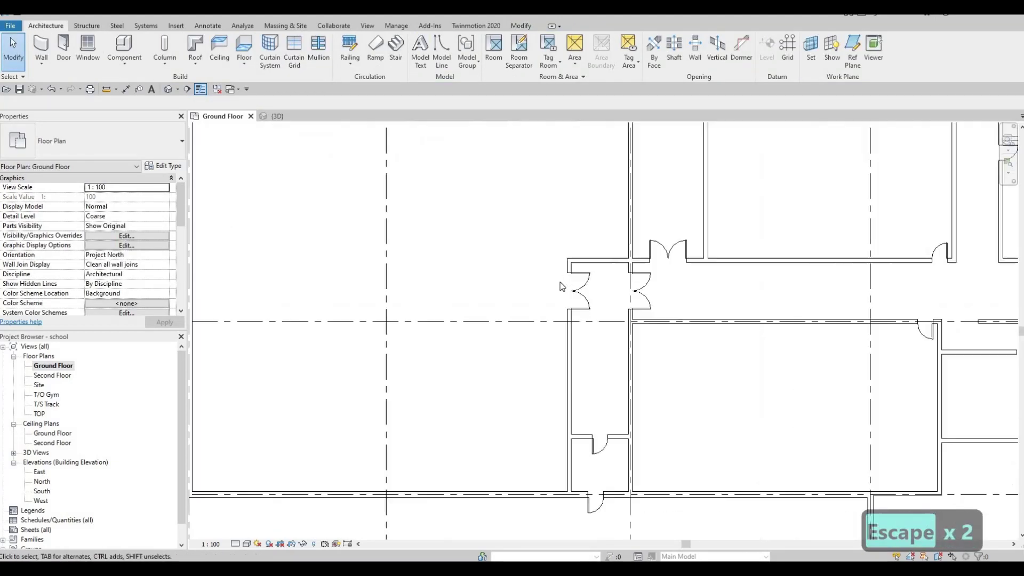
left_click(573, 293)
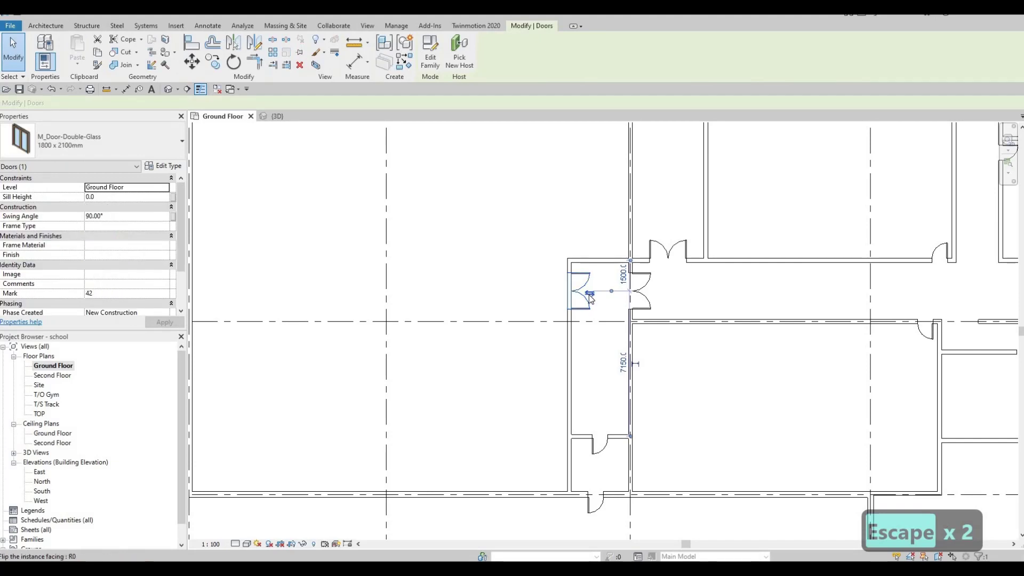
left_click(589, 293)
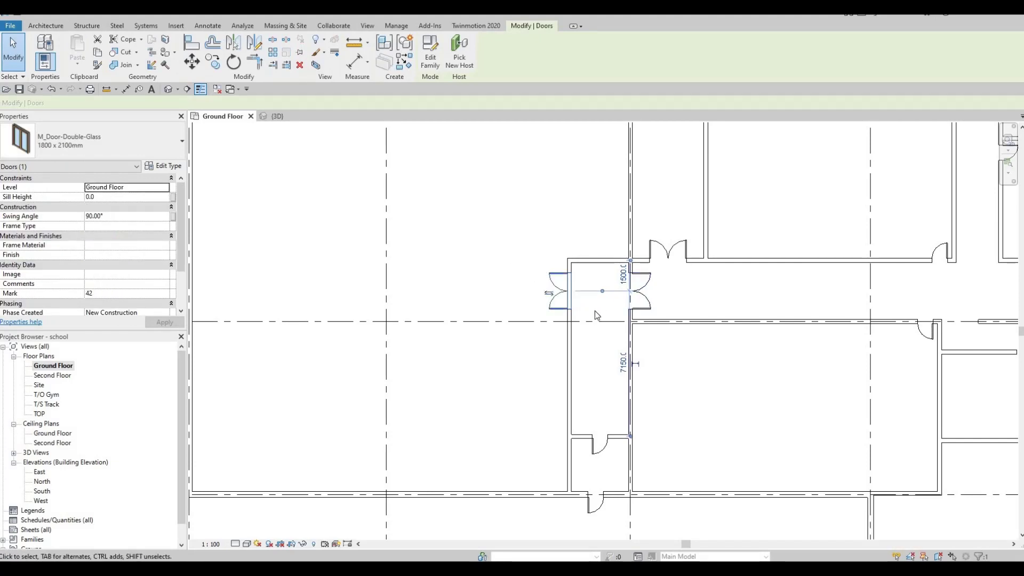
key("Escape")
scroll(597, 315, "down", 1)
middle_click_drag(510, 270, 475, 252)
key("Escape")
- Examine the ground floor layout for rooms that still need doors, including the large room between grids H and I
scroll(565, 288, "down", 4)
middle_click_drag(573, 290, 593, 278)
middle_click_drag(667, 291, 648, 253)
scroll(631, 290, "down", 2)
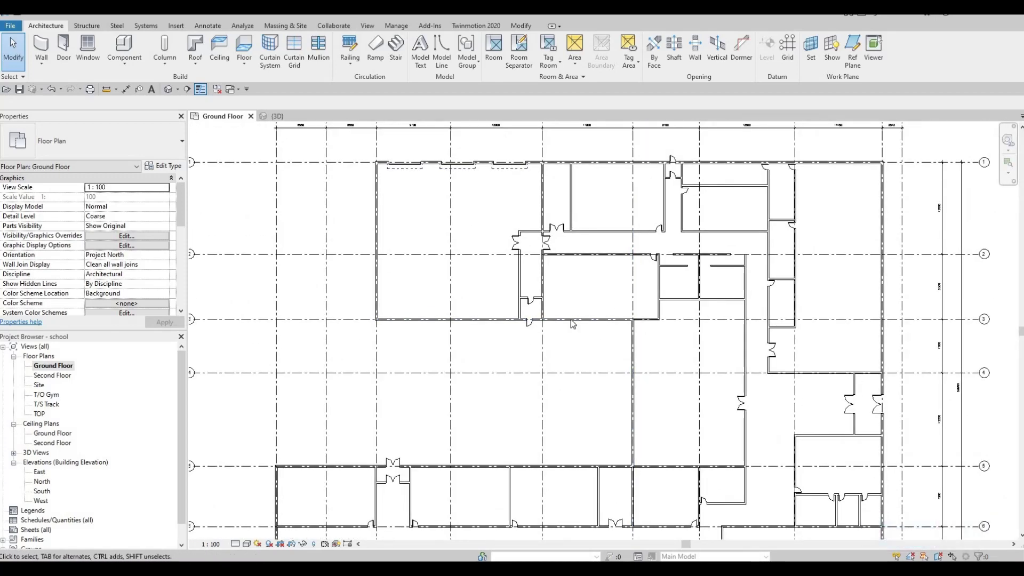
scroll(575, 325, "down", 1)
scroll(589, 348, "down", 2)
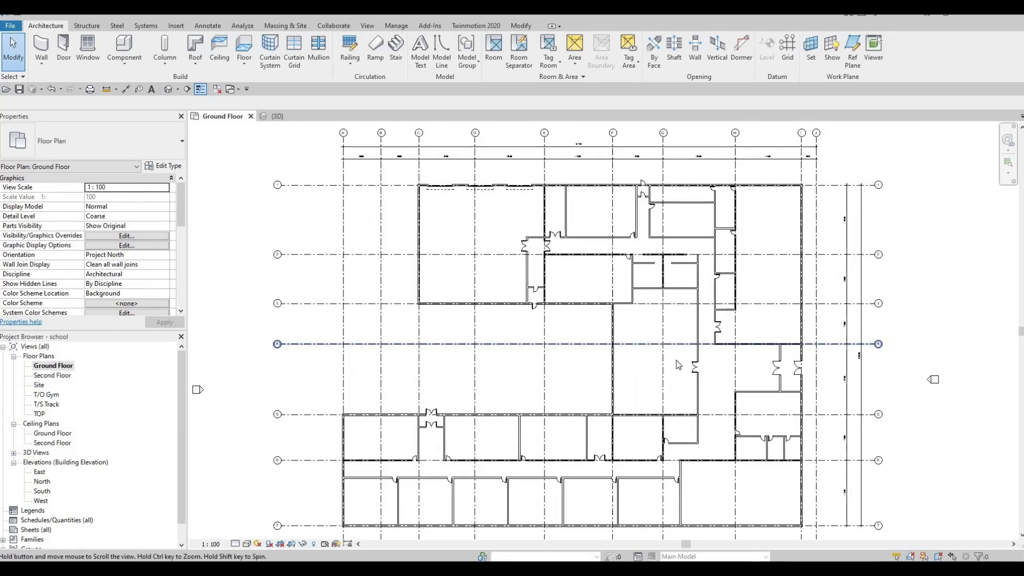
middle_click_drag(722, 386, 715, 337)
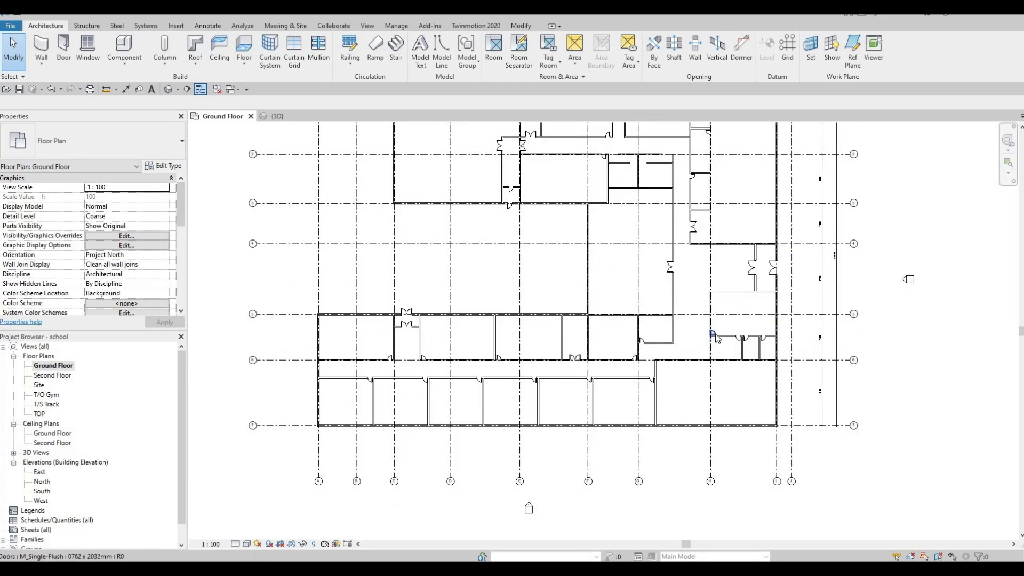
scroll(715, 336, "up", 1)
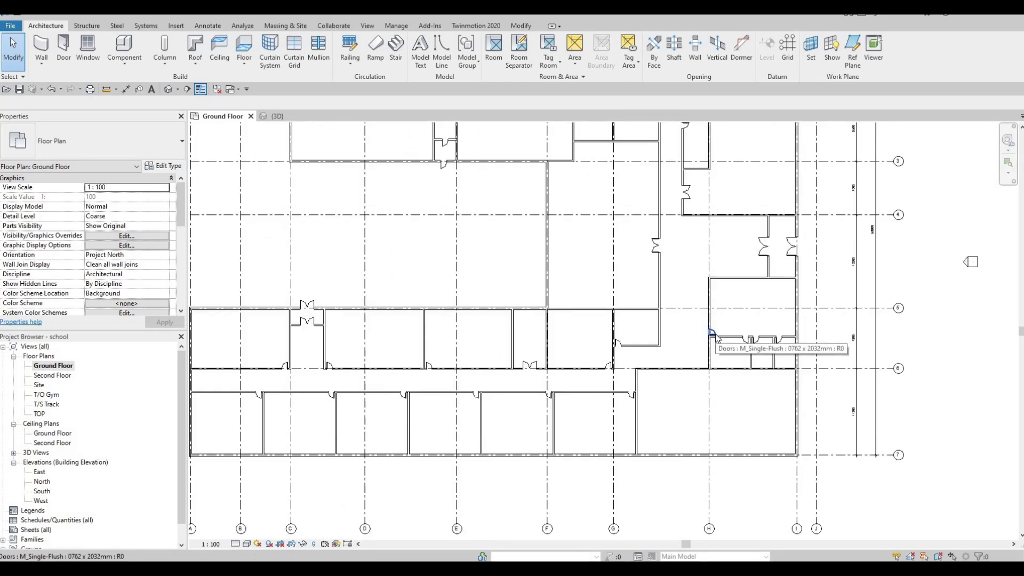
key("F1")
key("F1")
middle_click_drag(734, 181, 686, 361)
middle_click_drag(734, 226, 729, 281)
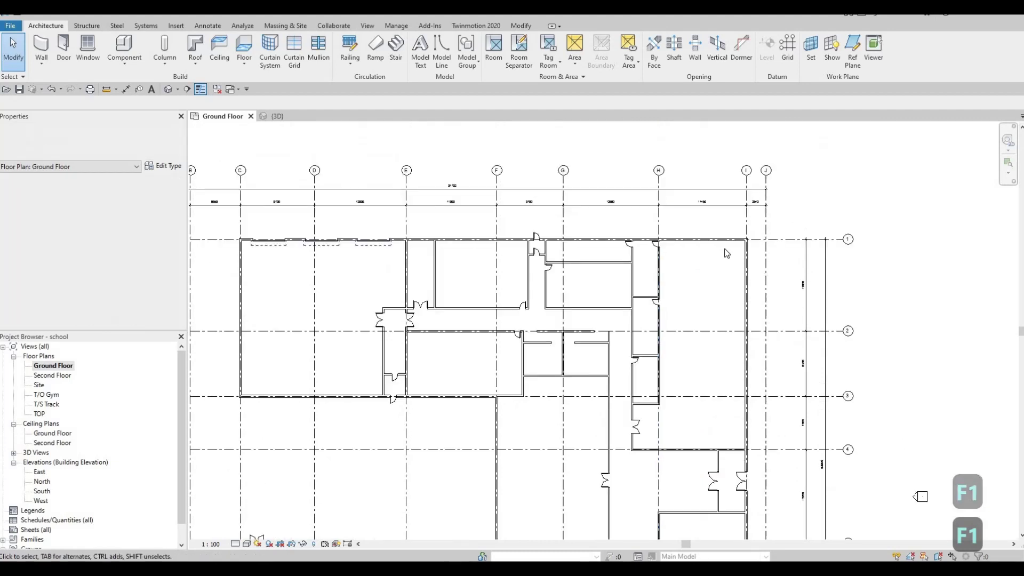
scroll(729, 226, "up", 1)
scroll(734, 224, "up", 1)
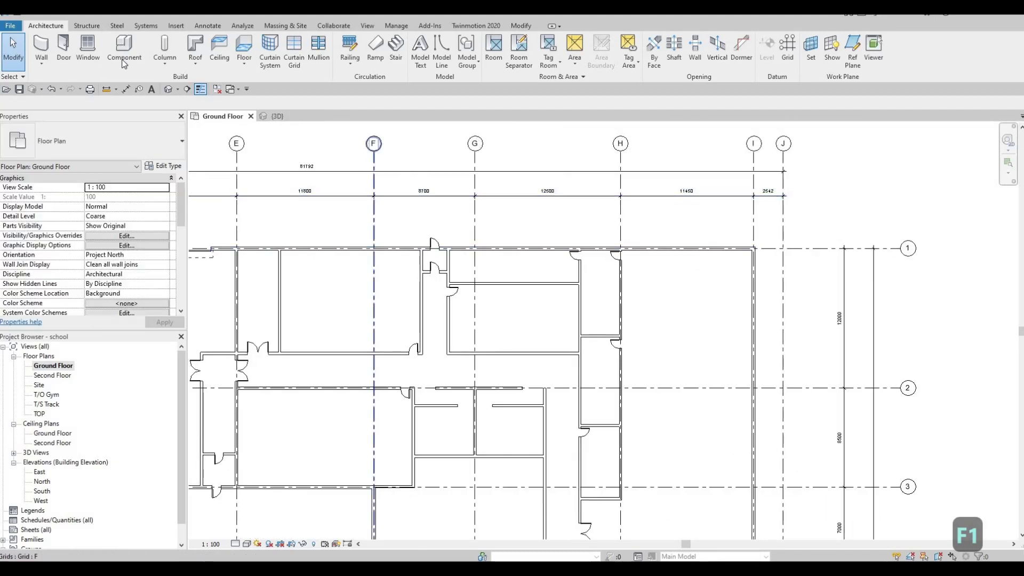
left_click(64, 45)
scroll(775, 253, "up", 2)
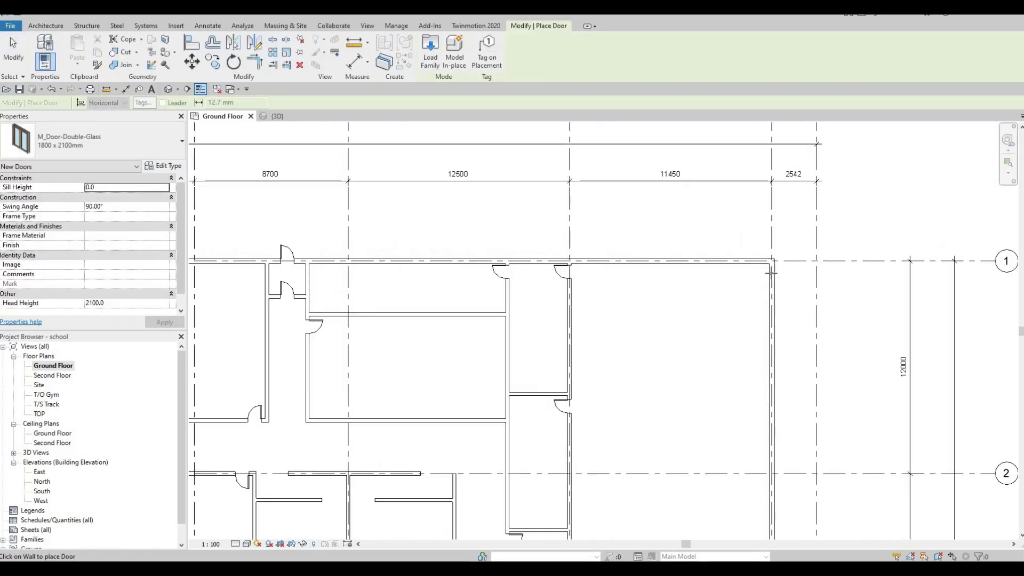
left_click(123, 140)
key("Escape")
key("Escape")
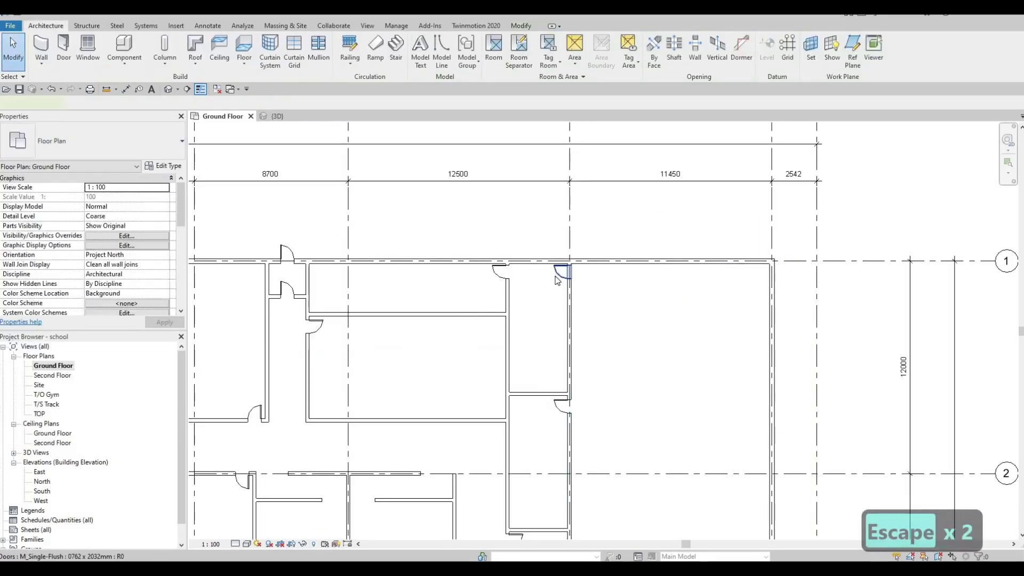
- Place an M_Single-Flush 0762 x 2032mm door in the exterior wall on grid 1, just inside the large room beside grid H
left_click(557, 282)
key("c")
key("s")
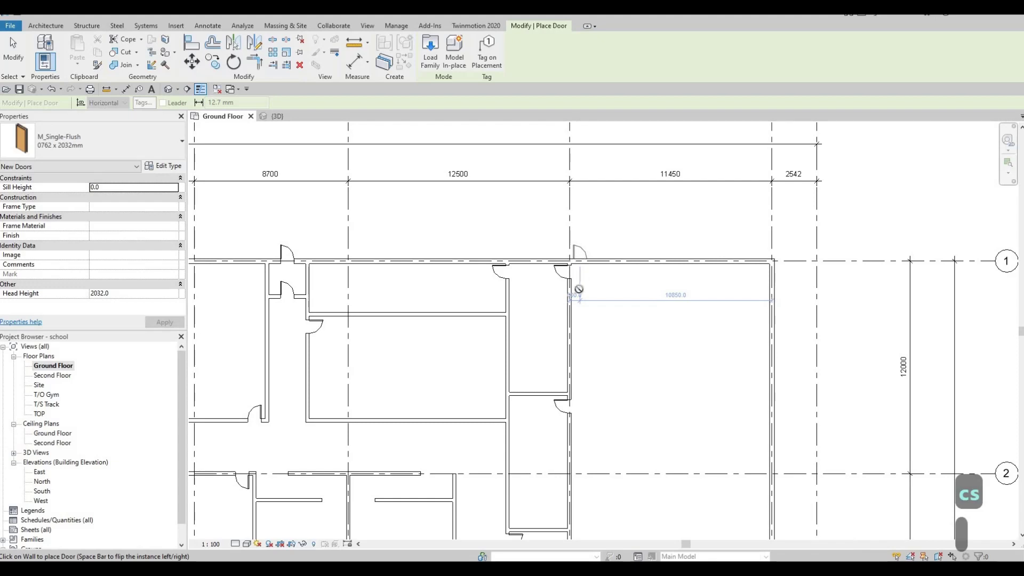
key("Escape")
key("Escape")
scroll(607, 240, "down", 3)
scroll(607, 240, "up", 1)
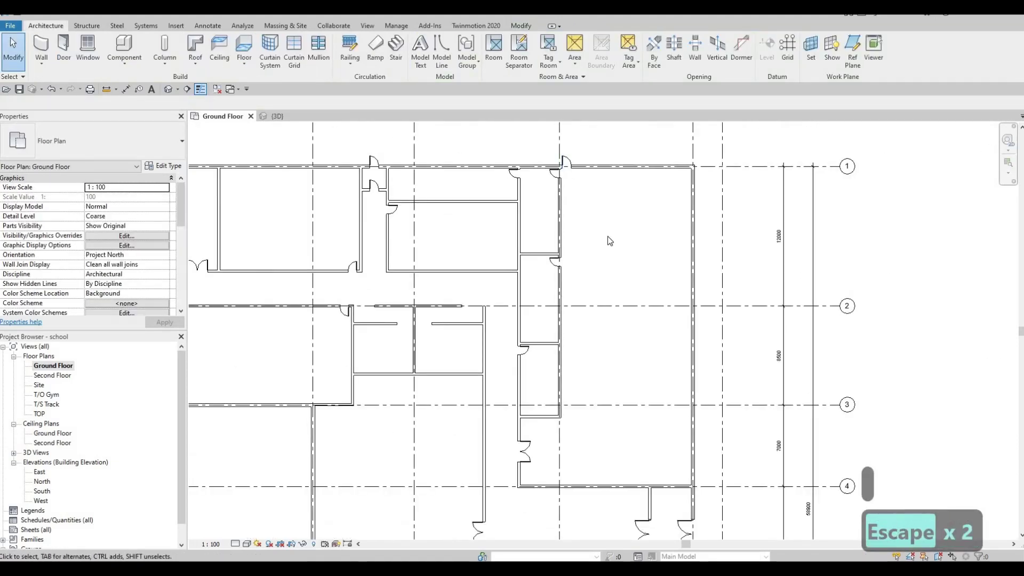
middle_click_drag(622, 294, 622, 249)
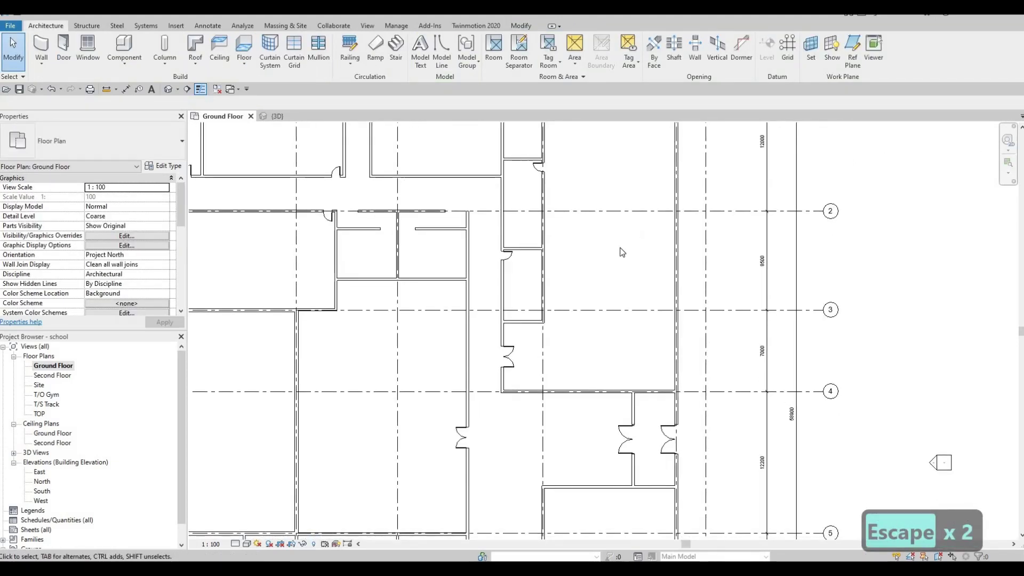
- Place an M_Door-Double-Glass 1800 x 2100mm door in the wall on grid 6 between grids G and H, opening into the large corner room
scroll(614, 259, "down", 2)
middle_click_drag(574, 328, 591, 289)
middle_click_drag(606, 229, 598, 258)
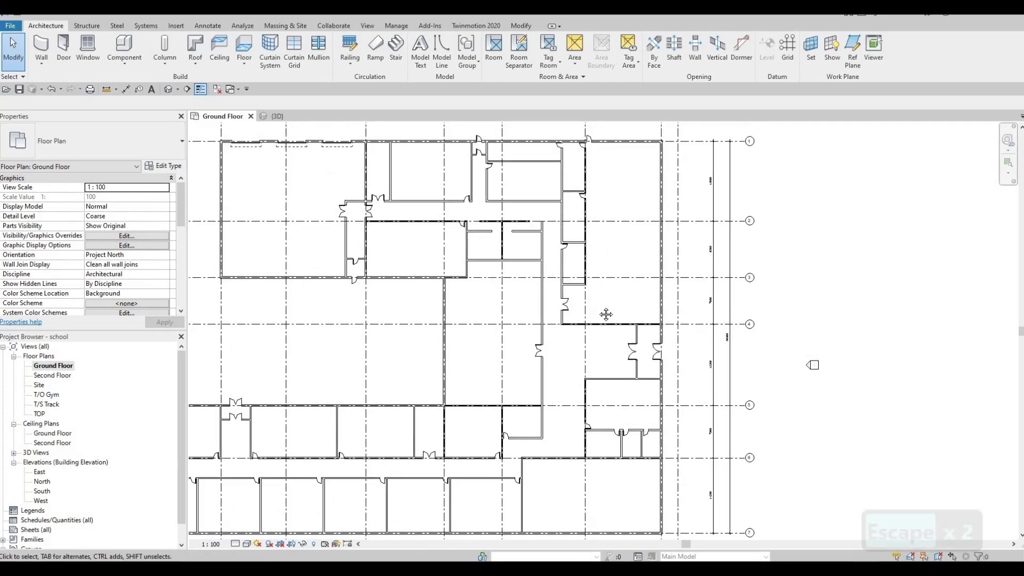
middle_click_drag(606, 314, 610, 226)
scroll(609, 229, "down", 1)
middle_click_drag(559, 369, 577, 332)
scroll(576, 309, "up", 3)
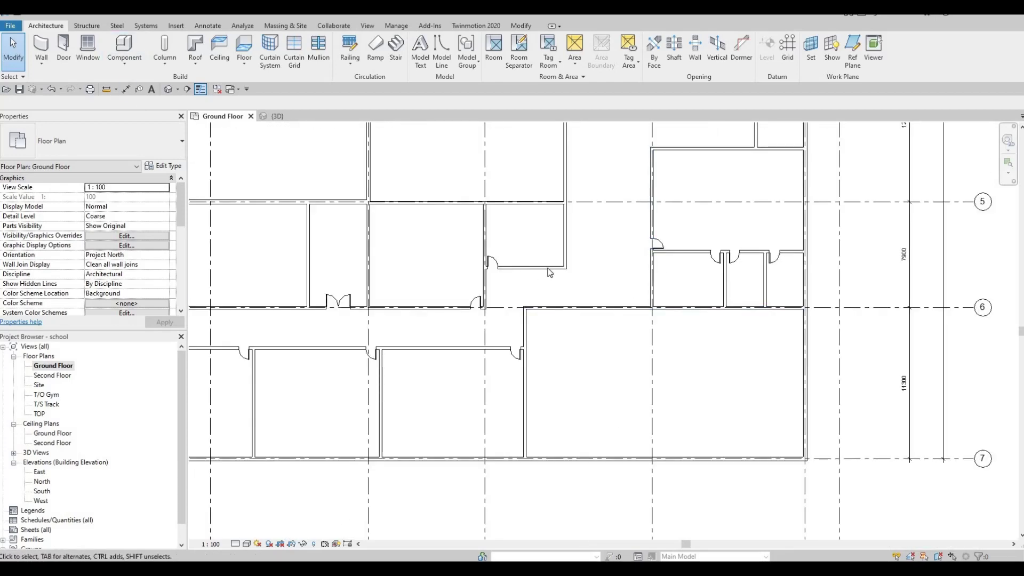
middle_click_drag(625, 357, 609, 499)
left_click(541, 240)
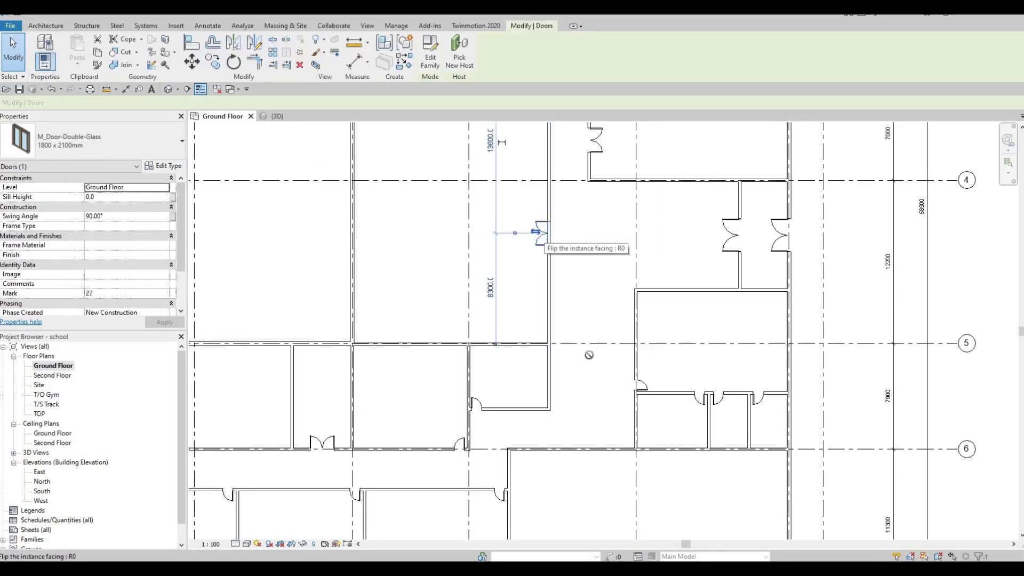
key("c")
key("s")
middle_click_drag(556, 320, 577, 159)
scroll(559, 288, "up", 1)
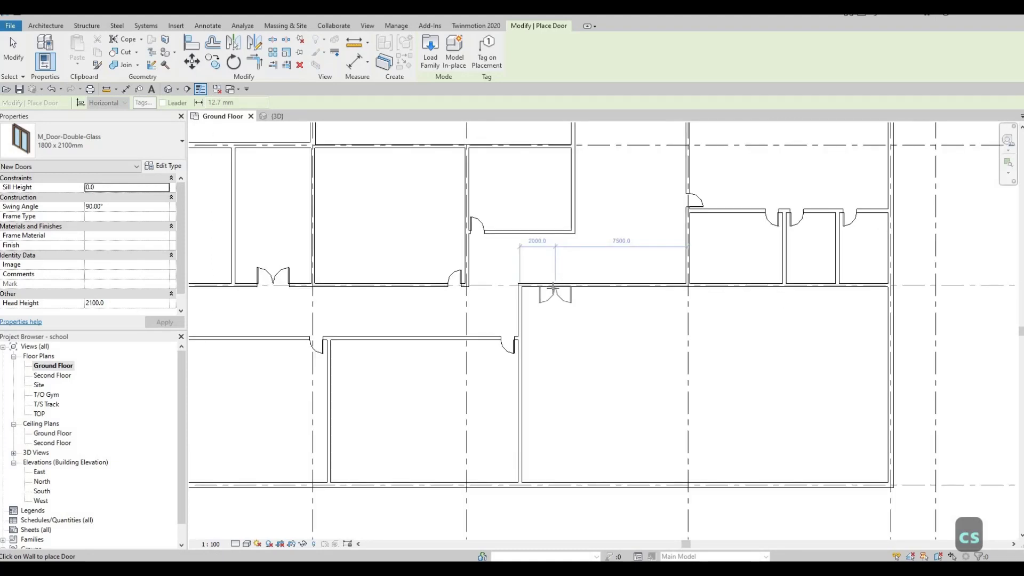
left_click(555, 293)
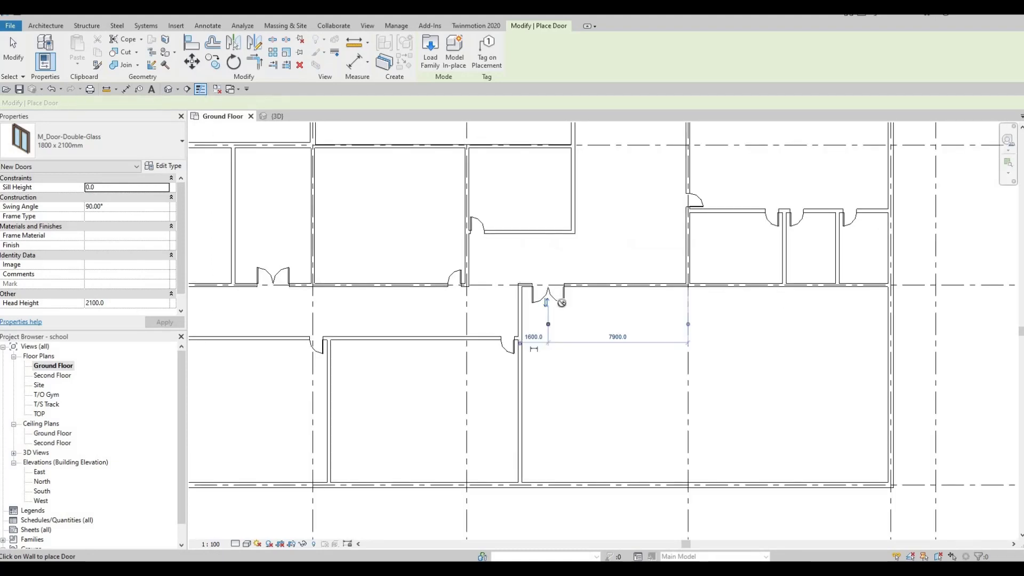
scroll(555, 295, "down", 2)
middle_click_drag(576, 278, 576, 247)
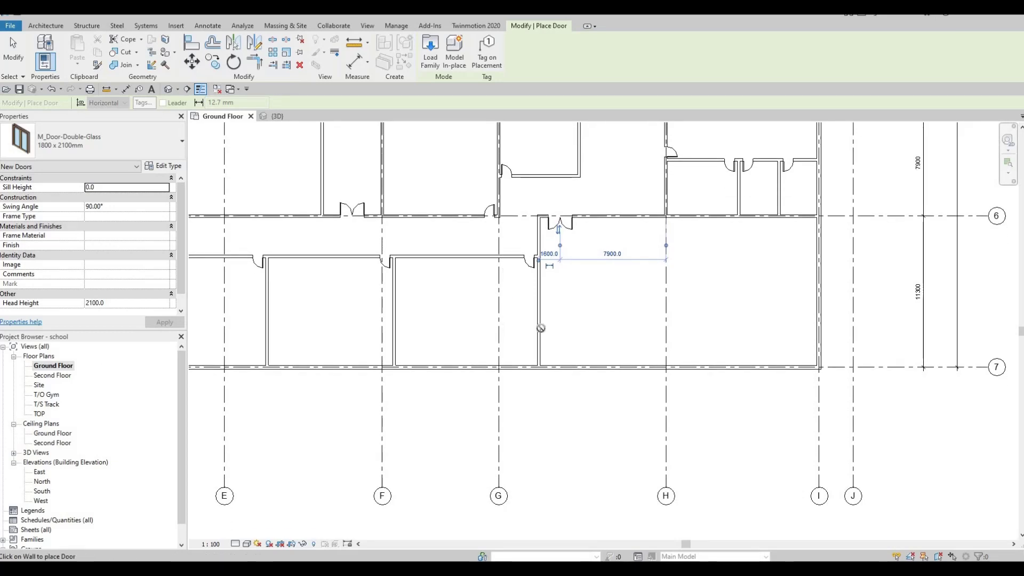
middle_click_drag(599, 306, 564, 341)
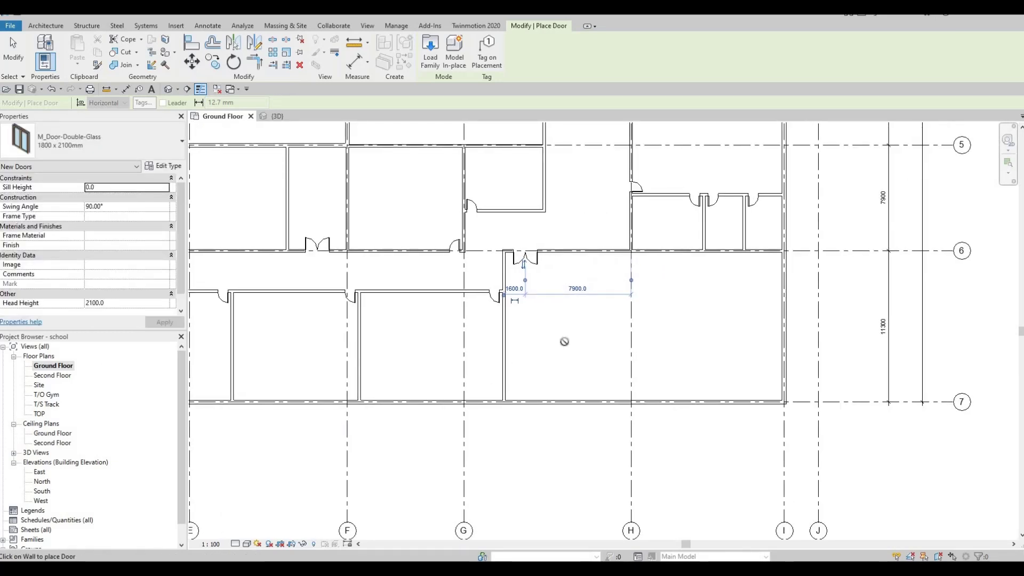
key("Escape")
key("Escape")
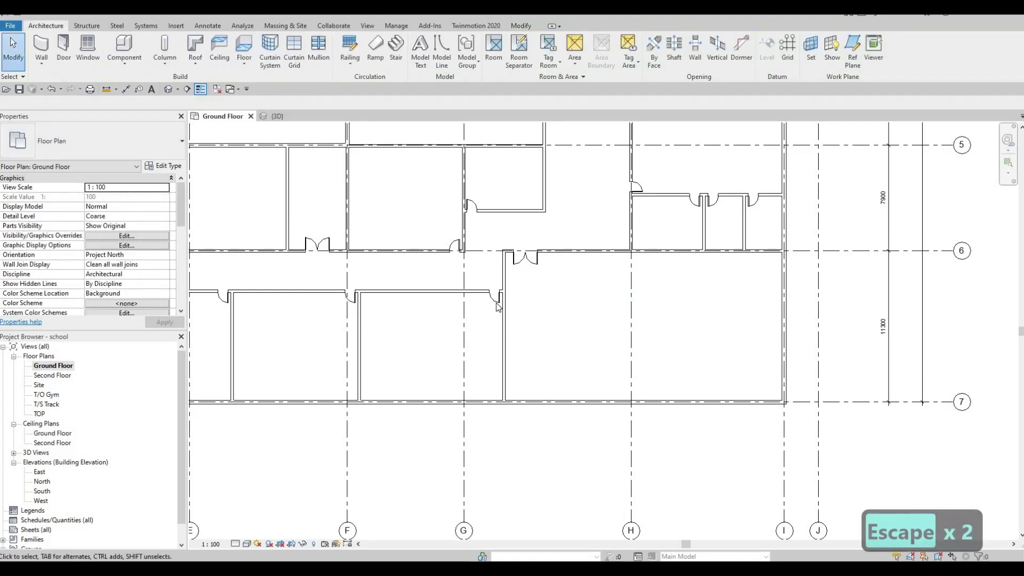
- Place an M_Single-Flush 0762 x 2032mm door in the exterior wall on grid 7, just inside the large corner room and swinging outward
left_click(496, 299)
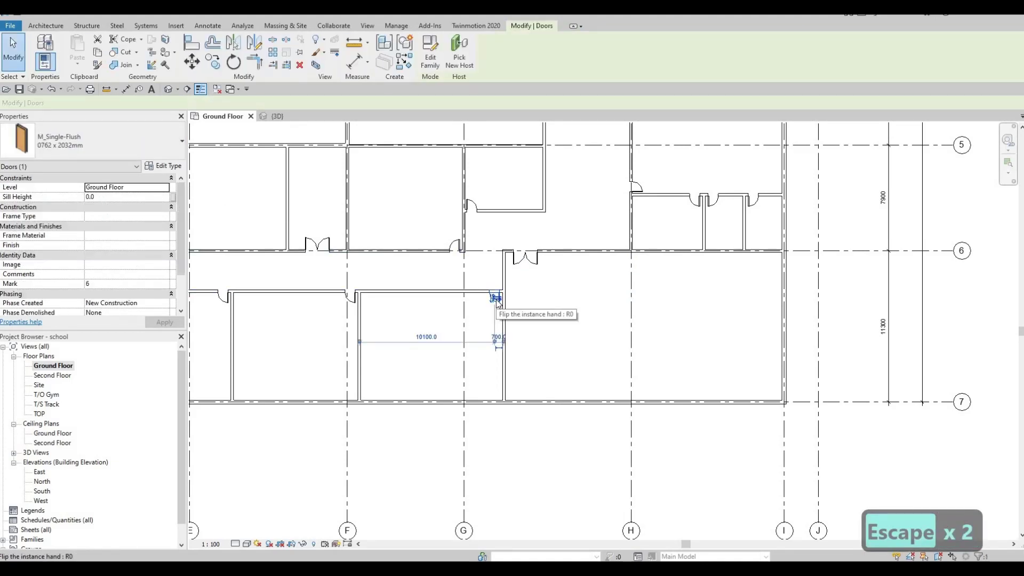
key("c")
key("s")
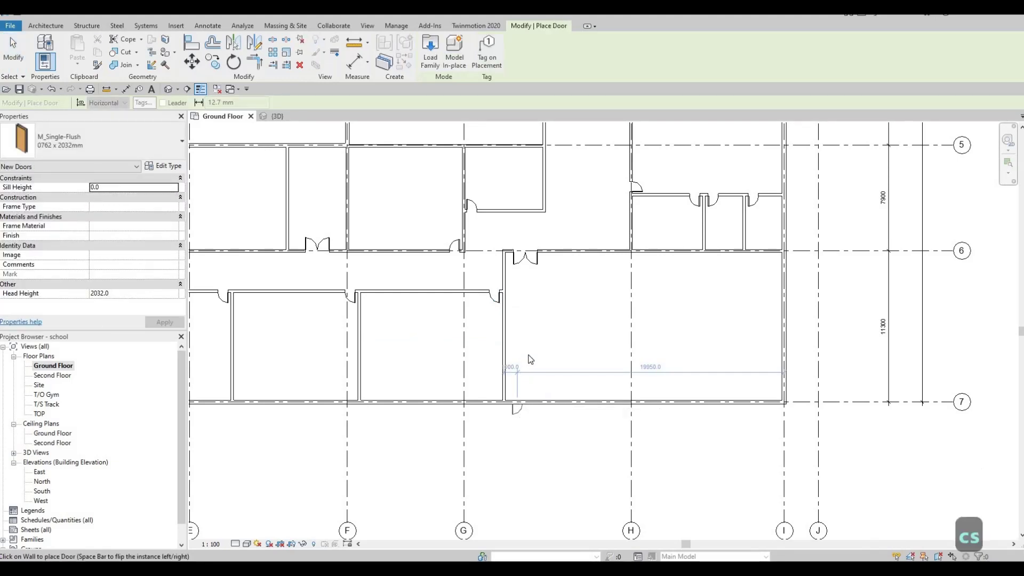
left_click(517, 401)
key("Escape")
key("Escape")
- Examine the whole ground floor plan to check that every room and exit has its doors
middle_click_drag(534, 502, 532, 516)
scroll(532, 516, "down", 5)
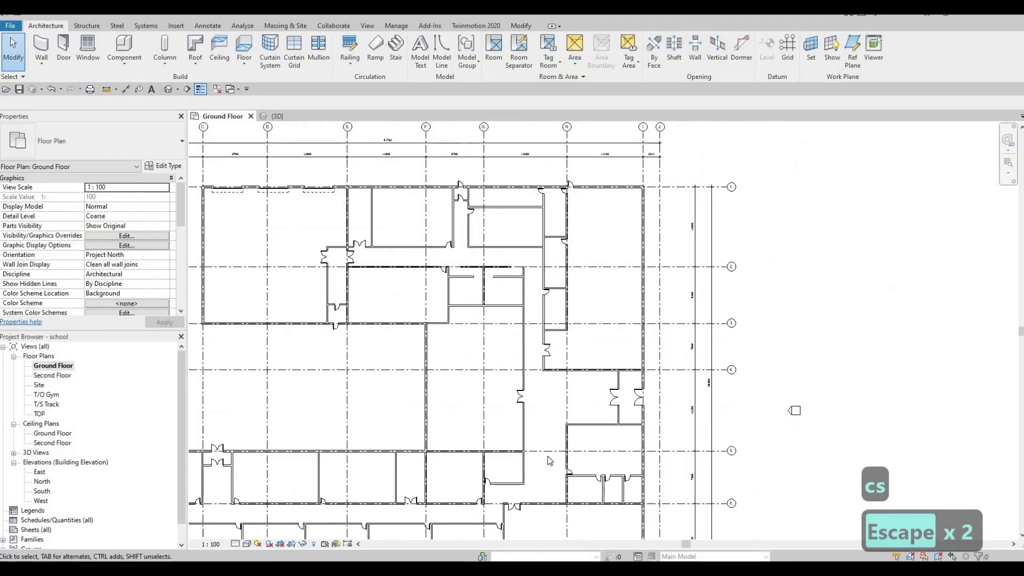
scroll(509, 315, "down", 2)
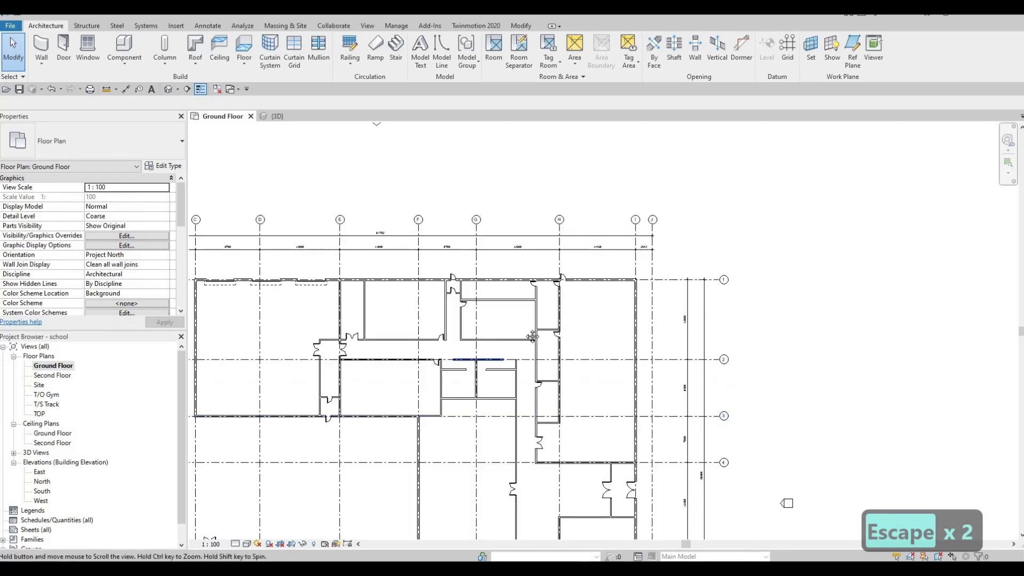
scroll(563, 288, "up", 6)
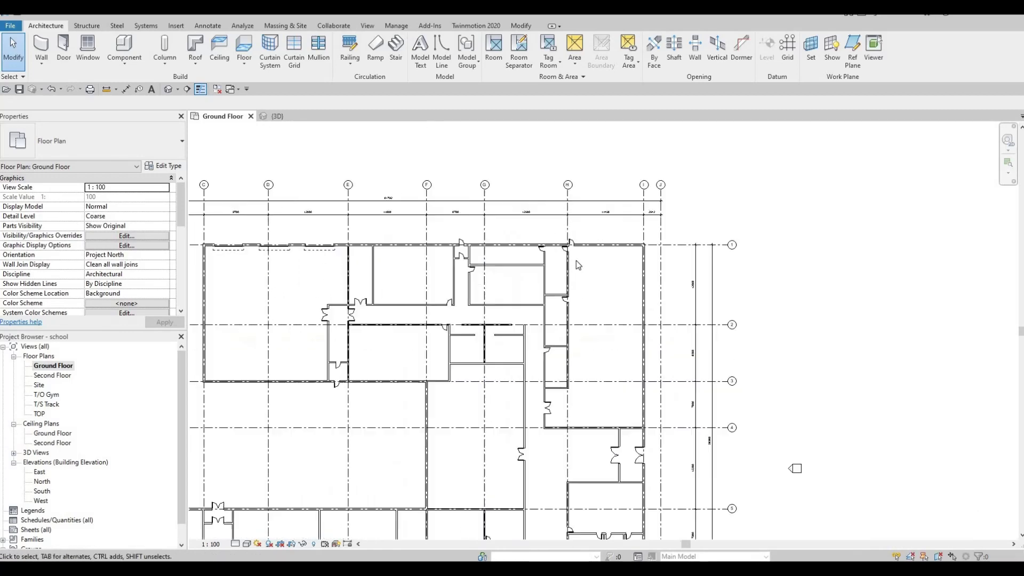
key("F1")
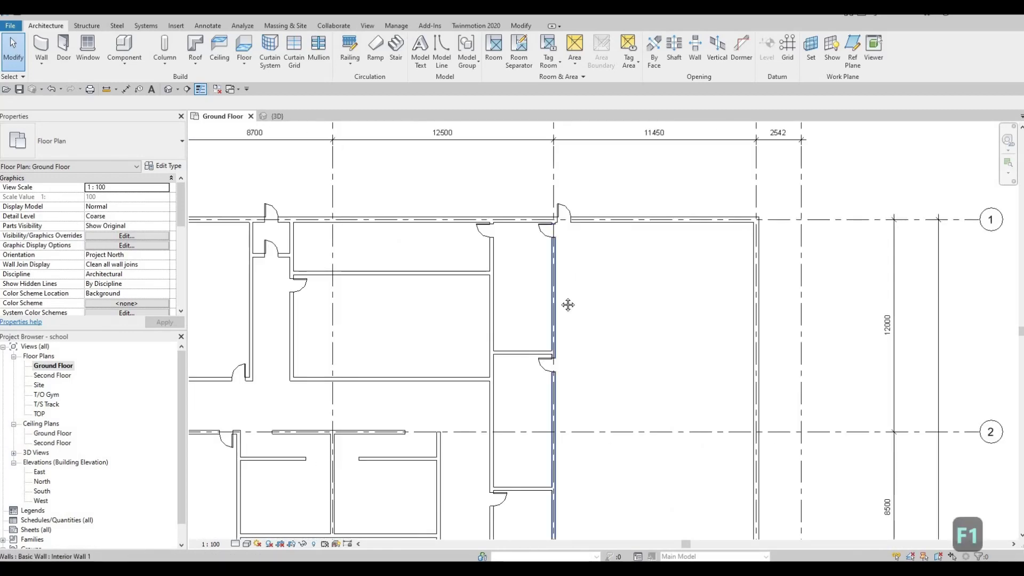
scroll(597, 281, "down", 4)
mouse_move(593, 392)
middle_mouse_down()
mouse_move(585, 321)
mouse_move(603, 310)
middle_mouse_up()
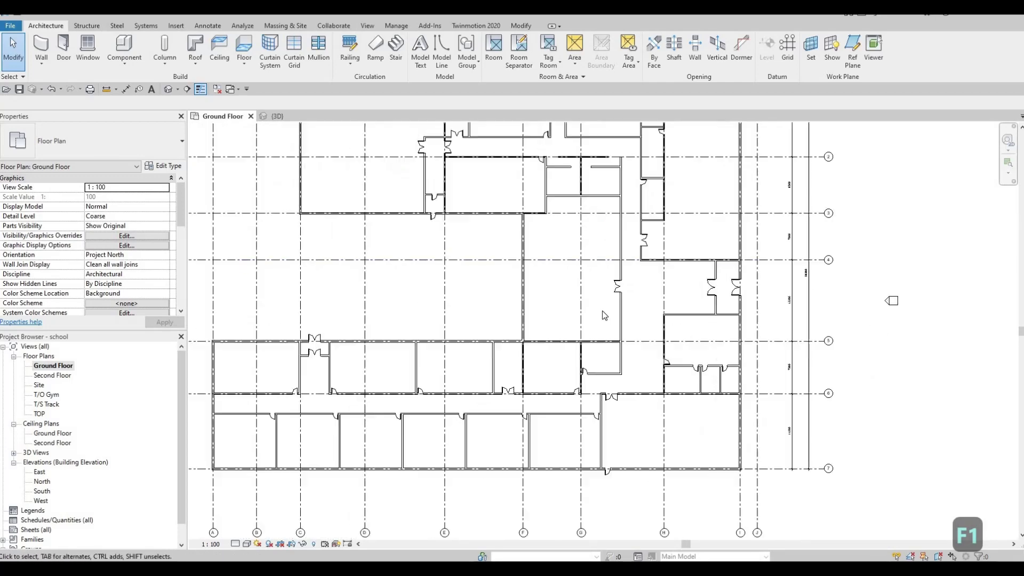
mouse_move(648, 353)
middle_mouse_down()
mouse_move(662, 312)
mouse_move(693, 310)
middle_mouse_up()
scroll(694, 309, "up", 2)
middle_click_drag(514, 327, 619, 318)
scroll(619, 318, "down", 1)
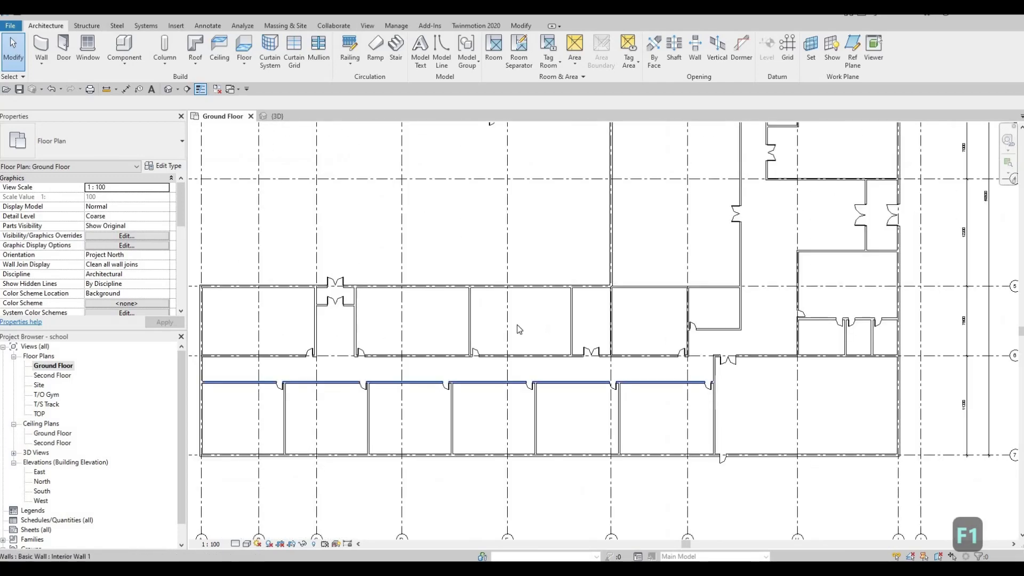
middle_click_drag(375, 364, 616, 306)
scroll(616, 306, "down", 1)
middle_click_drag(725, 293, 663, 320)
middle_click_drag(877, 340, 768, 368)
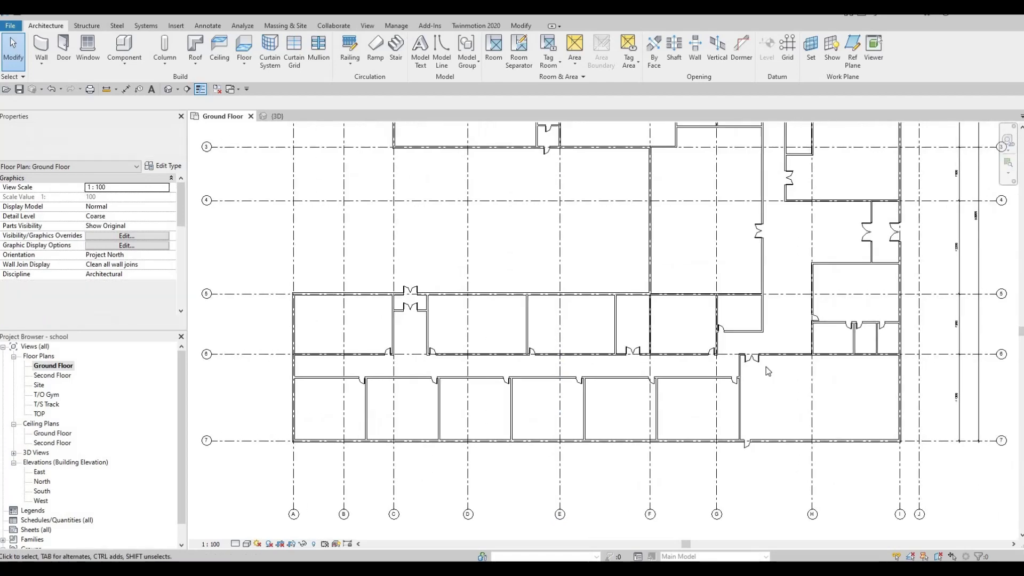
mouse_move(805, 338)
middle_mouse_down()
mouse_move(715, 363)
mouse_move(721, 388)
mouse_move(689, 389)
middle_mouse_up()
middle_click_drag(736, 361, 711, 434)
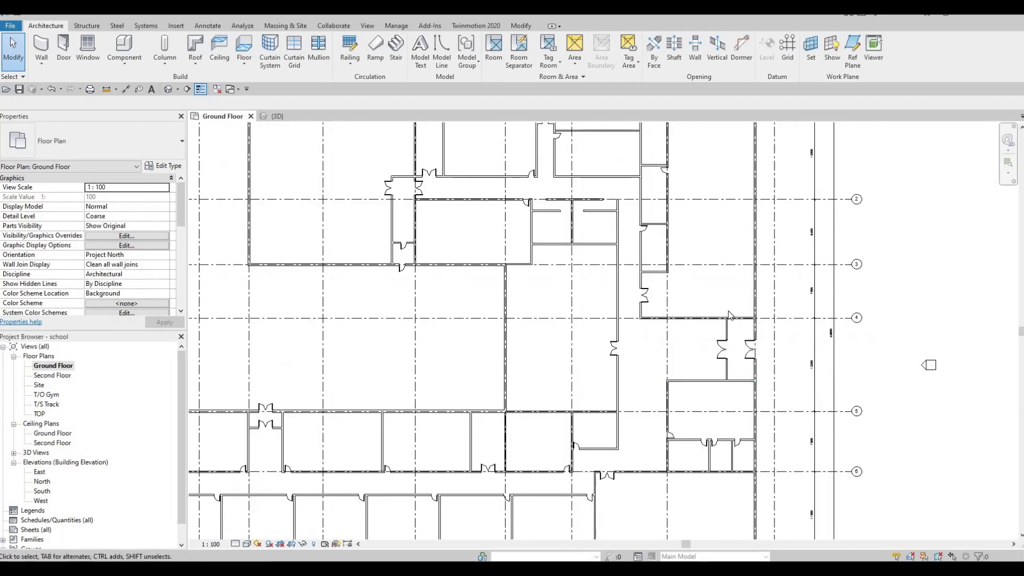
middle_click_drag(721, 293, 719, 346)
middle_click_drag(735, 233, 736, 266)
middle_click_drag(723, 374, 742, 290)
scroll(741, 290, "down", 1)
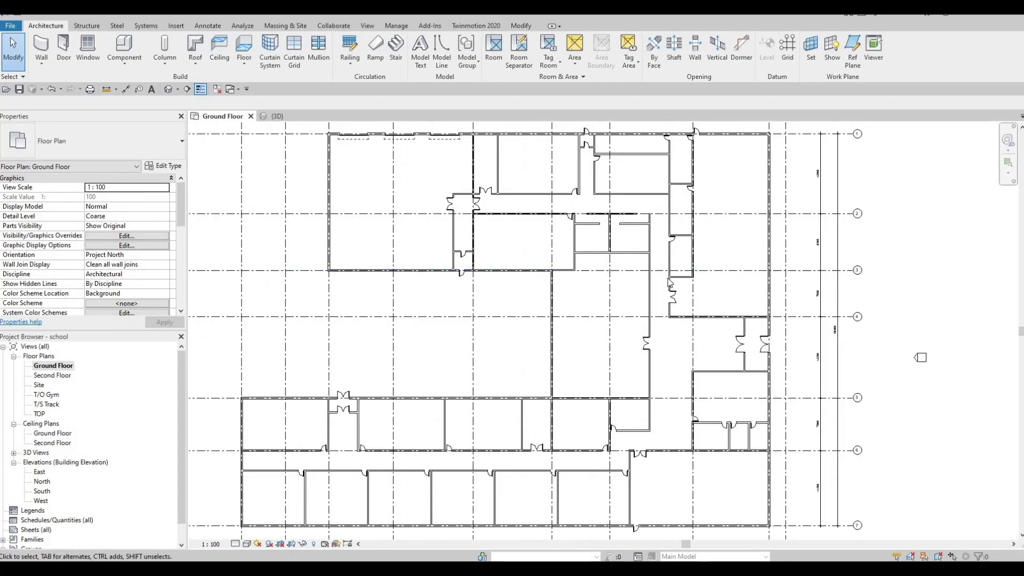
middle_click_drag(684, 210, 676, 280)
middle_click_drag(411, 230, 459, 247)
scroll(467, 267, "up", 1)
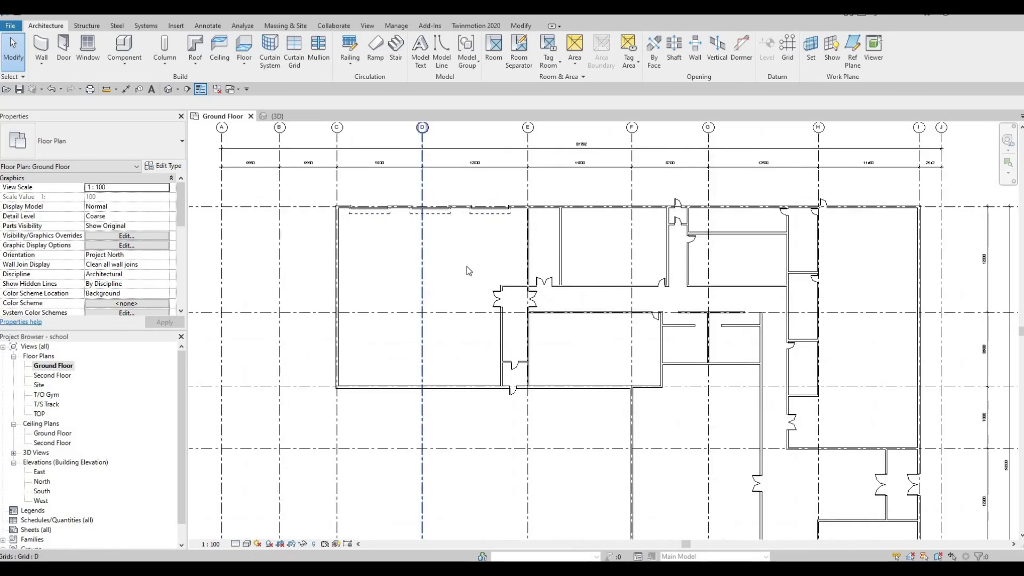
middle_click_drag(463, 295, 465, 216)
middle_click_drag(519, 252, 504, 277)
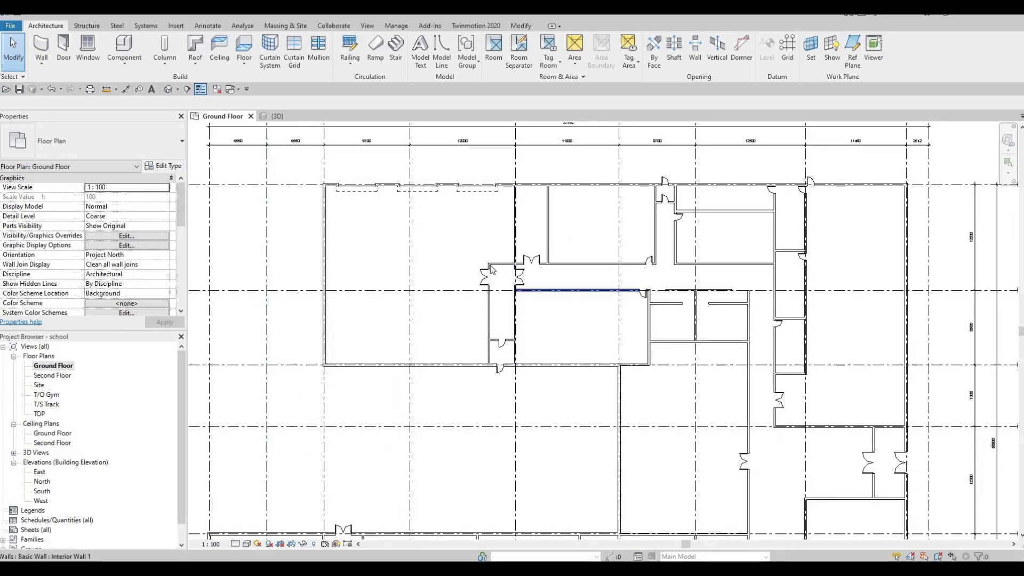
middle_click_drag(583, 295, 497, 302)
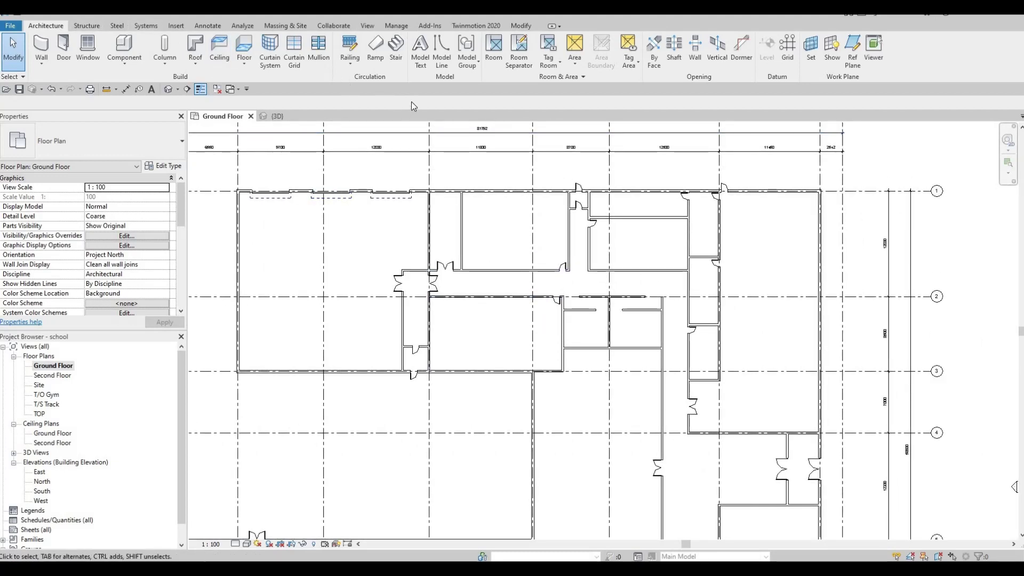
- Place tagged rooms in the enclosed space crossing grid 5 between grids H and I and in the three small spaces along grid 6
left_click(494, 50)
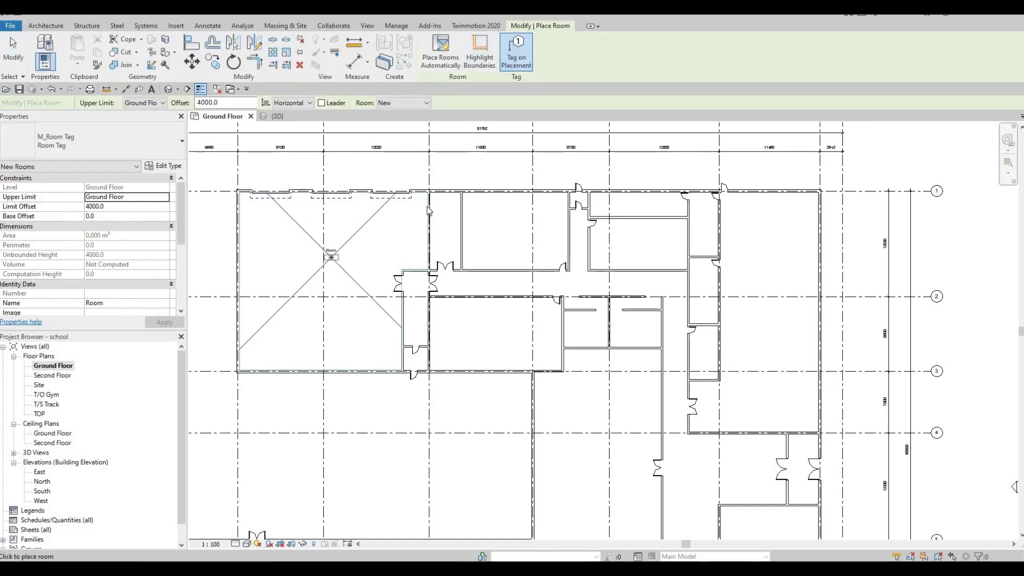
middle_click_drag(330, 258, 442, 216)
scroll(432, 212, "down", 1)
scroll(440, 193, "up", 3)
scroll(418, 220, "up", 2)
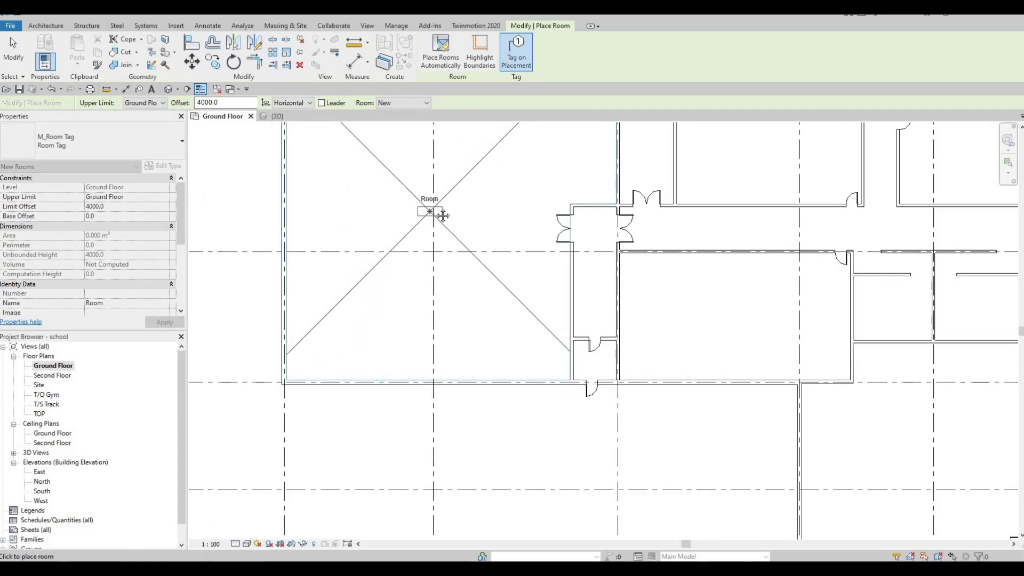
scroll(439, 214, "down", 1)
scroll(438, 209, "down", 2)
middle_click_drag(606, 276, 357, 162)
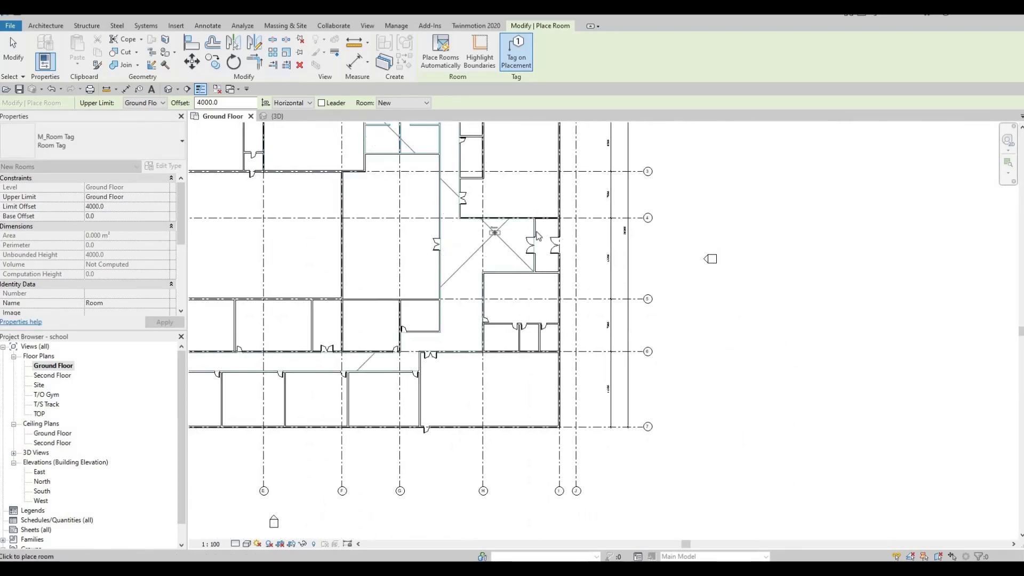
scroll(537, 236, "up", 4)
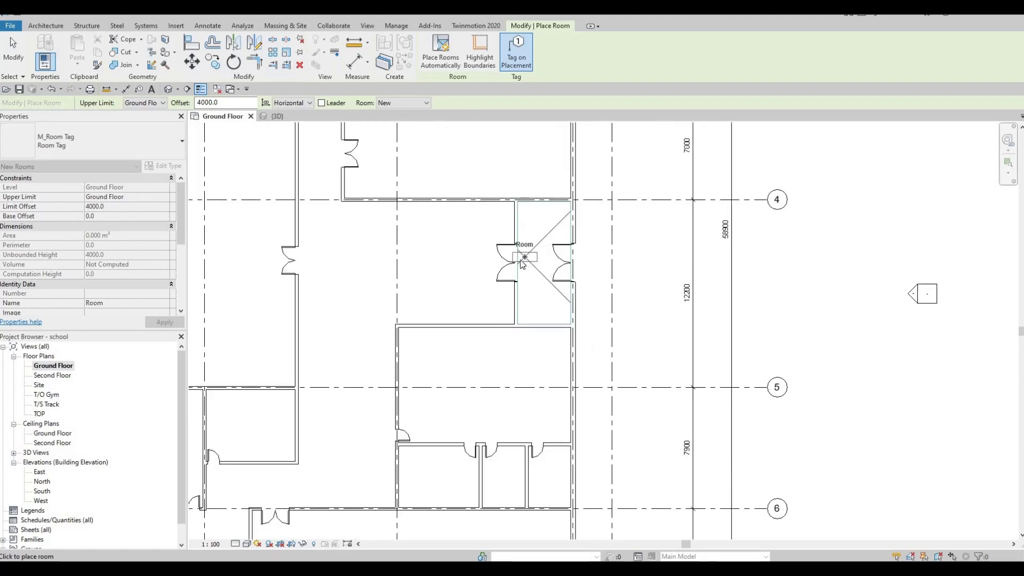
middle_click_drag(541, 281, 561, 292)
scroll(541, 291, "up", 2)
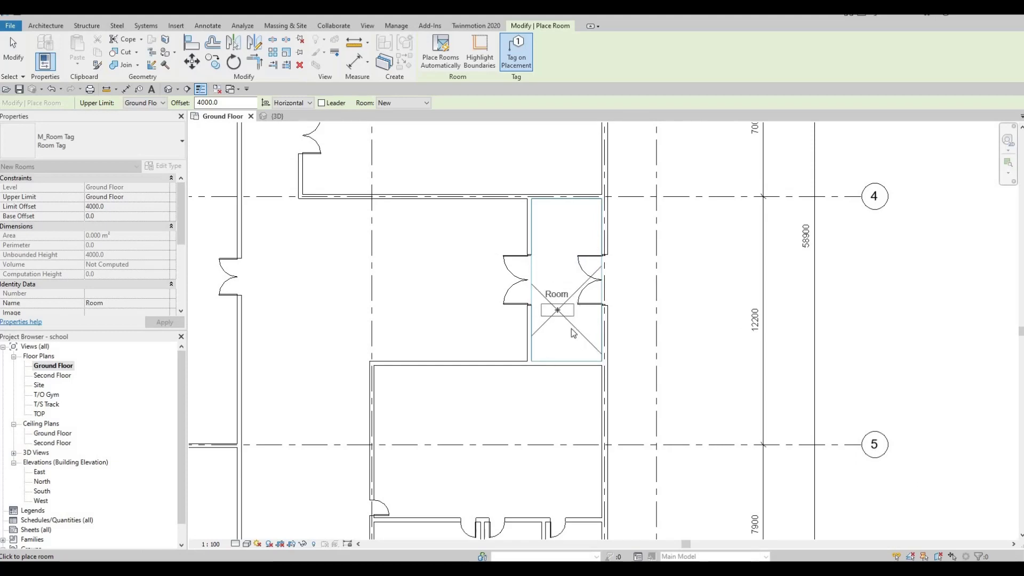
scroll(554, 330, "down", 3)
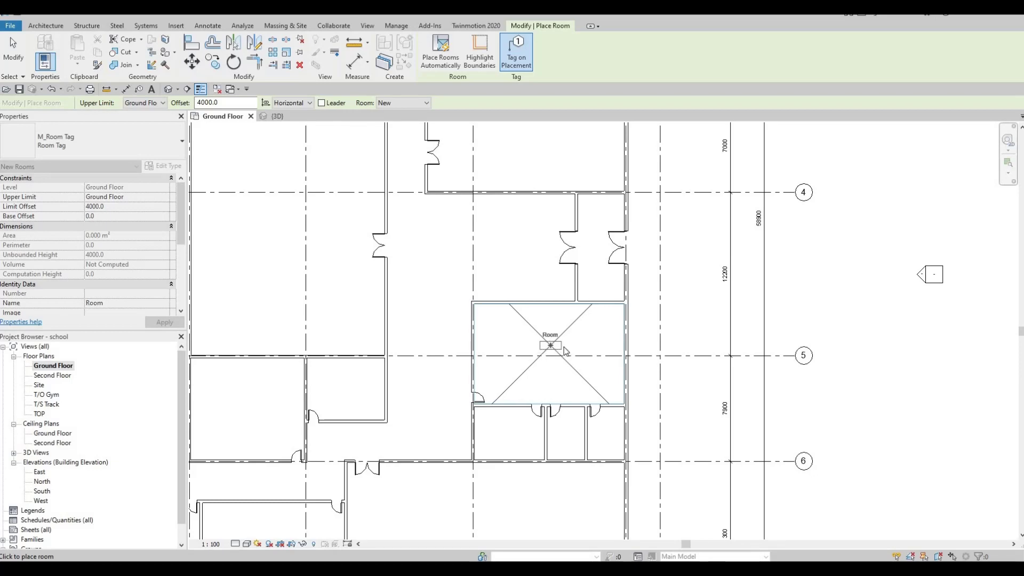
left_click(550, 345)
middle_click_drag(546, 365, 581, 290)
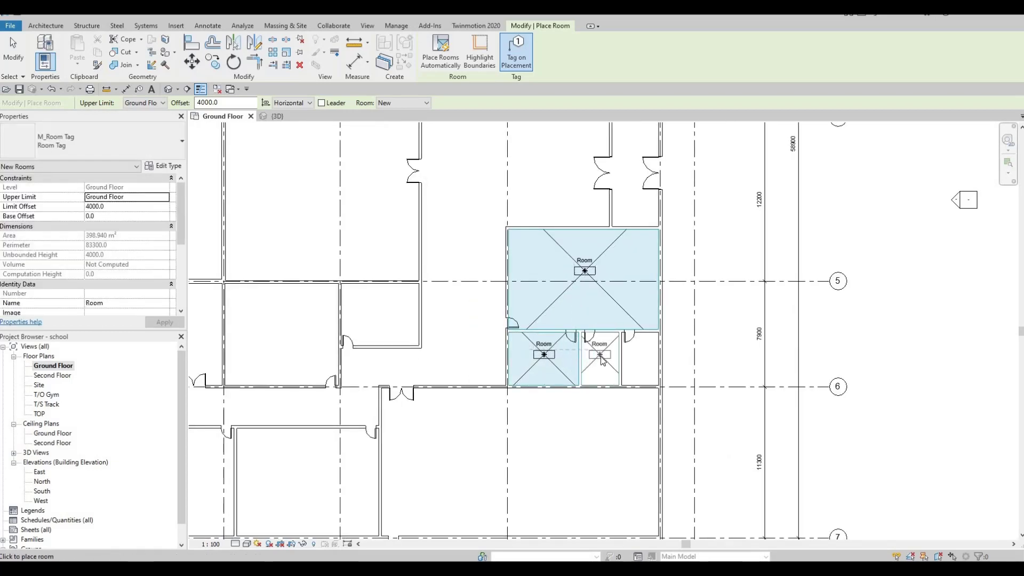
left_click(600, 356)
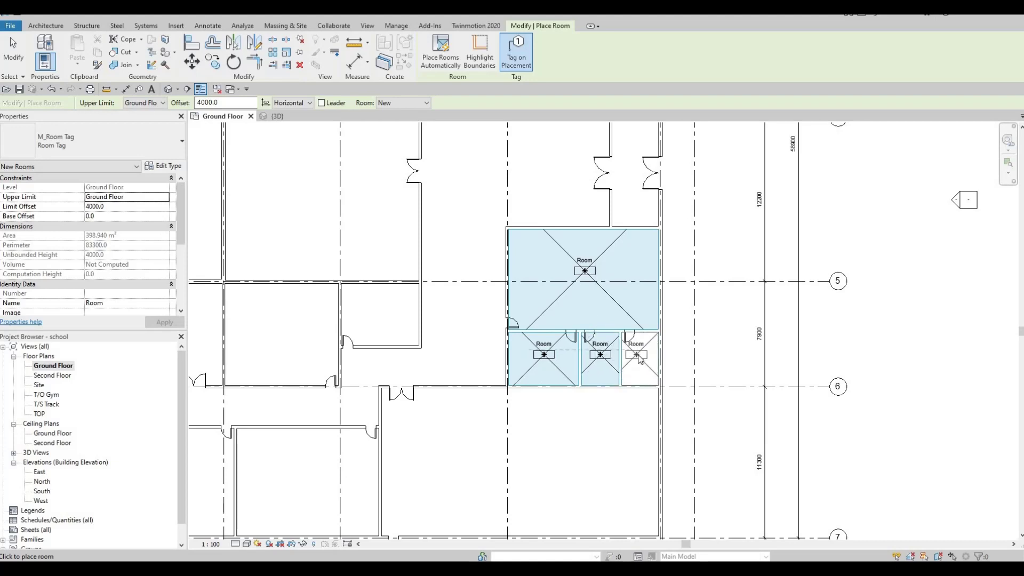
- Place tagged rooms in the exit passage between the double doors and in the large space between grids H and I from grid 1 to 4
middle_click_drag(636, 177, 627, 288)
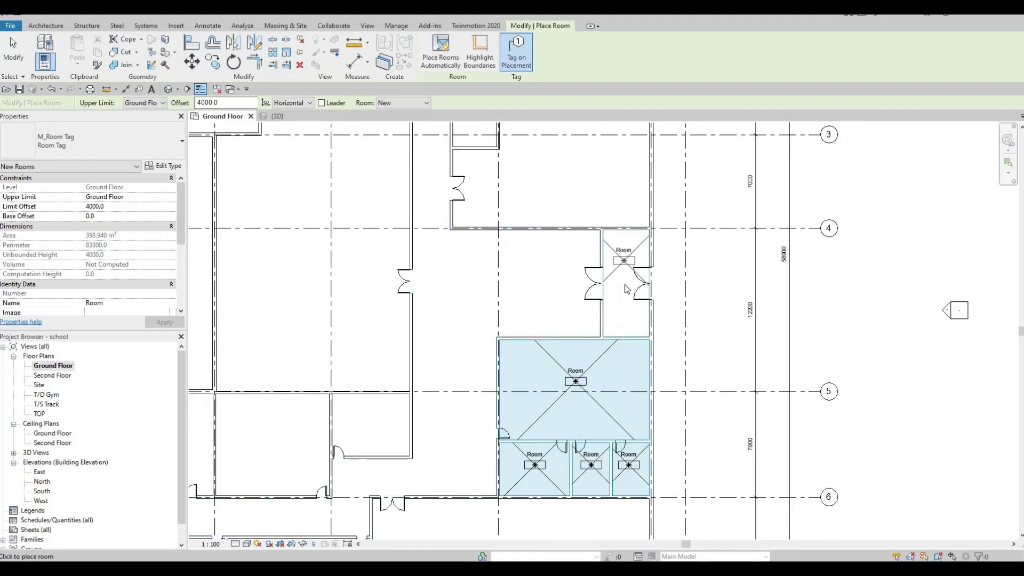
middle_click_drag(572, 219, 570, 401)
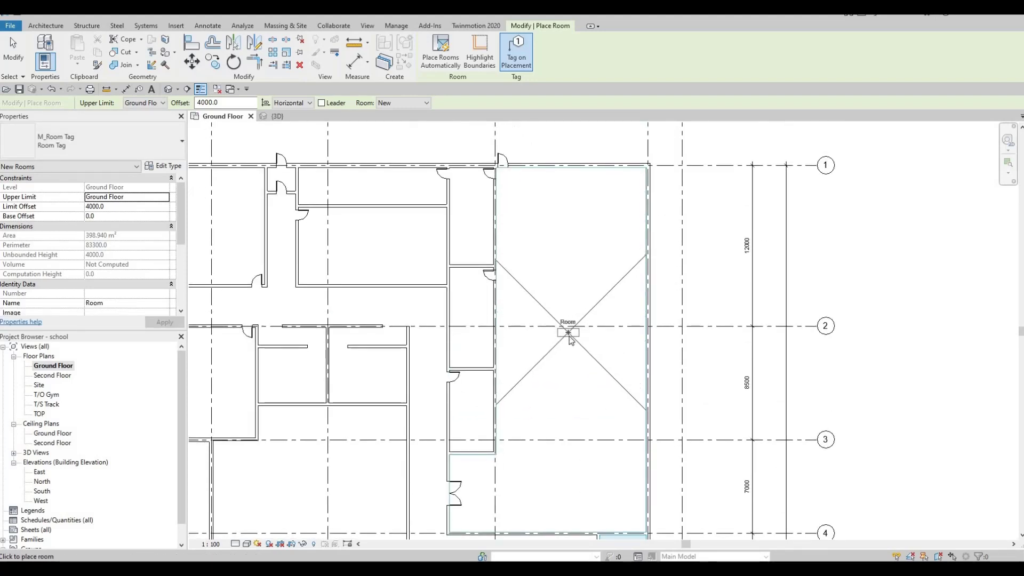
left_click(559, 333)
- Place tagged rooms in the three narrow spaces beside grid H and in the adjoining larger space between grids 1 and 2
scroll(570, 338, "down", 2)
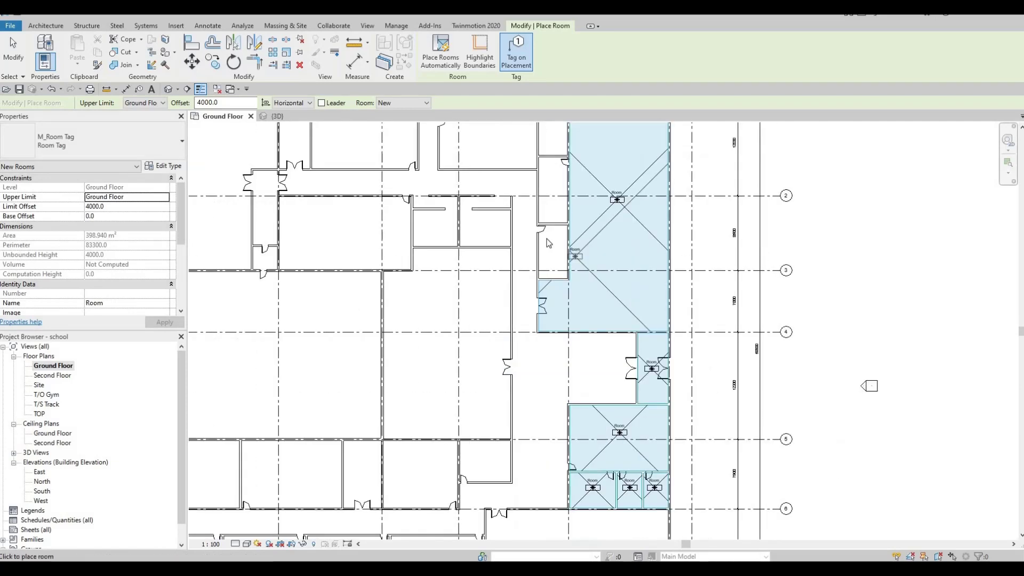
scroll(552, 261, "up", 1)
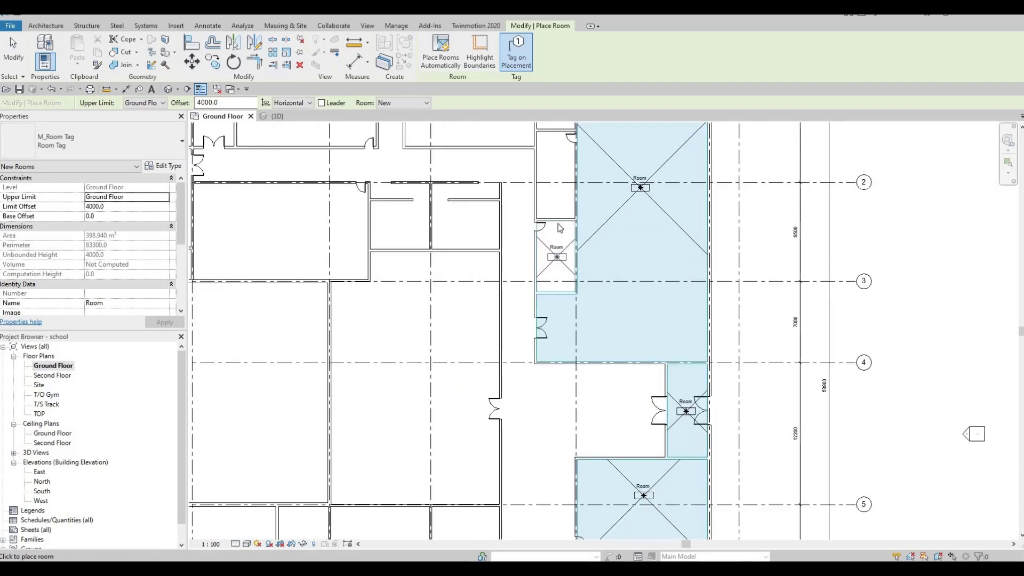
left_click(557, 286)
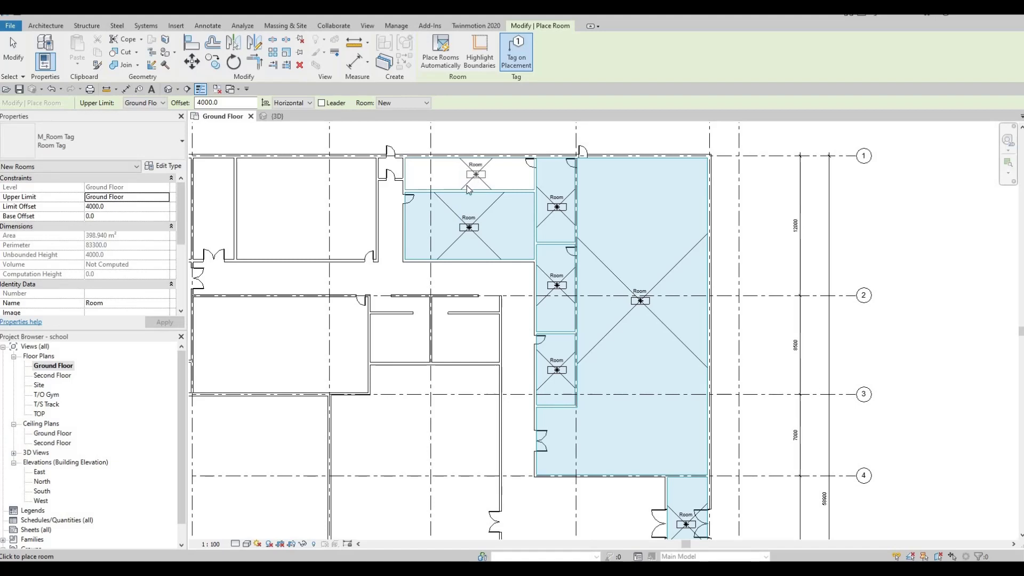
- Place tagged rooms in the narrow space below grid 1 crossing grid G and in the large space between grids 6 and 7 crossing grid H
left_click(467, 189)
scroll(504, 223, "down", 1)
middle_click_drag(460, 294, 494, 223)
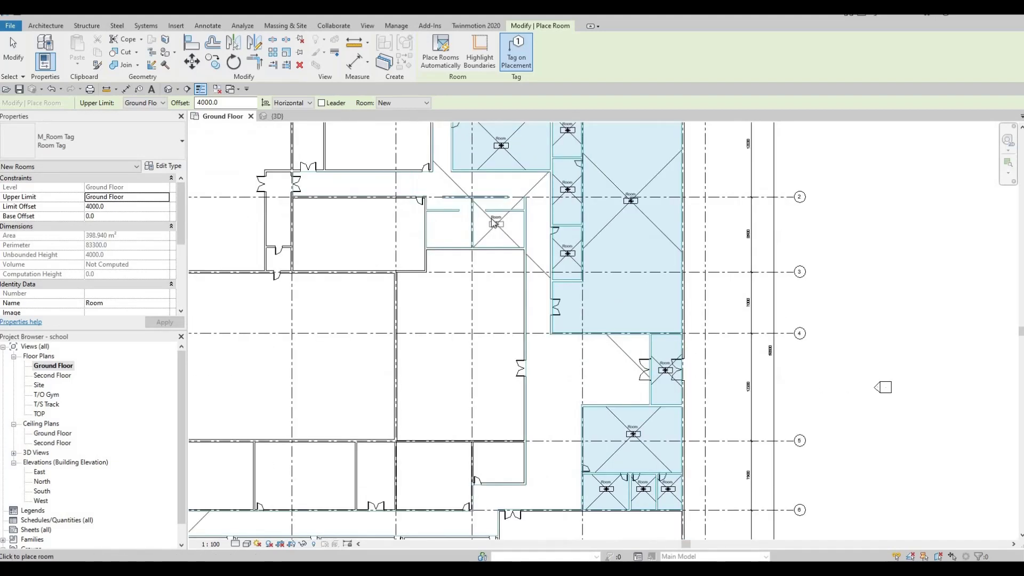
scroll(497, 240, "up", 1)
scroll(495, 222, "up", 1)
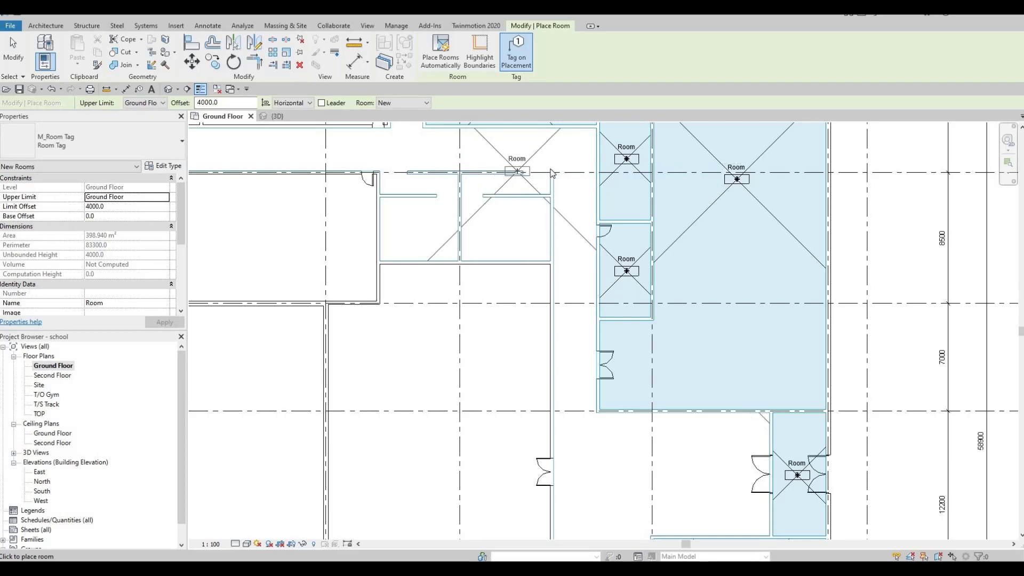
middle_click_drag(561, 341, 585, 222)
scroll(583, 224, "down", 1)
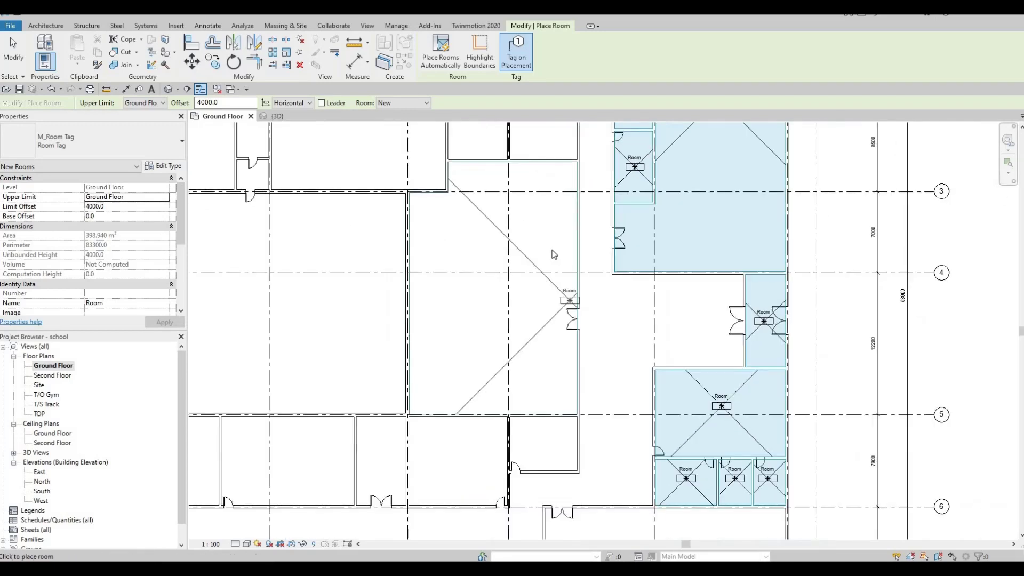
middle_click_drag(622, 396, 588, 163)
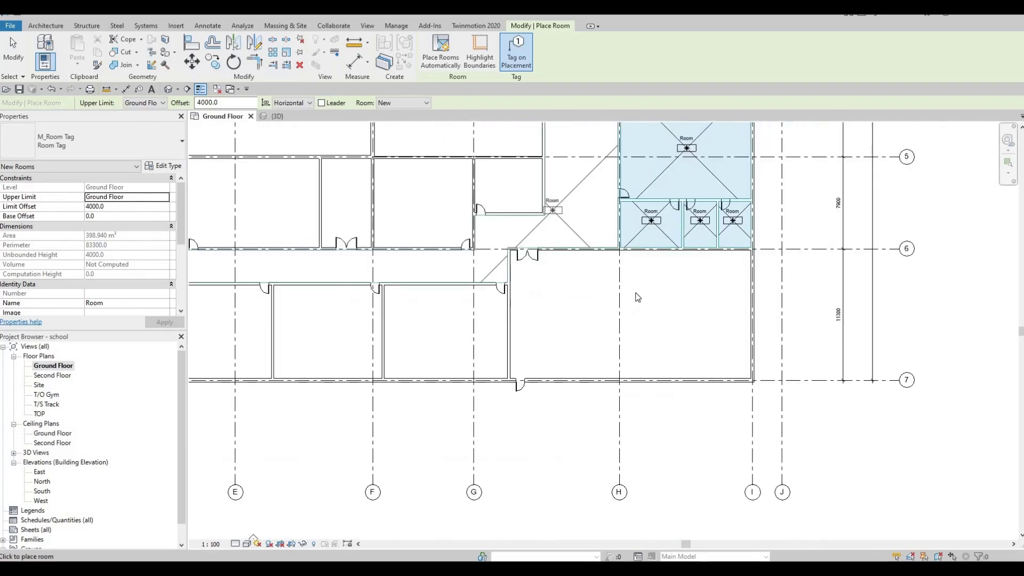
middle_click_drag(639, 340, 633, 299)
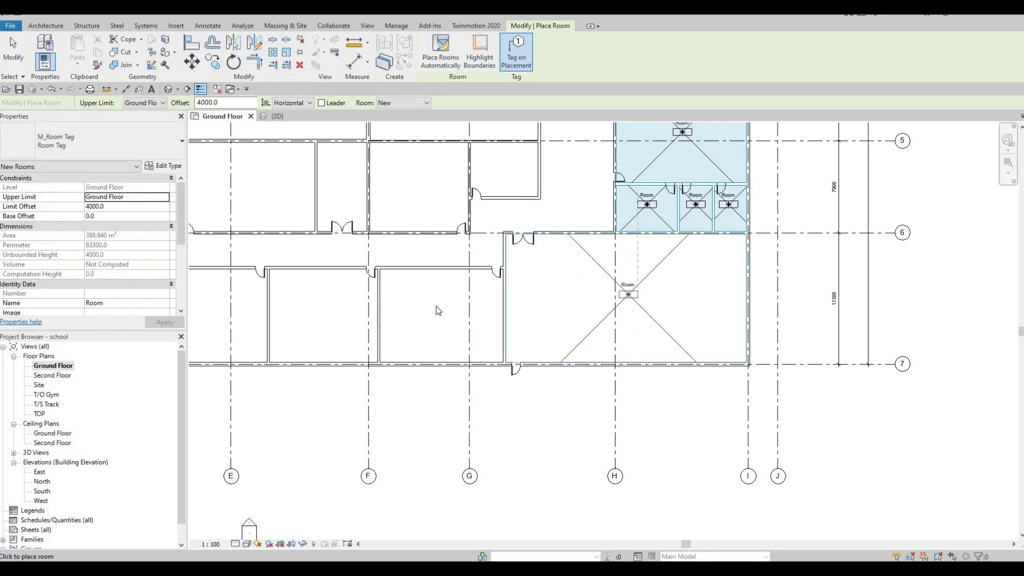
left_click(628, 295)
- Place tagged rooms in the six spaces along grid 7 from grid A past G and in the three larger spaces between grids 5 and 6
middle_click_drag(375, 316, 644, 310)
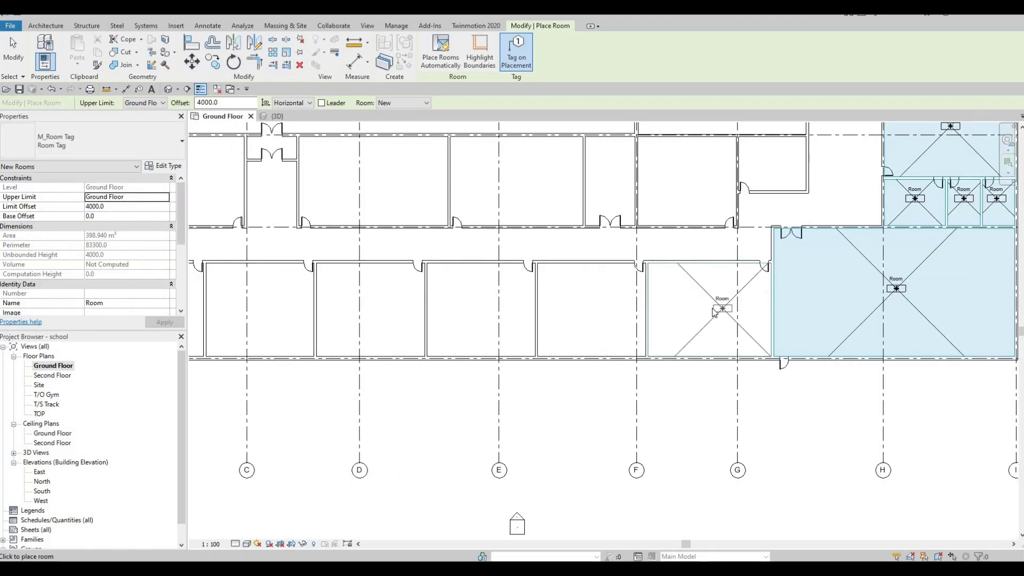
left_click(593, 308)
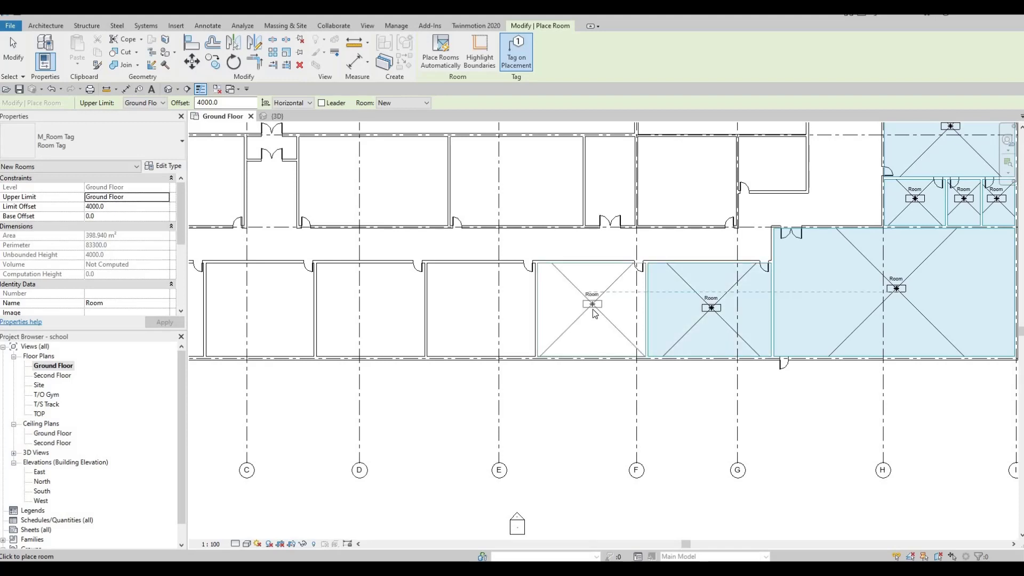
left_click(487, 314)
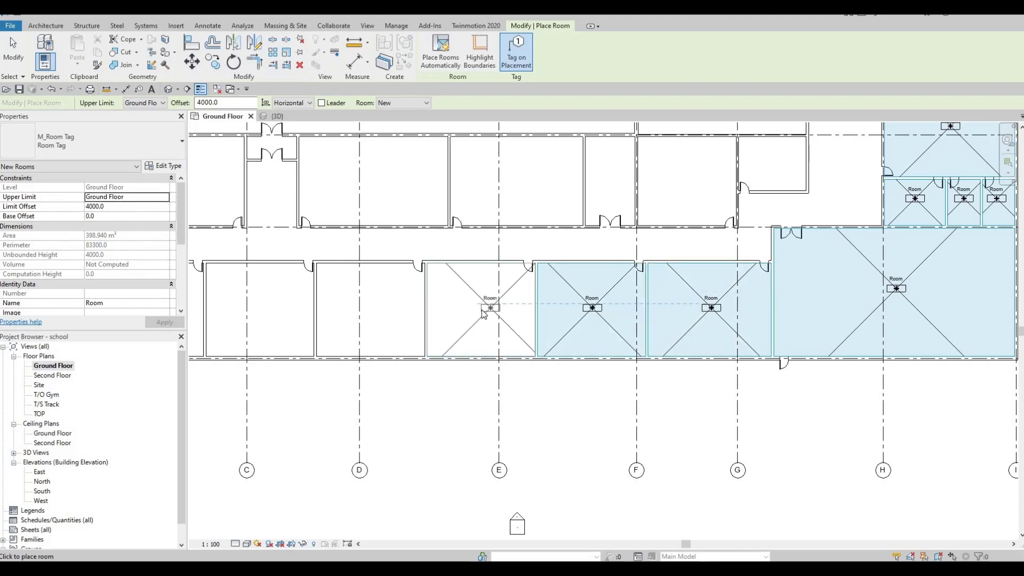
left_click(370, 309)
middle_click_drag(257, 312, 437, 321)
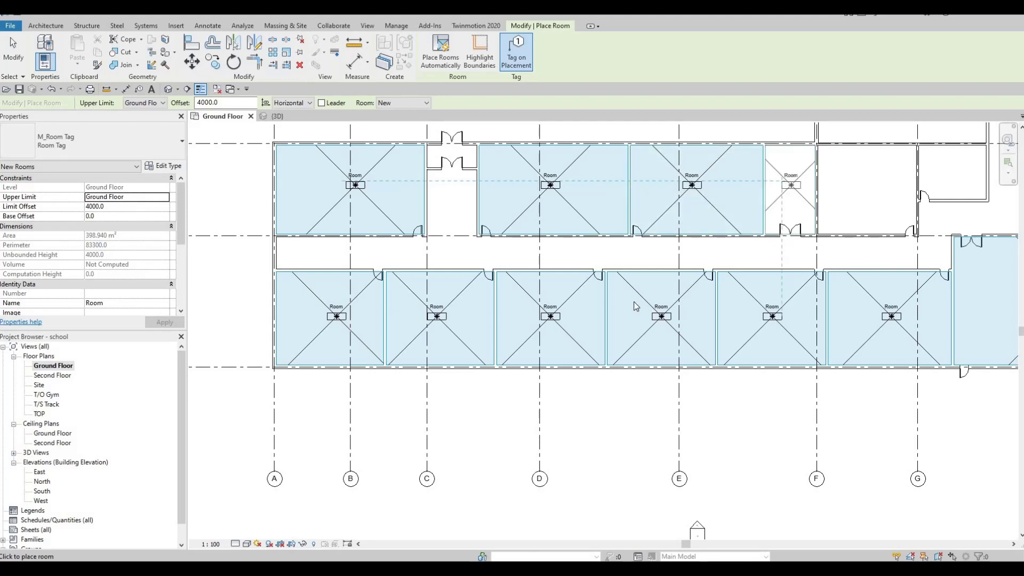
- Place tagged rooms in the remaining spaces around grids F and G between grids 5 and 6 and in the large space directly above
middle_click_drag(868, 193, 633, 302)
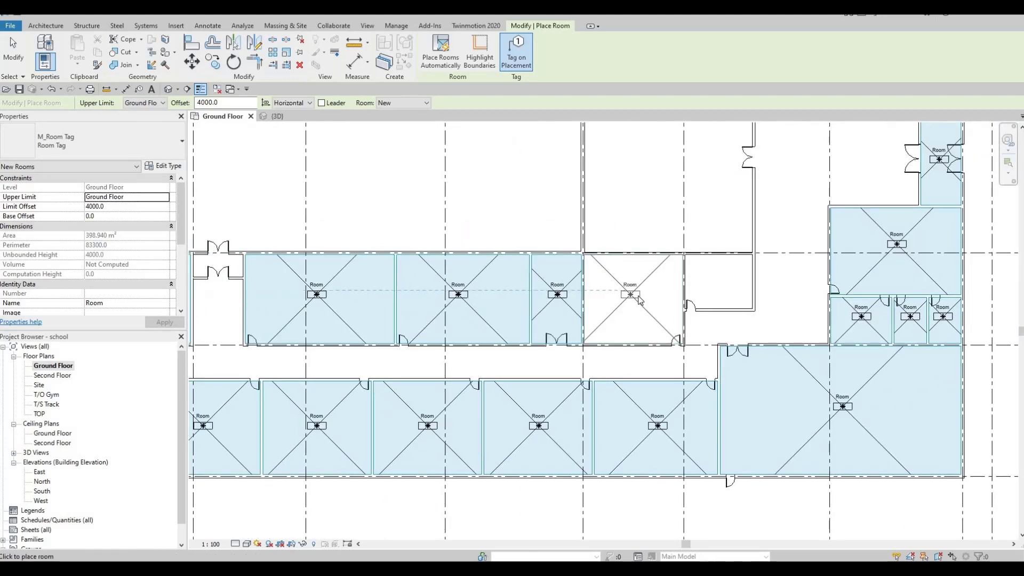
left_click(719, 279)
middle_click_drag(706, 215, 695, 400)
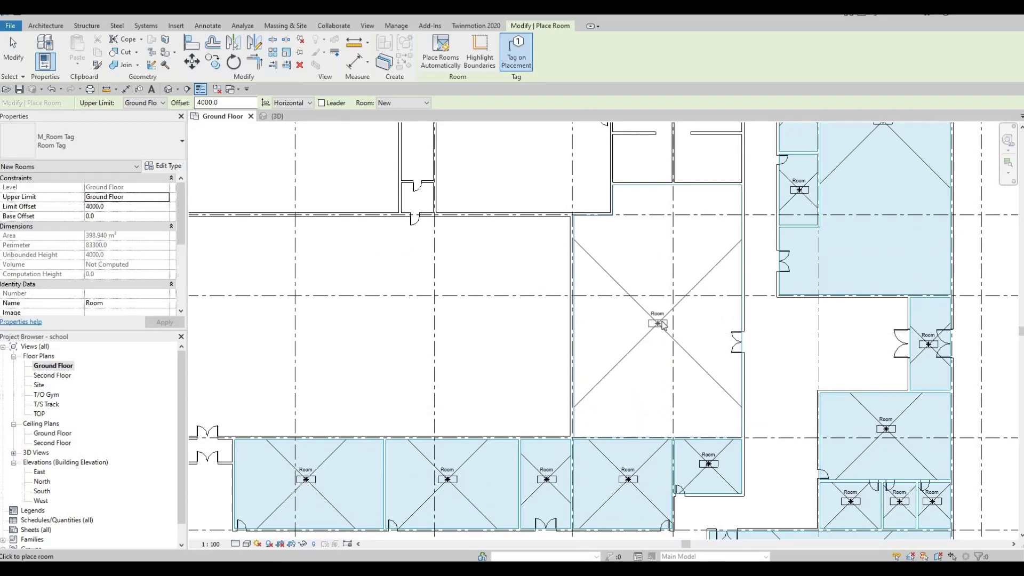
left_click(661, 320)
- Place tagged rooms in the spaces between grids 1 and 3 from C past F: one below grid 2, two below grid 1, and the large one
middle_click_drag(527, 166, 582, 373)
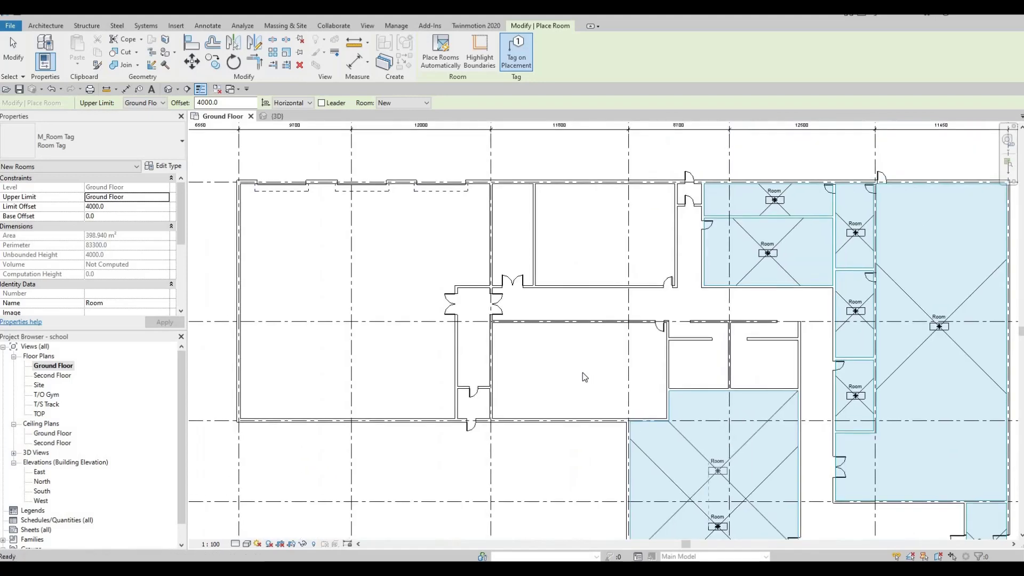
left_click(609, 234)
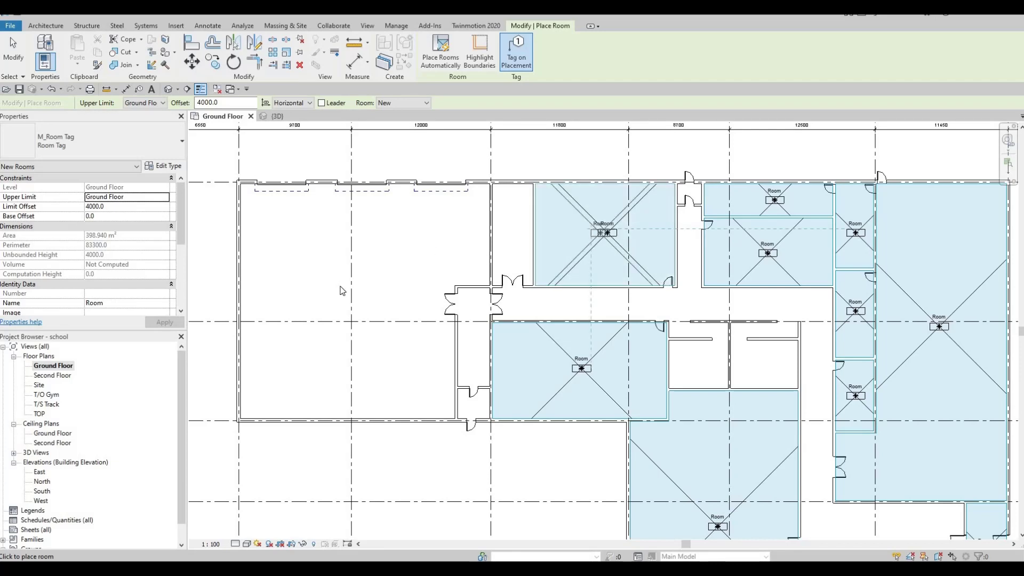
left_click(513, 233)
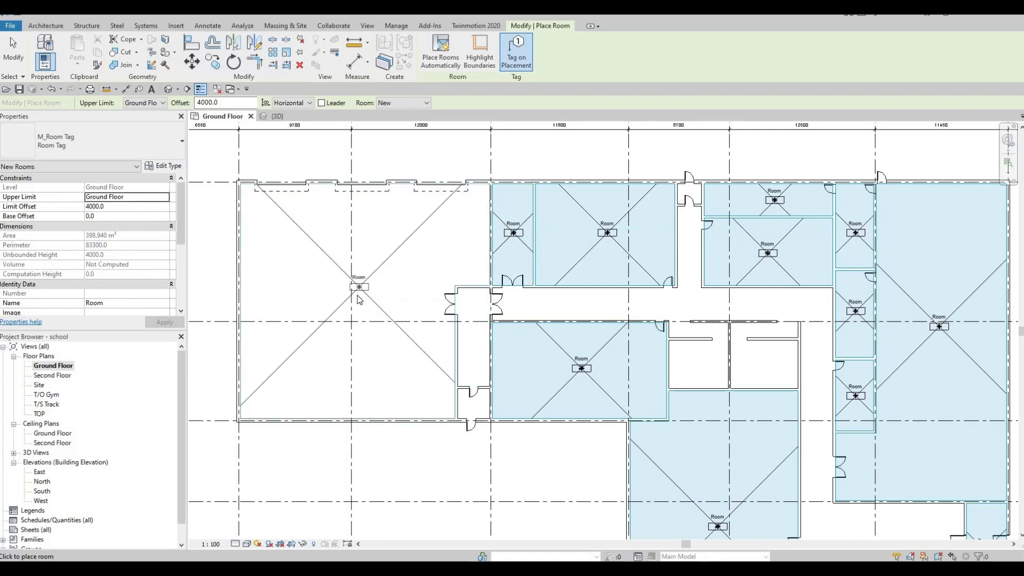
left_click(358, 296)
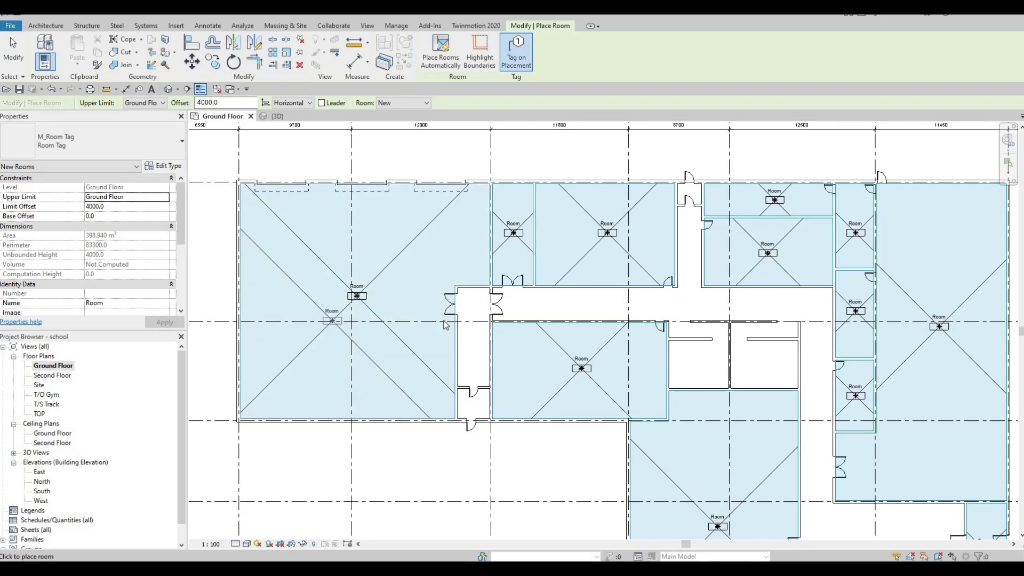
middle_click_drag(562, 393, 602, 385)
key("Escape")
key("Escape")
- Rename room 29, the large space between grids 1 and 3, to "Service"
scroll(602, 385, "down", 3)
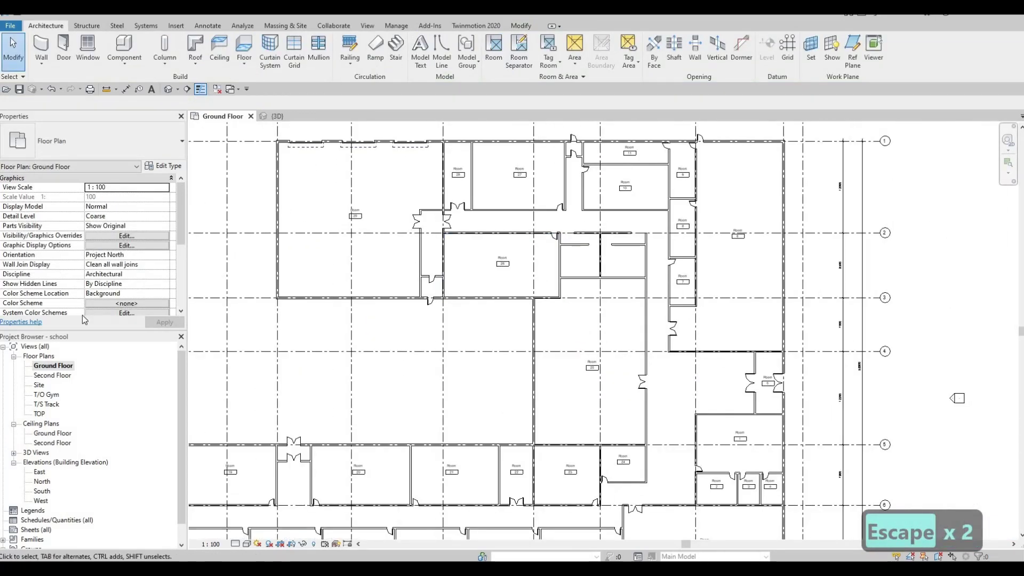
scroll(382, 214, "up", 5)
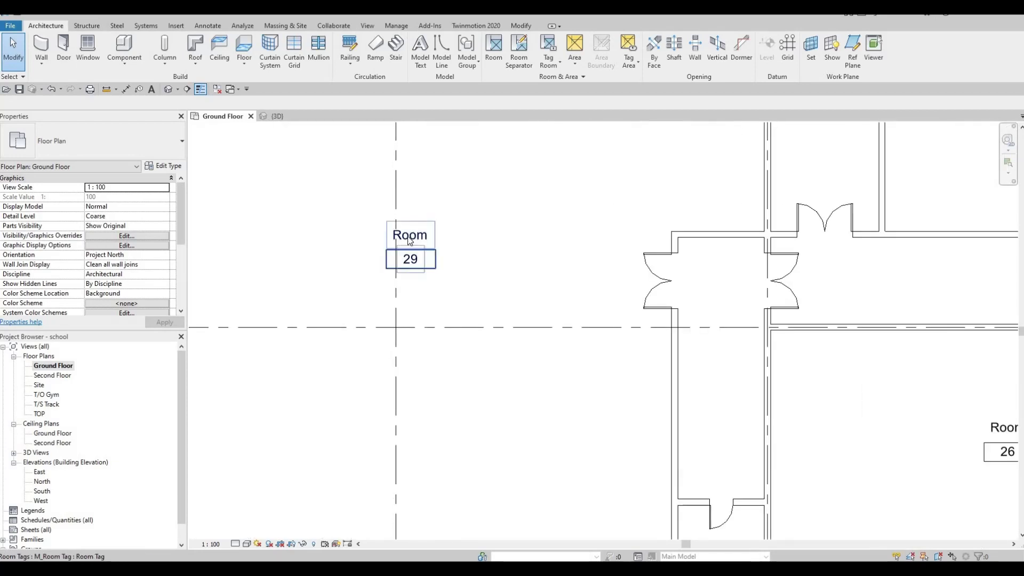
left_click(410, 240)
left_click(409, 237)
type("S")
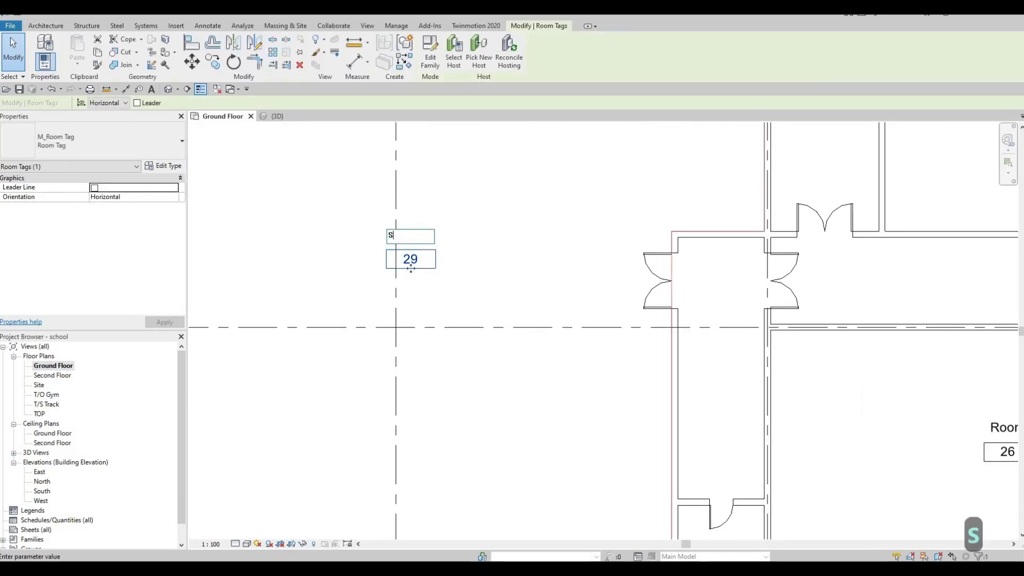
type("ervi")
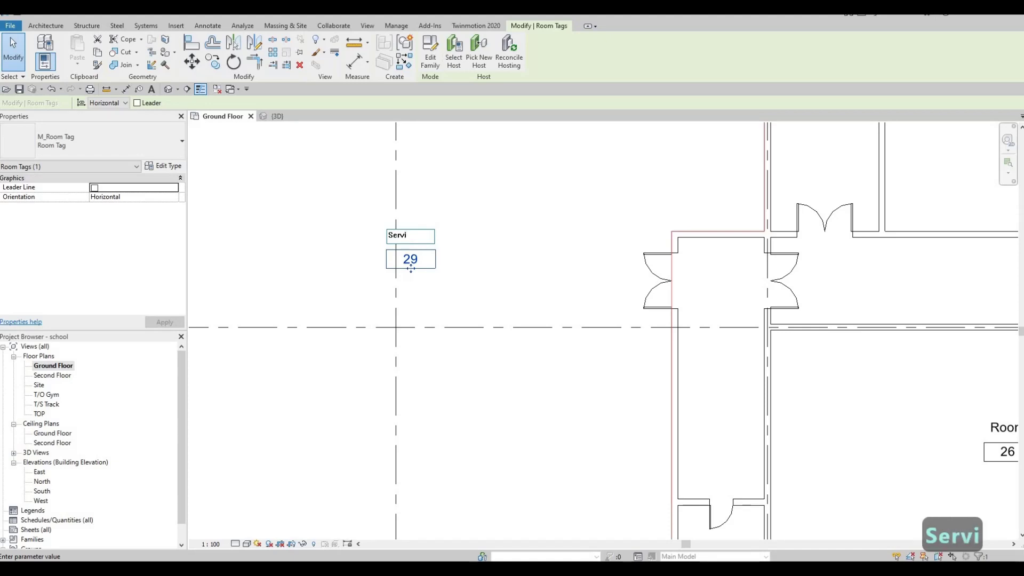
type("ce")
key("Return")
key("Escape")
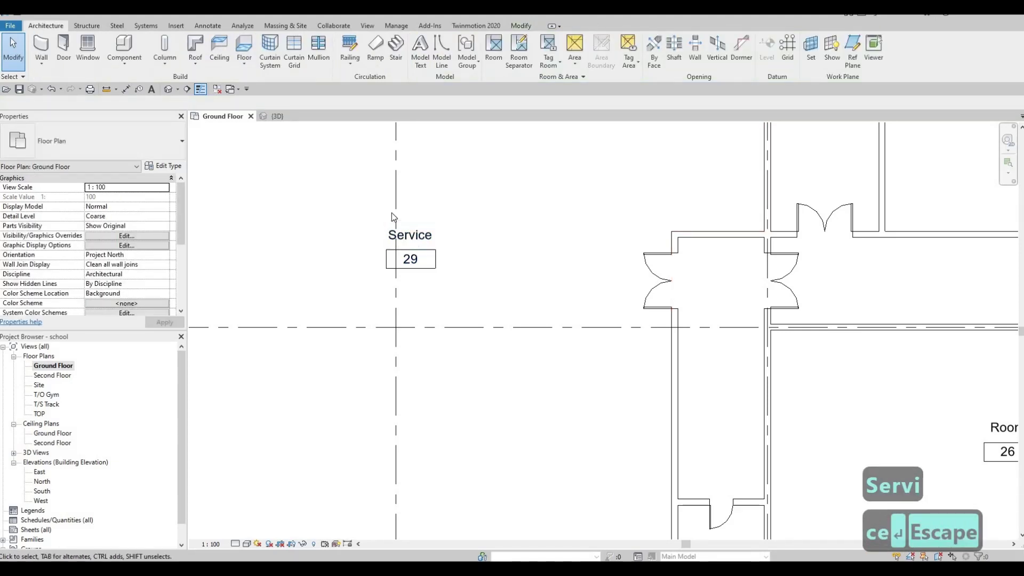
- Rename room 5, the passage between the double doors below grid 4, to "Main Entrance"
scroll(480, 264, "down", 5)
scroll(603, 325, "up", 3)
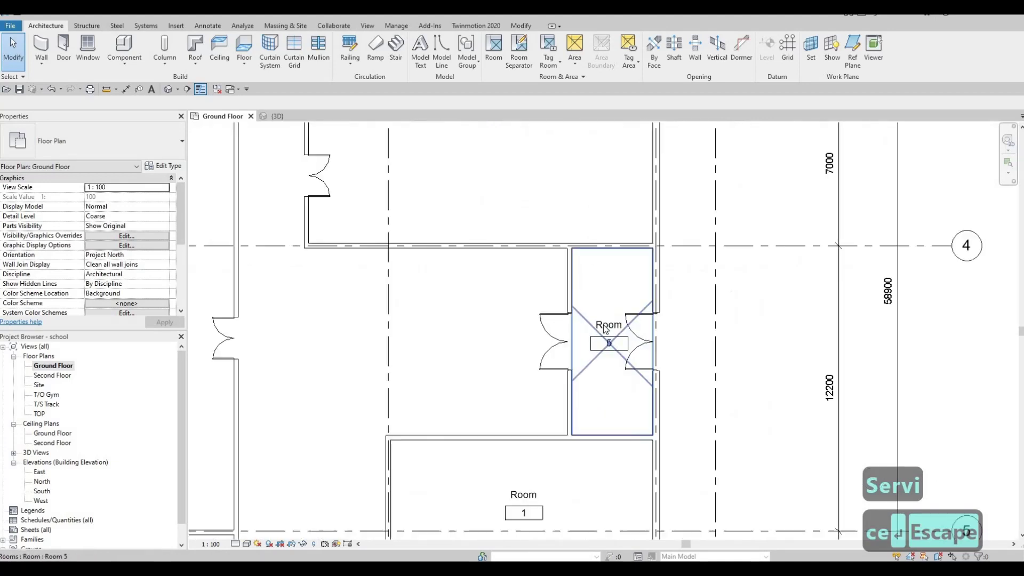
left_click(608, 342)
left_click(597, 324)
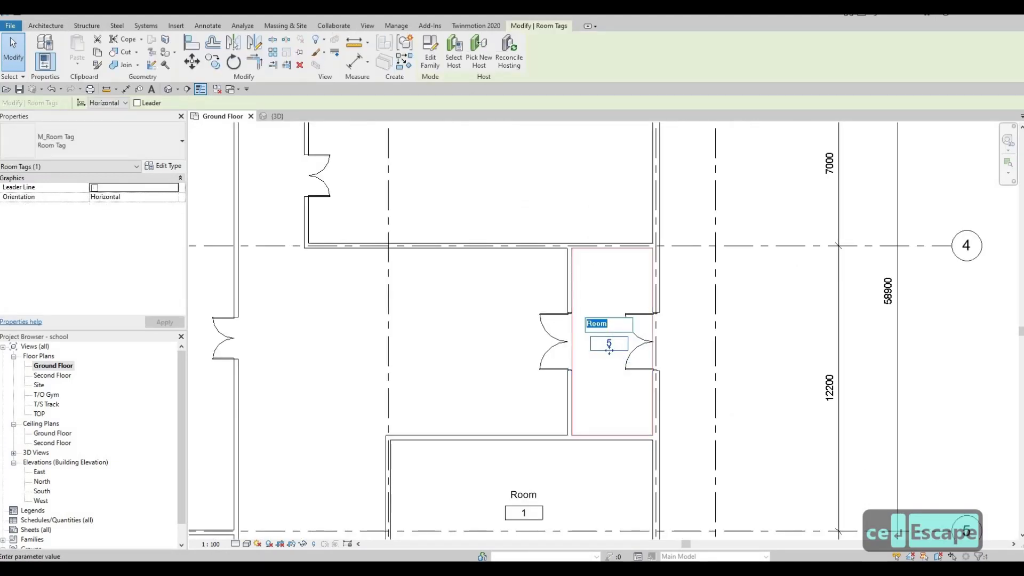
type("Main ")
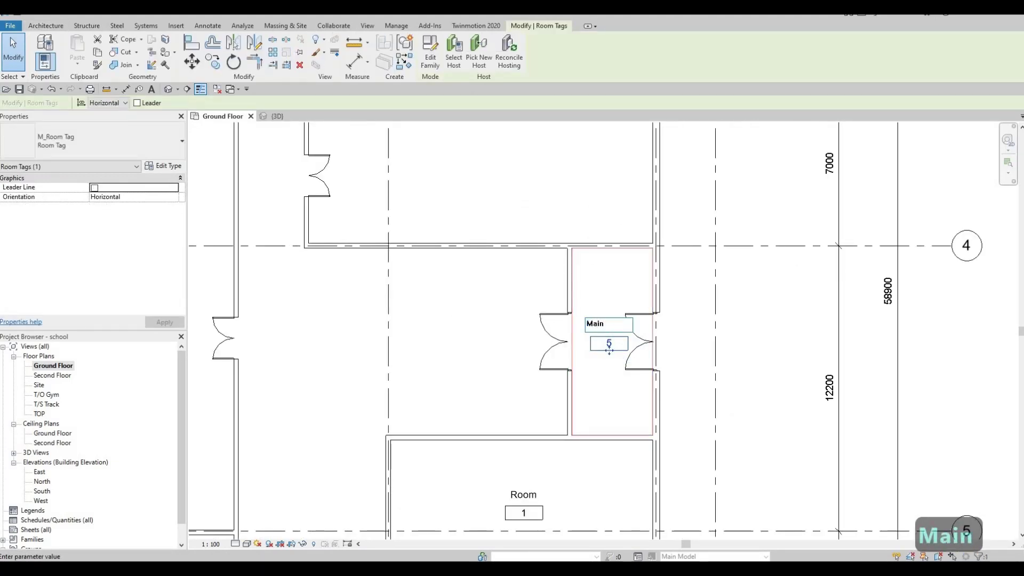
type("Entrance")
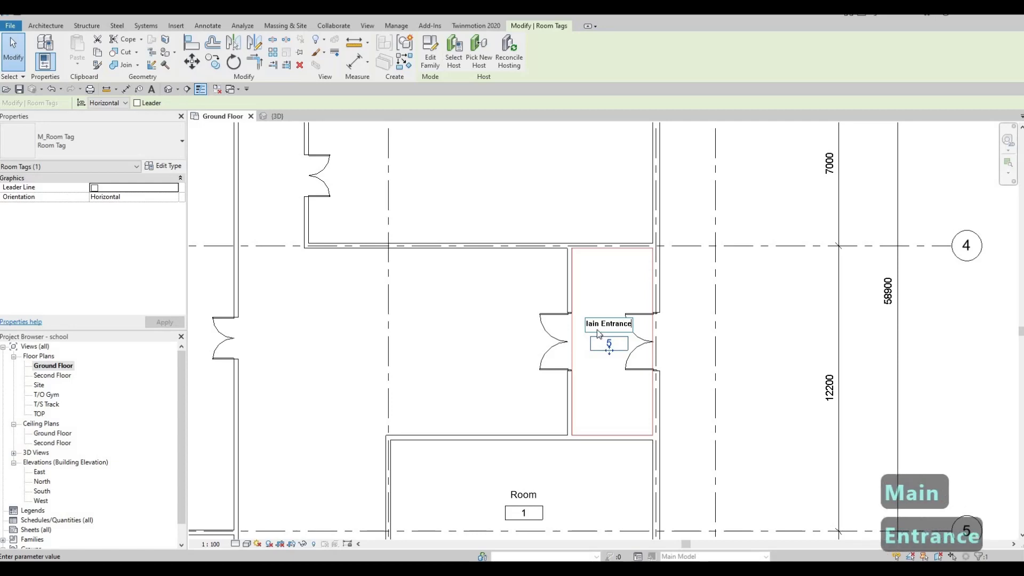
key("Return")
- Rename room 1, the space crossing grid 5 below the main entrance, to "Office"
scroll(546, 371, "down", 2)
middle_click_drag(546, 373, 555, 324)
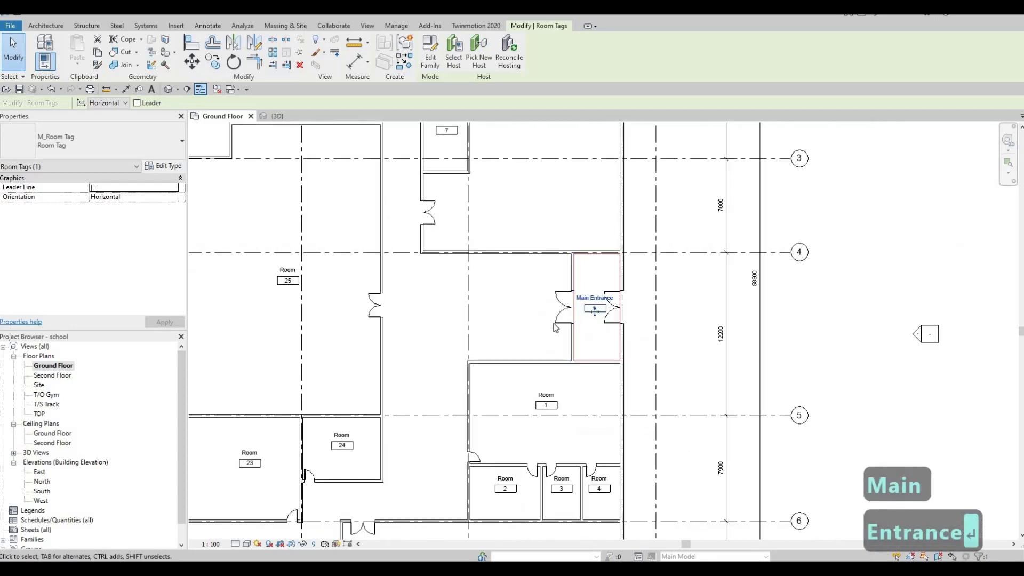
middle_click_drag(538, 392, 560, 316)
scroll(562, 321, "up", 2)
left_click(568, 310)
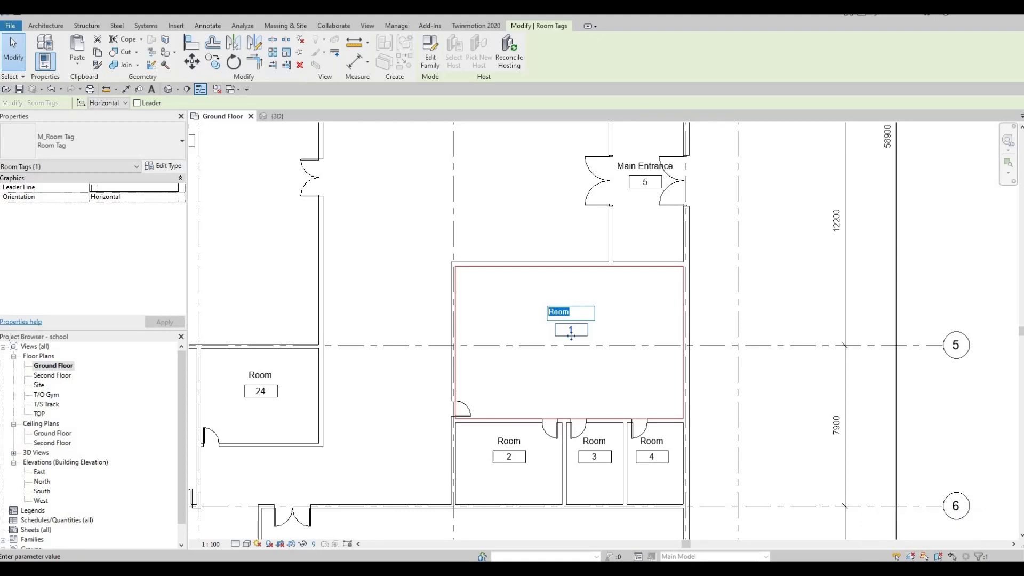
type("Office")
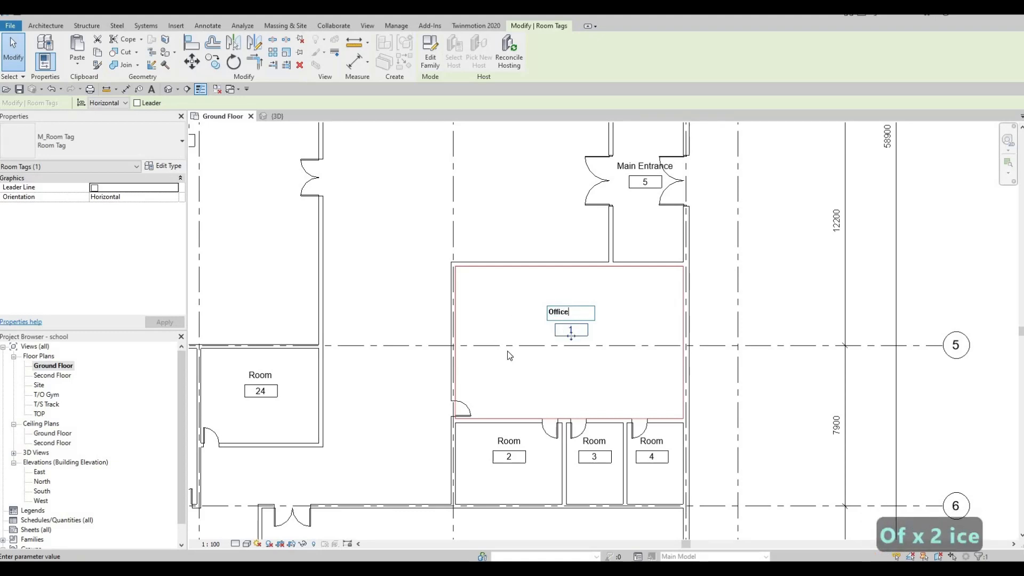
- Rename room 2, the largest of the three small spaces along grid 6, to "Guidance"
left_click(509, 447)
left_click(509, 457)
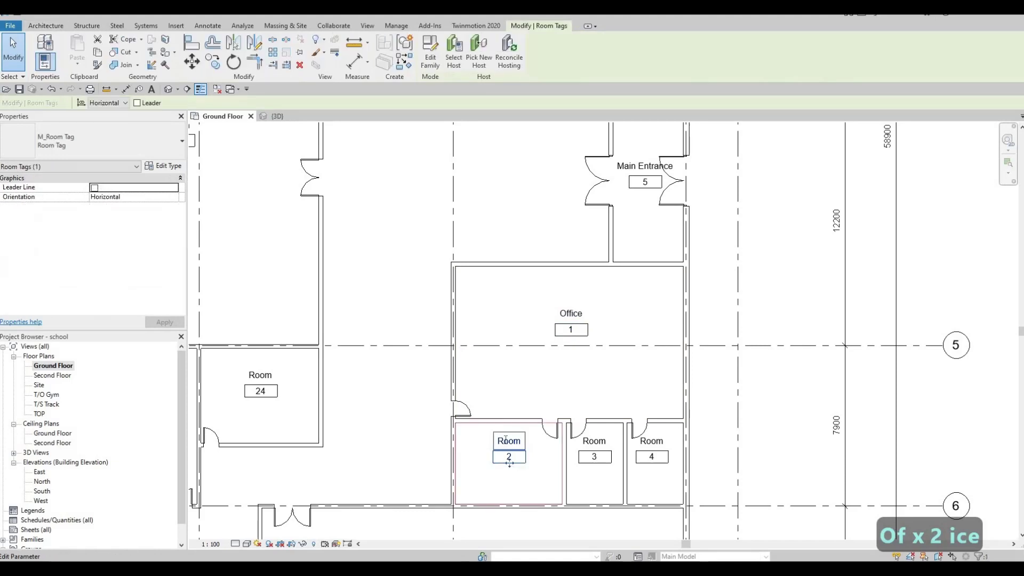
left_click(506, 440)
type("Gui")
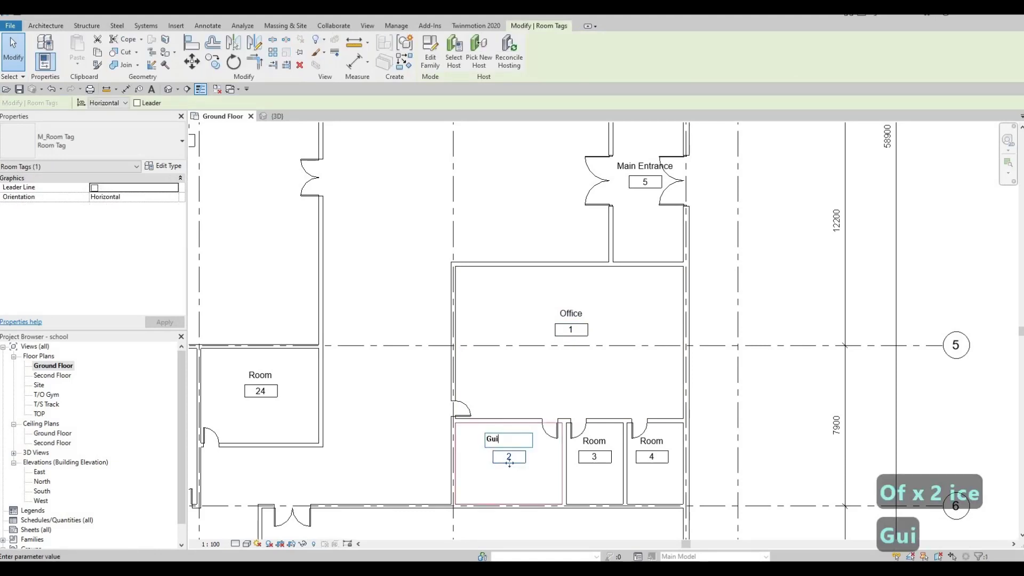
type("dance")
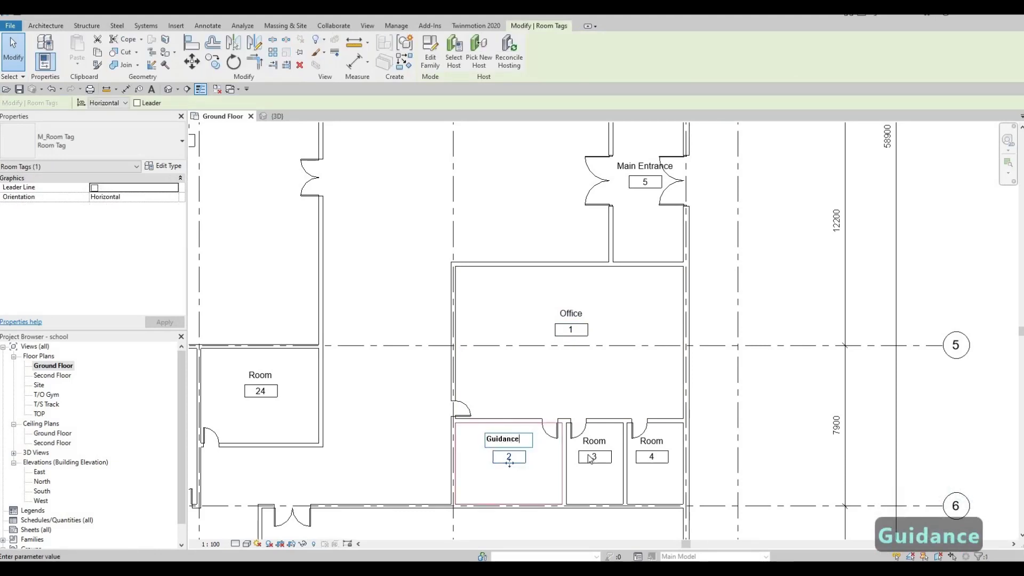
- Rename room 3, the middle small space along grid 6, to "HUB"
left_click(593, 443)
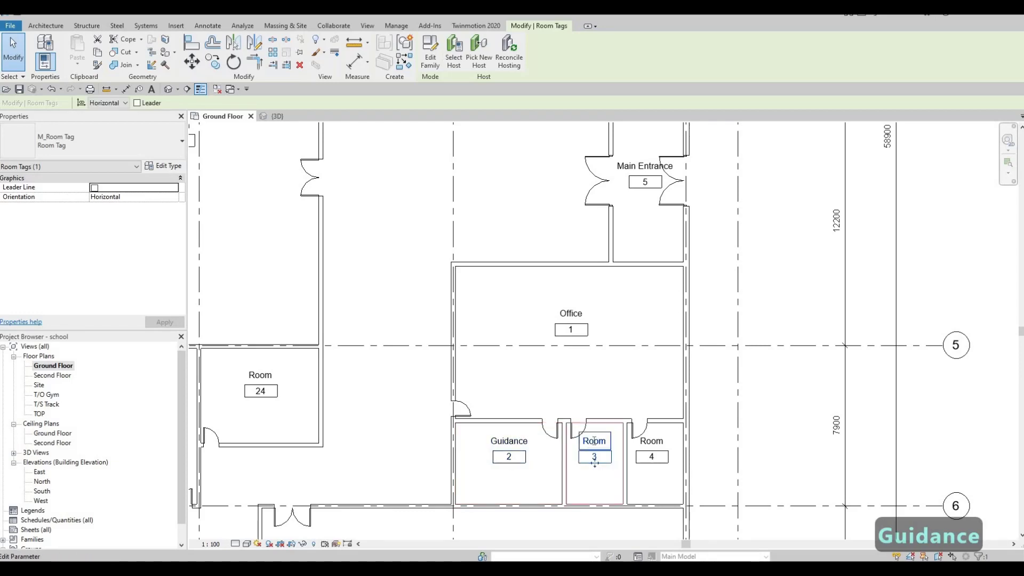
left_click(594, 440)
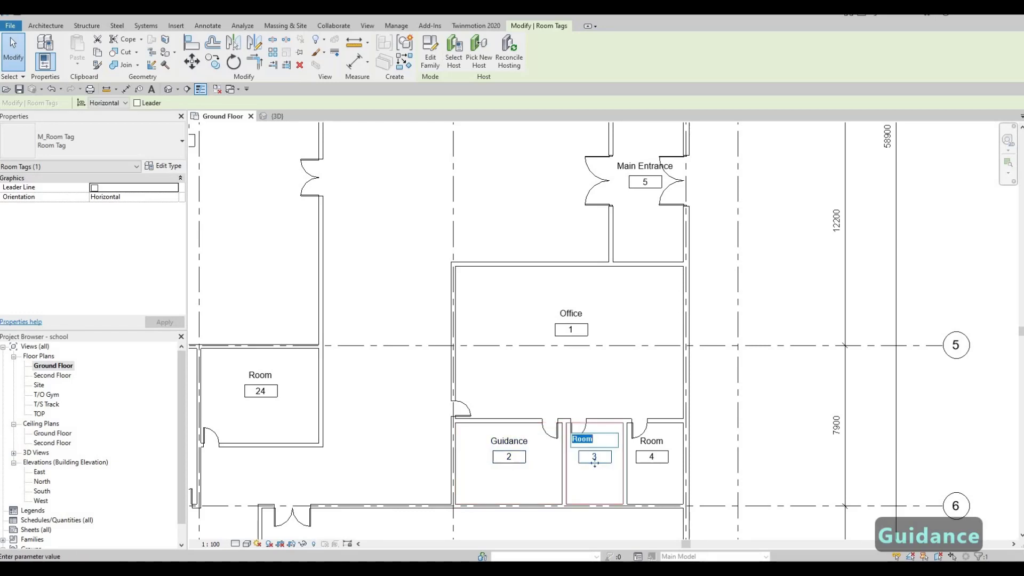
type("S")
key("BackSpace")
type("HUB")
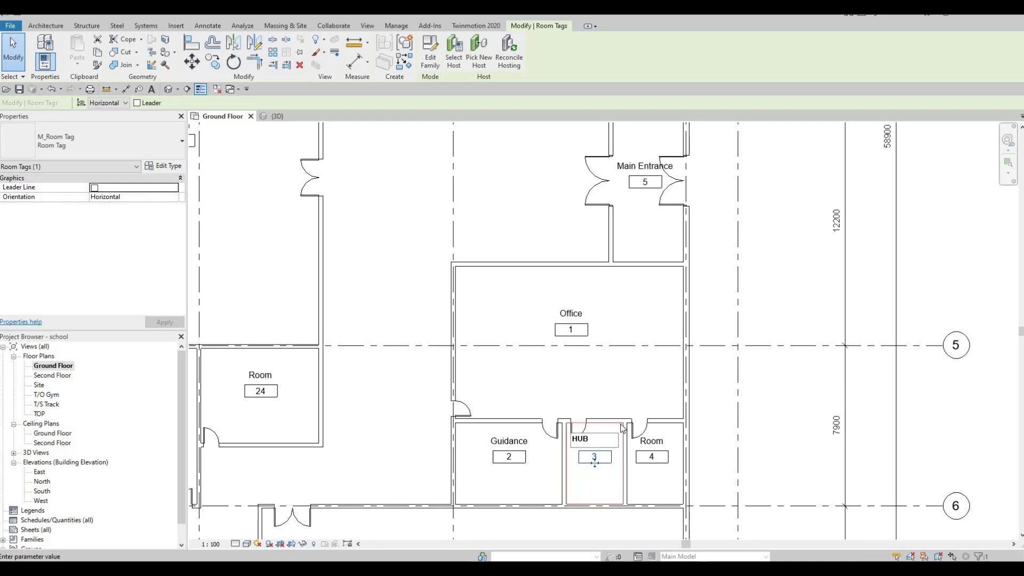
- Rename room 4, the small space beside "HUB" along grid 6, to "Supply"
left_click(651, 457)
left_click(654, 440)
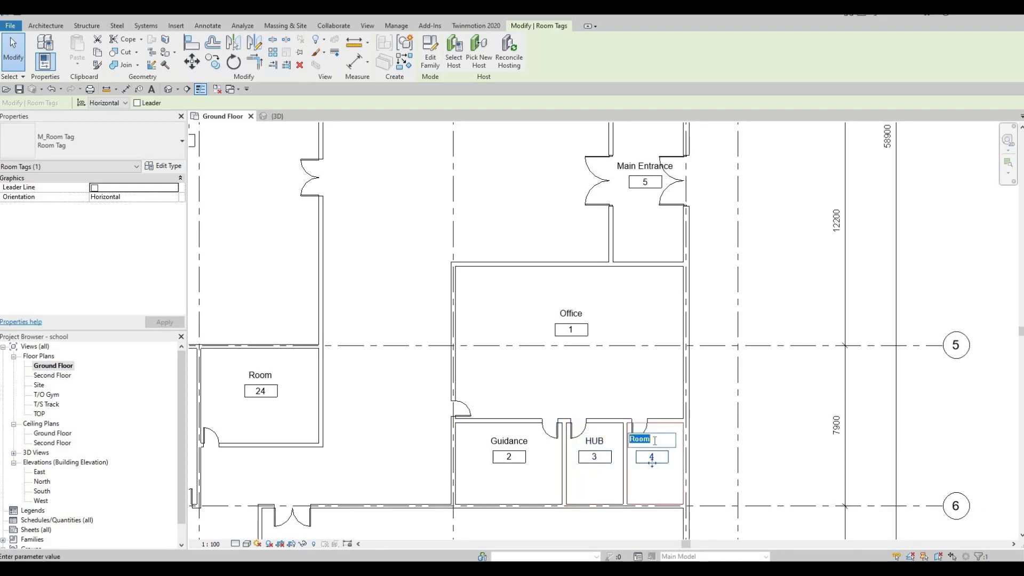
type("Supp")
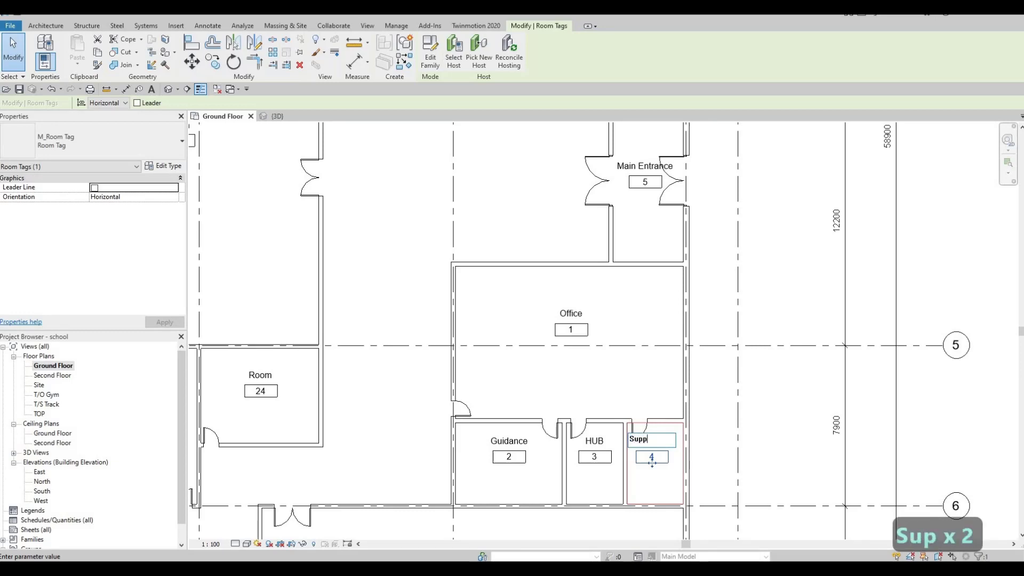
type("ly")
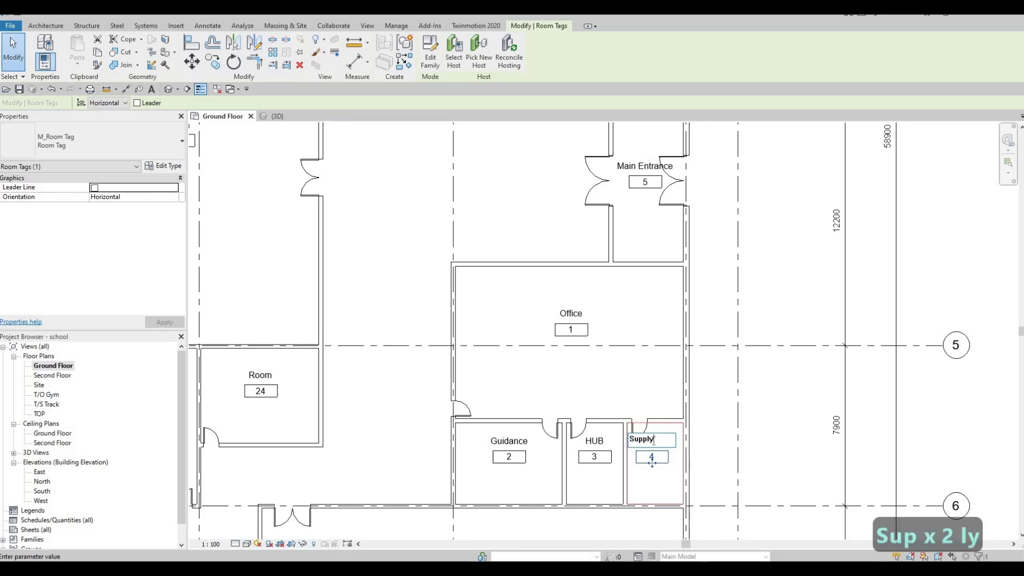
left_click(592, 376)
scroll(587, 412, "down", 4)
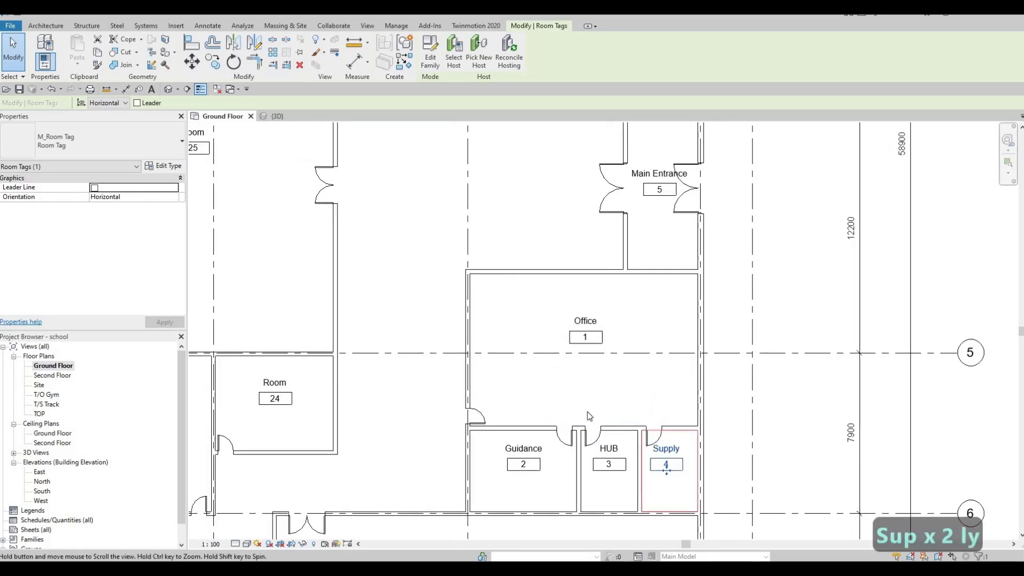
key("Escape")
- Rename room 6, the large hall crossing grids 2 and 3 above the main entrance, to "Gym"
middle_click_drag(586, 406, 595, 492)
scroll(595, 493, "down", 1)
middle_click_drag(614, 173, 606, 286)
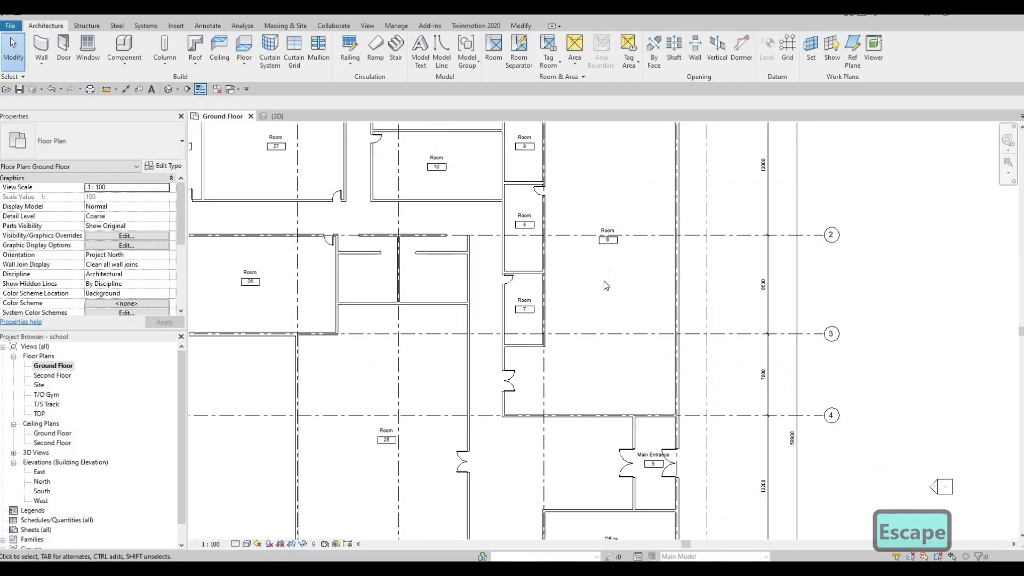
scroll(604, 288, "up", 4)
double_click(603, 283)
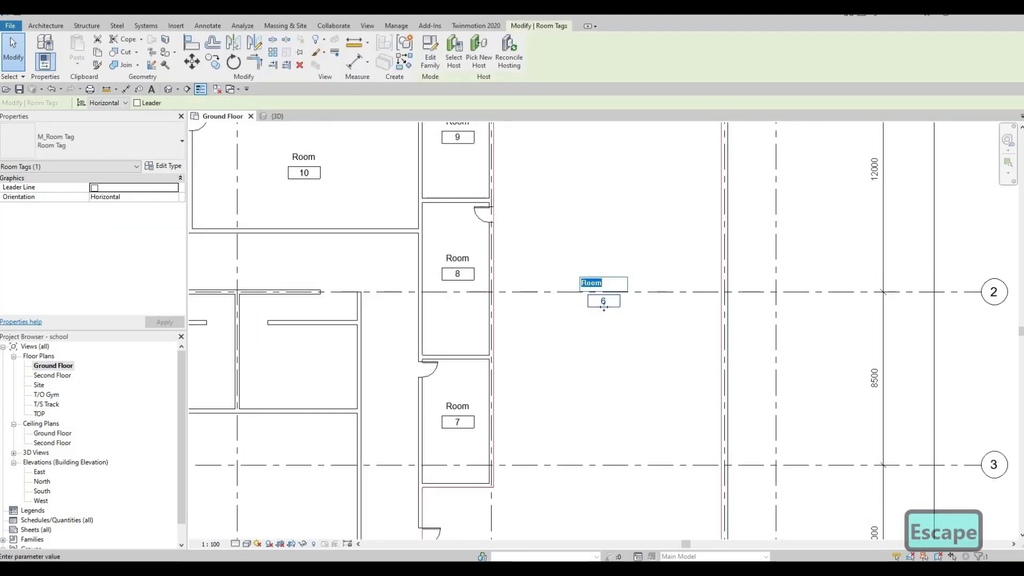
type("Gym")
key("Return")
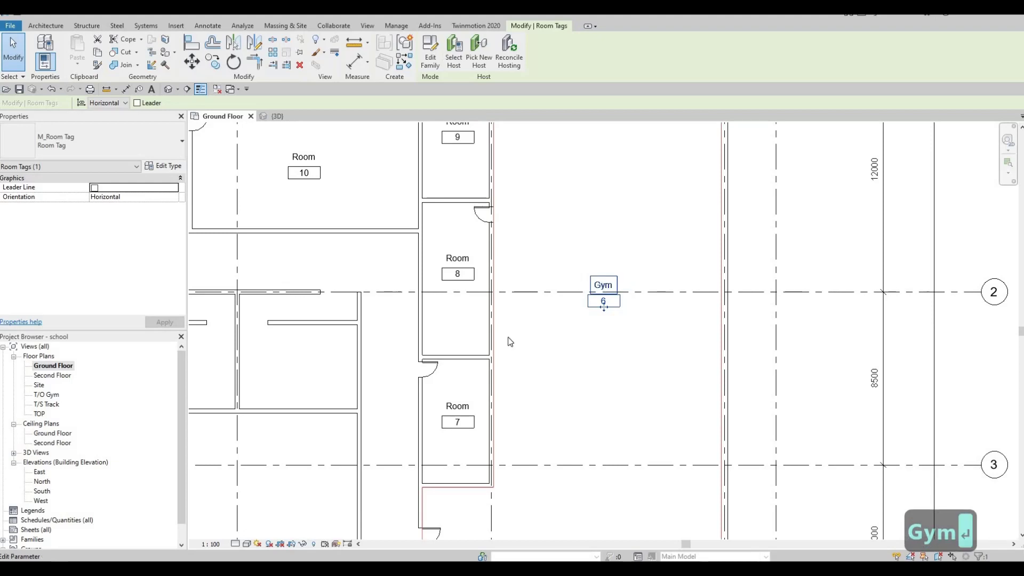
- Rename room 7, the narrow space beside the gym at grid 3, to "Clinic"
left_click(458, 424)
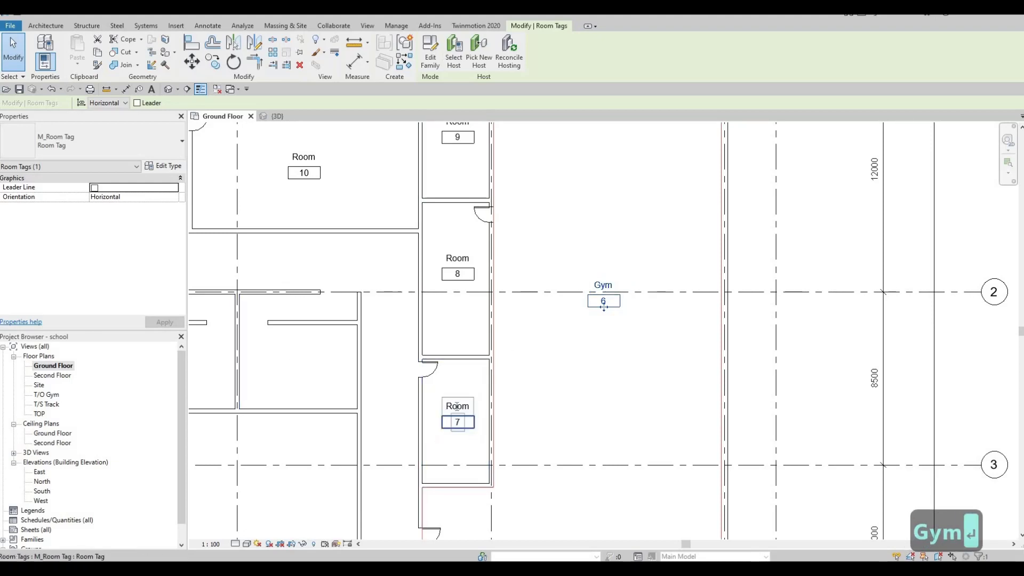
left_click(457, 406)
type("Clinic")
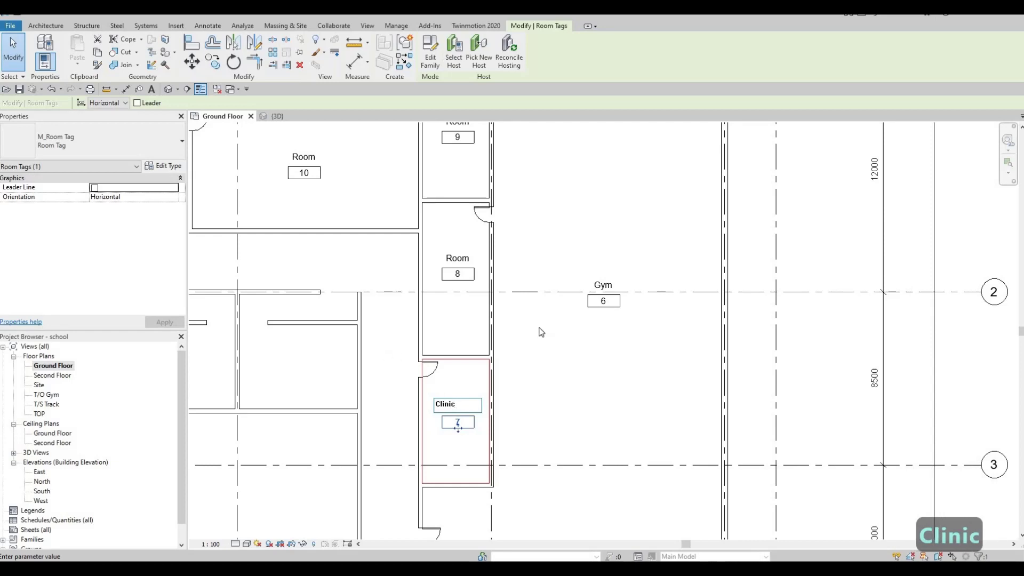
key("Return")
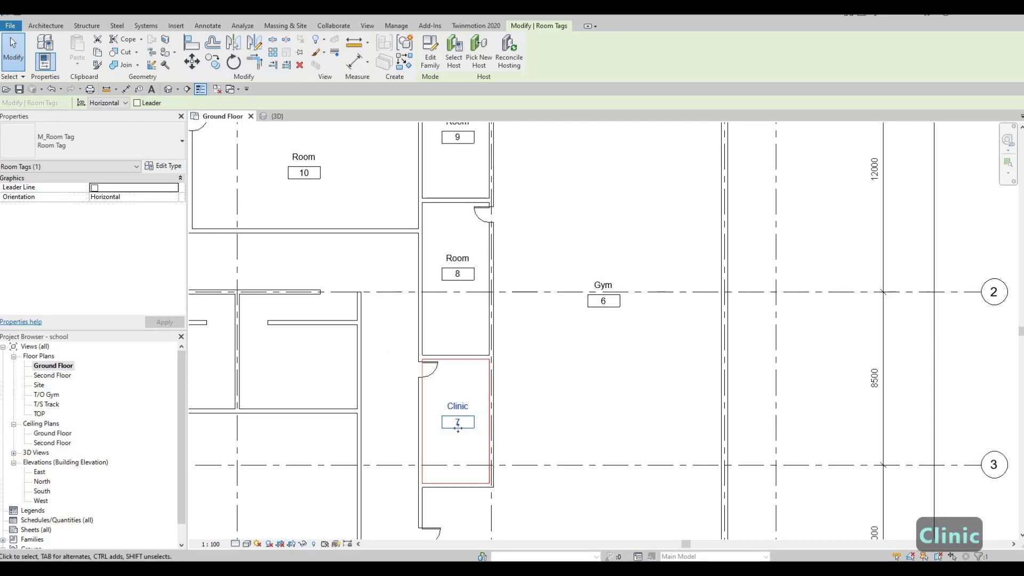
- Rename room 8, the narrow space beside the gym crossing grid 2, to "Change Room"
left_click(459, 273)
left_click(457, 259)
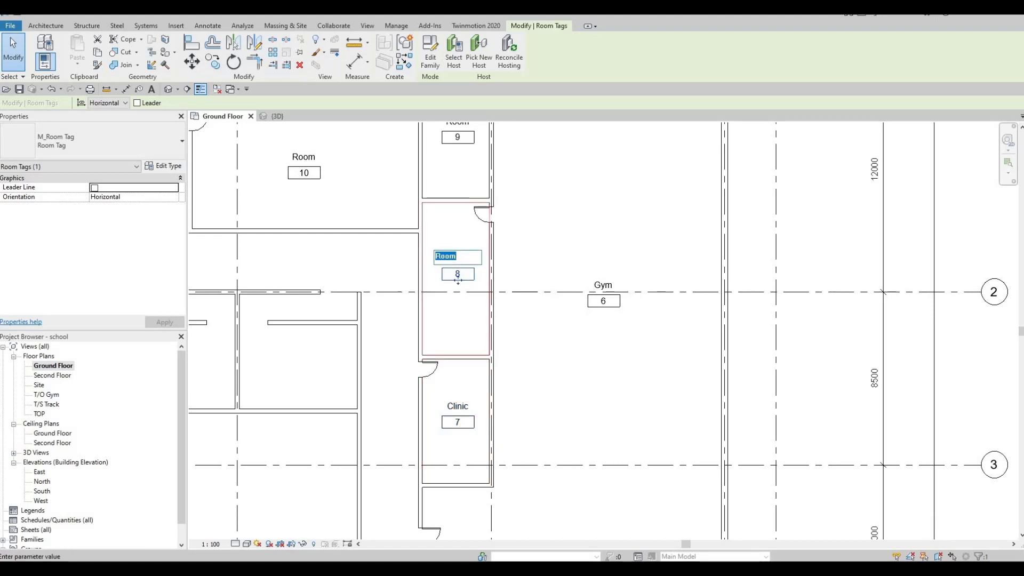
type("Change")
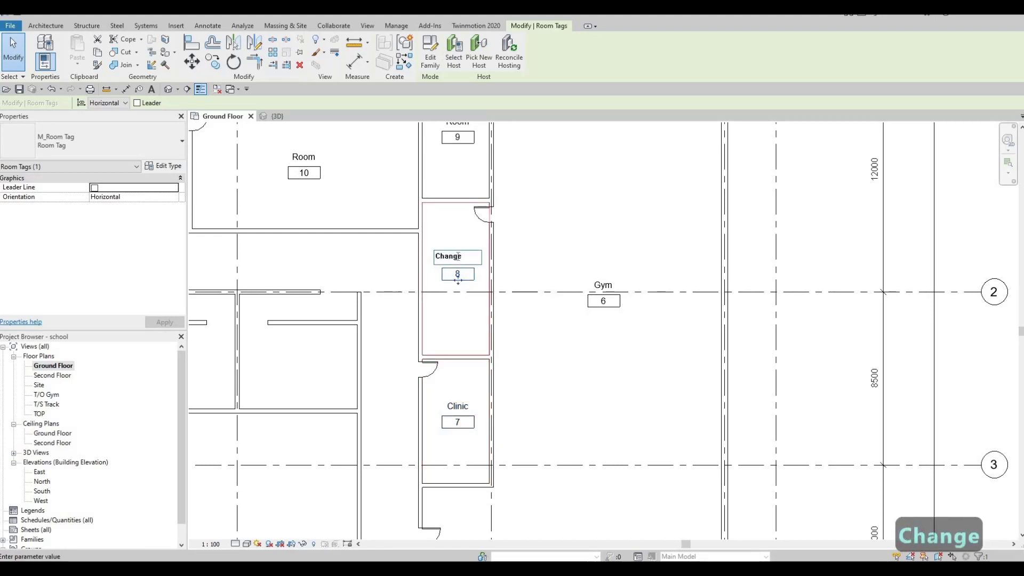
type(" Room")
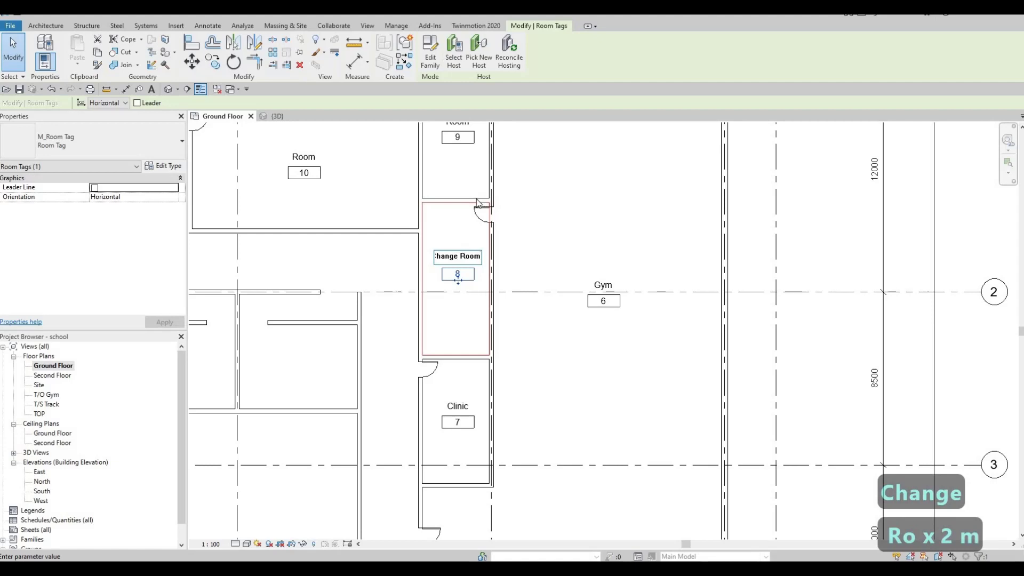
left_click(541, 176)
- Rename room 9, the narrow space beside the gym just below grid 1, to "Athletic Storage"
middle_click_drag(458, 121, 476, 235)
left_click(476, 235)
left_click(475, 235)
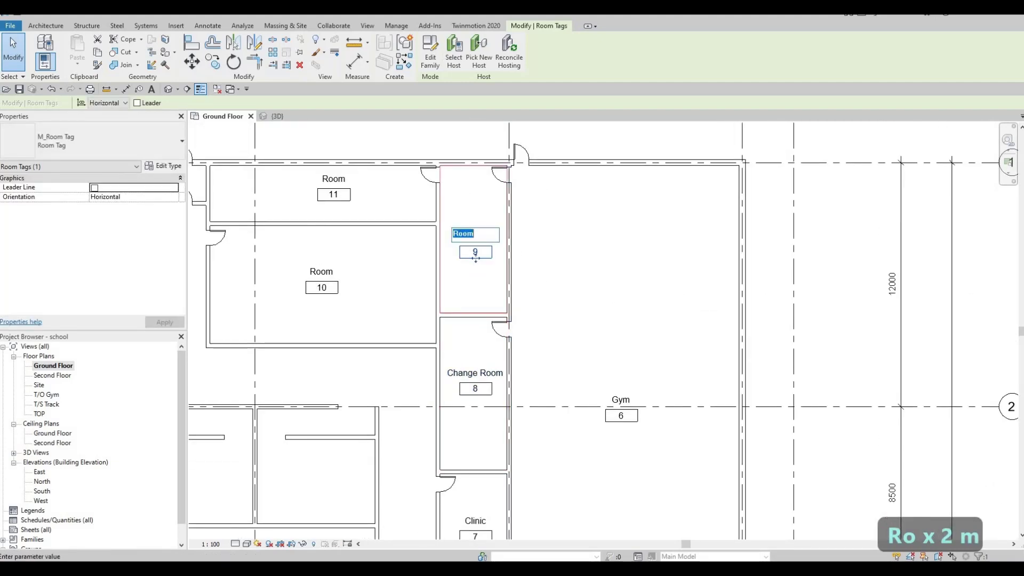
type("At")
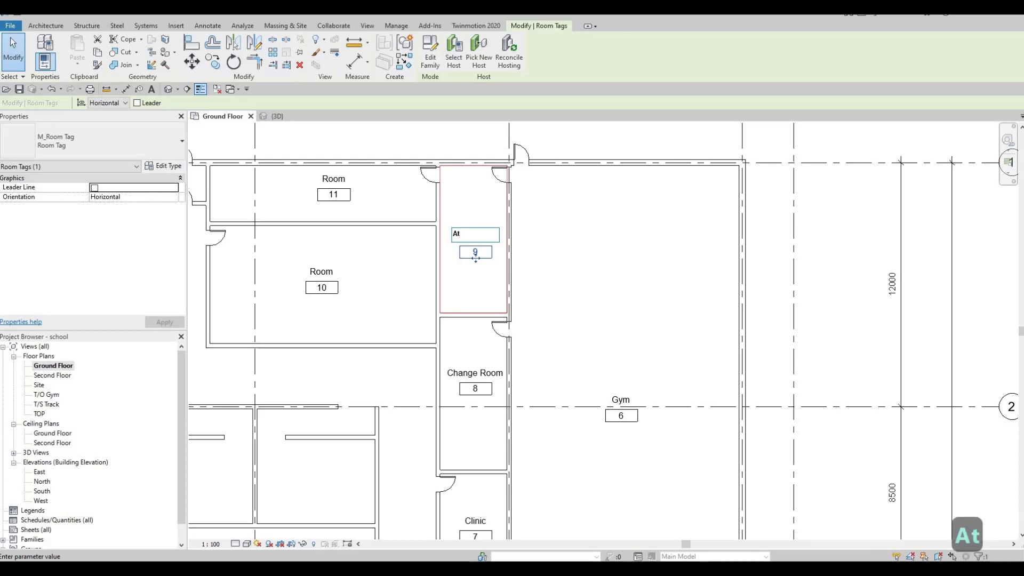
type("hlet")
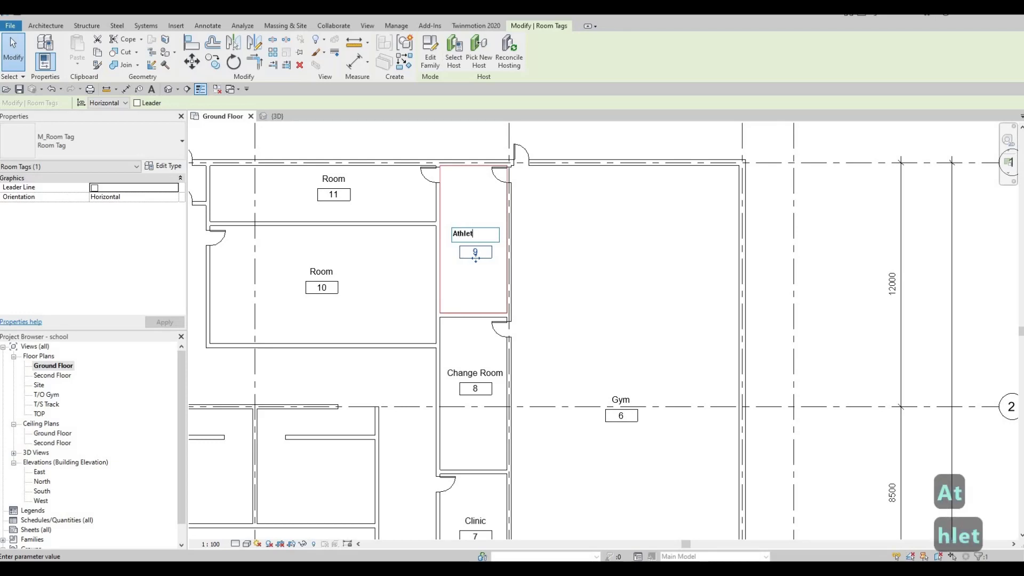
type("ic Storage")
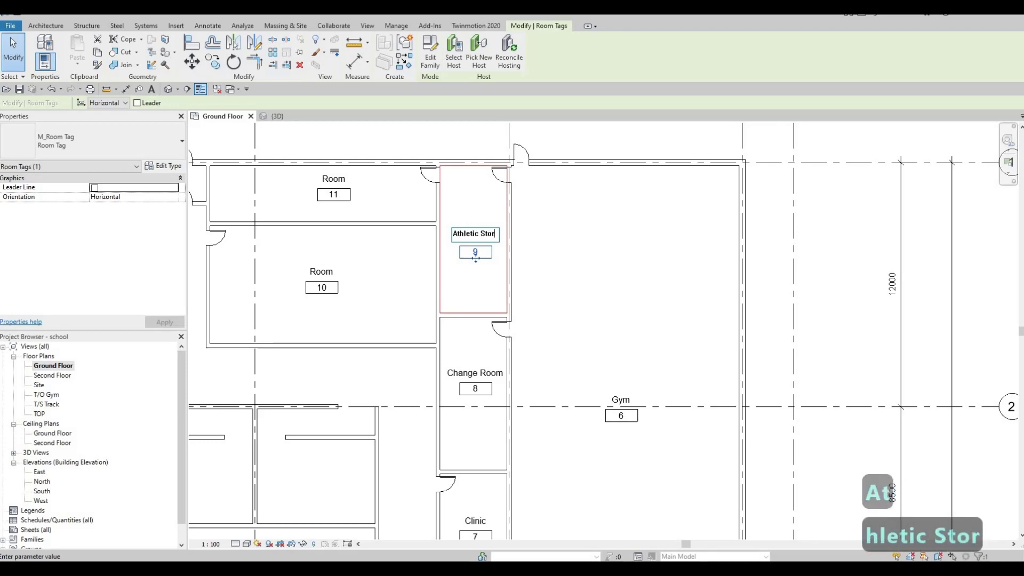
left_click(315, 231)
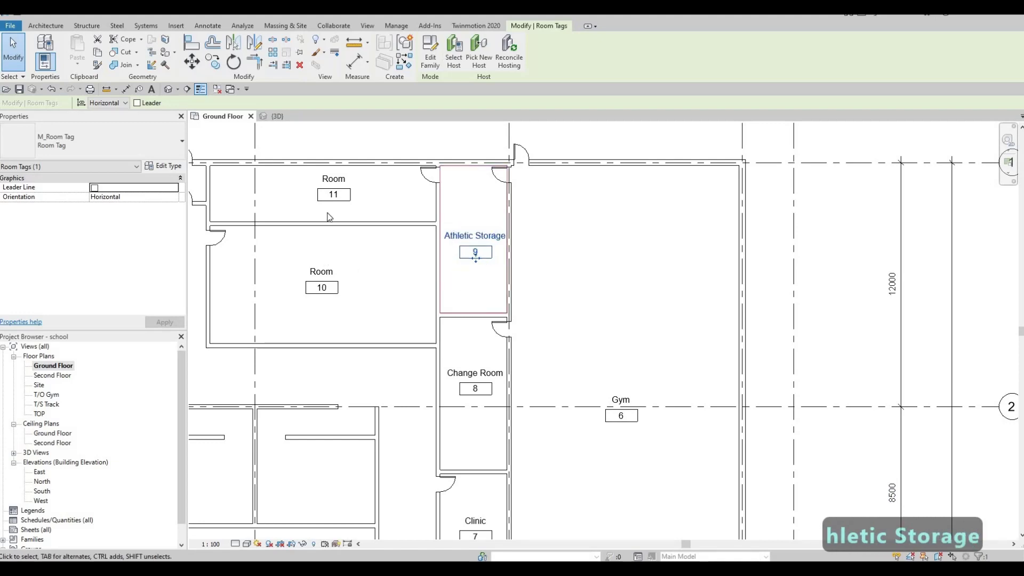
- Rename room 11, the long shallow space along grid 1 next to the athletic storage, to "General Storage"
left_click(336, 179)
left_click(336, 179)
type("G")
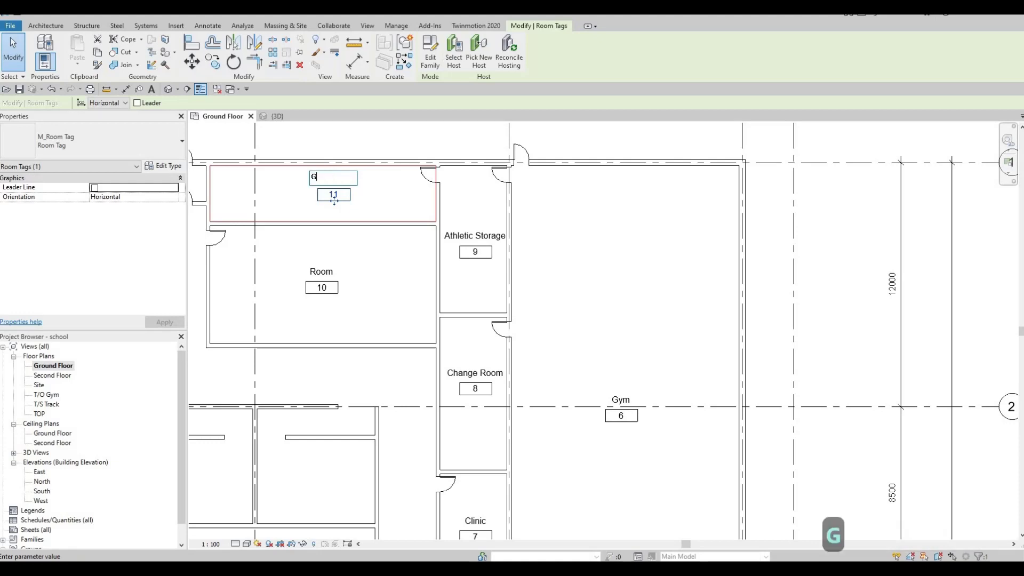
type("eneral Storage")
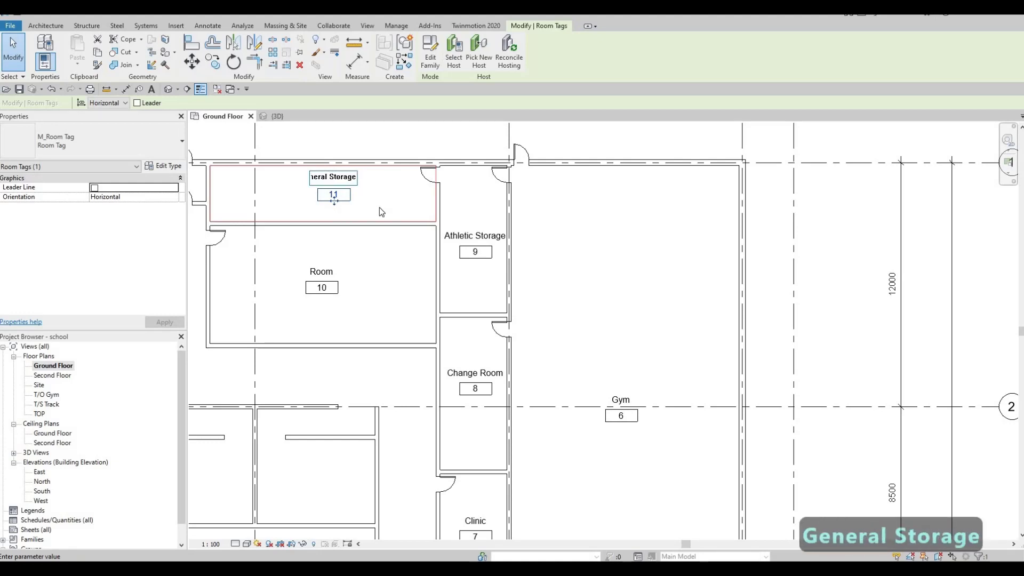
left_click(336, 233)
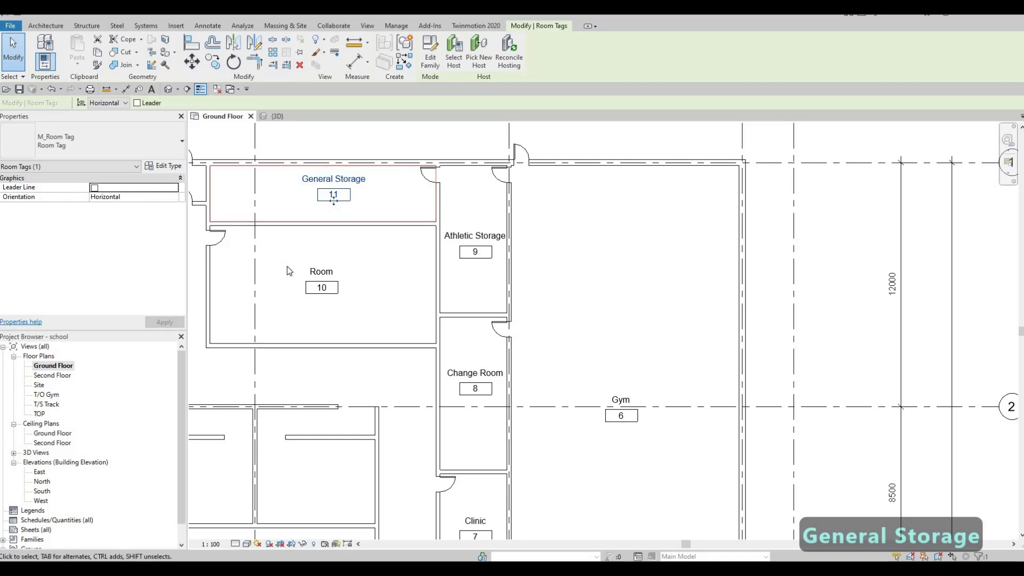
- Rename room 10, the larger space directly below the general storage, to "Academic Storage"
left_click(321, 272)
left_click(321, 271)
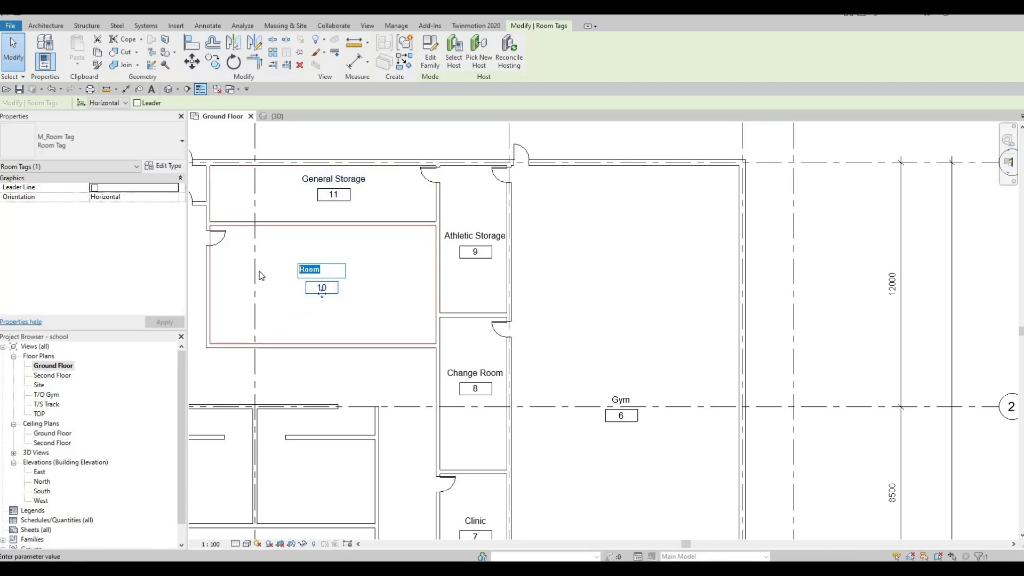
type("Aca")
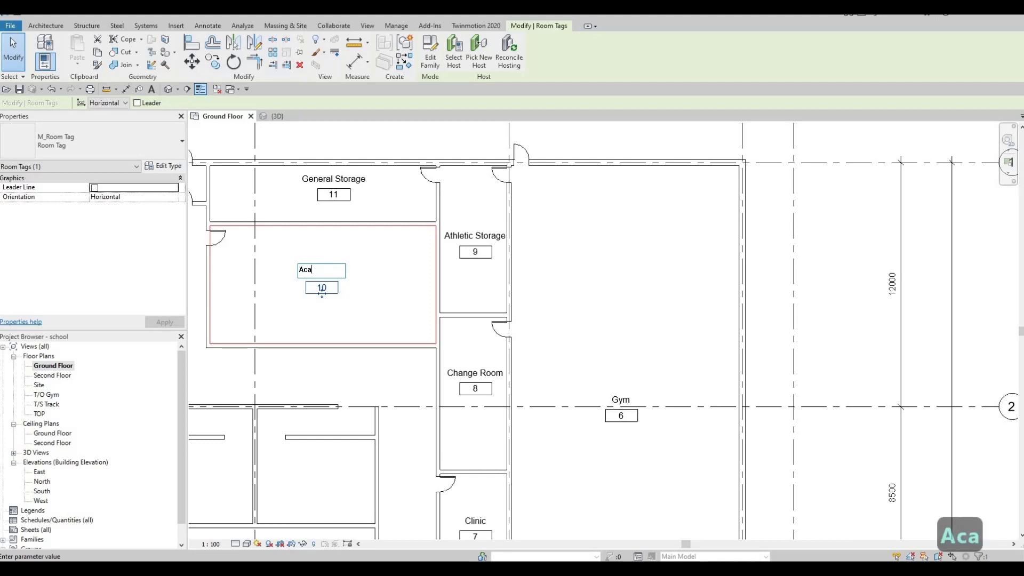
type("de")
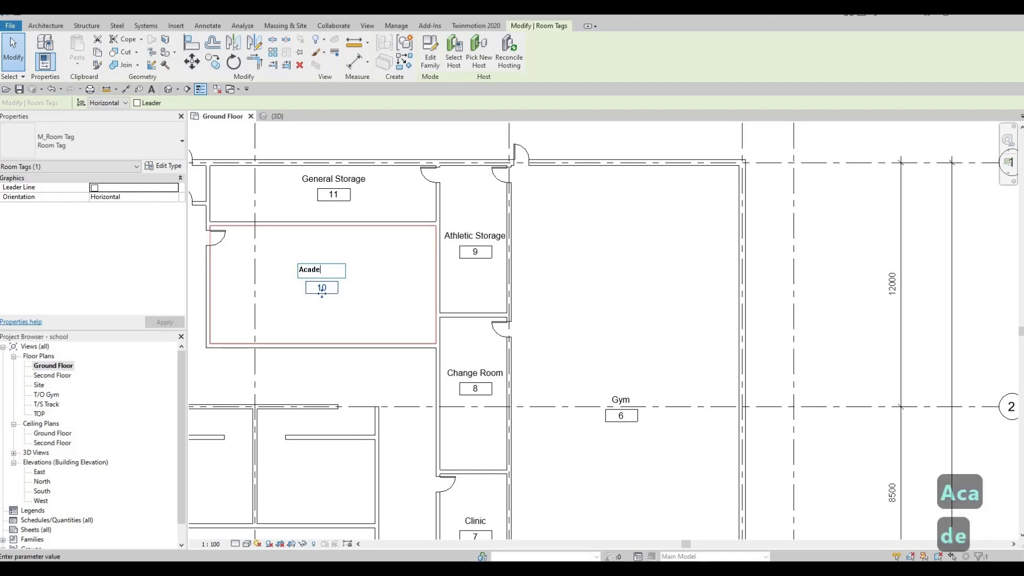
type("mic Storage")
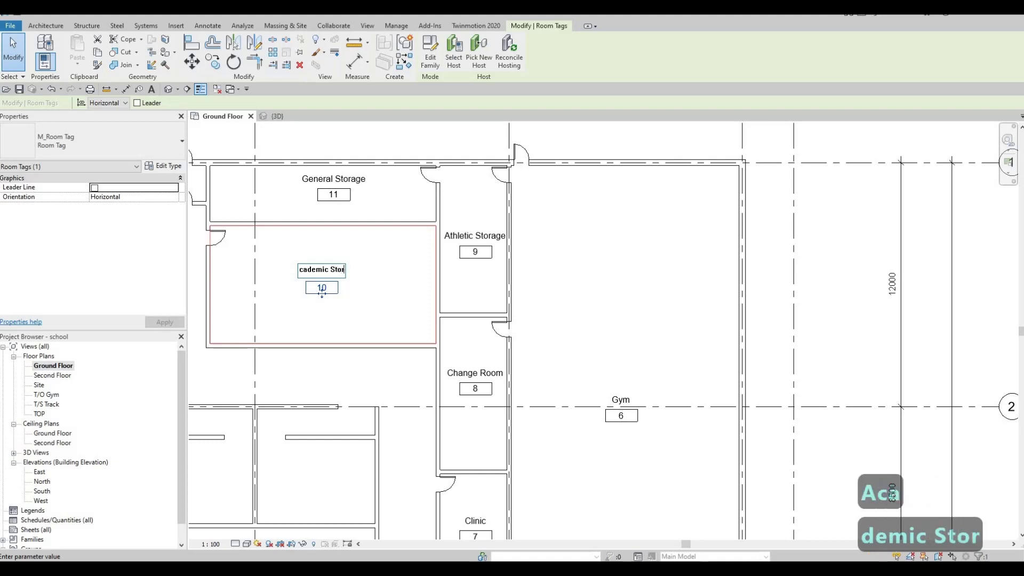
left_click(255, 296)
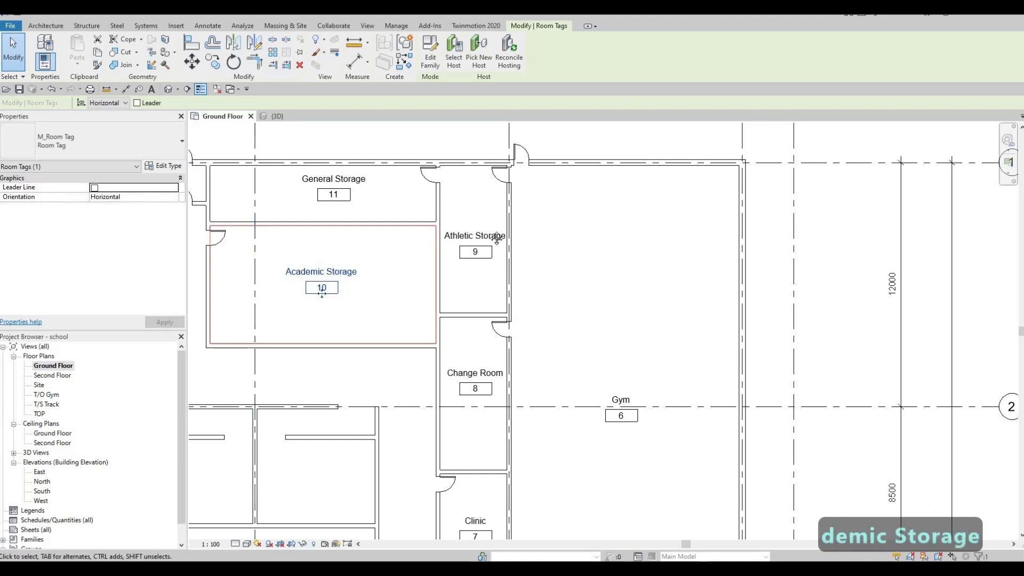
- Rename room 27, the large classroom between room 28 and the corridor by the academic storage, to "JK/SK"
scroll(255, 295, "down", 2)
middle_click_drag(255, 294, 563, 241)
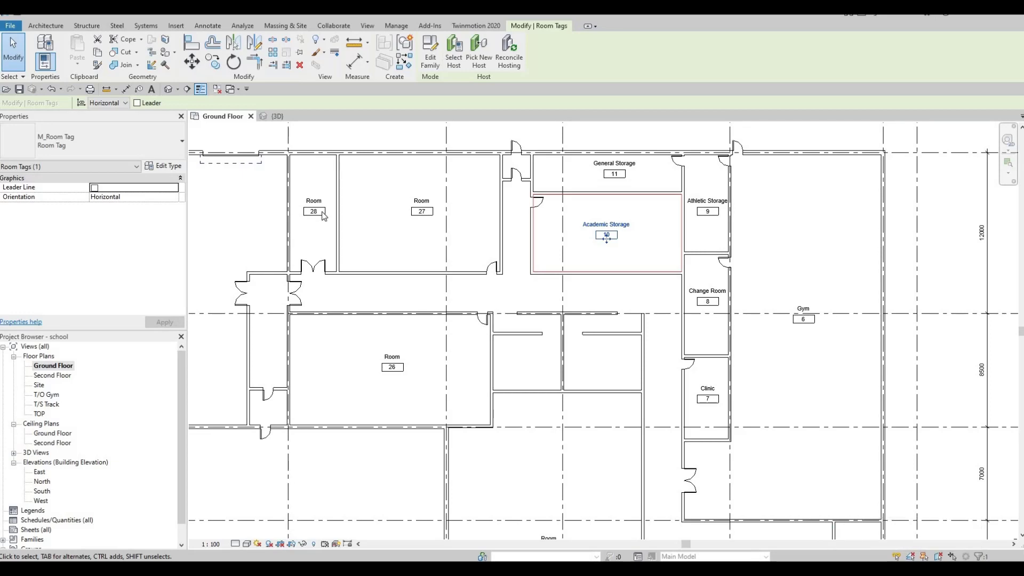
double_click(421, 201)
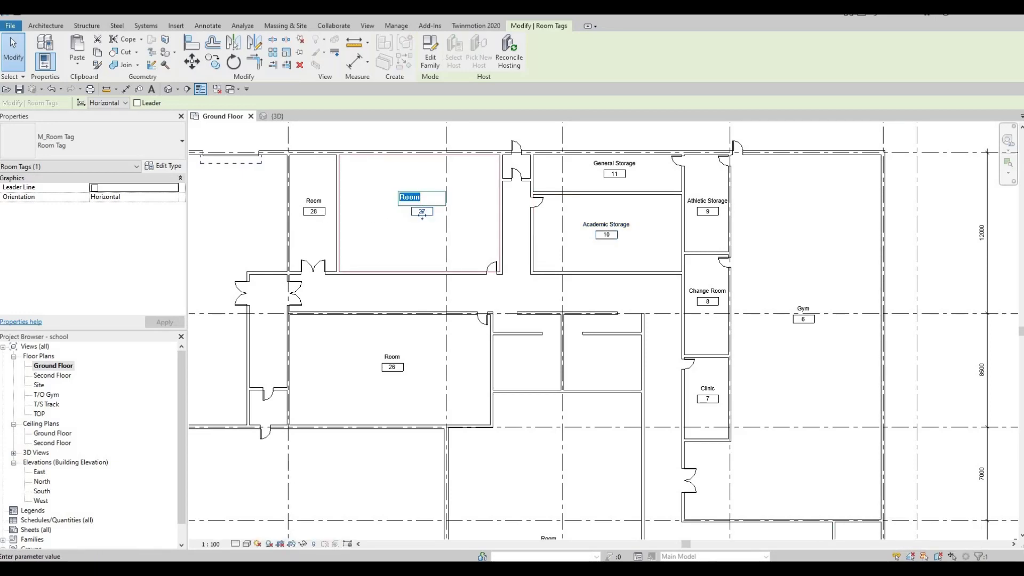
type("JK/")
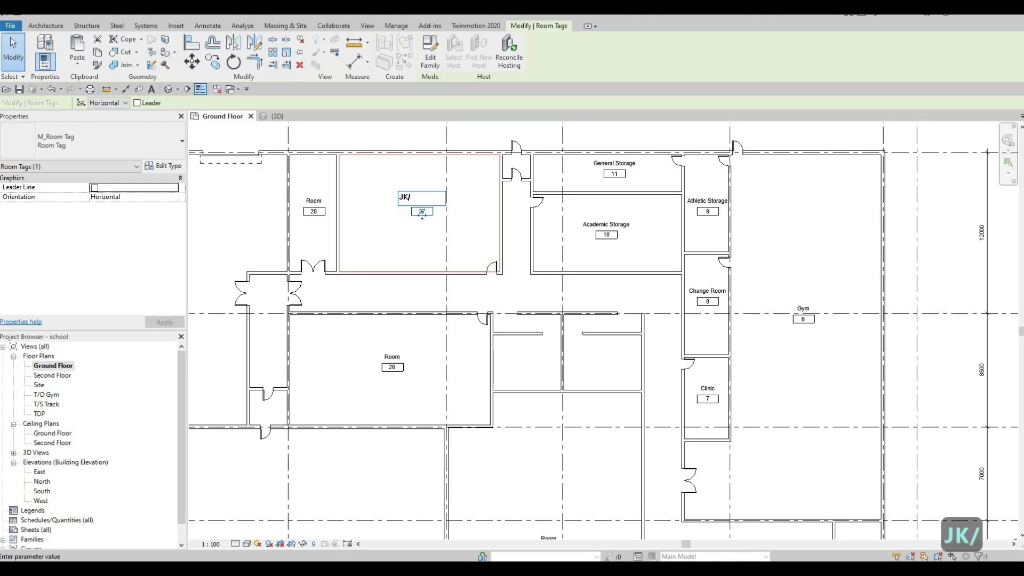
type("SK")
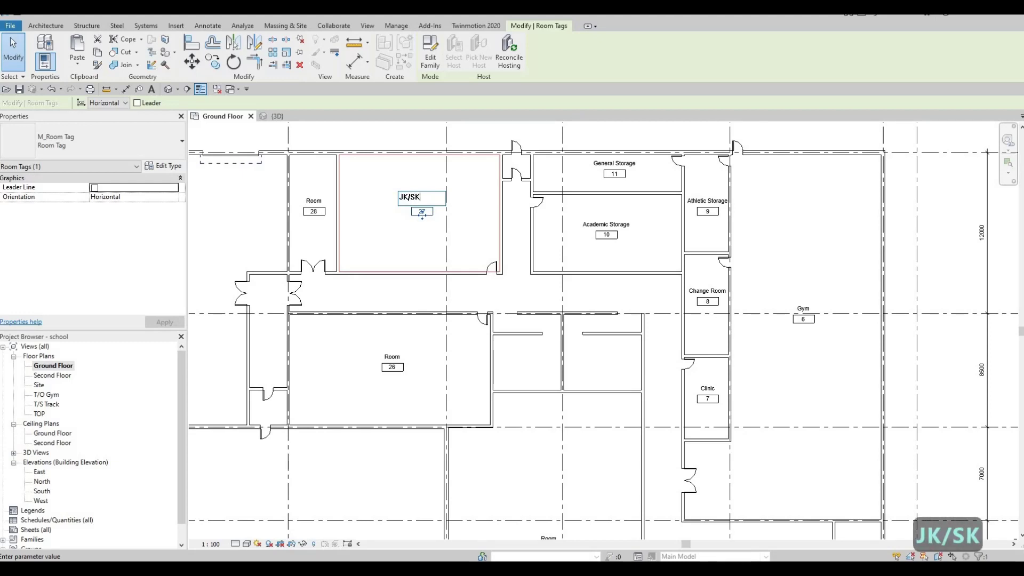
left_click(382, 242)
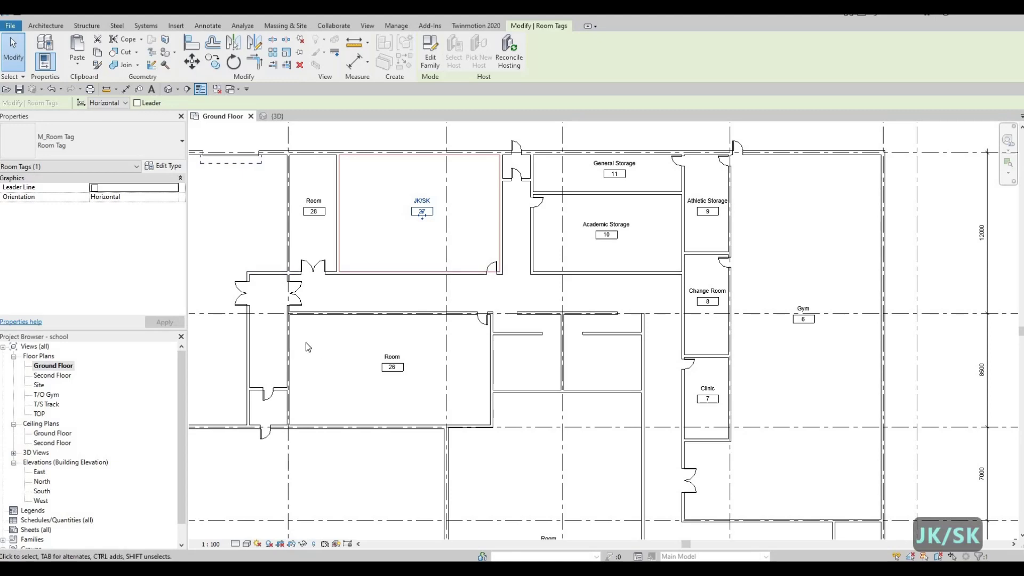
- Rename room 26, the large classroom across the hallway from room 27, to "JK/SK" by copying room 27's name
middle_click_drag(261, 345, 358, 328)
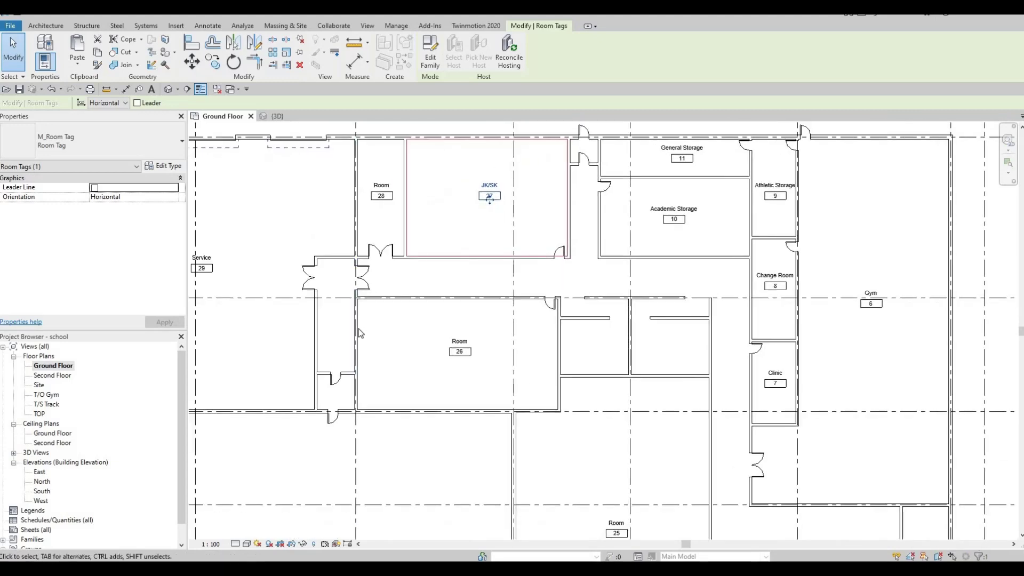
middle_click_drag(396, 272, 395, 264)
middle_click_drag(430, 403, 431, 331)
scroll(431, 331, "down", 1)
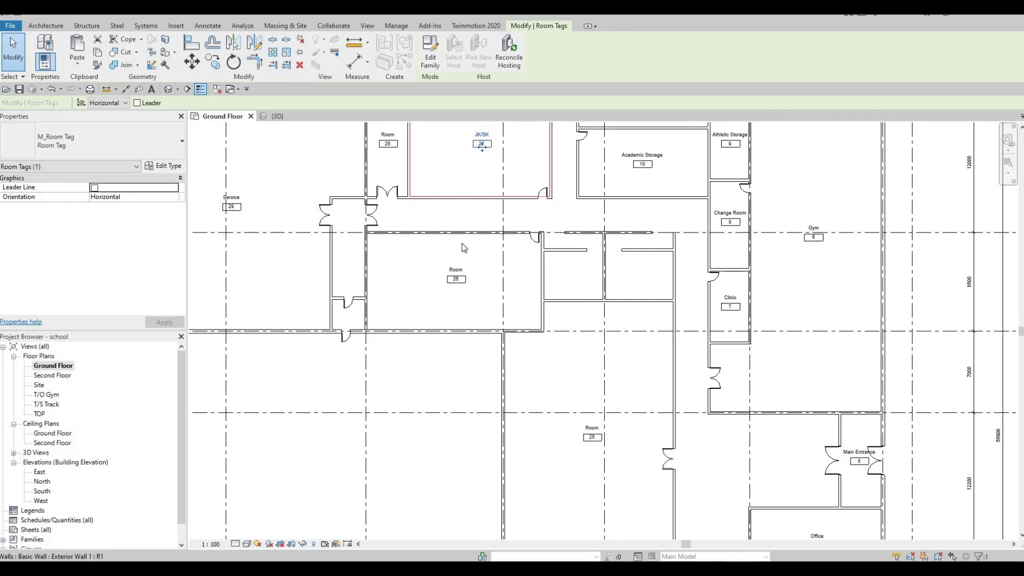
scroll(462, 243, "up", 4)
middle_click_drag(484, 202, 468, 338)
scroll(467, 338, "down", 1)
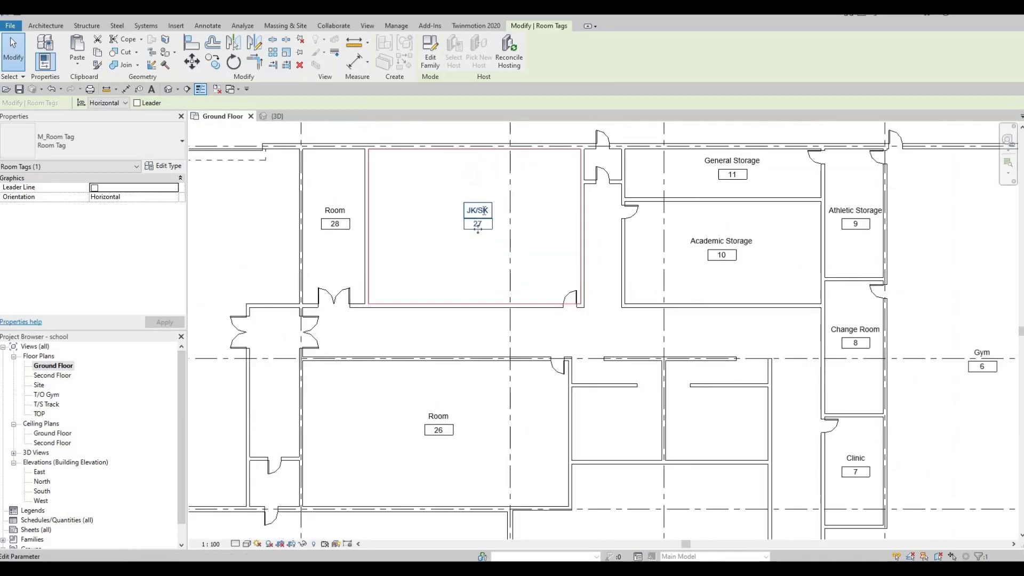
scroll(485, 209, "up", 1)
left_click(475, 210)
key("ctrl+c")
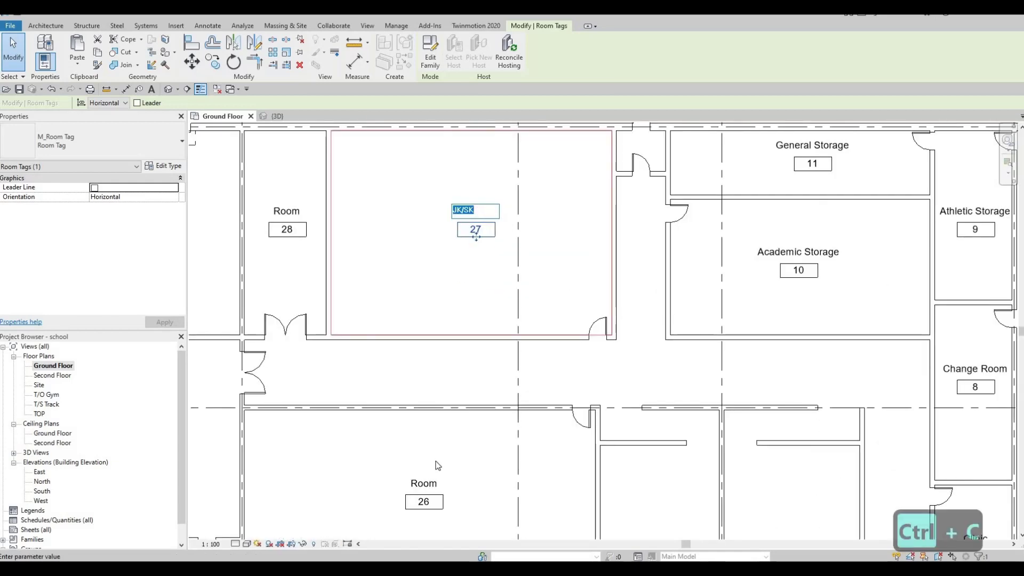
key("Escape")
key("Escape")
double_click(429, 480)
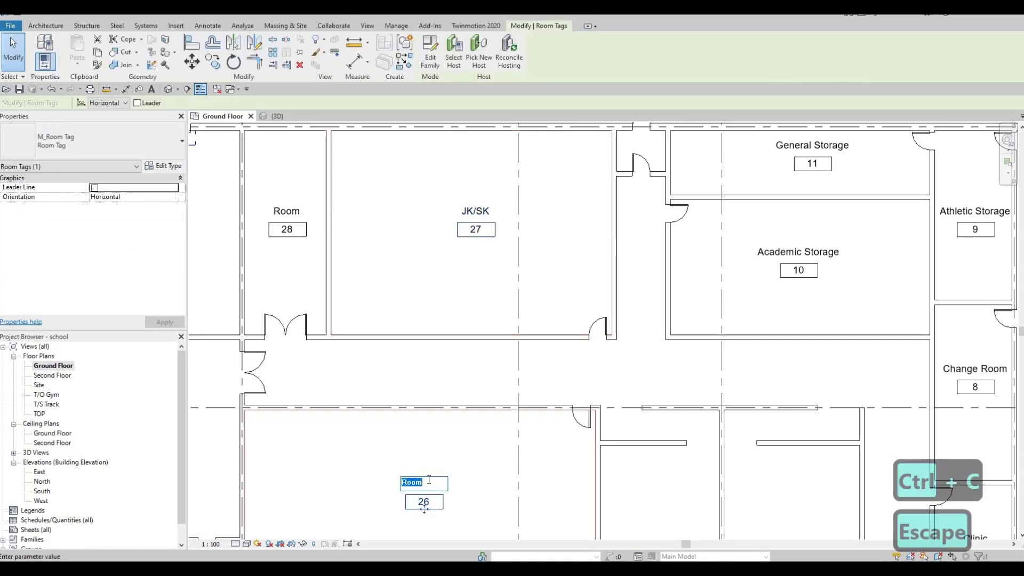
key("ctrl+v")
left_click(454, 438)
middle_click_drag(520, 388, 469, 293)
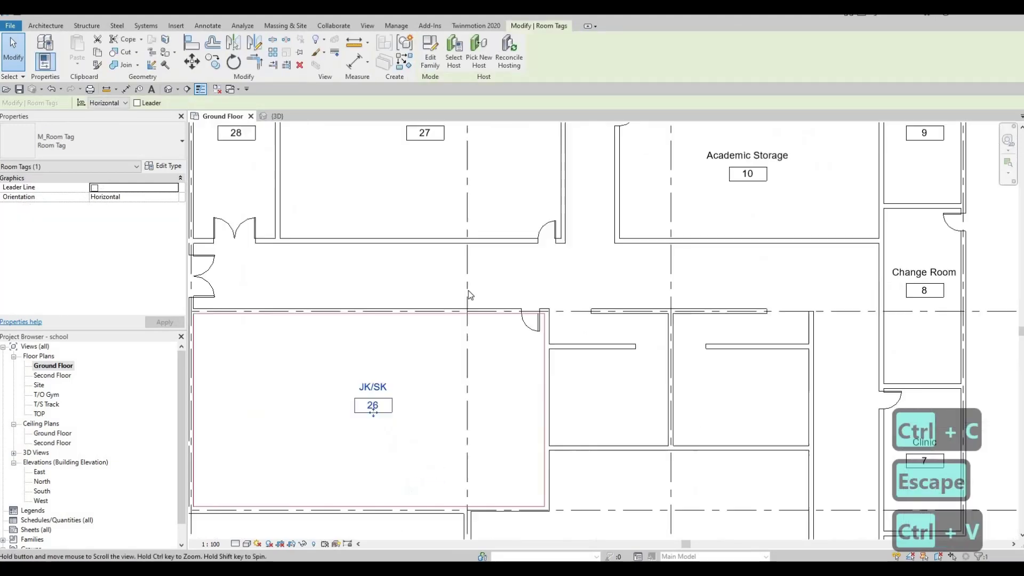
scroll(471, 290, "down", 1)
middle_click_drag(532, 253, 436, 275)
key("Escape")
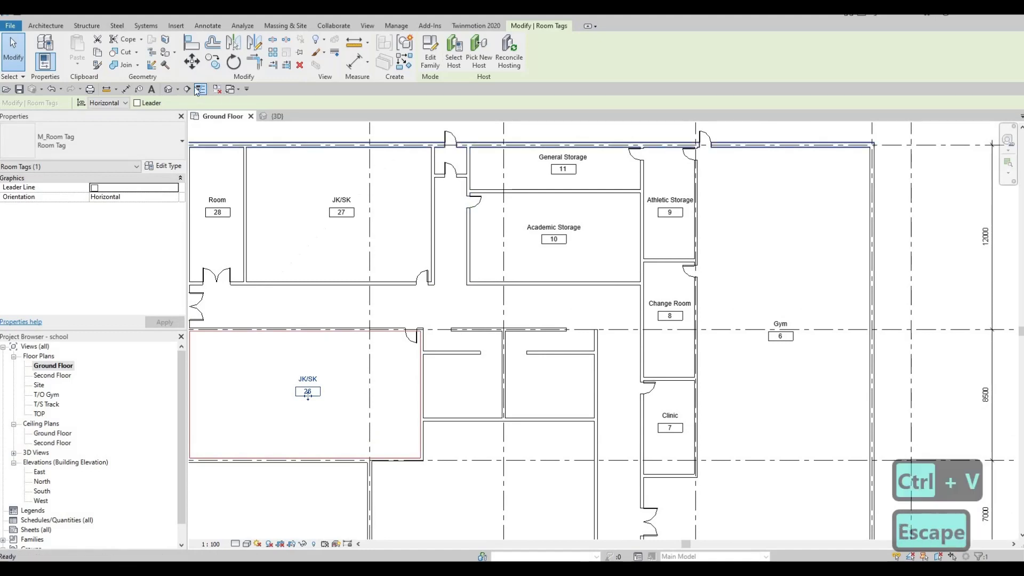
key("Escape")
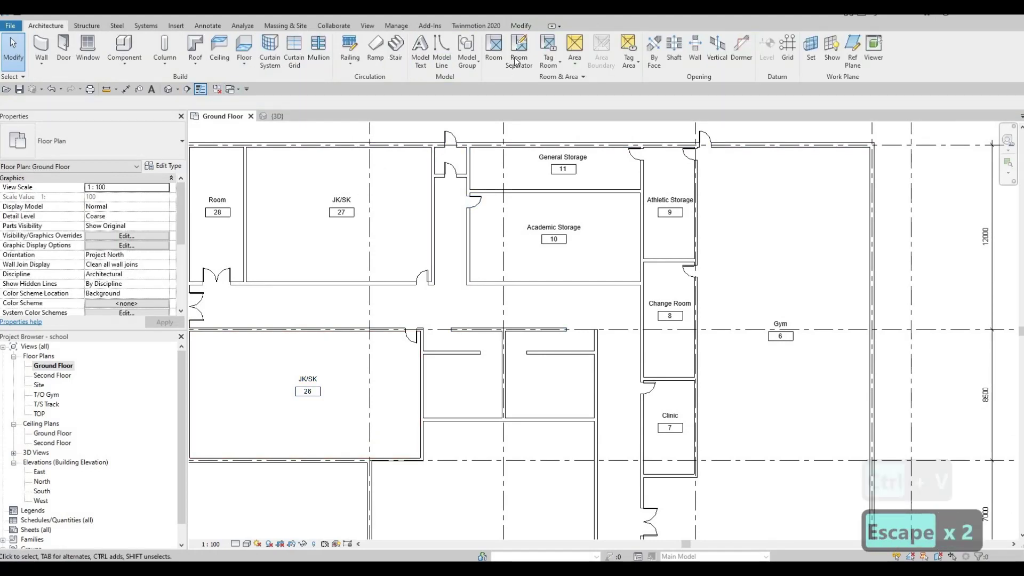
- Draw room separation lines across the hallway openings of the two small enclosures between room 26 and the clinic corridor
left_click(517, 53)
scroll(560, 315, "up", 4)
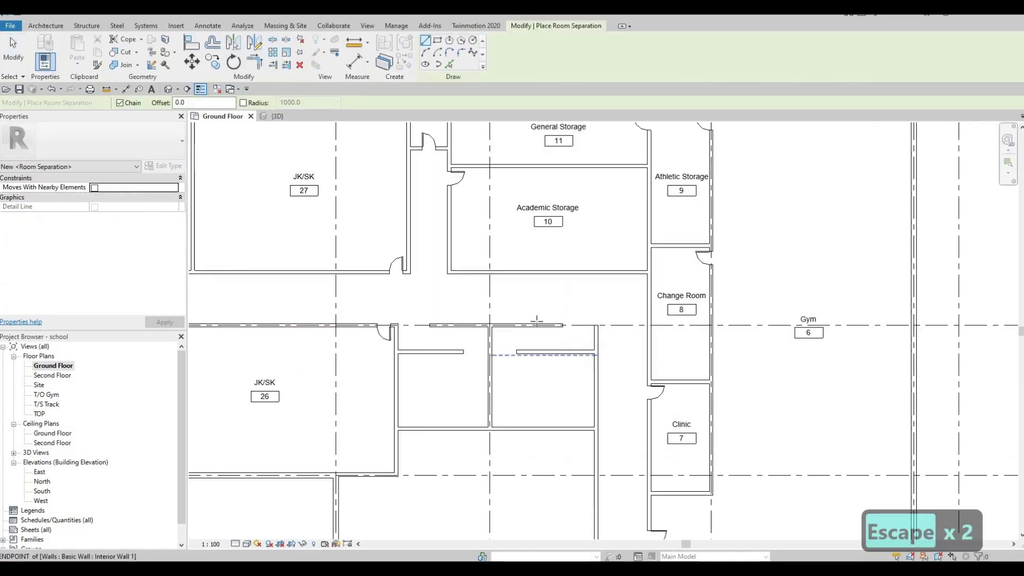
left_click(547, 324)
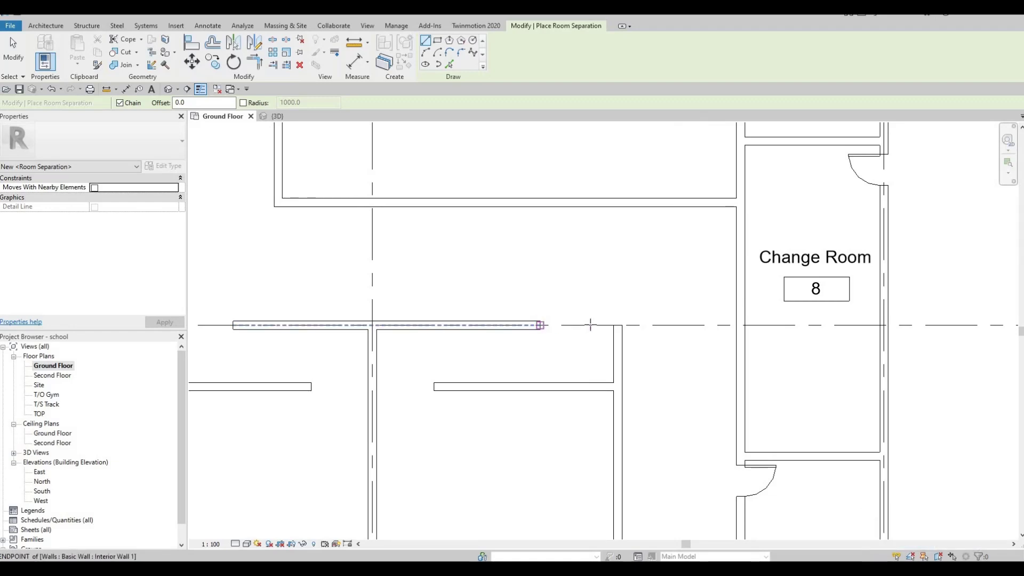
left_click(611, 327)
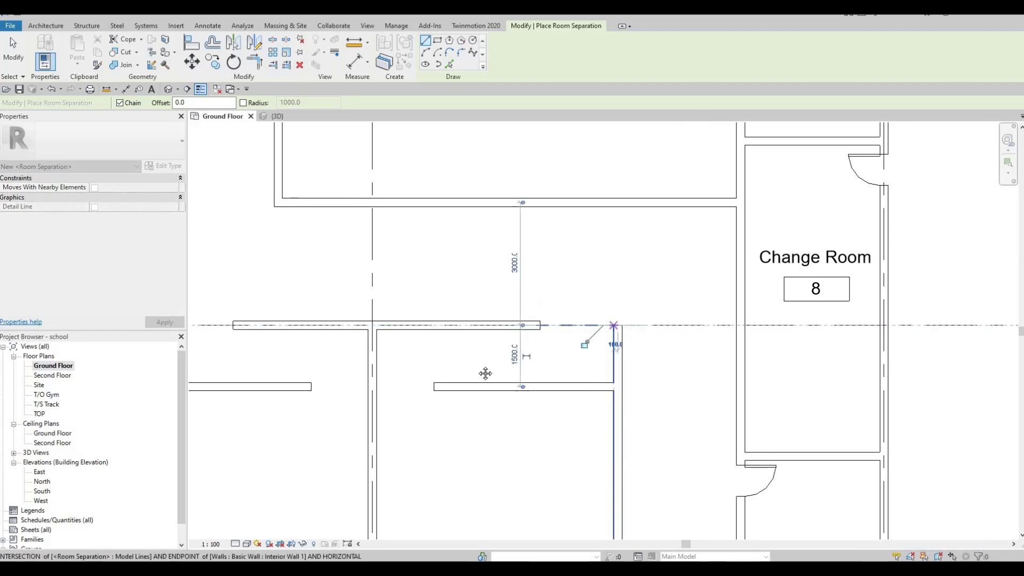
middle_click_drag(484, 373, 751, 382)
key("Escape")
left_click(516, 332)
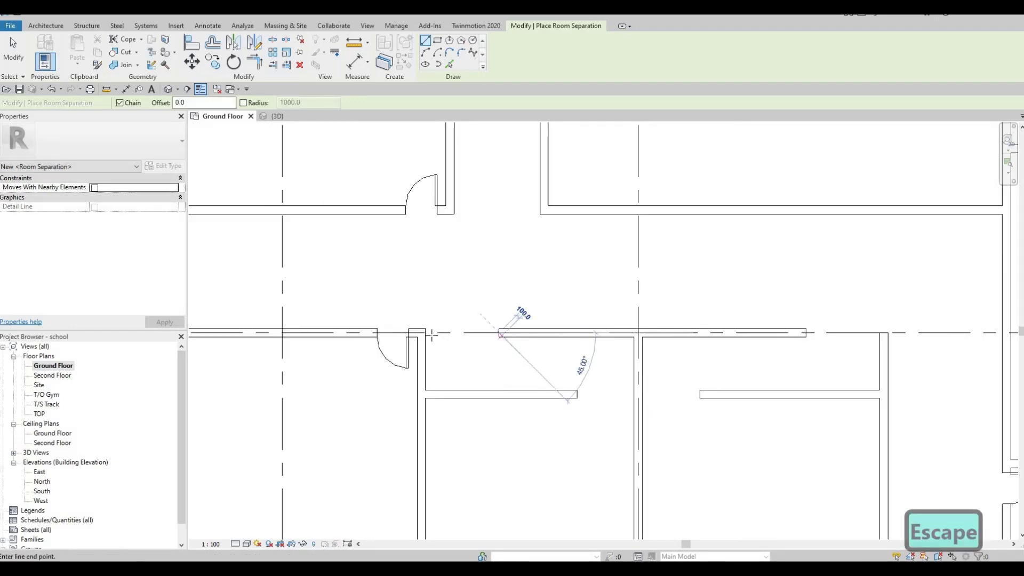
key("Escape")
key("Escape")
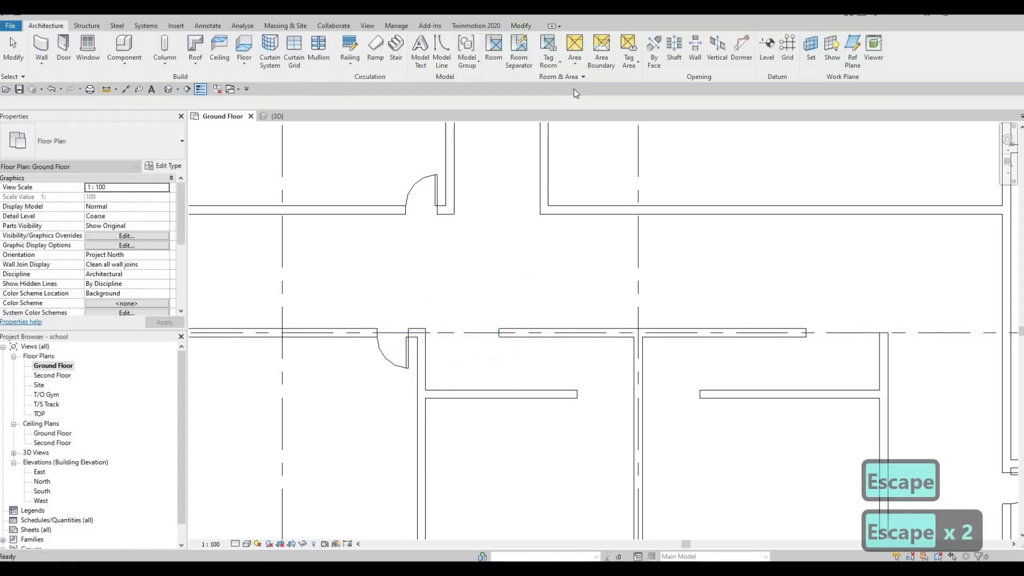
- Place tagged rooms in the two small enclosures between room 26 and the clinic corridor
key("r")
key("m")
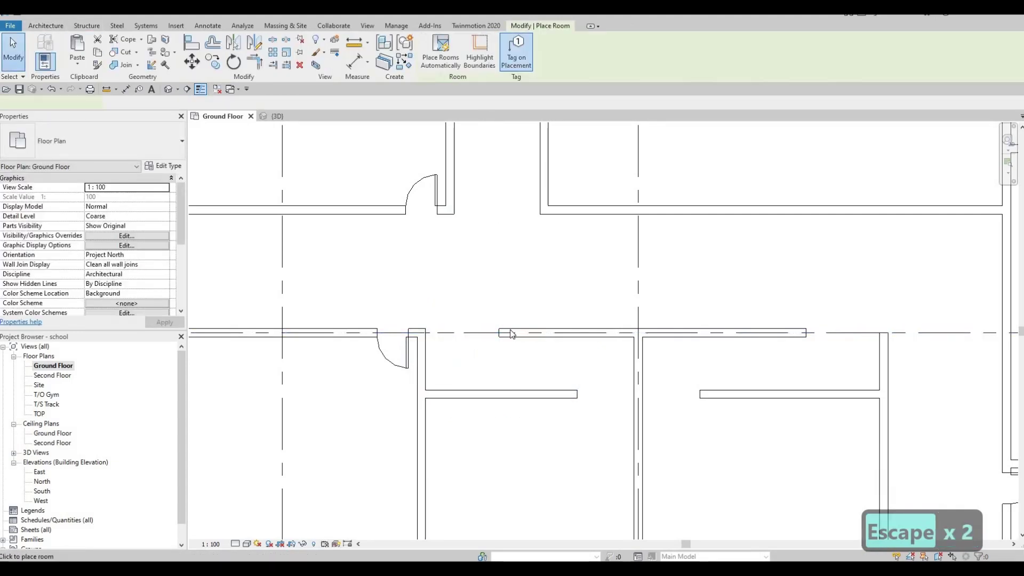
middle_click_drag(539, 466, 516, 331)
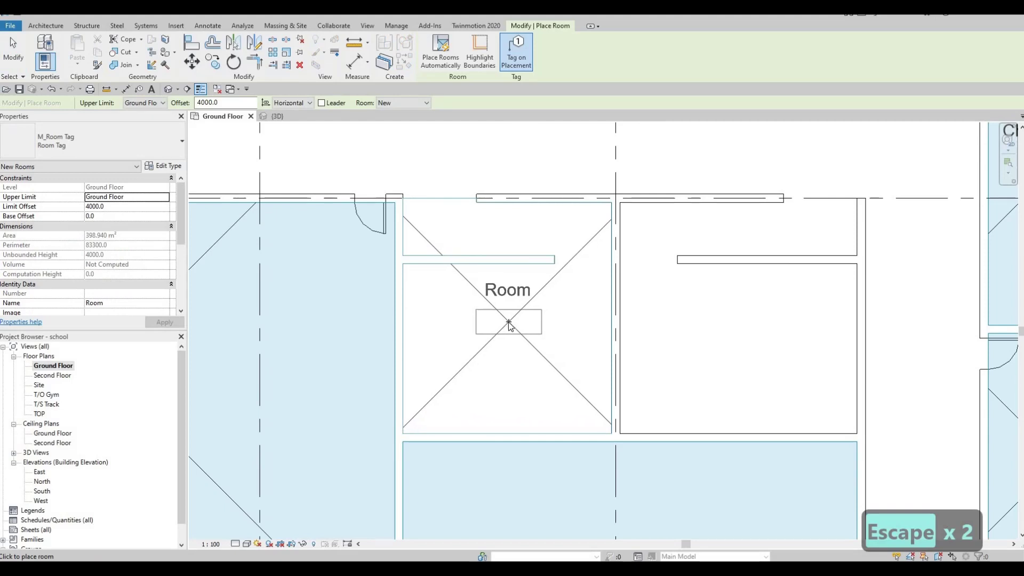
left_click(517, 326)
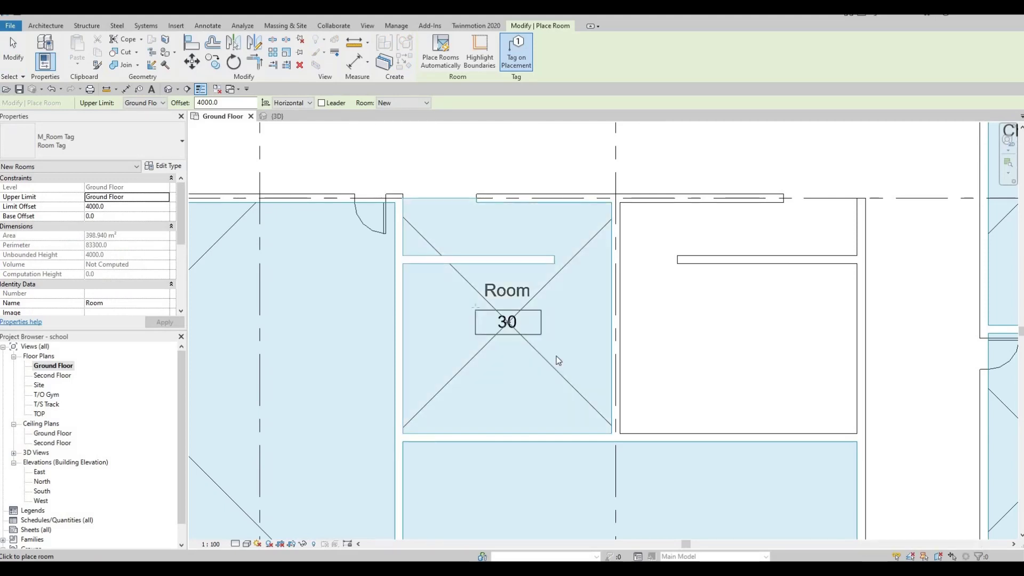
middle_click_drag(621, 240, 580, 315)
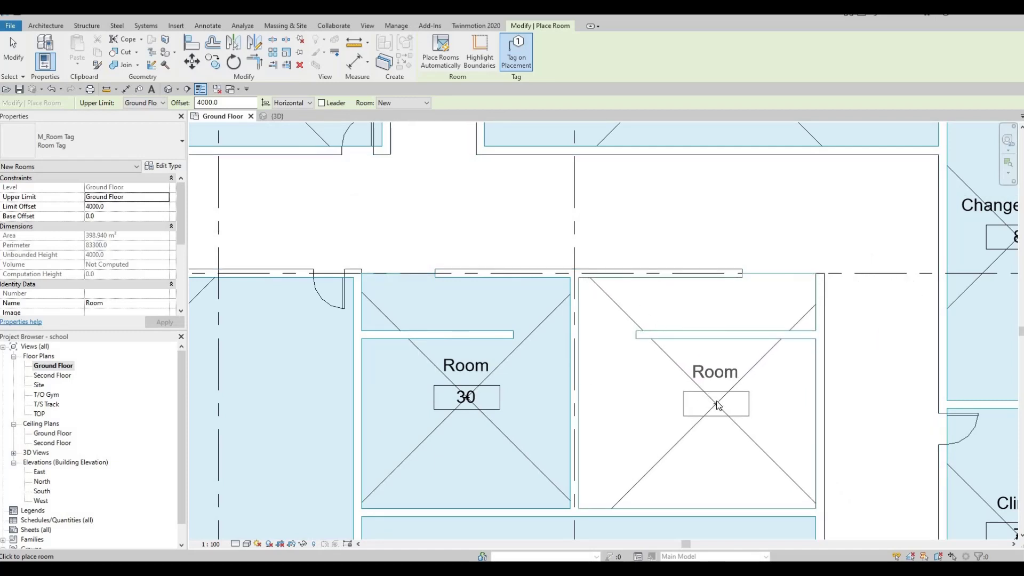
left_click(717, 399)
- Place a tagged room in the connected hallway space between room 25 and the main entrance
scroll(740, 400, "down", 2)
middle_click_drag(784, 453, 717, 230)
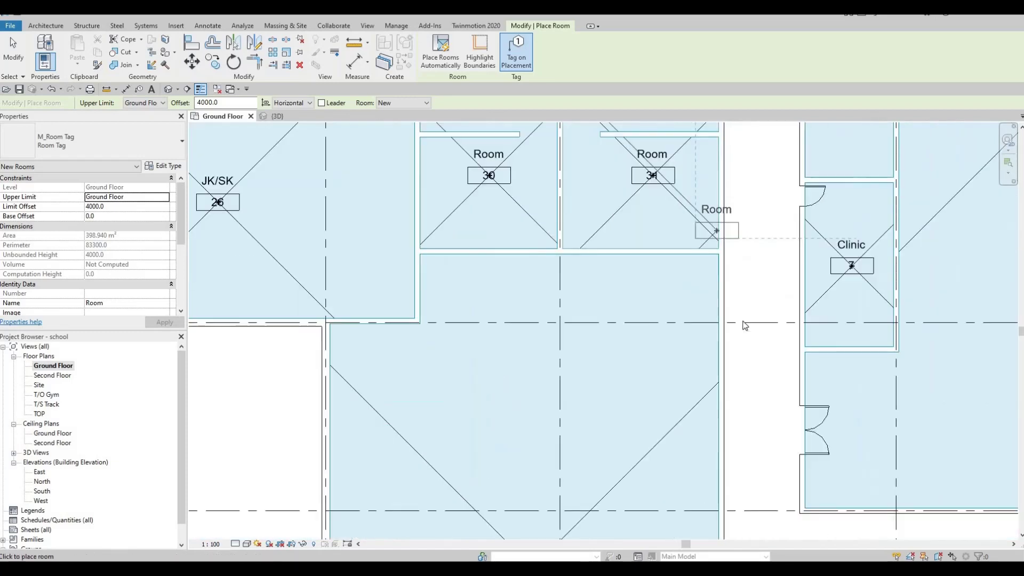
scroll(745, 325, "down", 5)
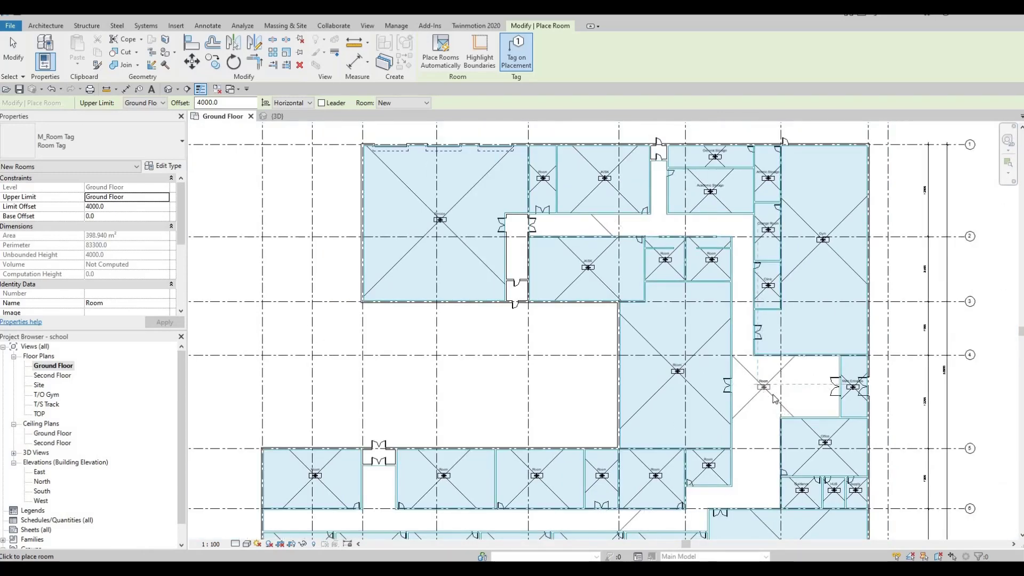
left_click(775, 397)
scroll(768, 390, "up", 5)
key("Escape")
key("Escape")
key("Escape")
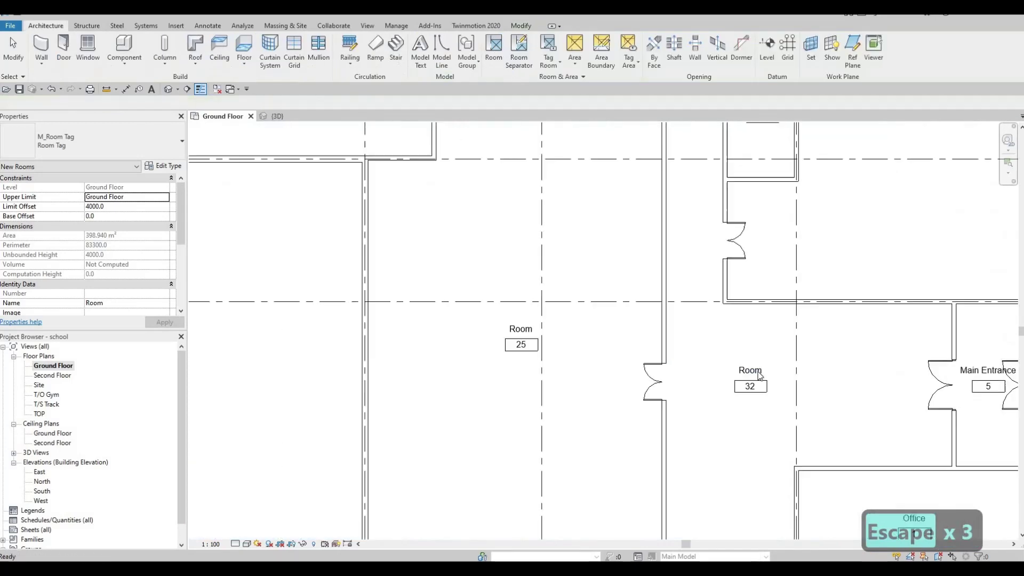
- Rename room 32, the hallway space beside the main entrance, to "Corridor"
left_click(759, 370)
left_click(758, 371)
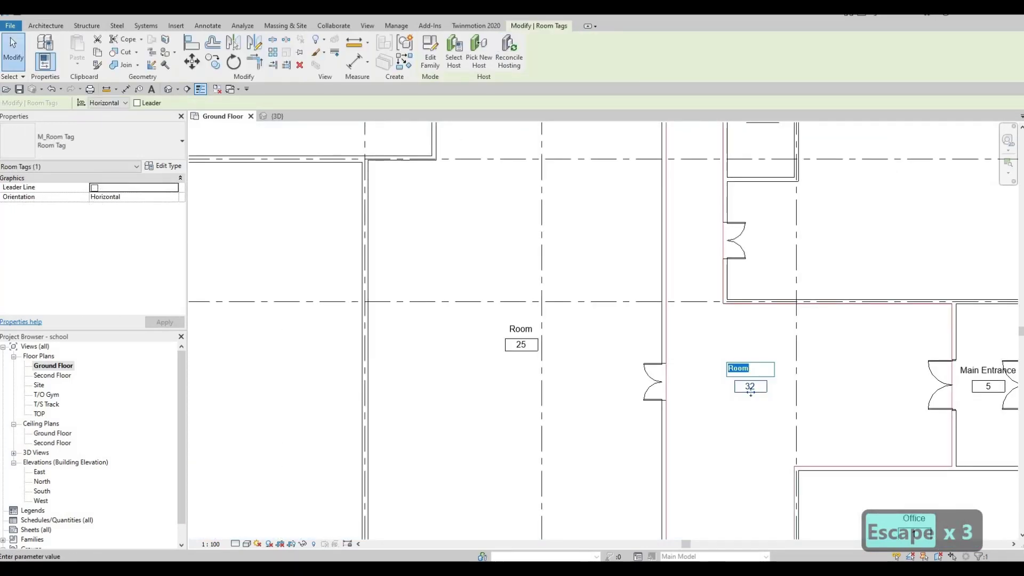
type("Coo")
key("BackSpace")
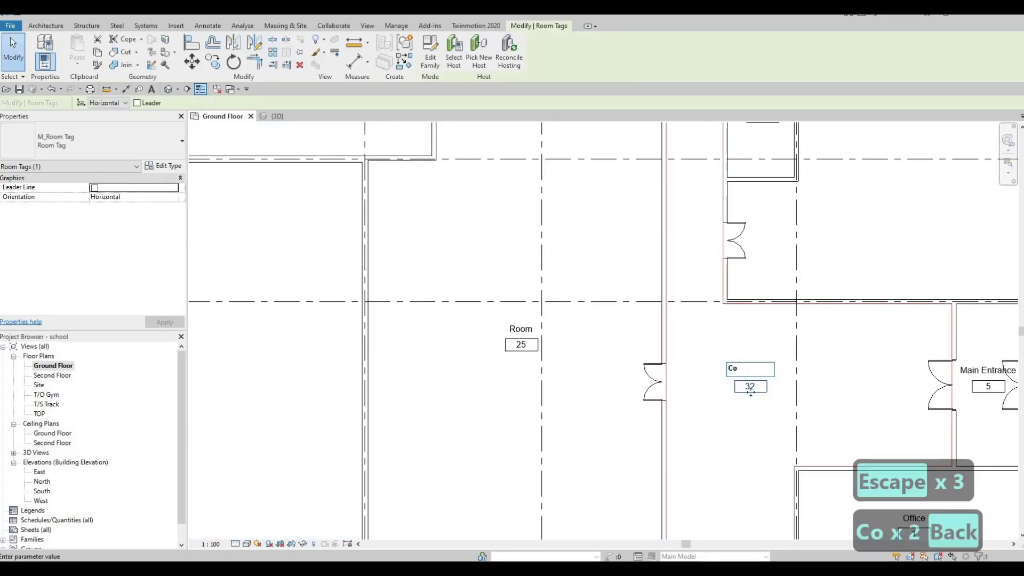
type("ori")
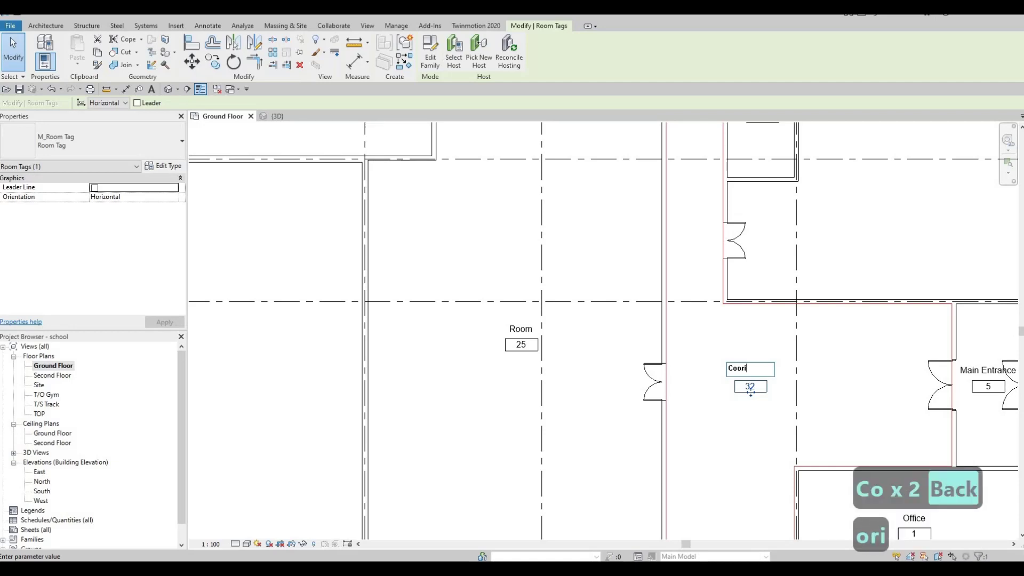
type("dor")
left_click(726, 434)
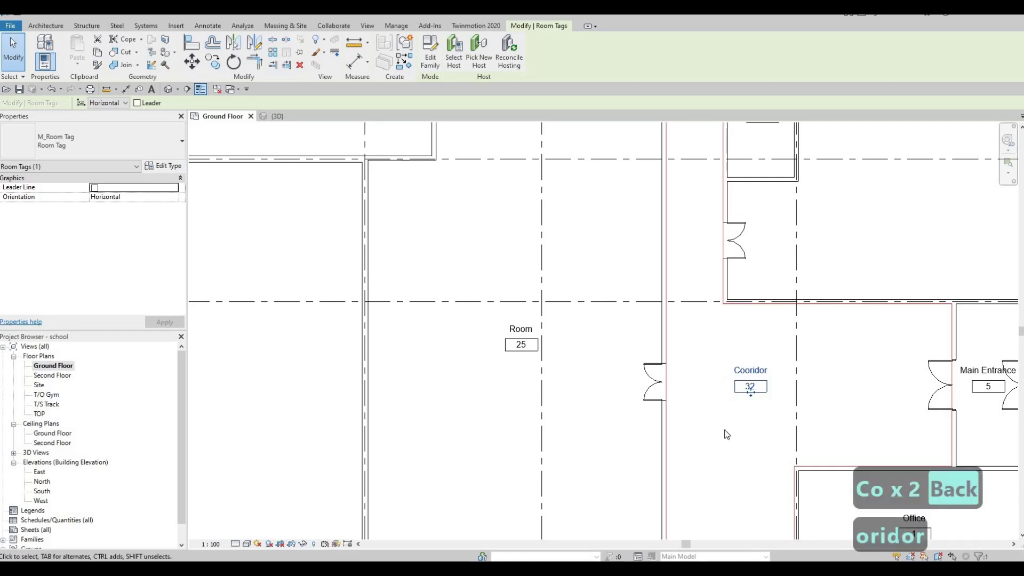
key("F1")
key("Escape")
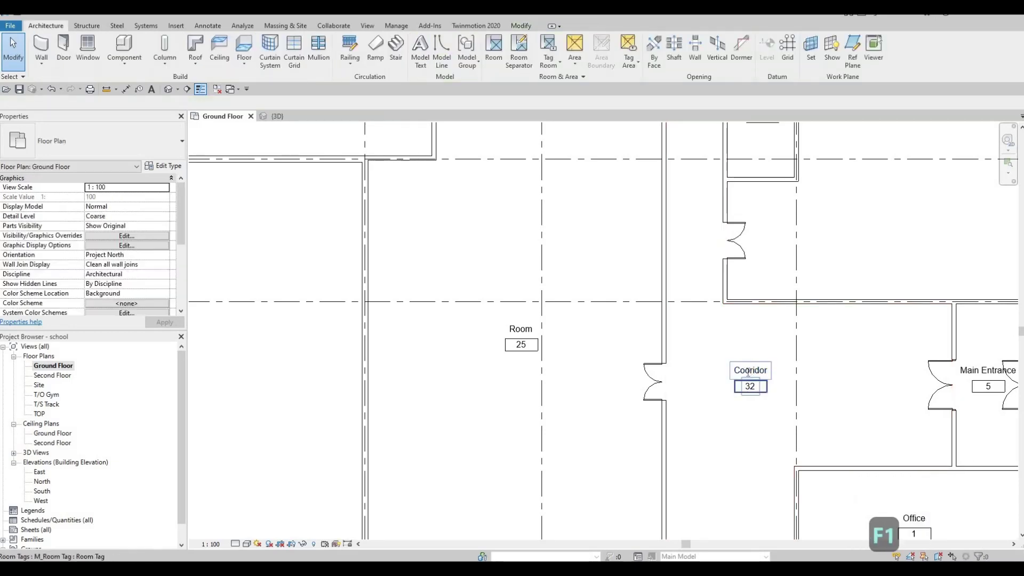
double_click(742, 373)
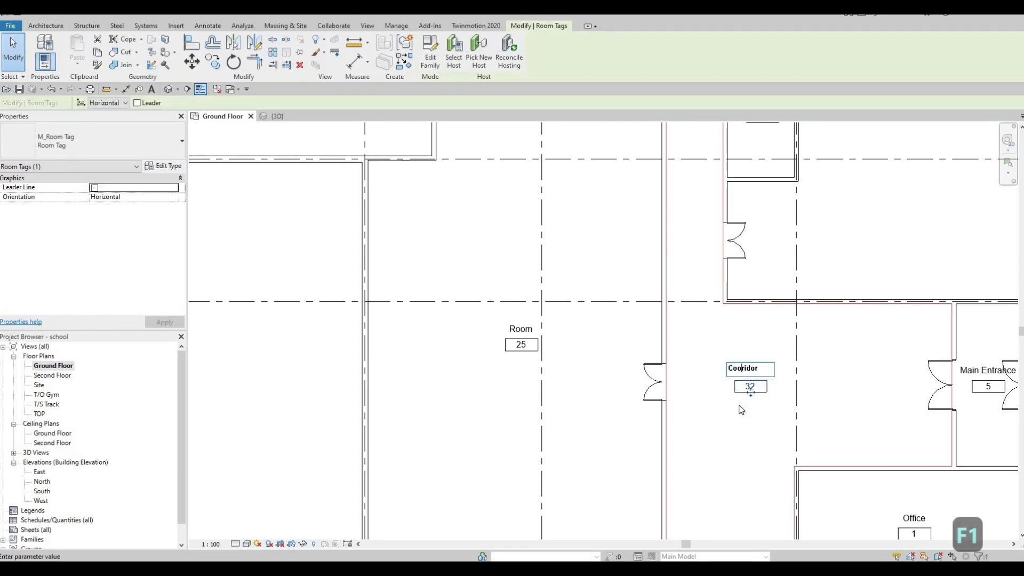
key("BackSpace")
type("r")
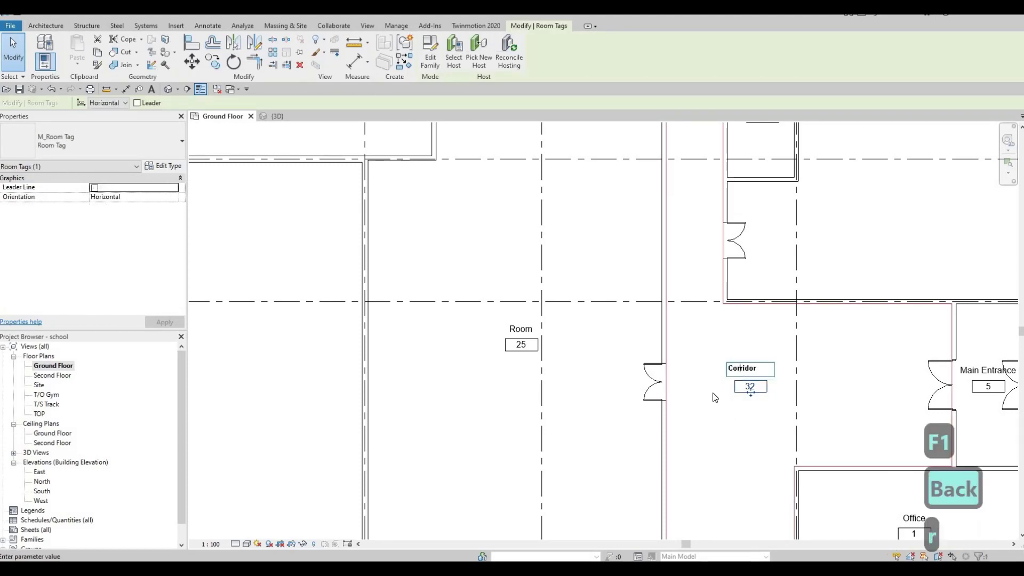
left_click(723, 345)
- Rename room 25, the large room with double doors onto the corridor opposite the main entrance, to "Library"
scroll(629, 343, "down", 3)
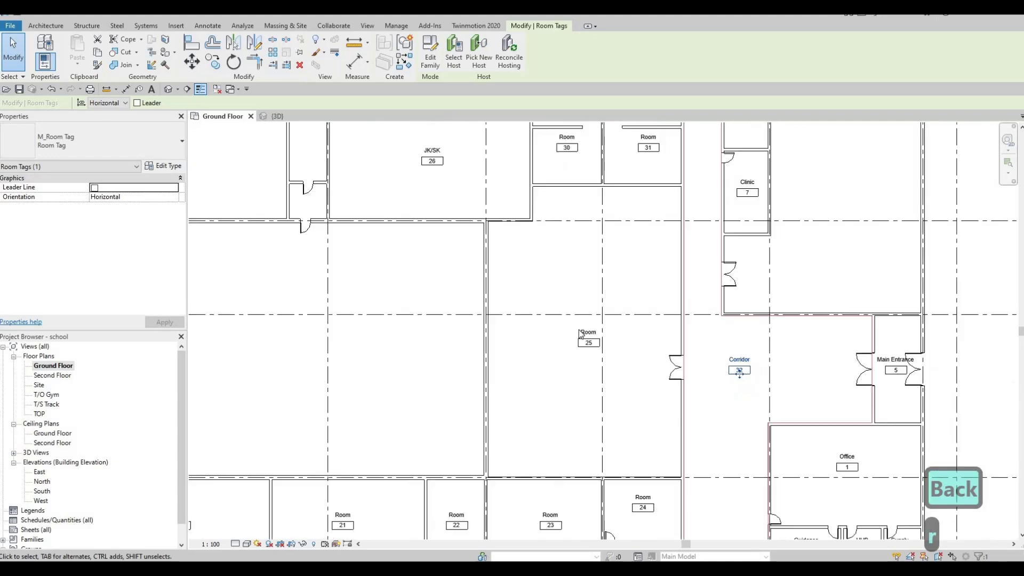
left_click(589, 336)
scroll(588, 333, "up", 2)
left_click(588, 331)
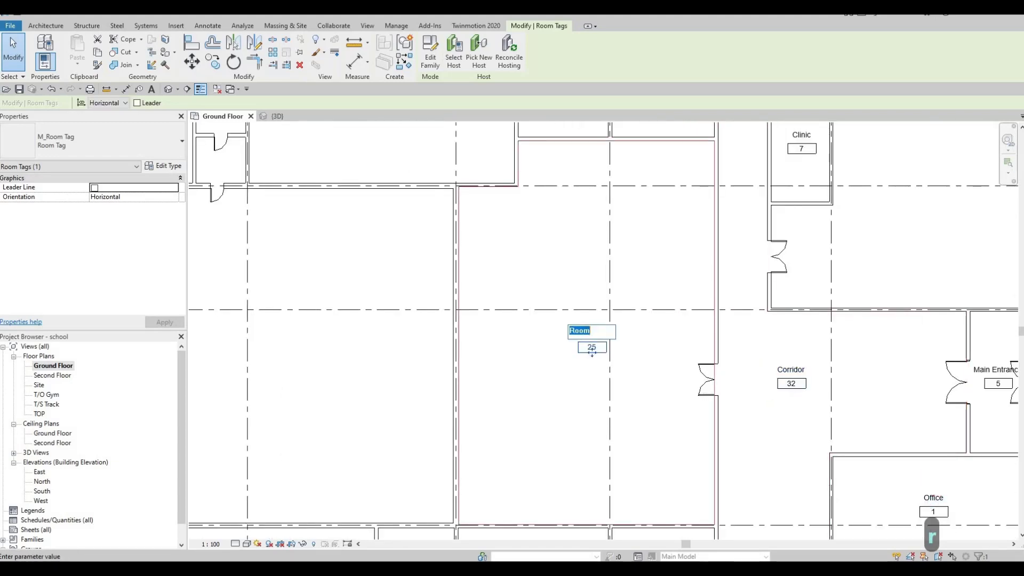
type("Library")
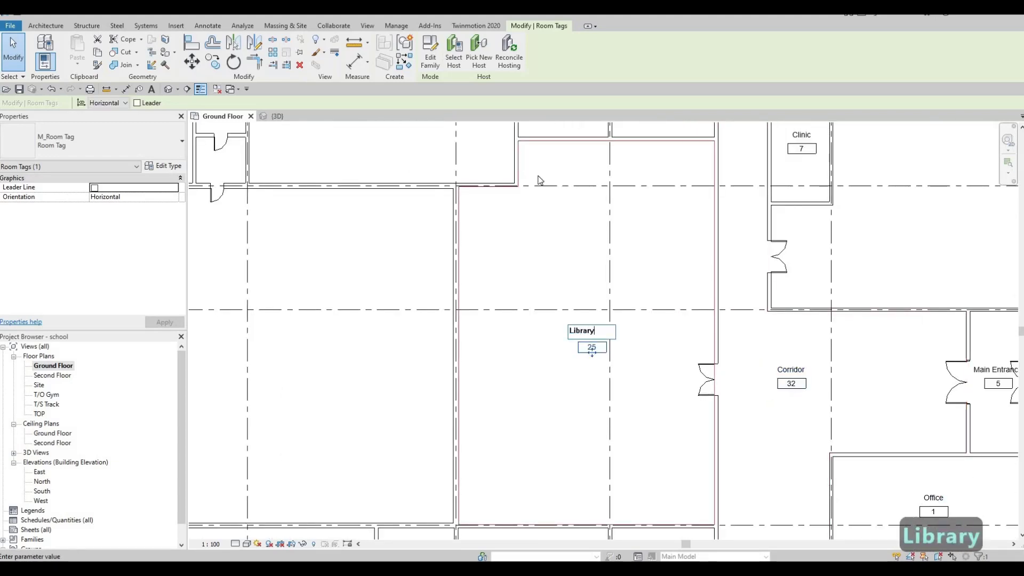
left_click(528, 235)
- Rename room 30, the small enclosure beside JK/SK room 26, to "M washroom"
middle_click_drag(488, 220, 540, 310)
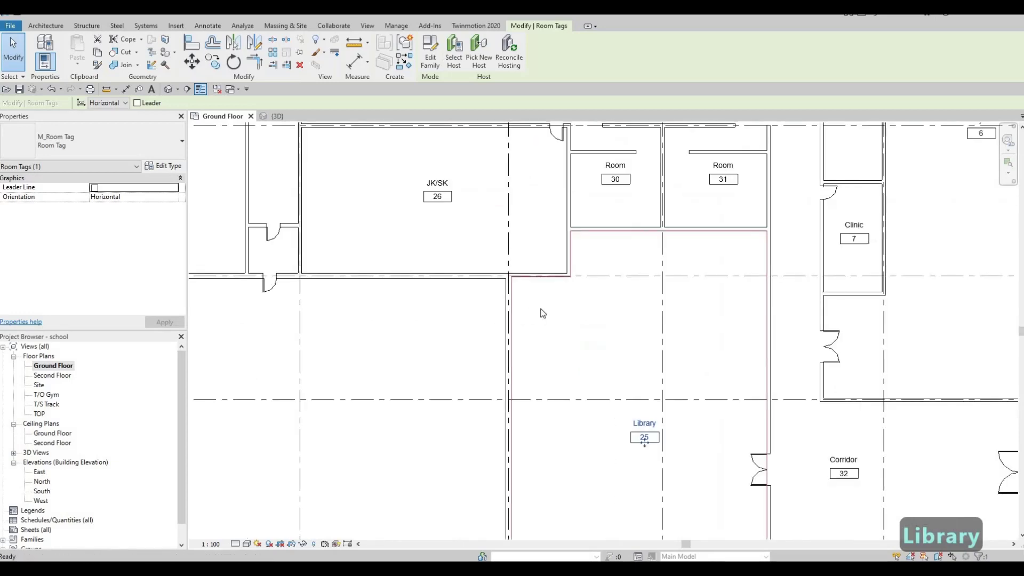
scroll(574, 312, "down", 1)
middle_click_drag(601, 297, 628, 328)
middle_click_drag(651, 256, 643, 281)
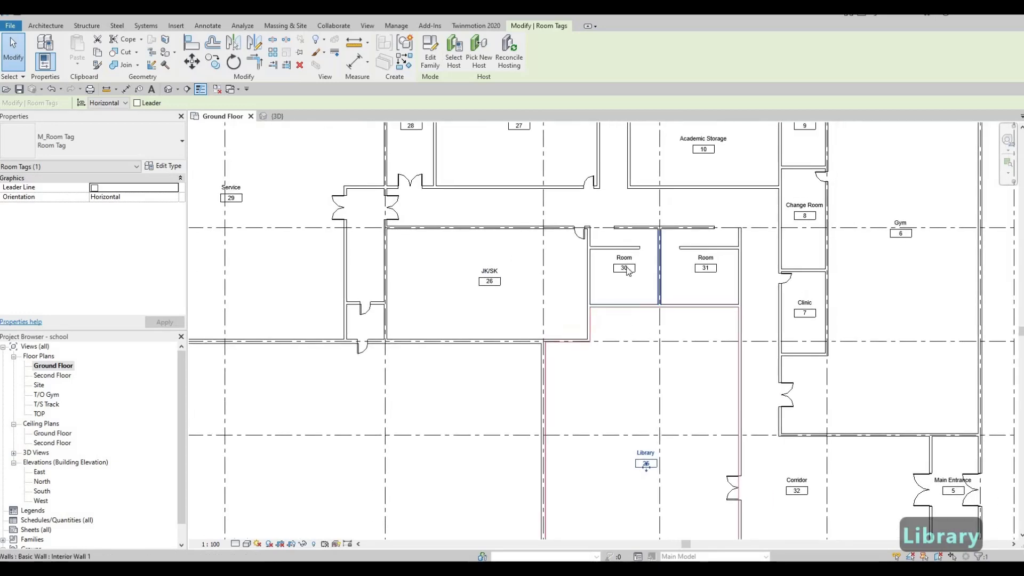
middle_click_drag(629, 233, 623, 327)
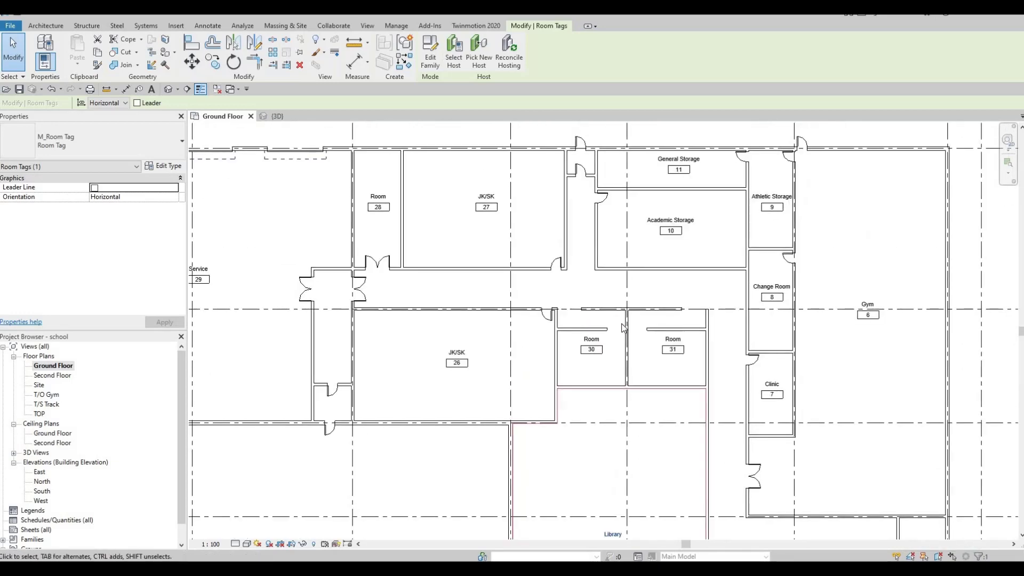
left_click(591, 341)
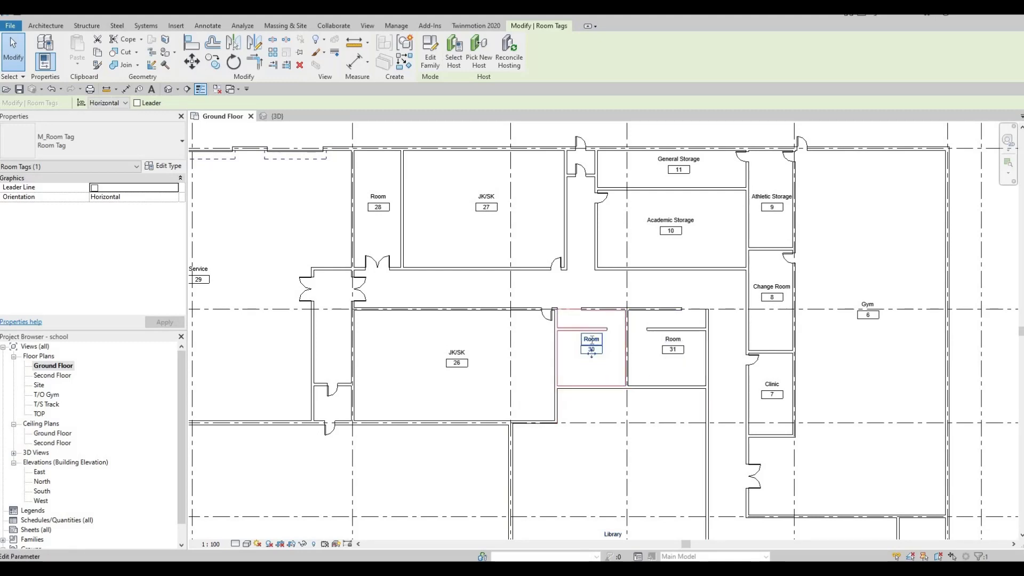
left_click(589, 342)
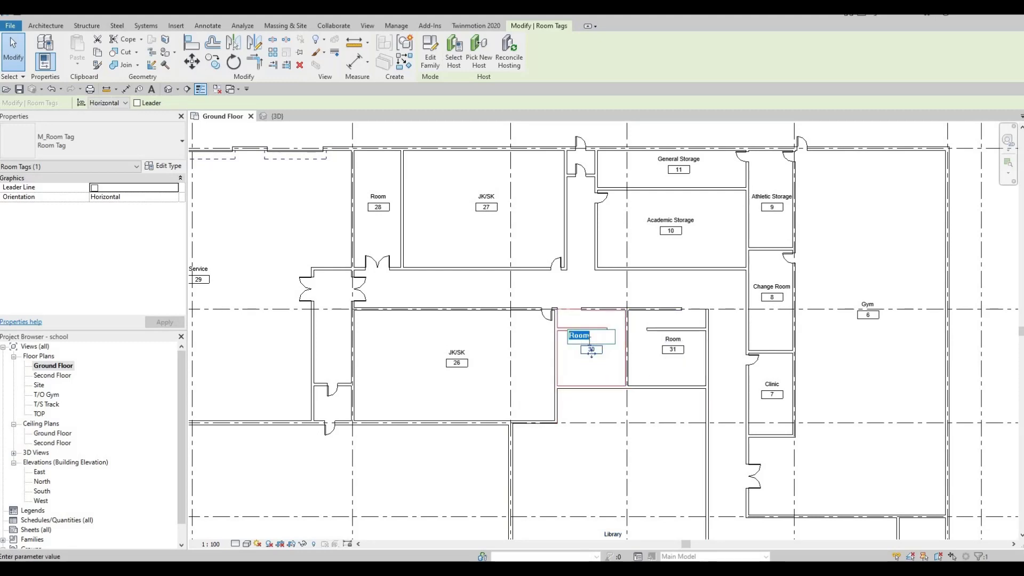
type("M")
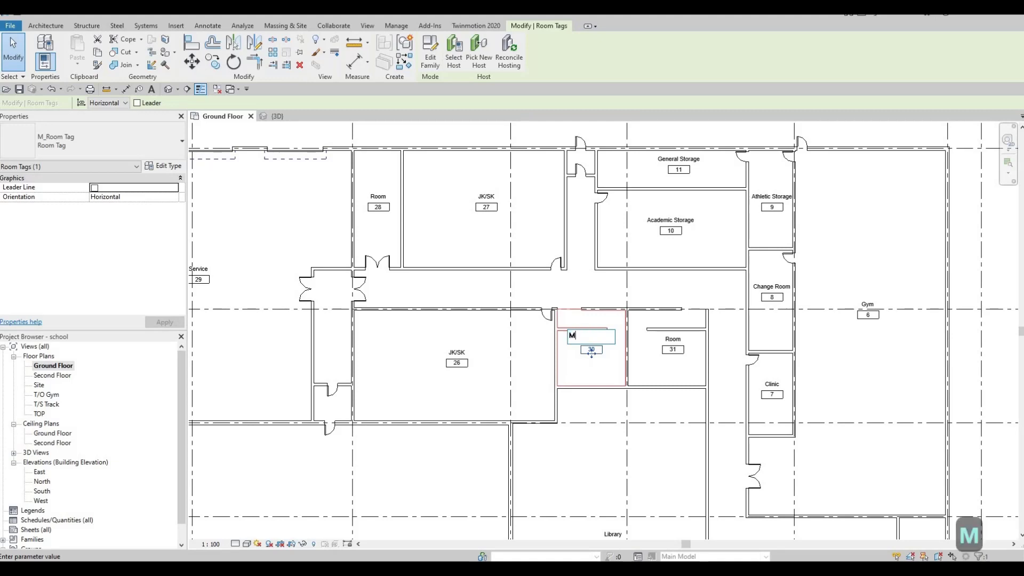
type(" washroom")
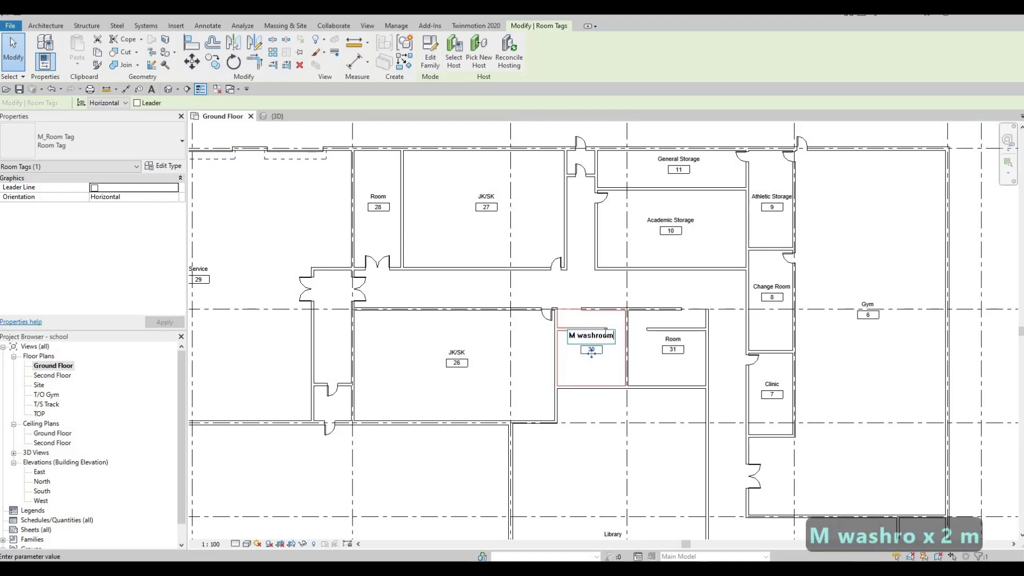
- Rename room 31, the enclosure adjoining the M washroom, to "W washroom"
left_click(680, 344)
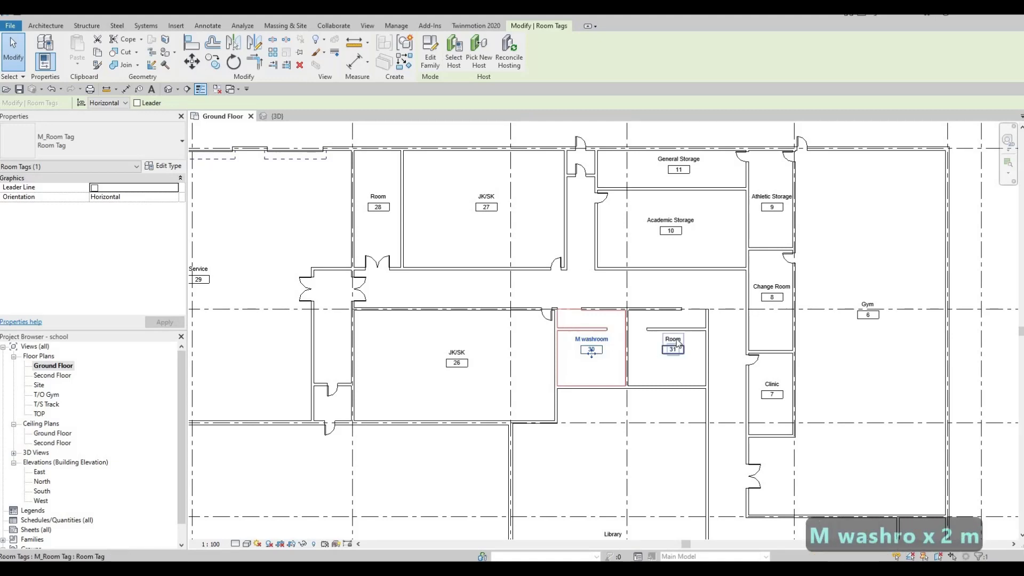
left_click(676, 341)
left_click(675, 340)
type("W")
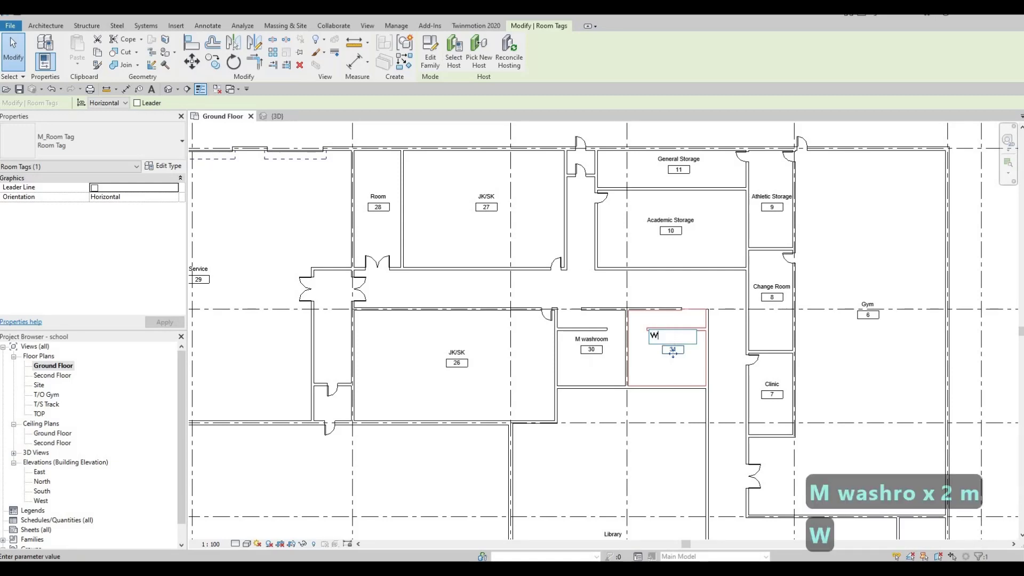
type(" wash")
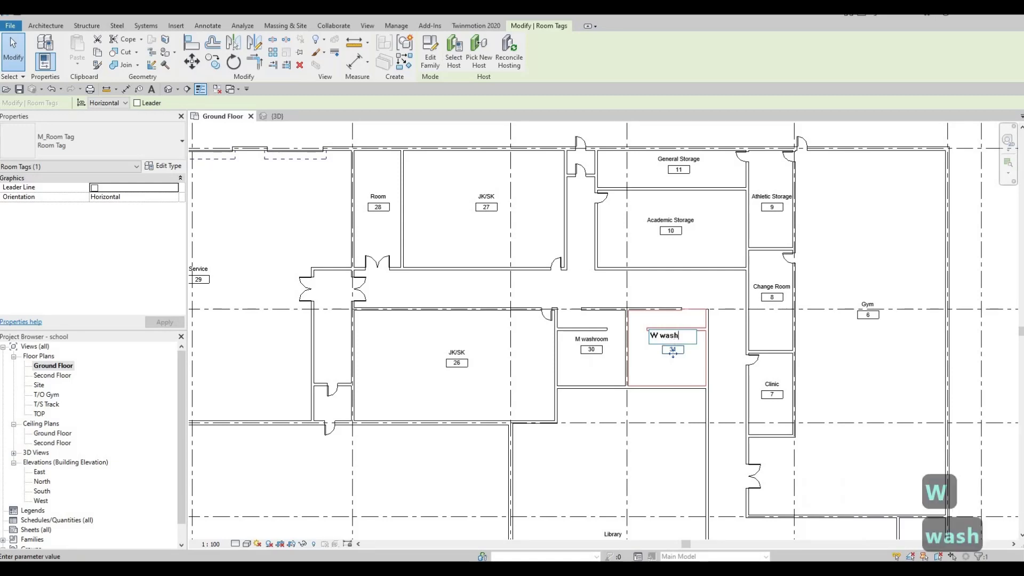
type("room")
left_click(603, 469)
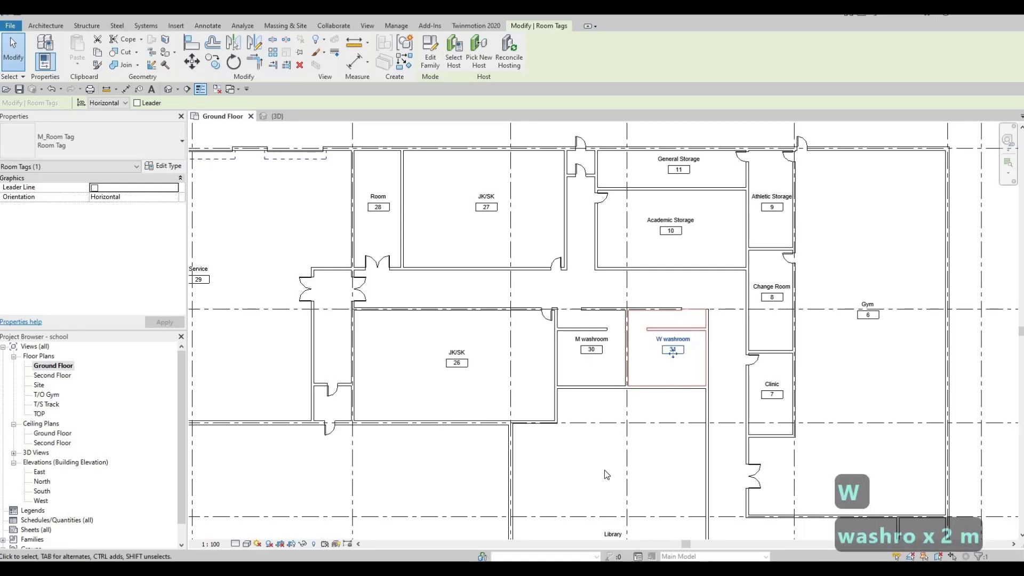
- Copy the name "JK/SK" from the tag of room 26 without changing it
scroll(581, 352, "down", 3)
scroll(584, 351, "up", 2)
middle_click_drag(584, 350, 570, 218)
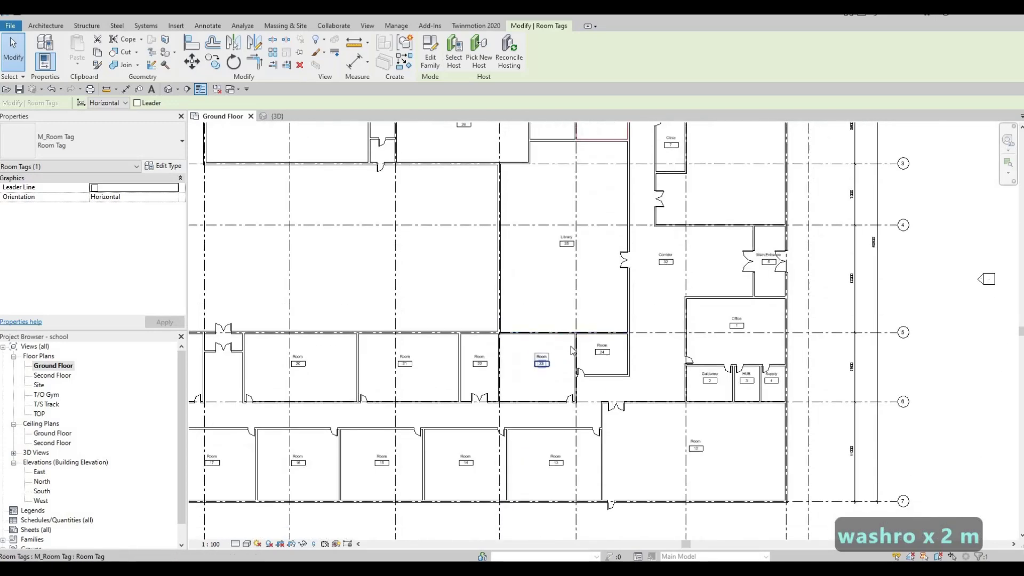
middle_click_drag(548, 366, 584, 342)
scroll(563, 354, "down", 3)
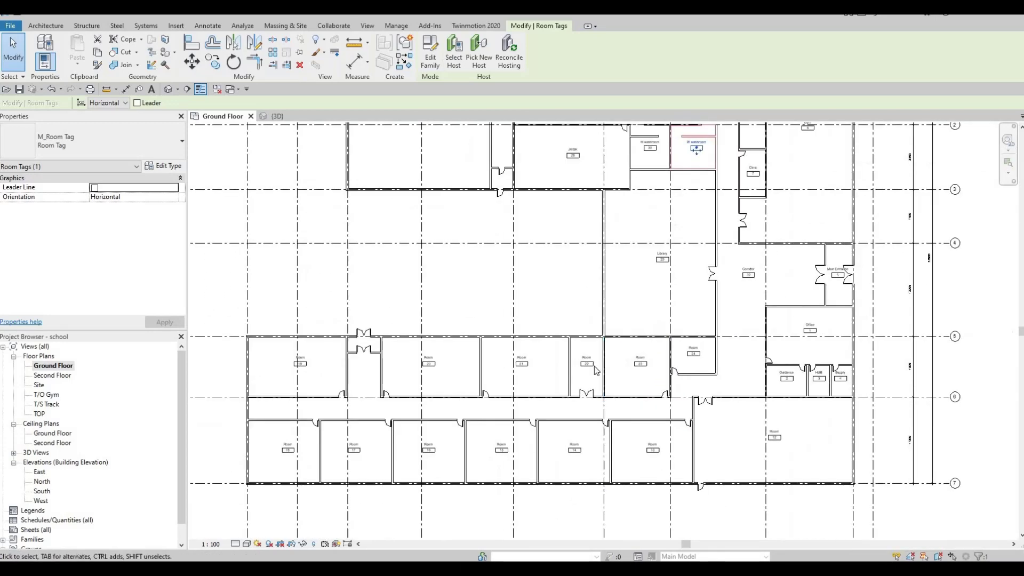
scroll(314, 379, "up", 3)
scroll(315, 378, "up", 1)
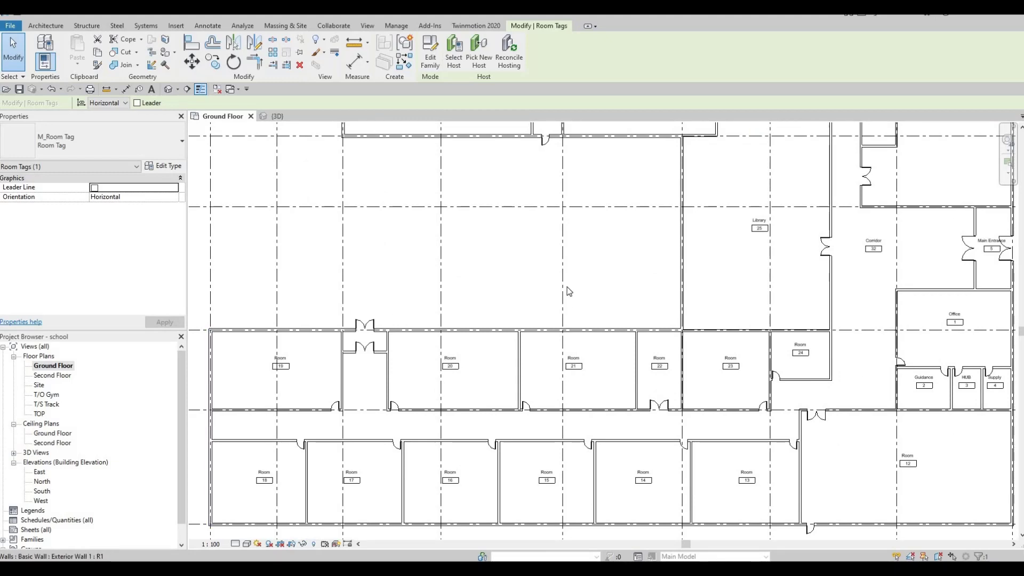
middle_click_drag(638, 287, 603, 286)
scroll(603, 286, "up", 4)
left_click(599, 290)
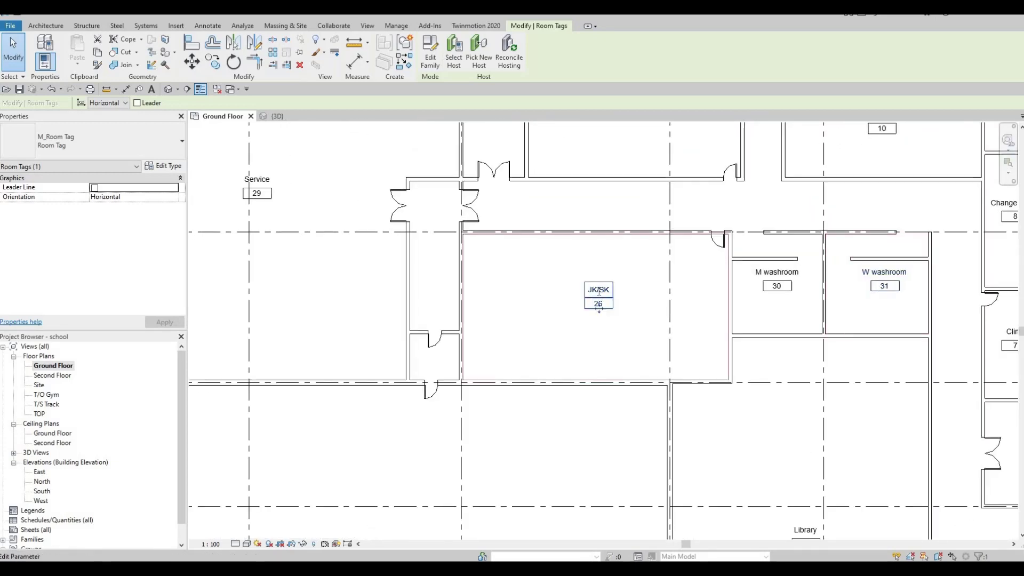
left_click(599, 290)
key("ctrl+c")
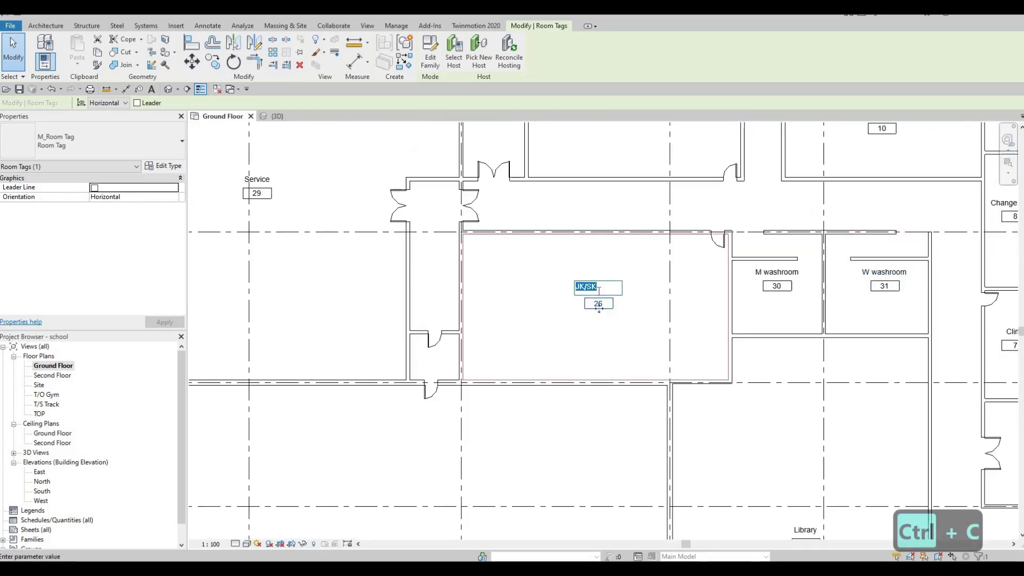
key("Escape")
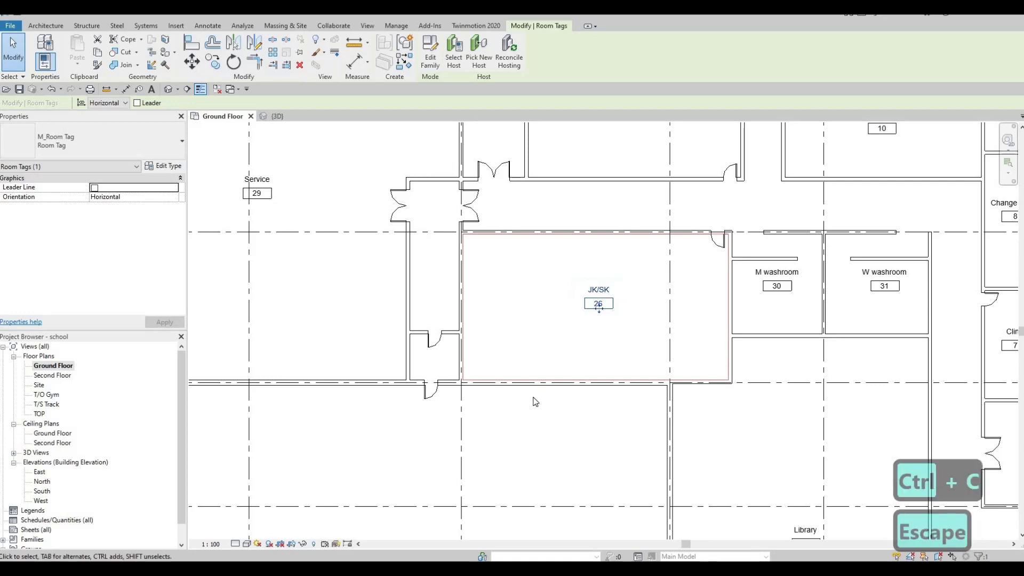
- Rename rooms 19 and 20, on either side of the double-door vestibule near grid line 5, to the copied name "JK/SK"
scroll(601, 231, "down", 5)
scroll(558, 307, "up", 5)
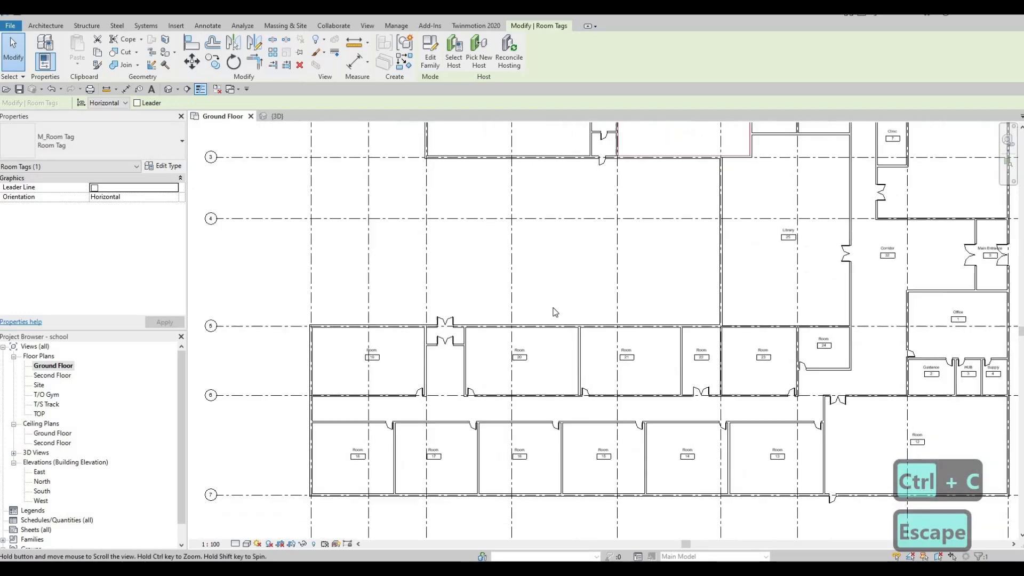
left_click(491, 314)
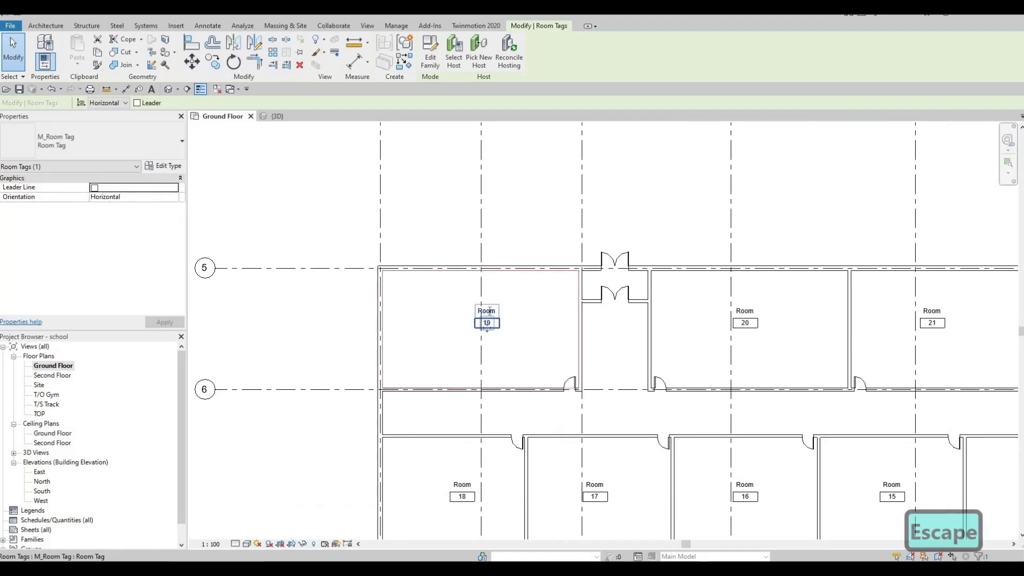
left_click(487, 311)
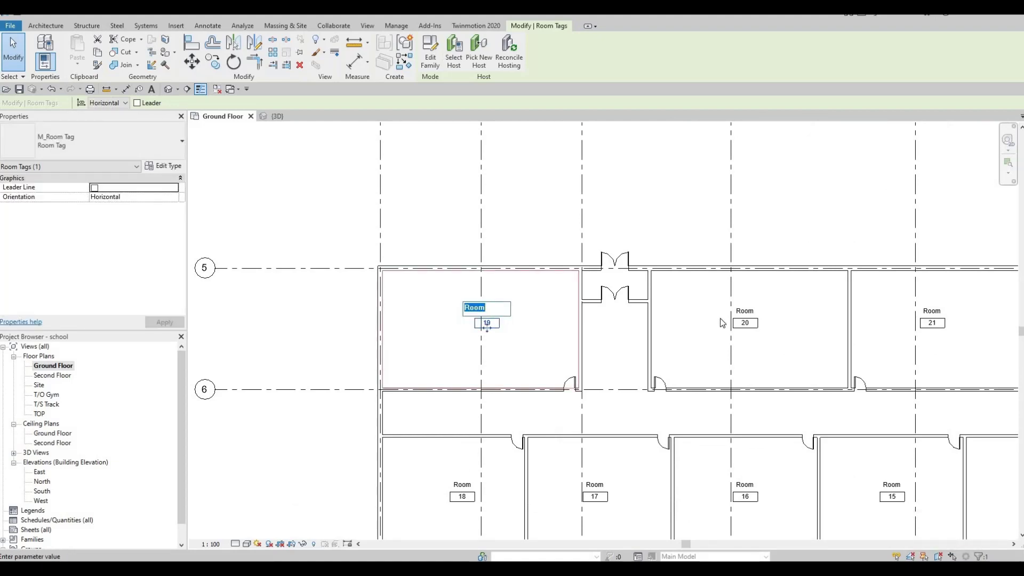
key("ctrl+v")
left_click(745, 323)
left_click(733, 307)
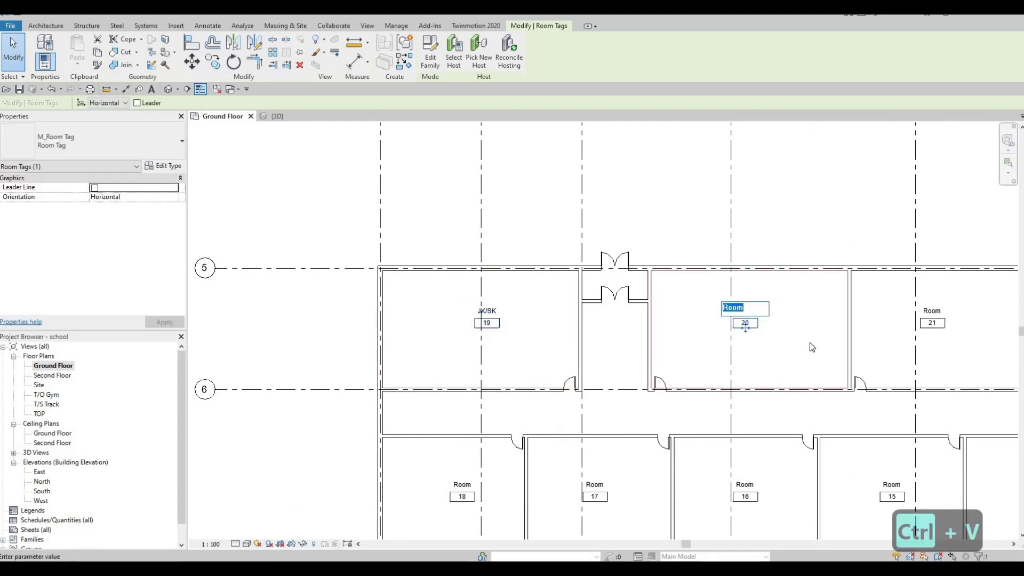
key("ctrl+v")
- Rename room 21, the classroom next to room 20, to the copied name "JK/SK"
middle_click_drag(816, 342, 440, 340)
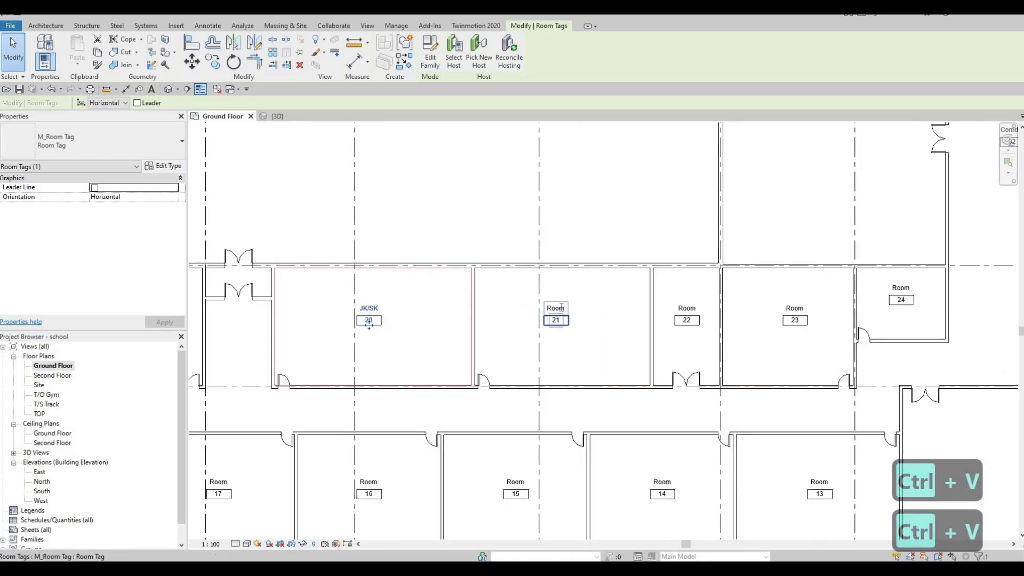
left_click(561, 308)
left_click(560, 307)
scroll(624, 319, "up", 1)
middle_click_drag(623, 320, 543, 321)
scroll(543, 321, "down", 1)
- Rename room 22, the narrow room with double doors between rooms 21 and 23, to "Stairs 1"
left_click(604, 322)
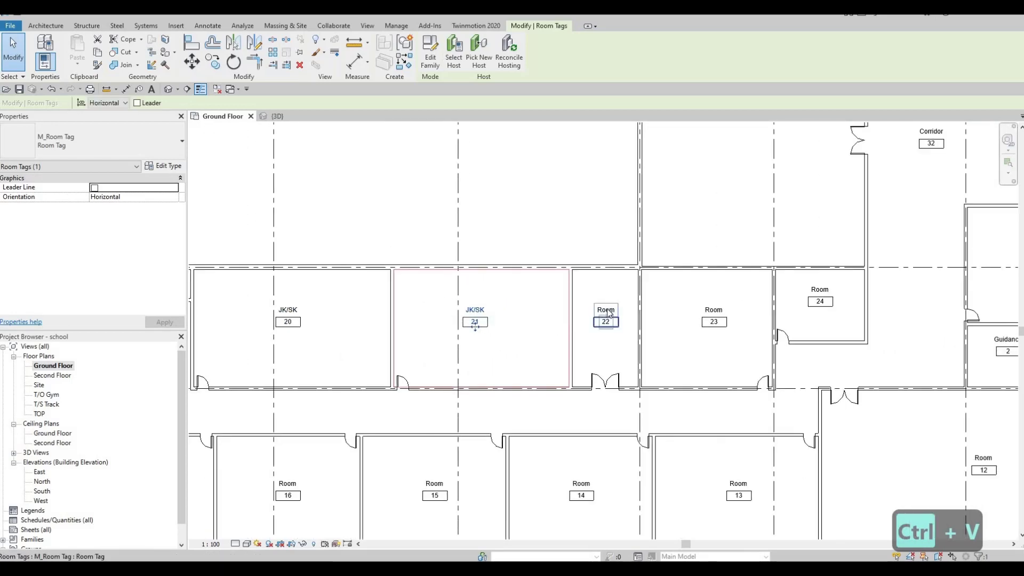
left_click(608, 310)
left_click(608, 312)
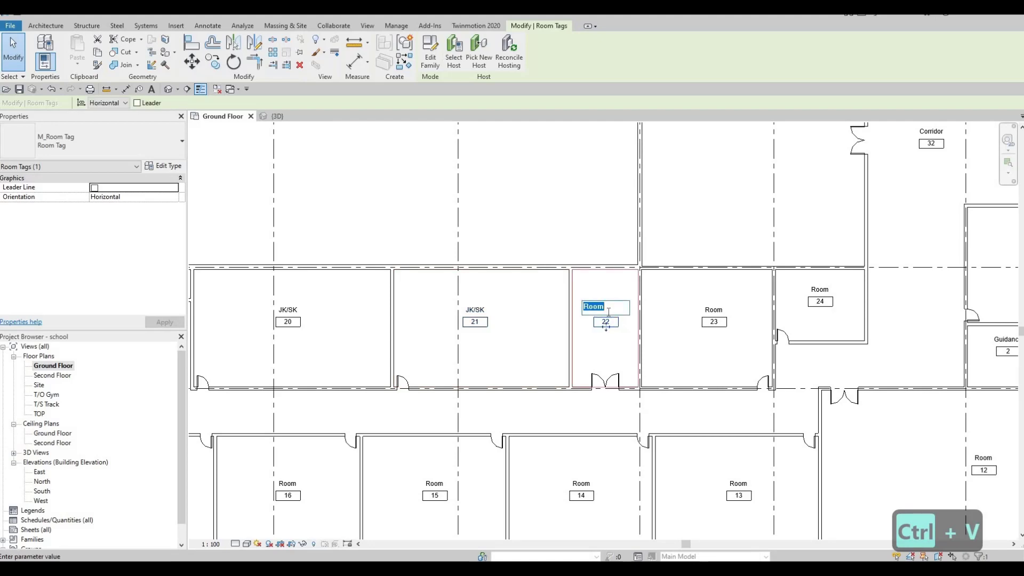
type("S")
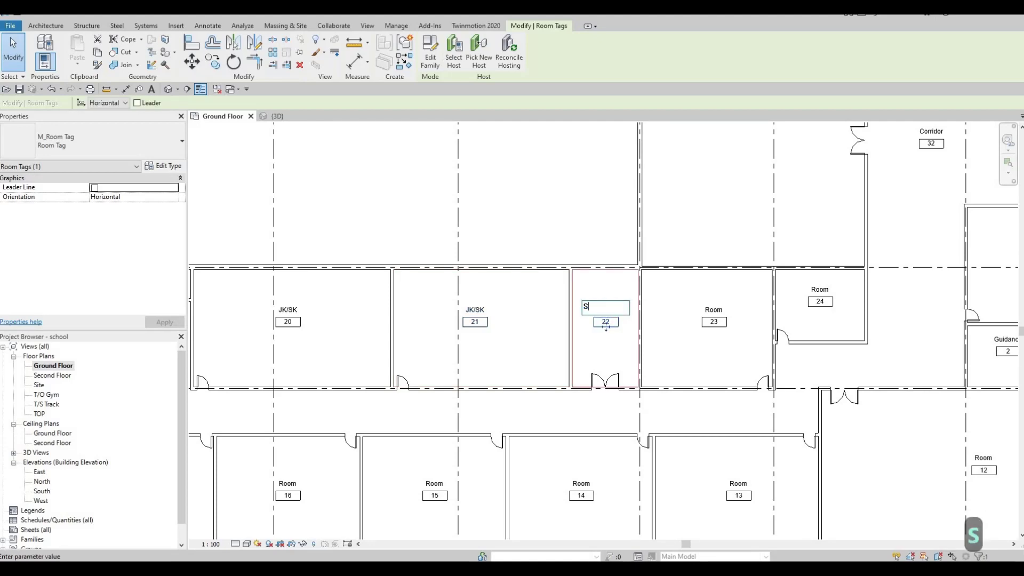
type("tairs 1")
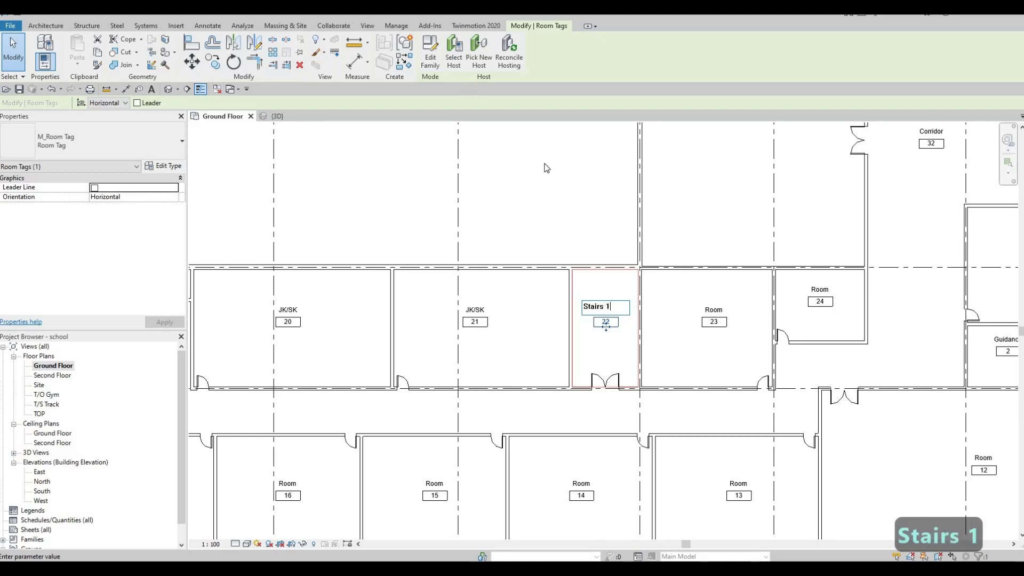
left_click(526, 393)
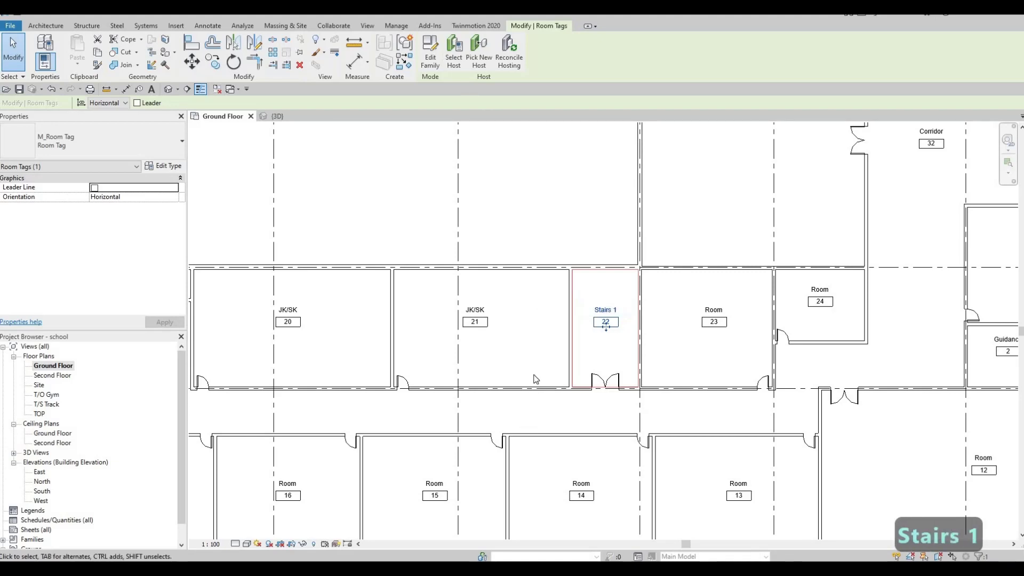
- Rename room 28, the narrow room between Service and JK/SK room 27, to "Stairs 2"
scroll(574, 336, "down", 4)
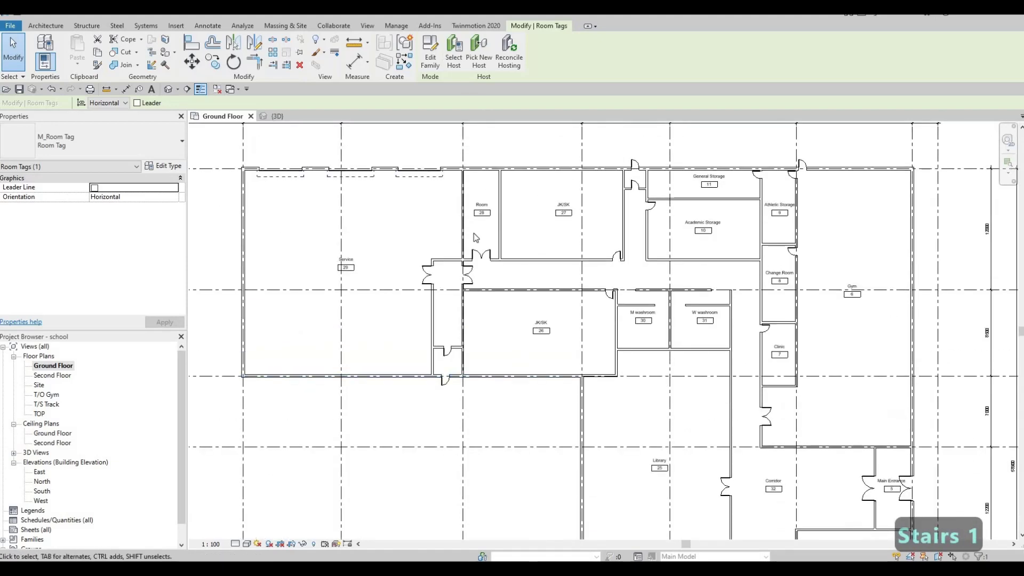
scroll(482, 237, "up", 3)
left_click(487, 246)
left_click(489, 241)
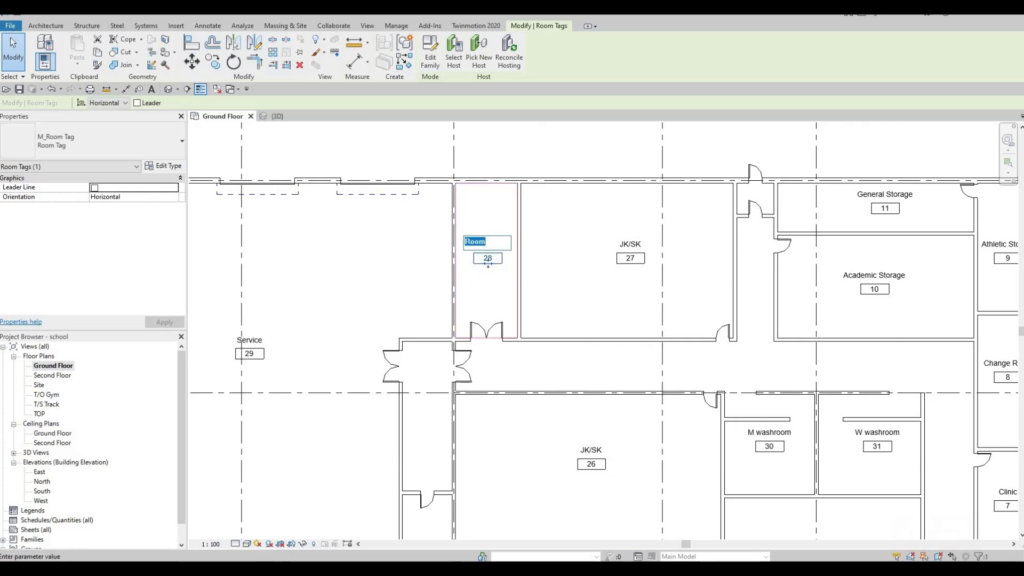
type("Stairs 2")
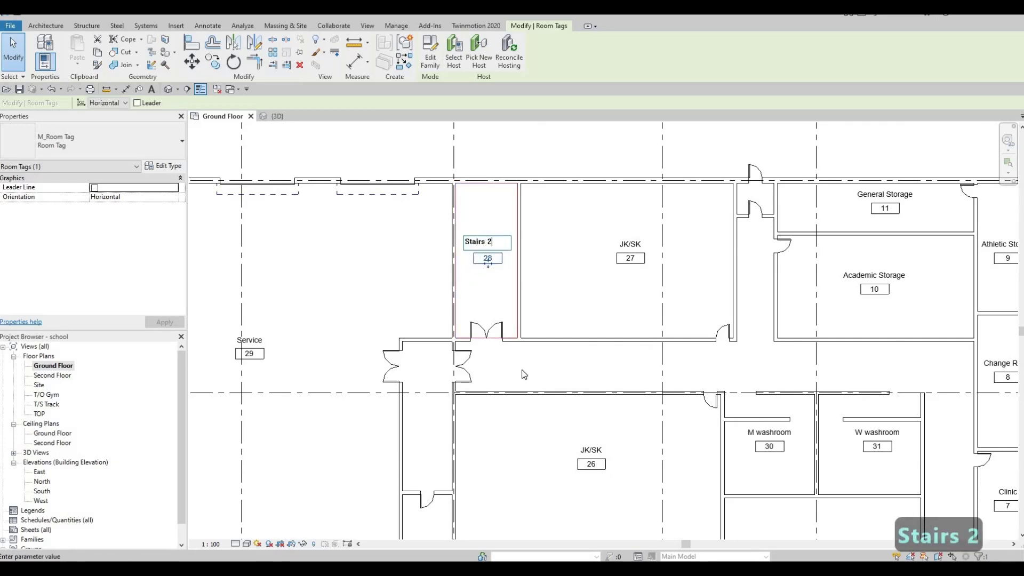
left_click(482, 129)
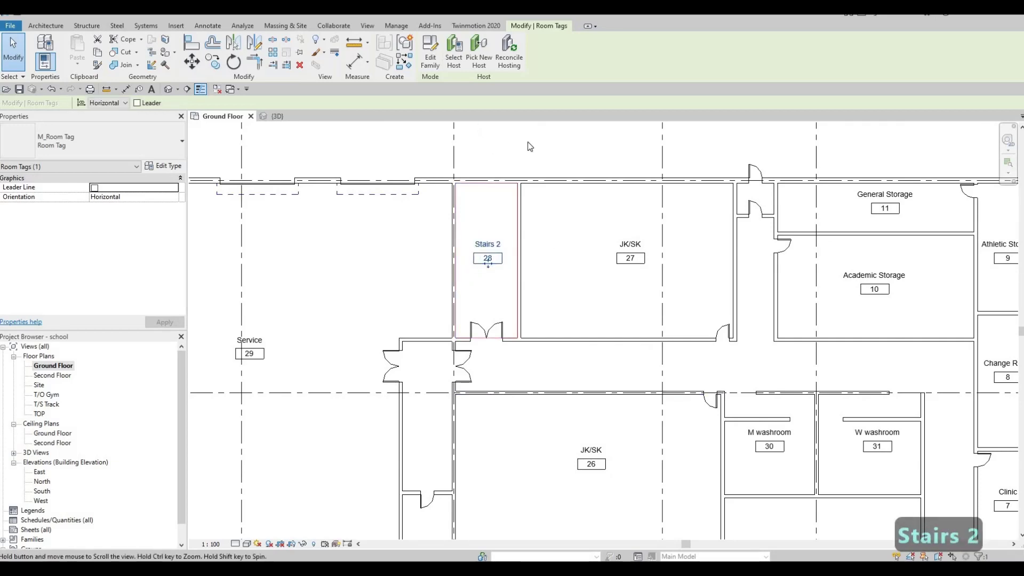
- Rename room 23, the classroom between Stairs 1 and room 24, to "Resource 1"
scroll(596, 270, "down", 6)
scroll(586, 319, "up", 5)
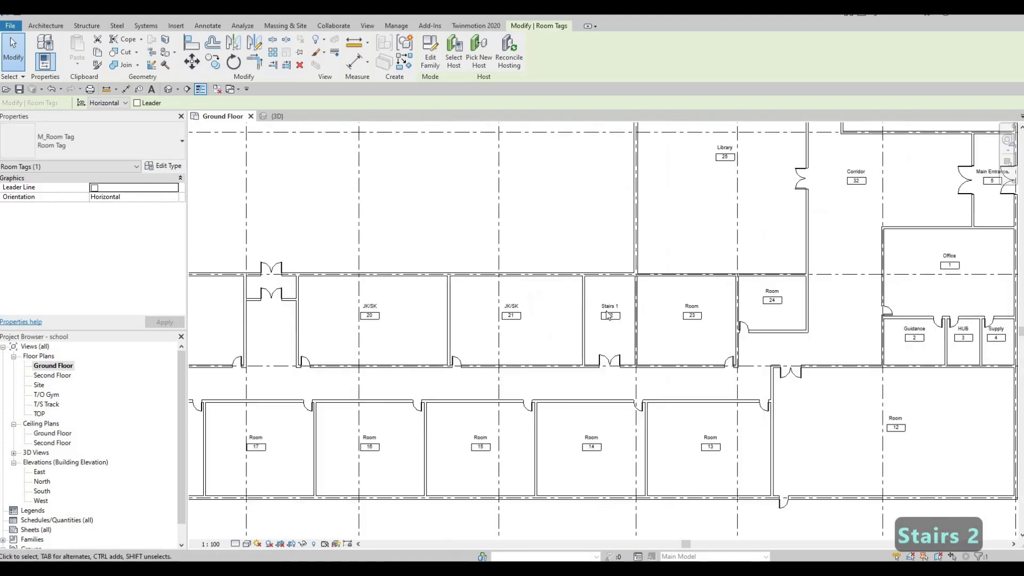
middle_click_drag(795, 316, 671, 323)
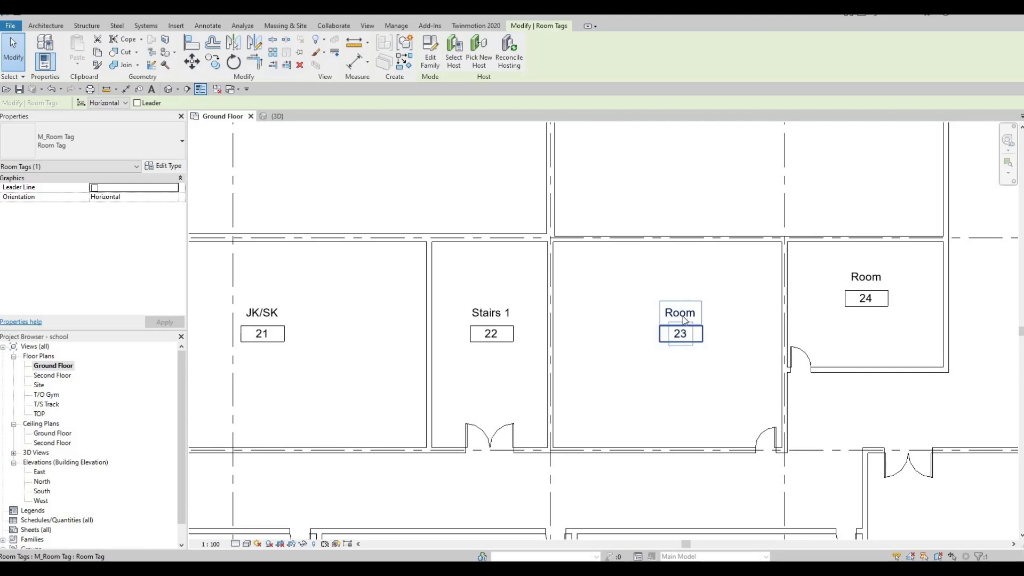
left_click(683, 314)
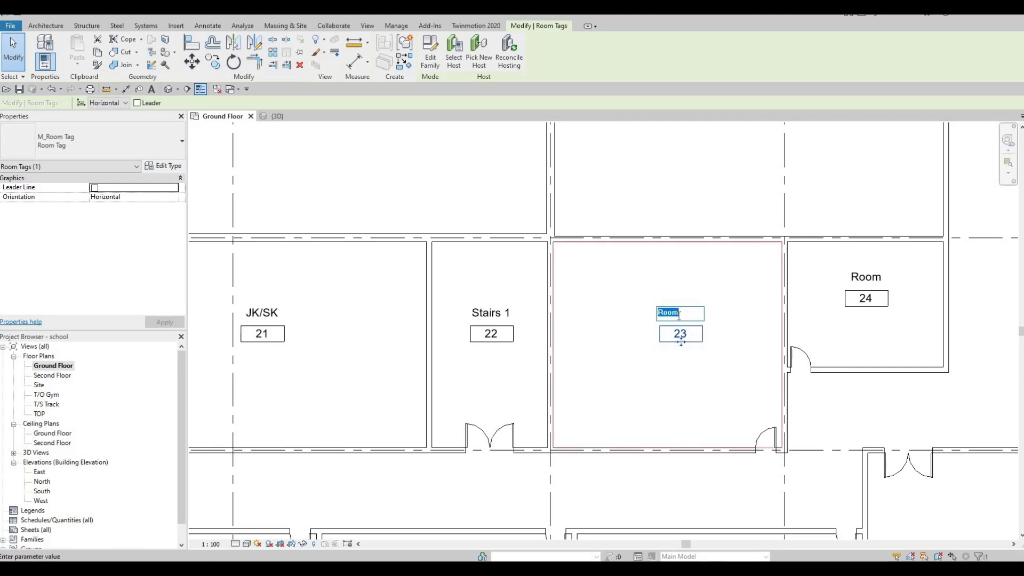
type("Res")
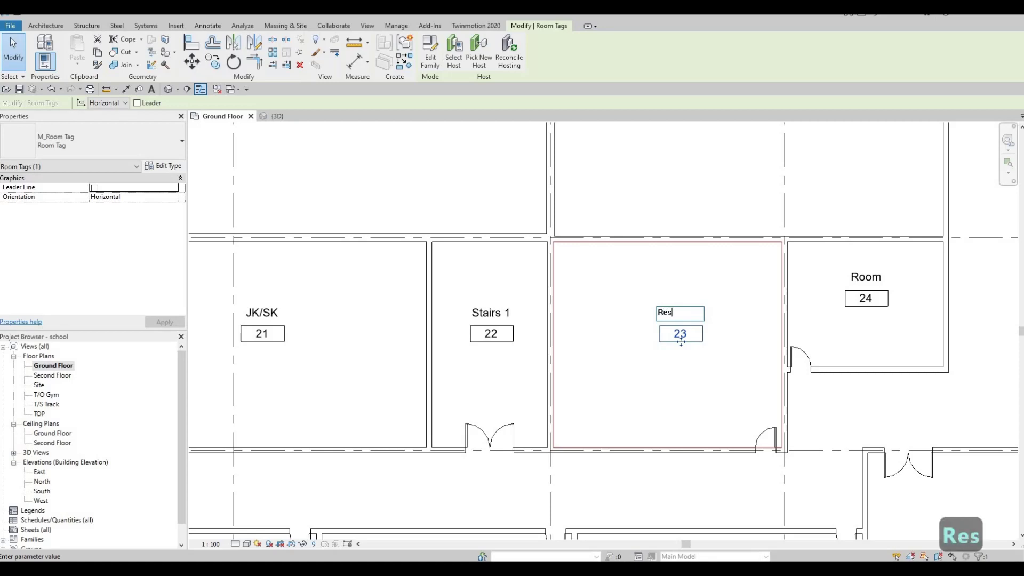
type("ources")
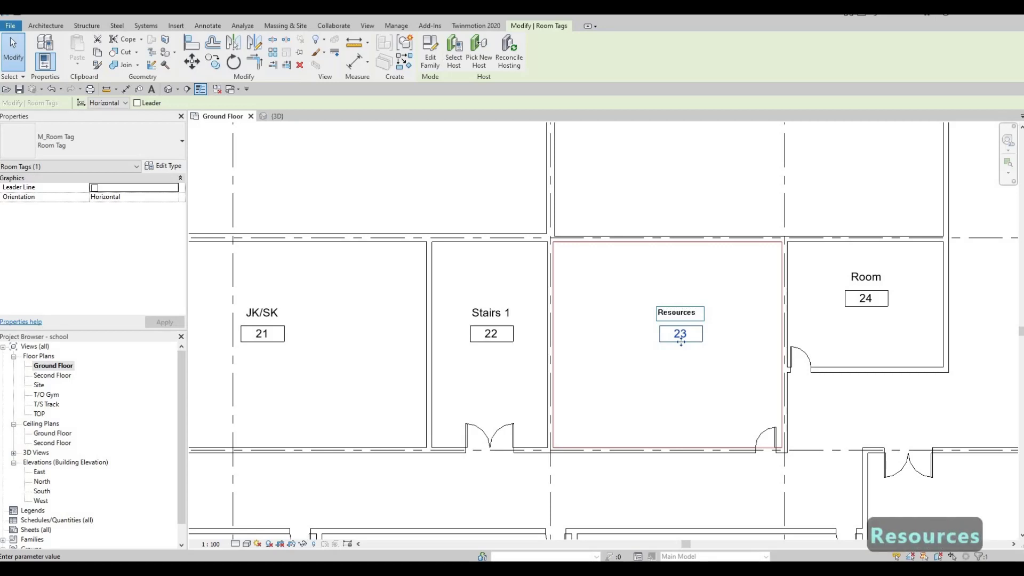
key("BackSpace")
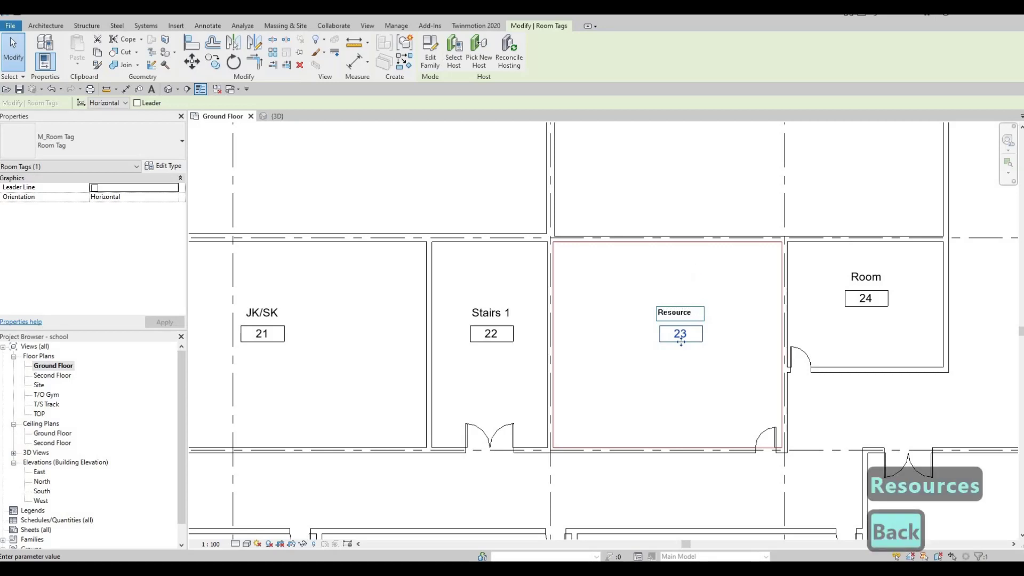
type("1")
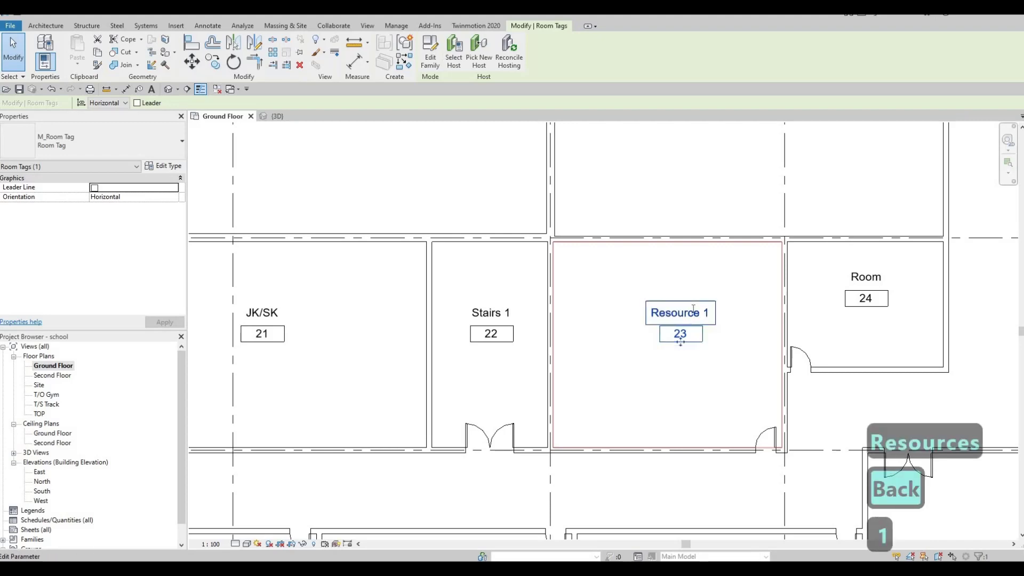
- Copy the "Resource 1" name to room 24, the small adjoining room, and change it to "Resource 2"
triple_click(694, 312)
key("ctrl+c")
key("Escape")
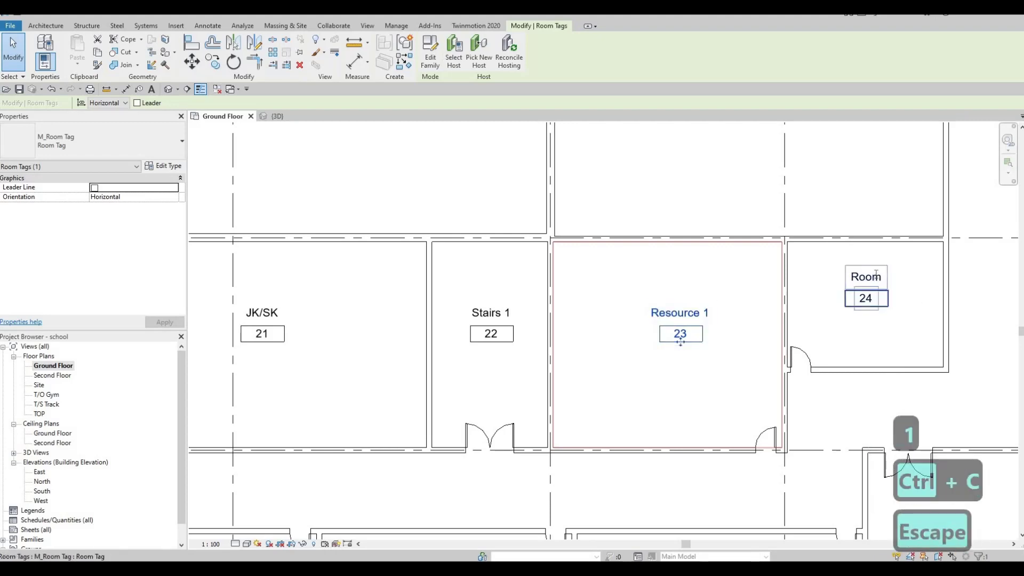
left_click(875, 275)
left_click(875, 276)
key("ctrl+v")
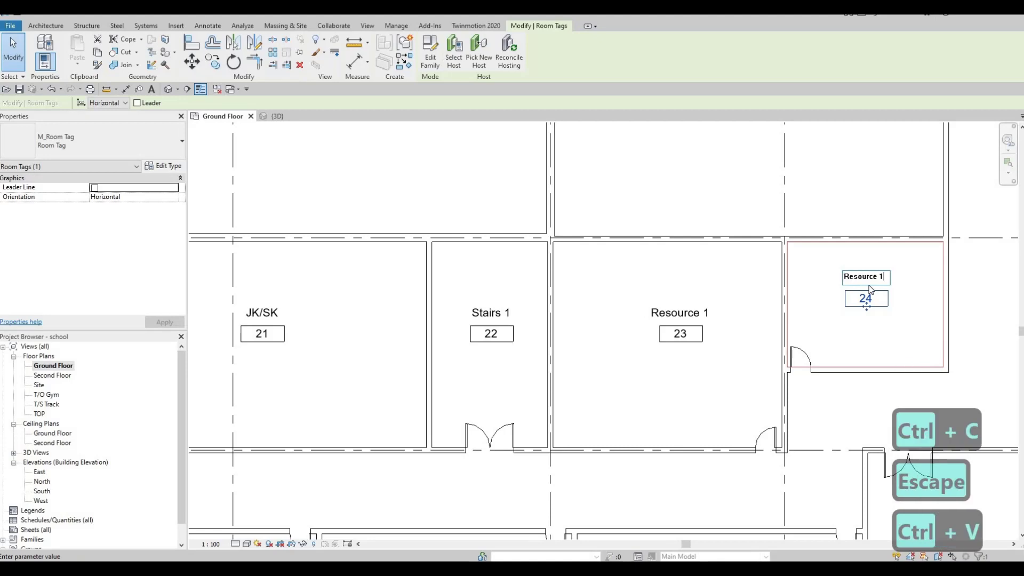
key("BackSpace")
type("2")
key("Return")
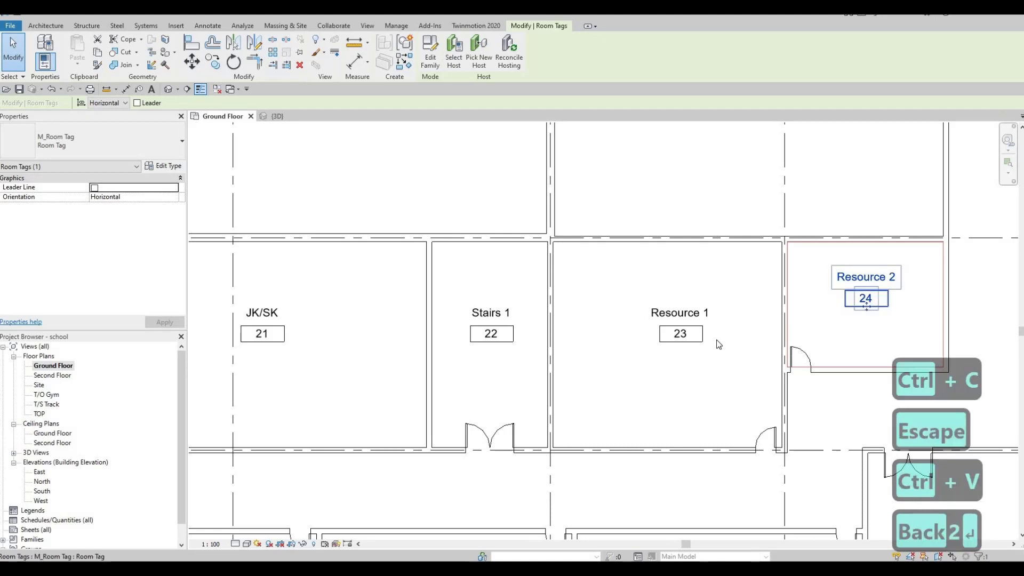
left_click(760, 224)
- Rename room 12, the large room below Guidance, HUB and Supply, to "General Purpose Area"
scroll(759, 224, "down", 5)
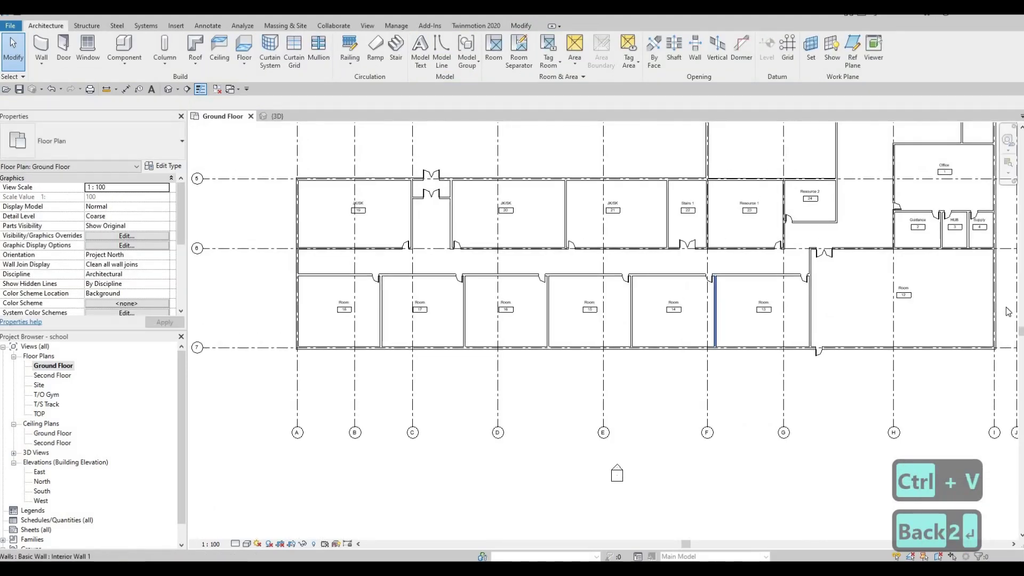
scroll(851, 309, "up", 3)
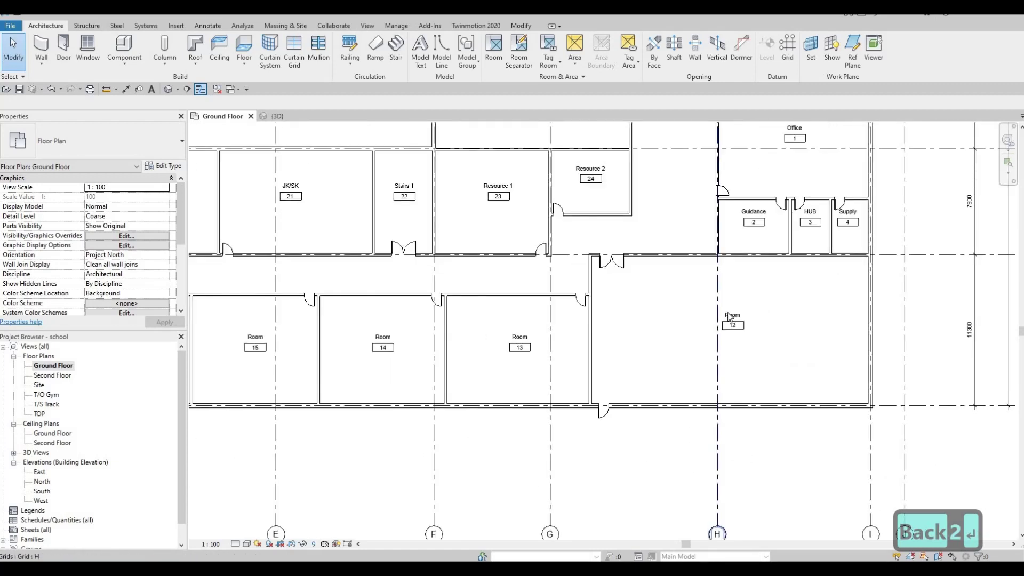
left_click(733, 322)
left_click(729, 314)
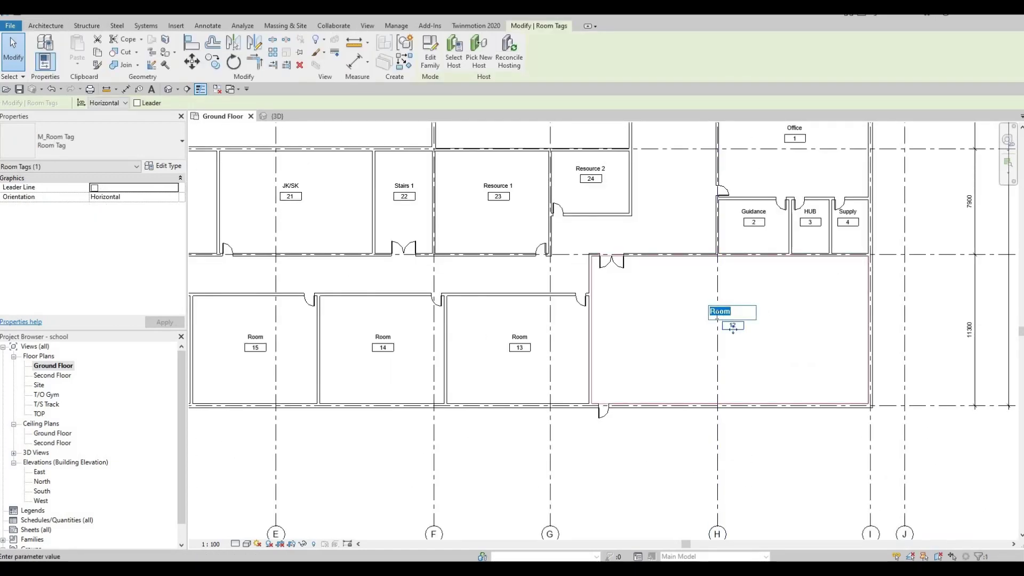
type("Gene")
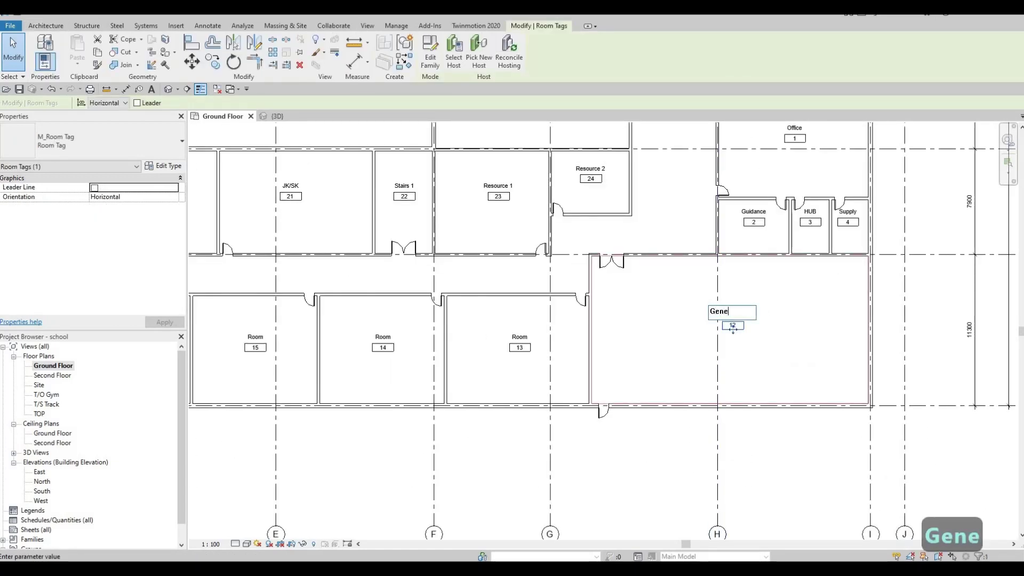
type("ral Purpose Area")
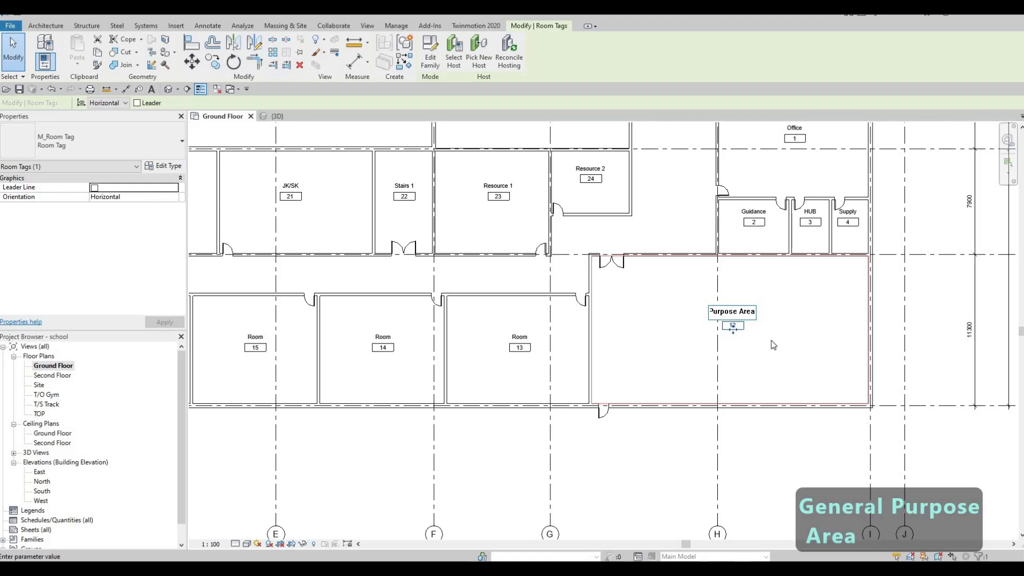
left_click(612, 352)
- Rename room 18, the end classroom between grid lines 6 and 7 beside grid A, to "INT 7-8" and copy that name
middle_click_drag(697, 359, 881, 357)
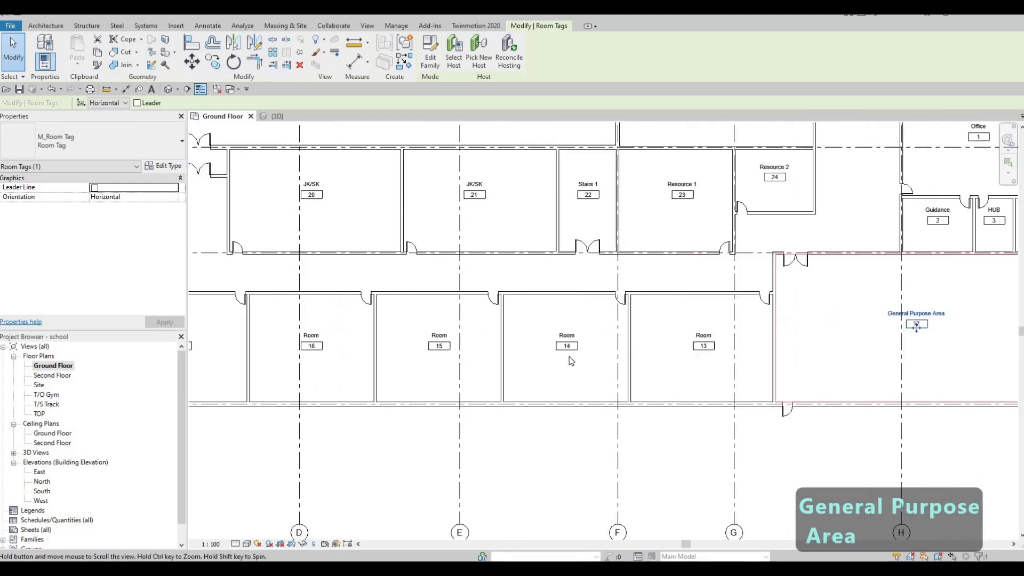
middle_click_drag(360, 356, 732, 334)
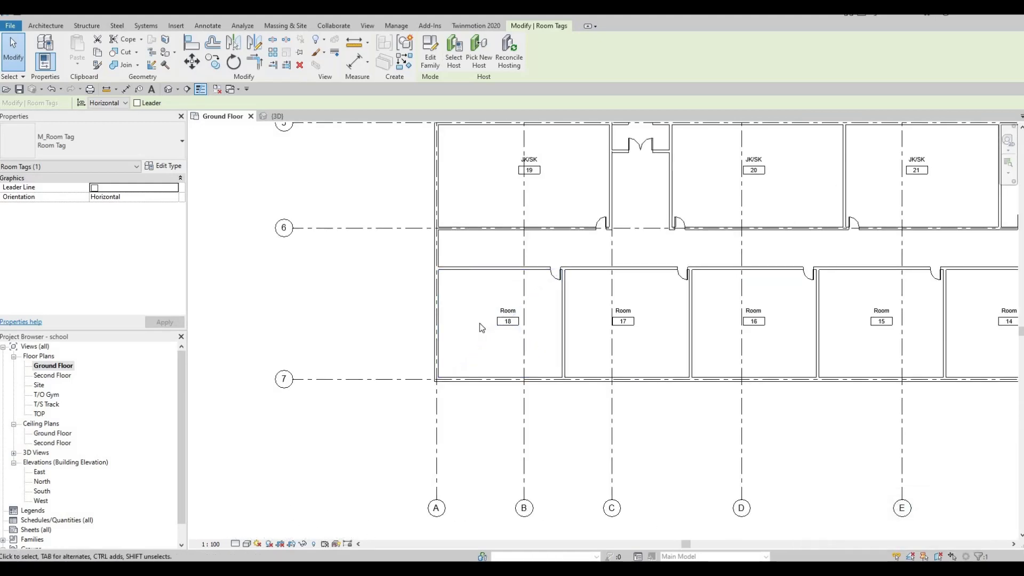
left_click(508, 311)
left_click(507, 309)
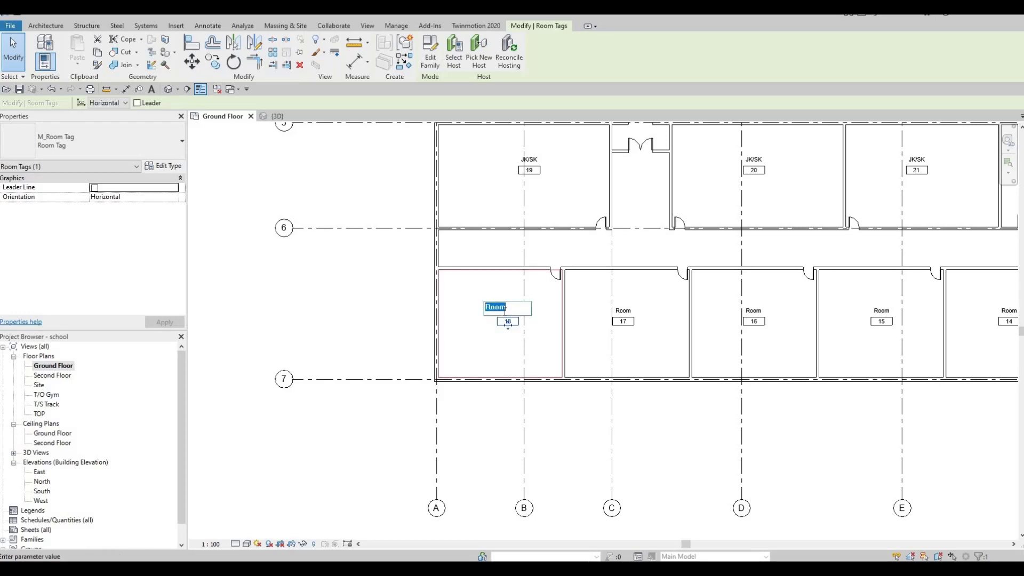
type("I")
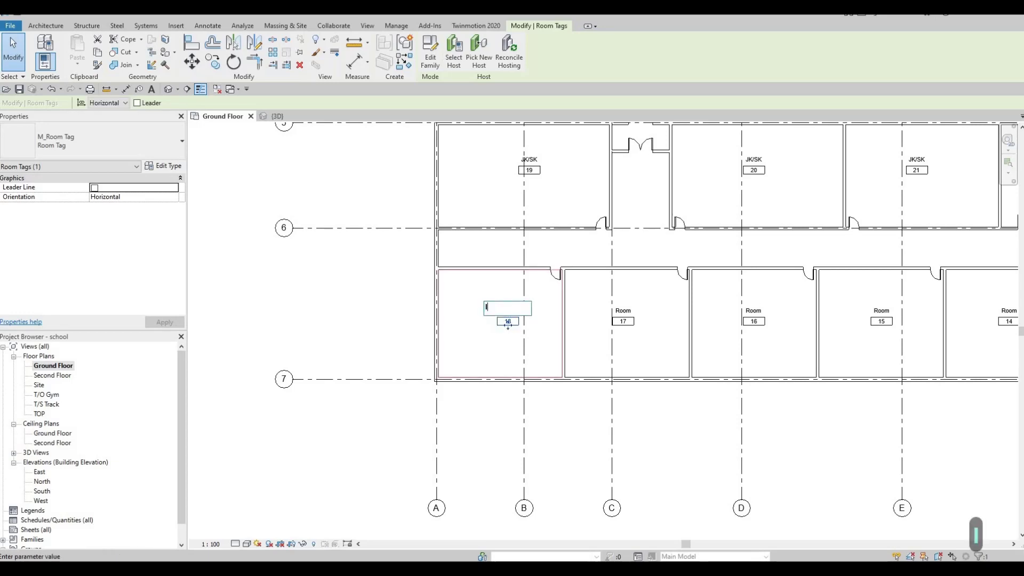
type("NT")
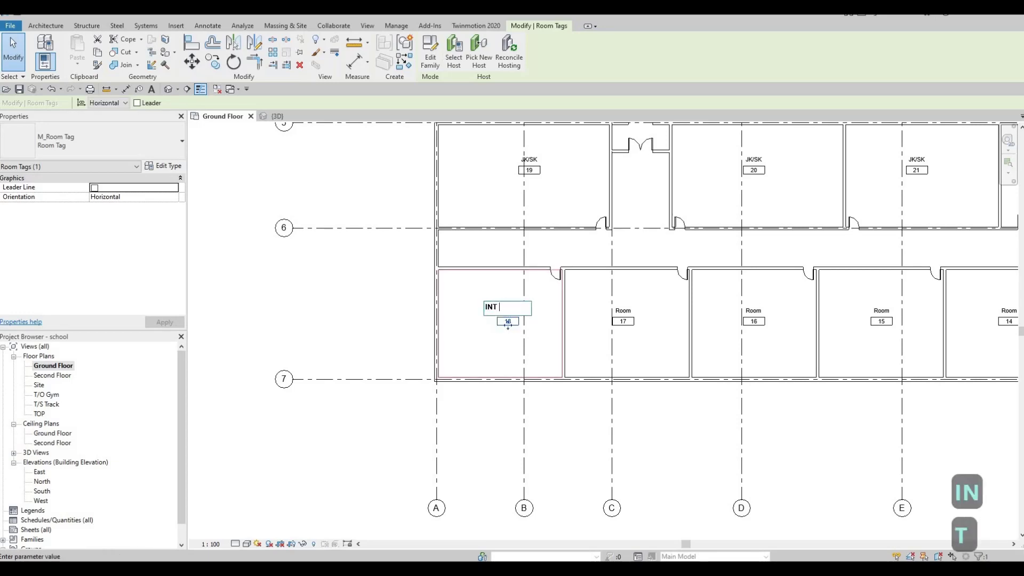
type(" 7")
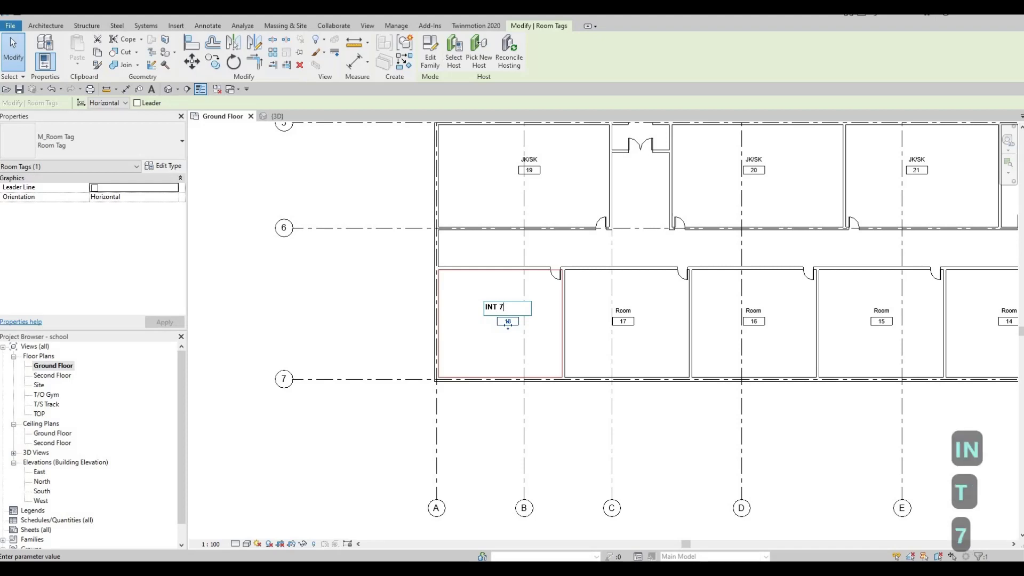
type("-8")
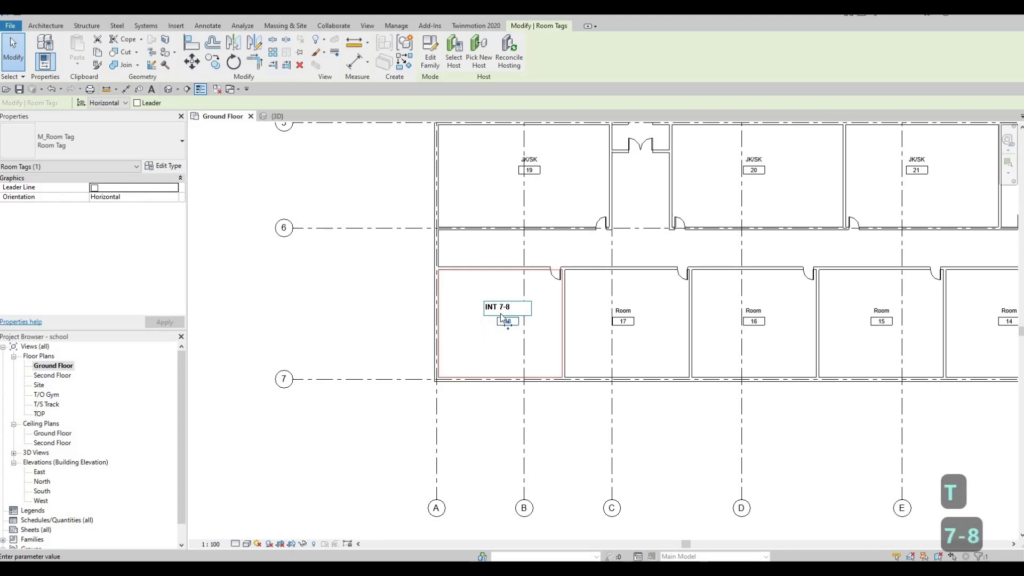
left_click(501, 319)
left_click(510, 308)
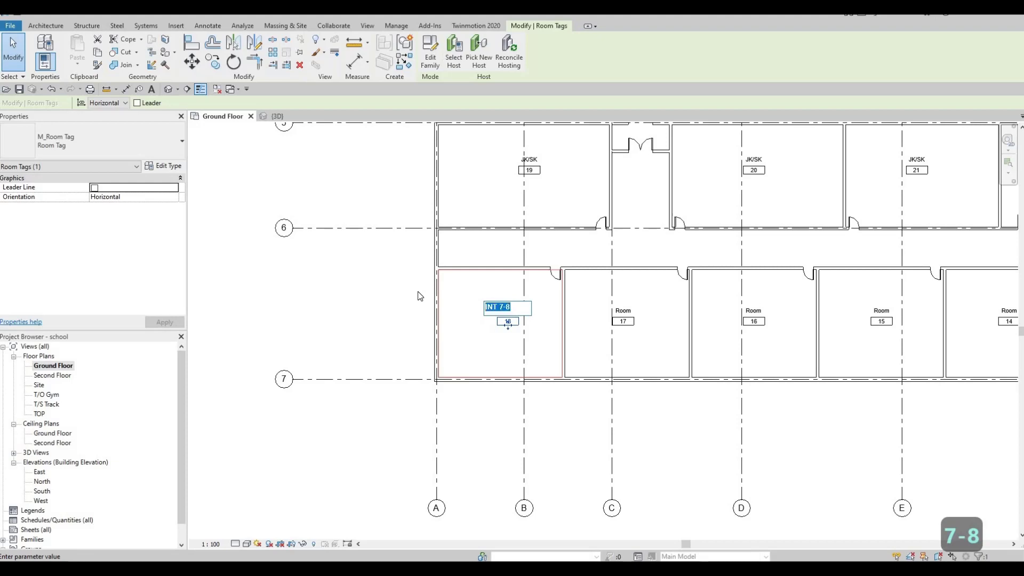
key("ctrl+c")
key("Escape")
- Rename rooms 17 and 16, the next two classrooms in the row, to the copied name "INT 7-8"
left_click(623, 311)
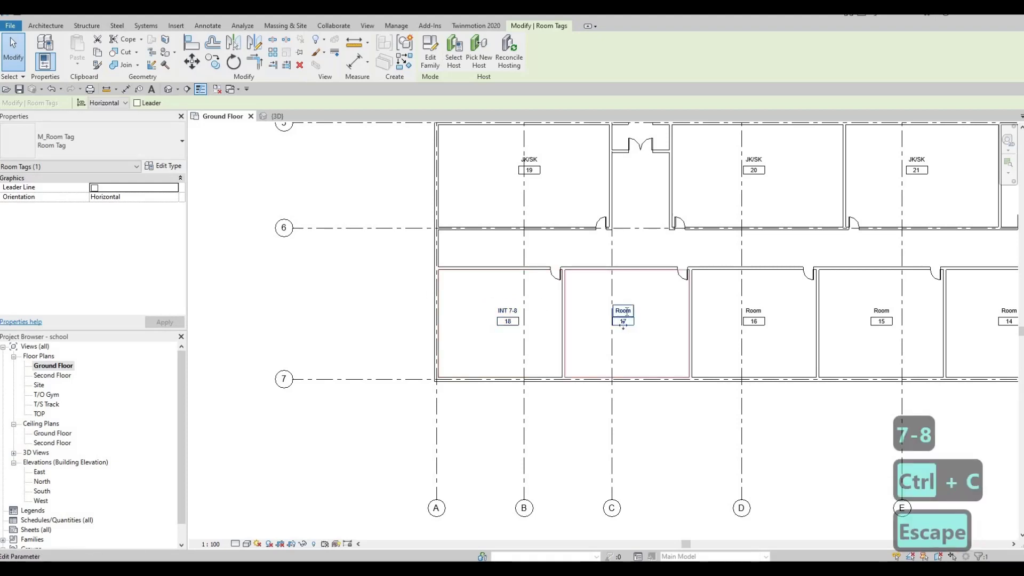
left_click(625, 309)
key("ctrl+v")
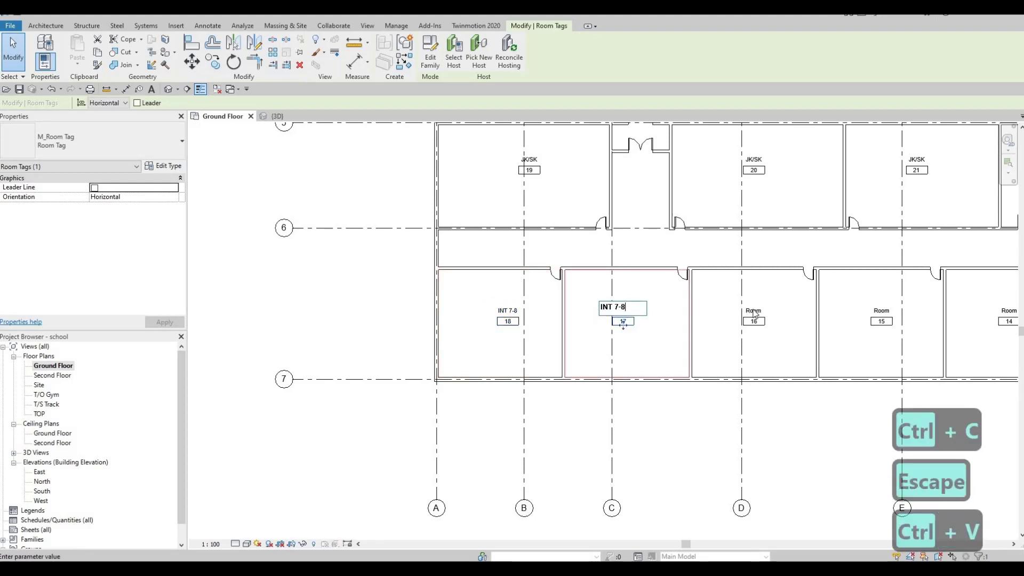
left_click(752, 315)
left_click(761, 312)
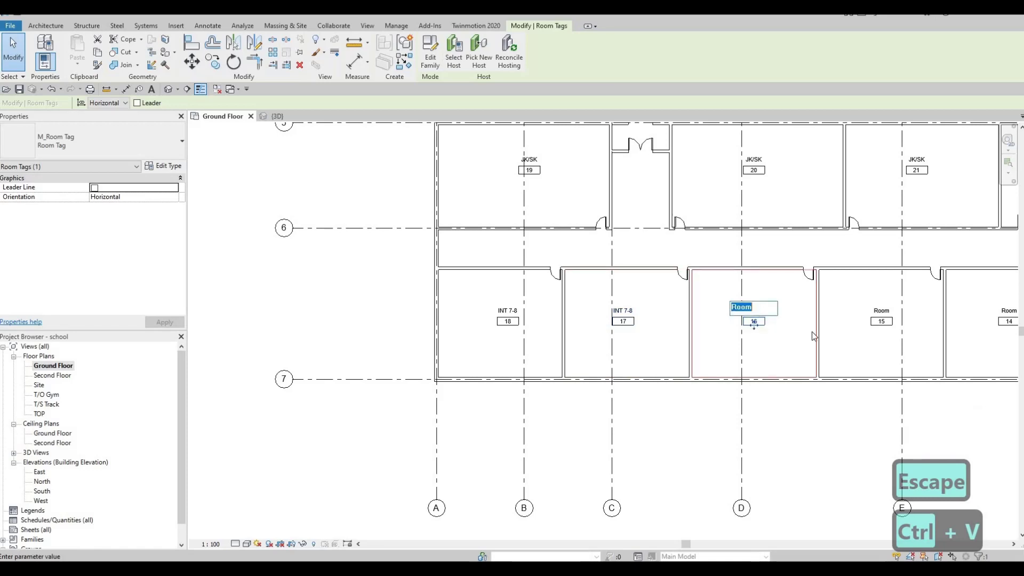
key("ctrl+v")
left_click(850, 347)
- Rename rooms 15 and 14, in the same classroom row around grid lines E and F, to the copied name "INT 7-8"
middle_click_drag(850, 346, 433, 320)
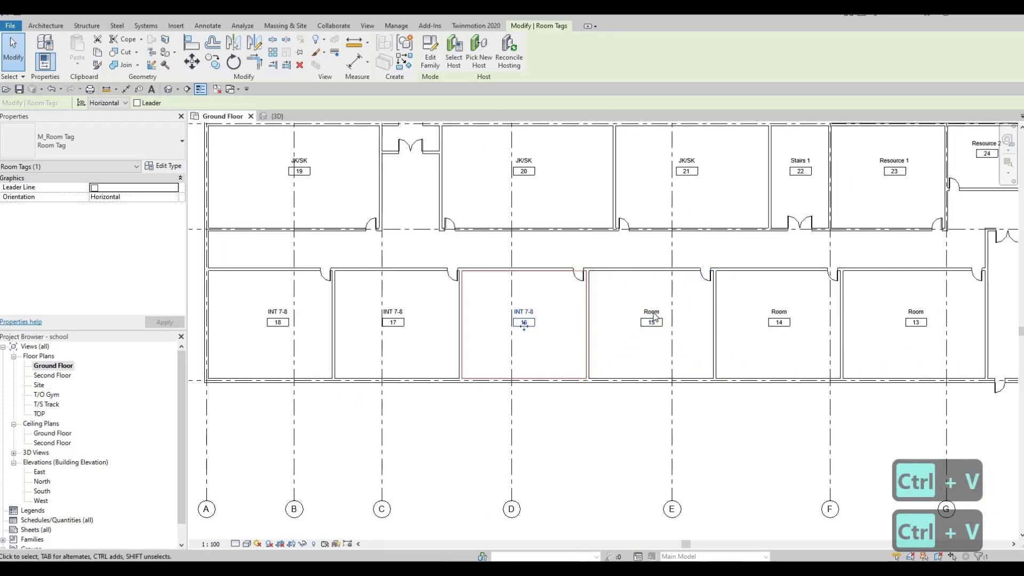
left_click(651, 315)
left_click(639, 309)
key("ctrl+v")
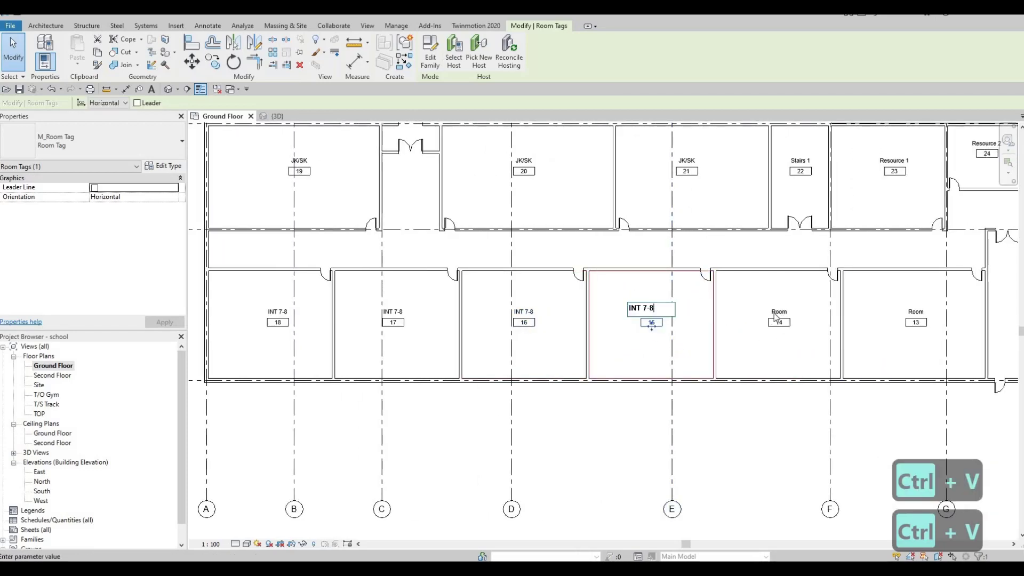
left_click(776, 313)
left_click(778, 315)
left_click(779, 311)
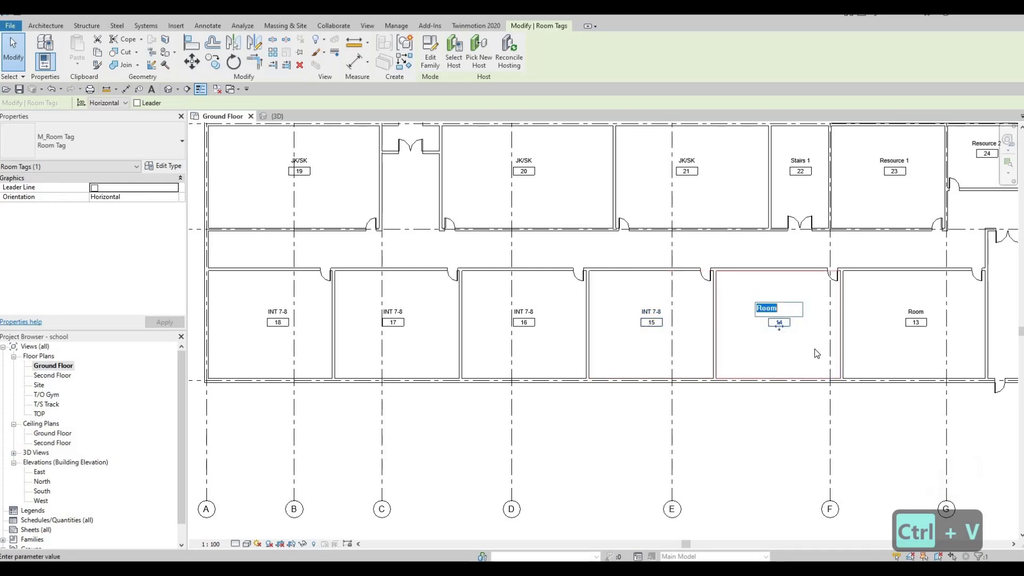
key("ctrl+v")
- Rename room 13, the last classroom beside the General Purpose Area, to the copied name "INT 7-8" and clear the selection
left_click(915, 318)
left_click(921, 309)
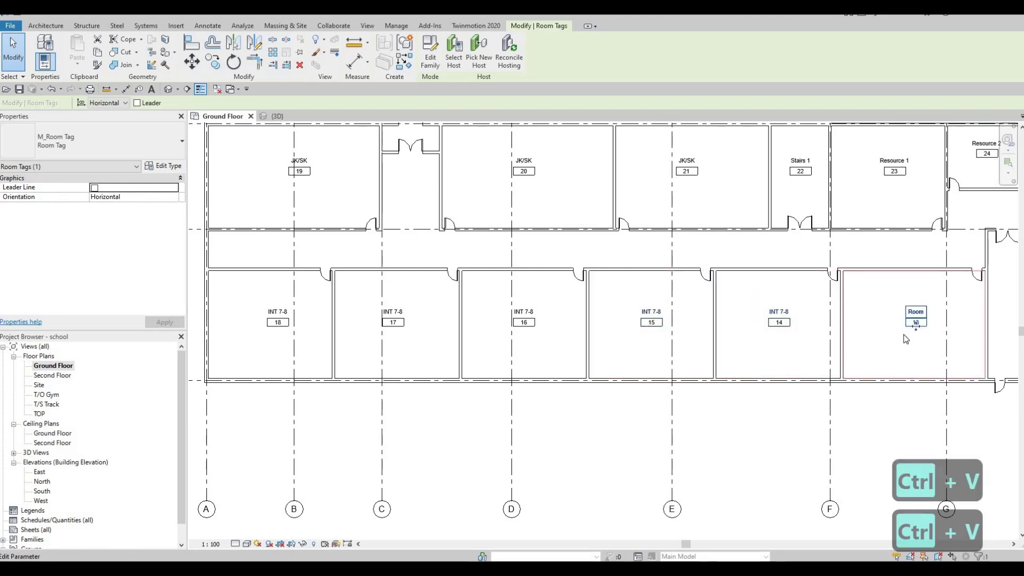
key("ctrl+v")
left_click(915, 322)
middle_click_drag(608, 324, 466, 278)
key("Escape")
key("Escape")
- Extend the name of room 1, the office above Guidance, HUB and Supply, to "General Office"
scroll(467, 278, "down", 1)
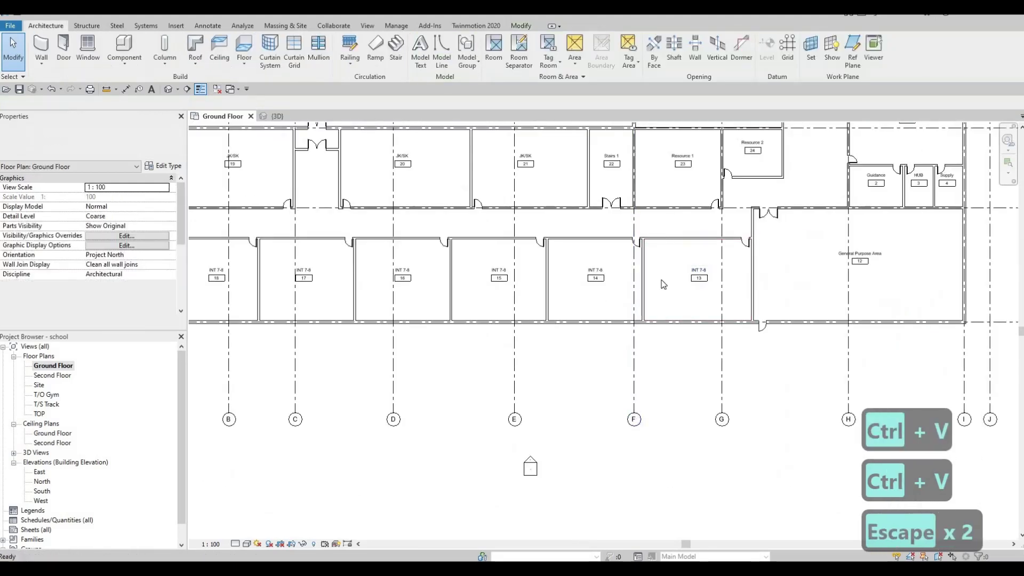
middle_click_drag(770, 290, 651, 322)
middle_click_drag(694, 289, 727, 404)
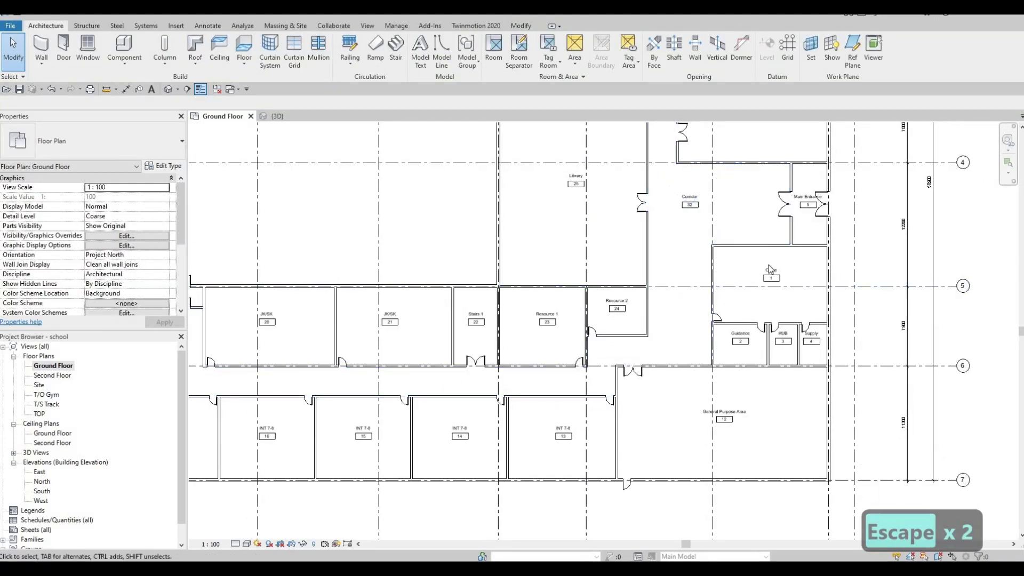
scroll(766, 273, "up", 4)
left_click(743, 276)
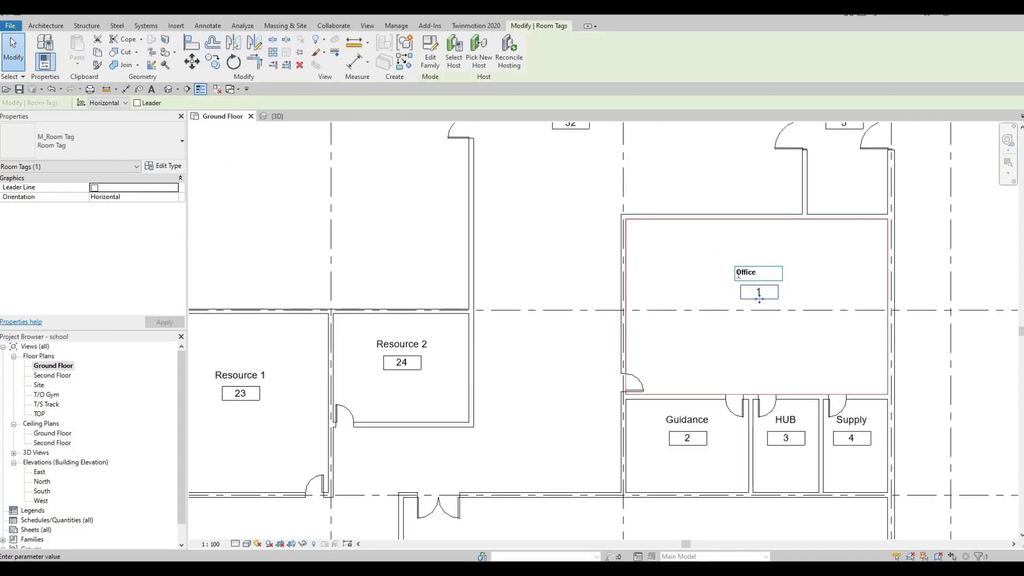
type("General")
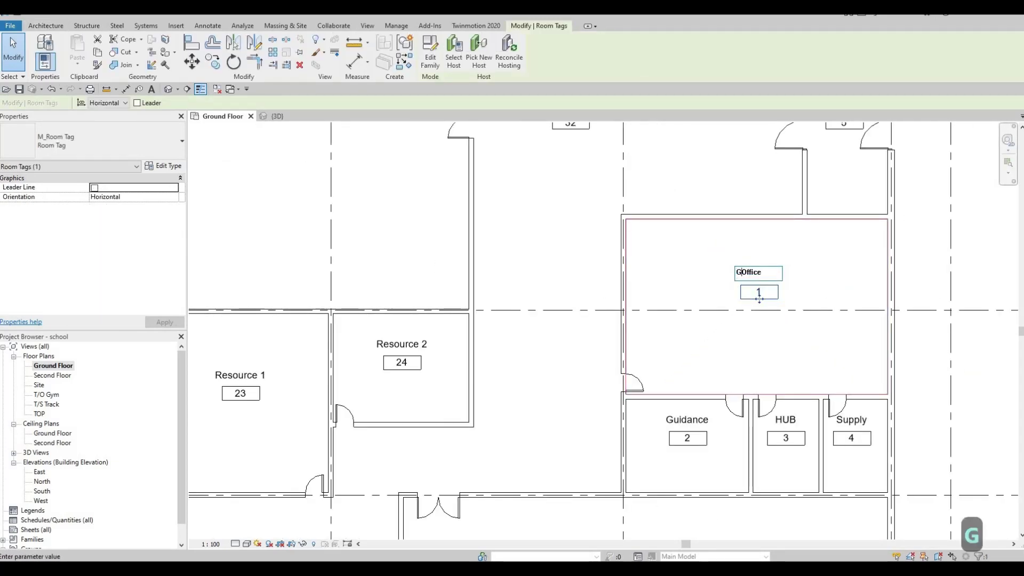
left_click(709, 277)
scroll(696, 348, "down", 5)
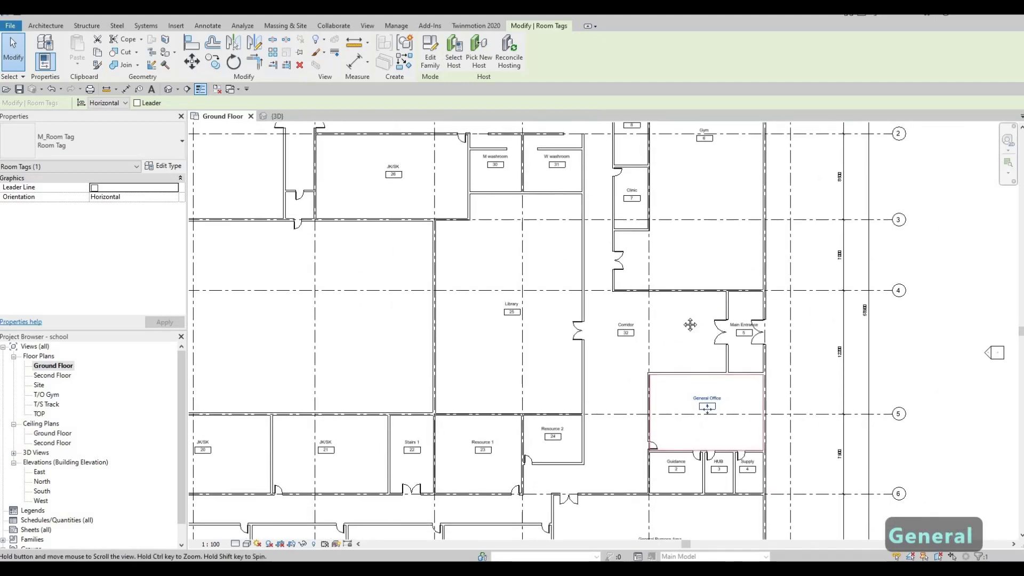
- Draw an Interior Wall 1 partition about 3000 mm long across the corridor's west end, between rooms 19 and 18, matching the existing corridor wall
scroll(692, 344, "down", 1)
middle_click_drag(690, 325, 766, 238)
scroll(657, 296, "up", 2)
middle_click_drag(784, 288, 903, 185)
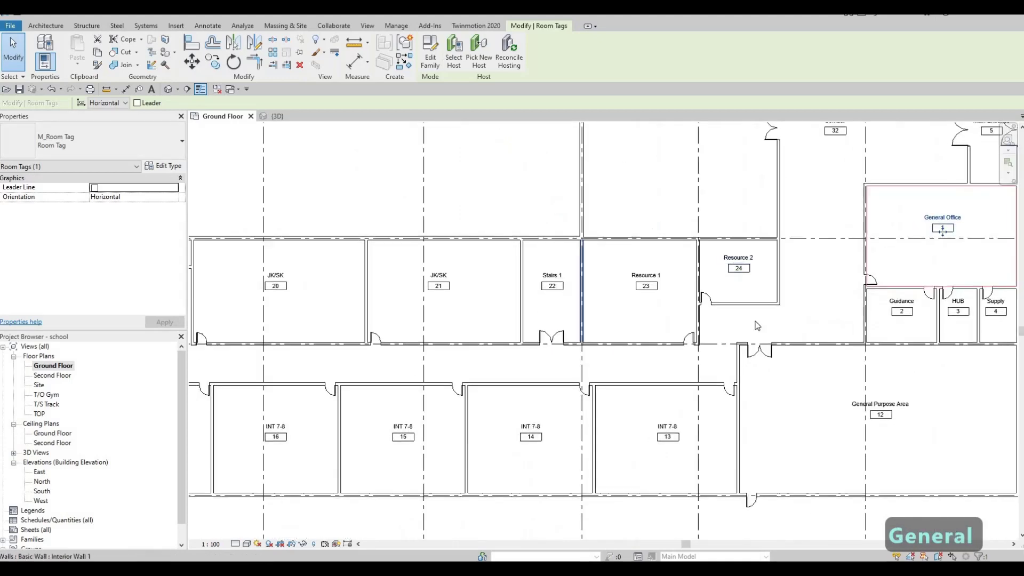
middle_click_drag(484, 389, 716, 327)
middle_click_drag(548, 321, 745, 322)
middle_click_drag(528, 321, 494, 319)
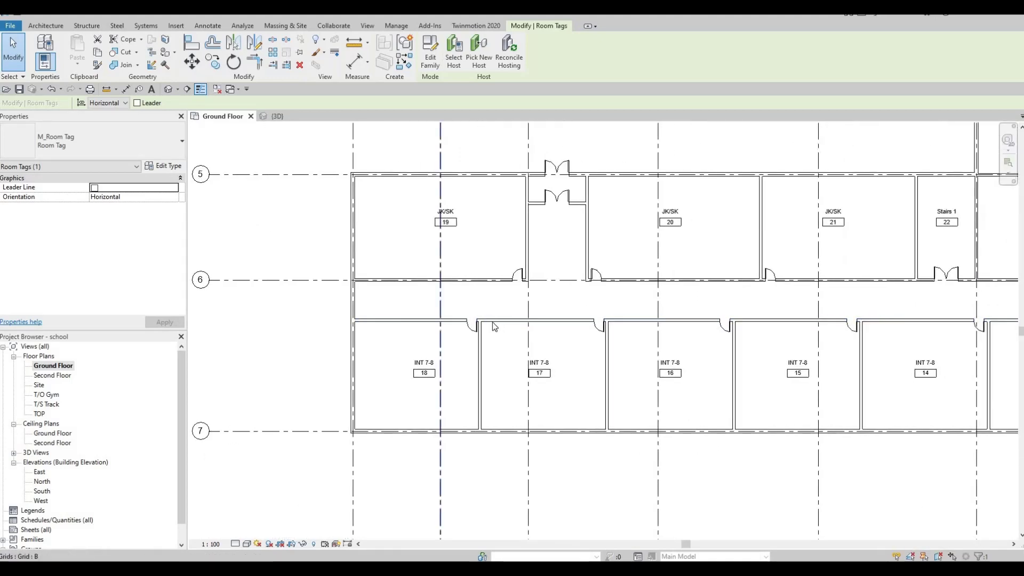
middle_click_drag(335, 302, 425, 288)
middle_click_drag(312, 212, 370, 213)
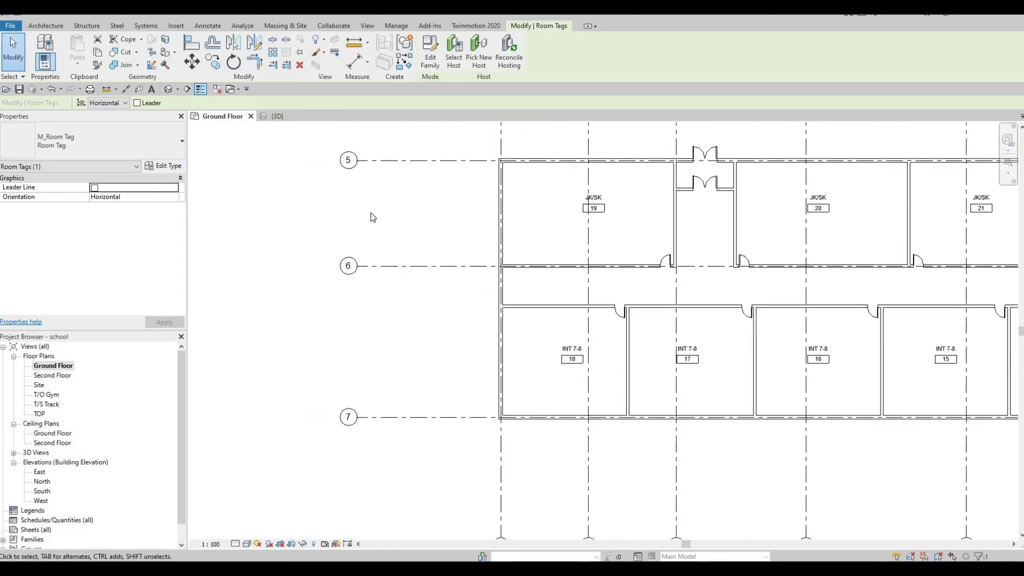
left_click(579, 266)
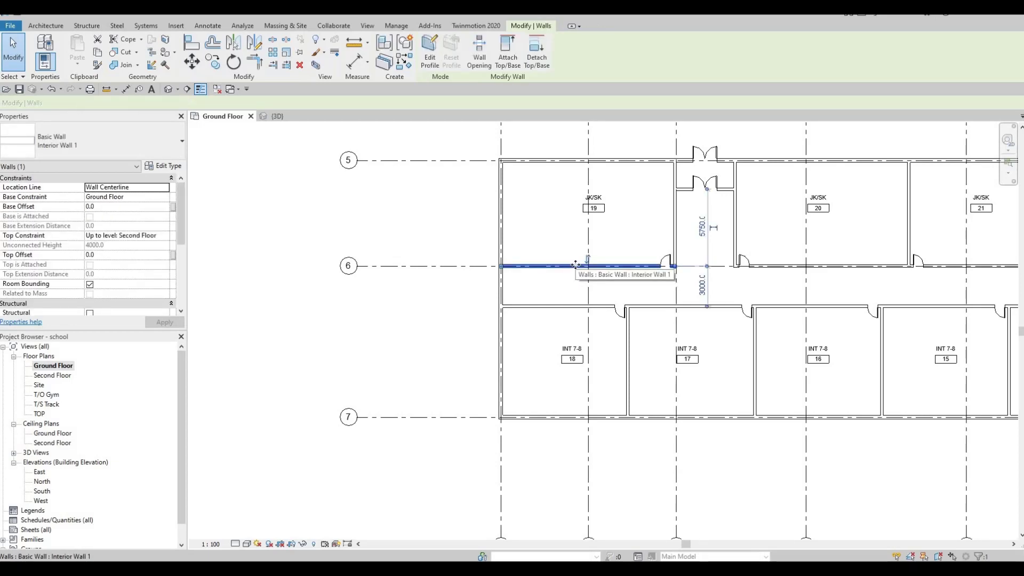
key("c")
key("s")
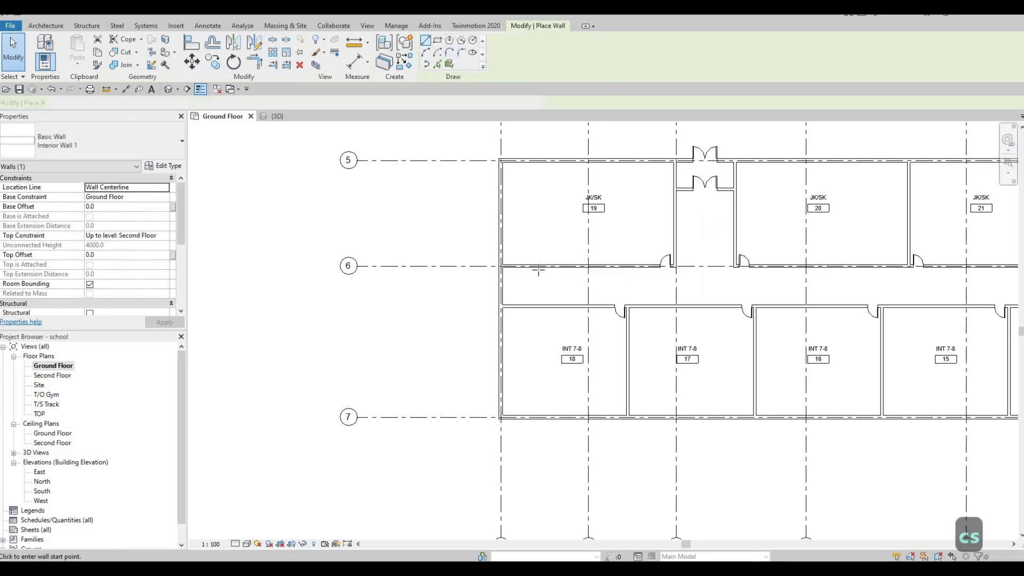
left_click(538, 266)
left_click(539, 304)
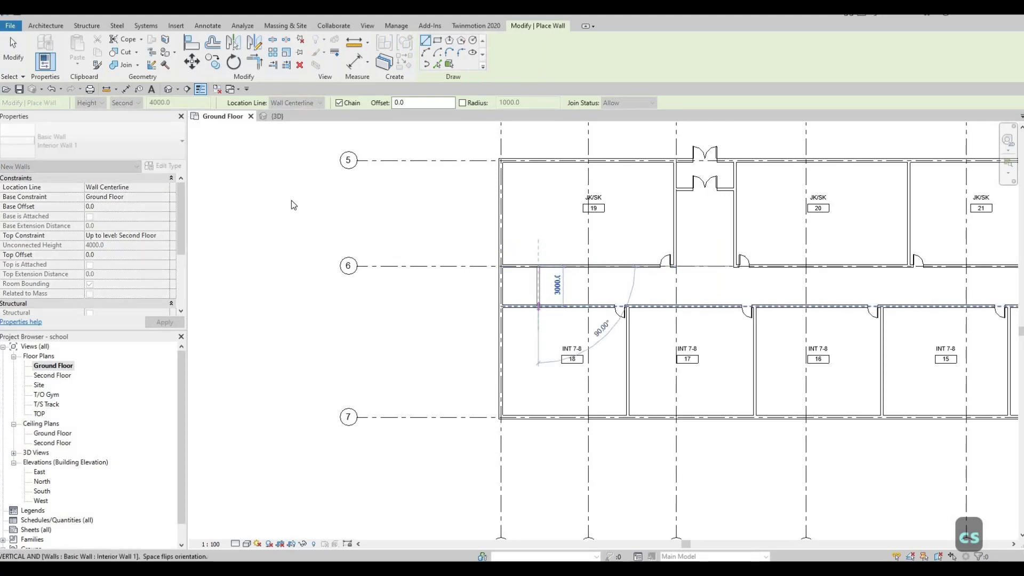
key("Escape")
key("Escape")
- Place M_Door-Double-Glass 1800 x 2100mm doors in the corridor's west exterior wall and in the new partition, forming an entrance vestibule
left_click(64, 48)
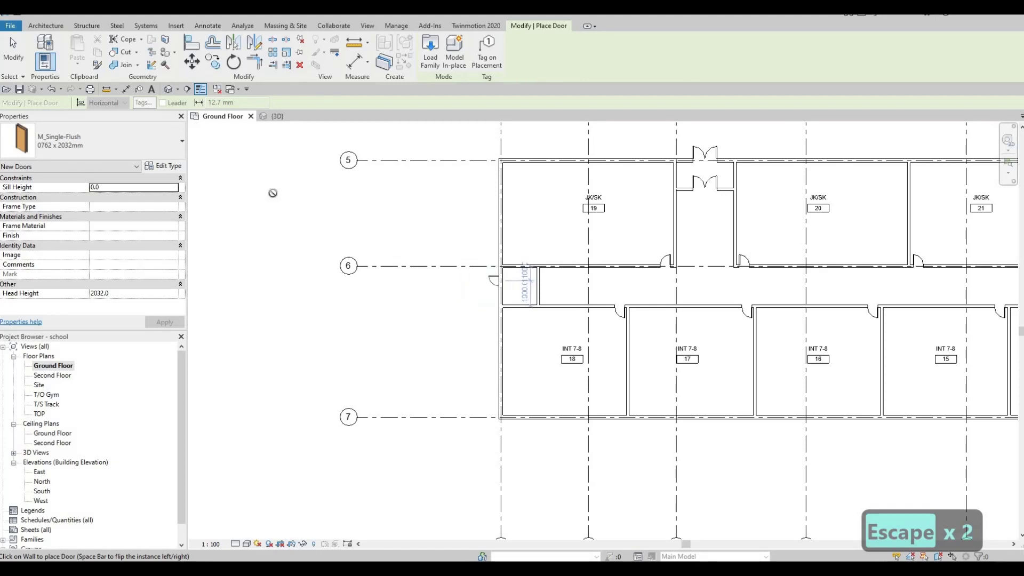
left_click(134, 150)
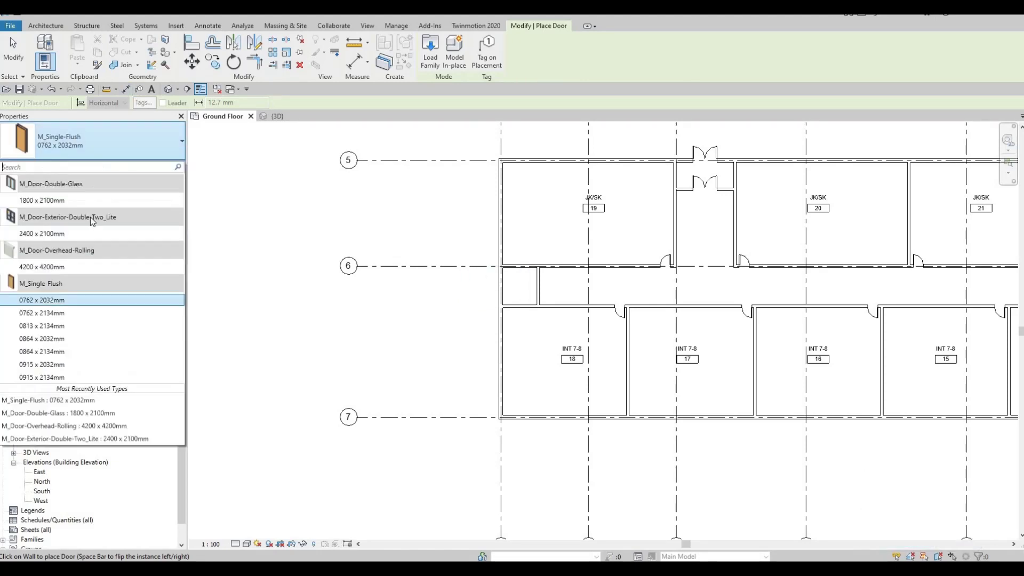
left_click(93, 200)
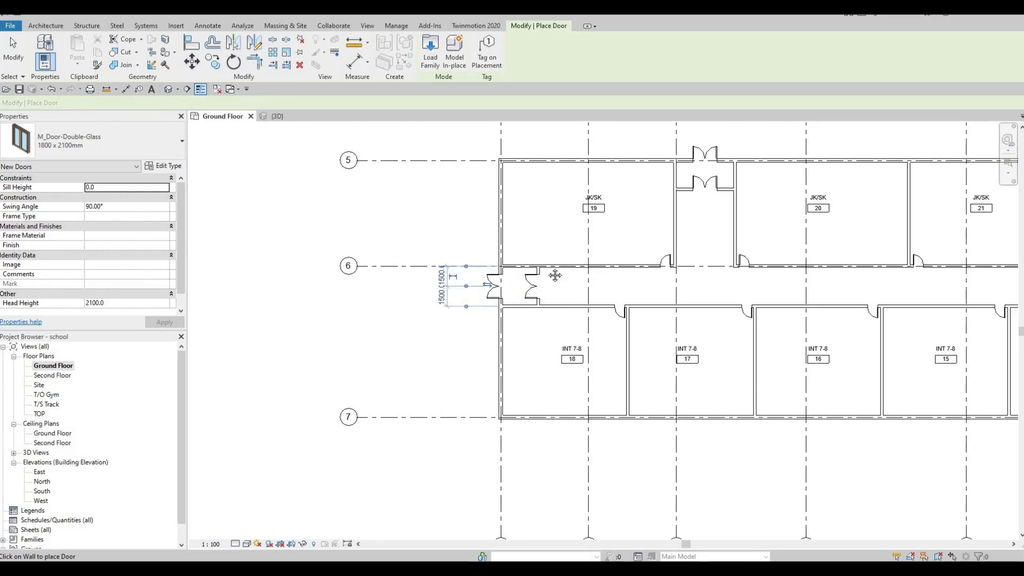
key("Escape")
key("Escape")
- Review the ground floor plan from the classroom wing up to the gym and storage rooms, ending with the whole building in view
scroll(608, 293, "down", 3)
scroll(642, 292, "down", 3)
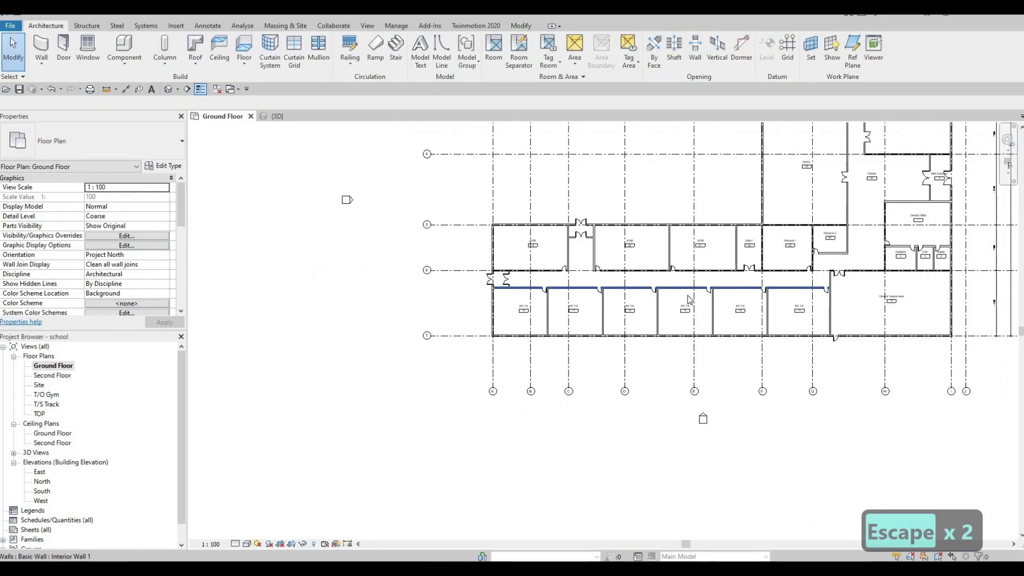
middle_click_drag(694, 296, 672, 326)
scroll(715, 288, "up", 3)
key("Escape")
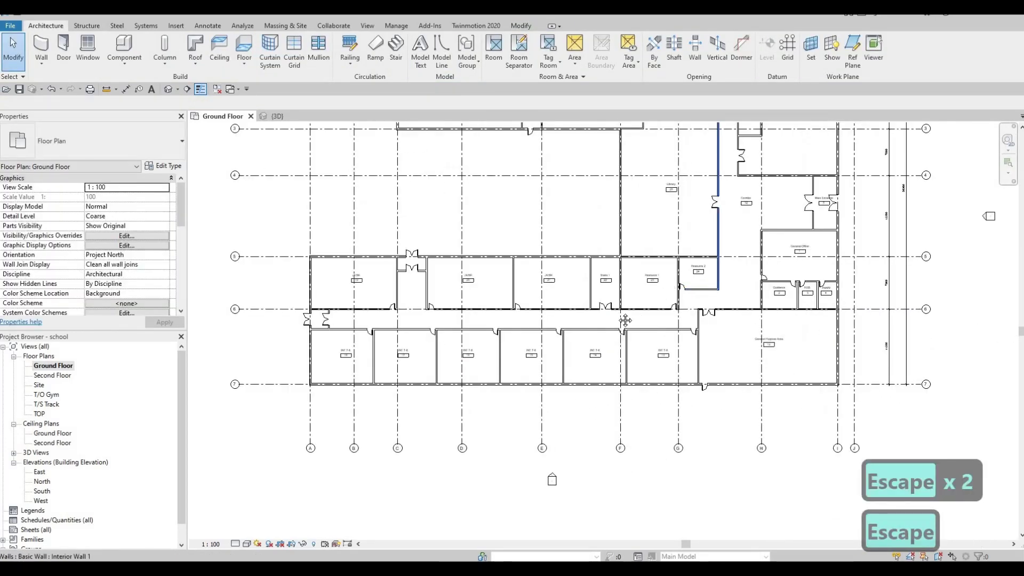
middle_click_drag(675, 287, 624, 321)
middle_click_drag(673, 257, 614, 290)
middle_click_drag(650, 243, 626, 282)
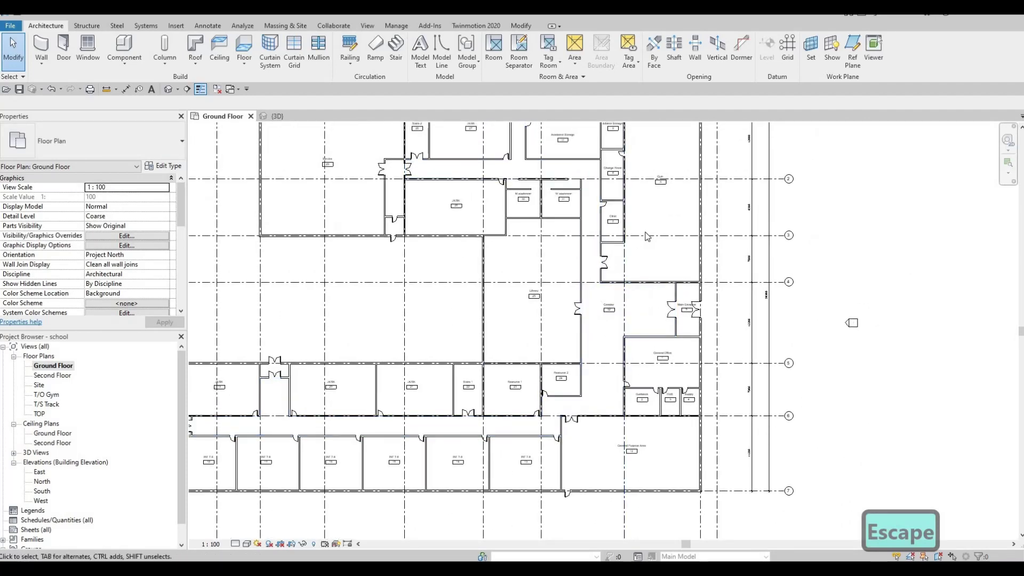
scroll(646, 234, "up", 1)
middle_click_drag(651, 182, 643, 246)
scroll(633, 246, "up", 1)
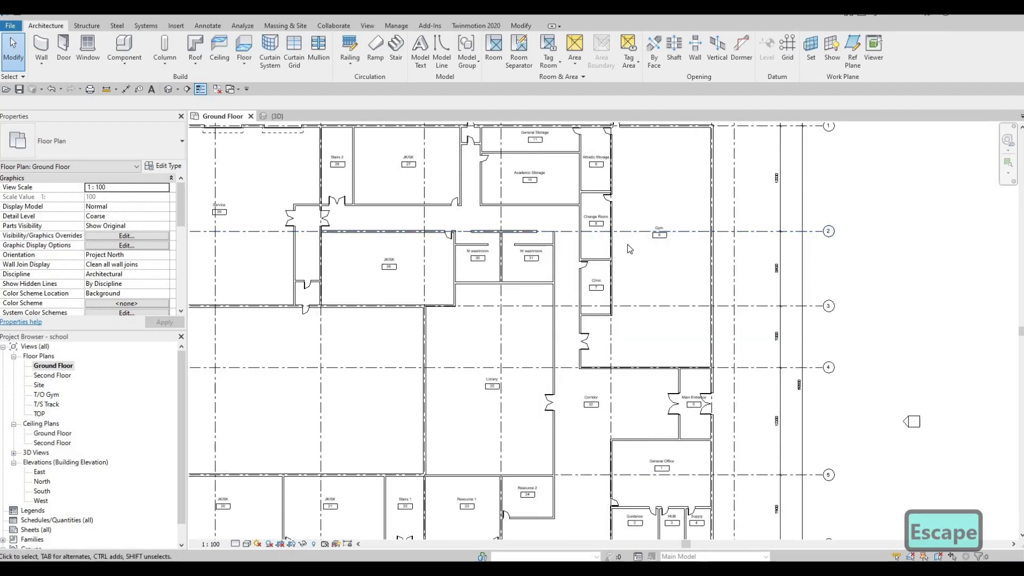
left_click(176, 25)
scroll(366, 419, "down", 2)
scroll(393, 395, "down", 1)
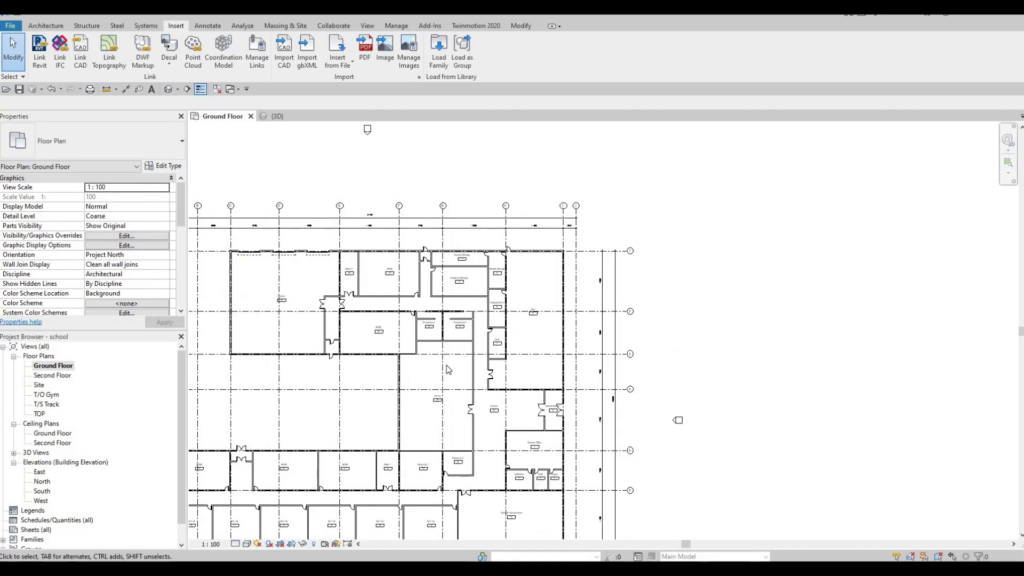
middle_click_drag(412, 414, 620, 354)
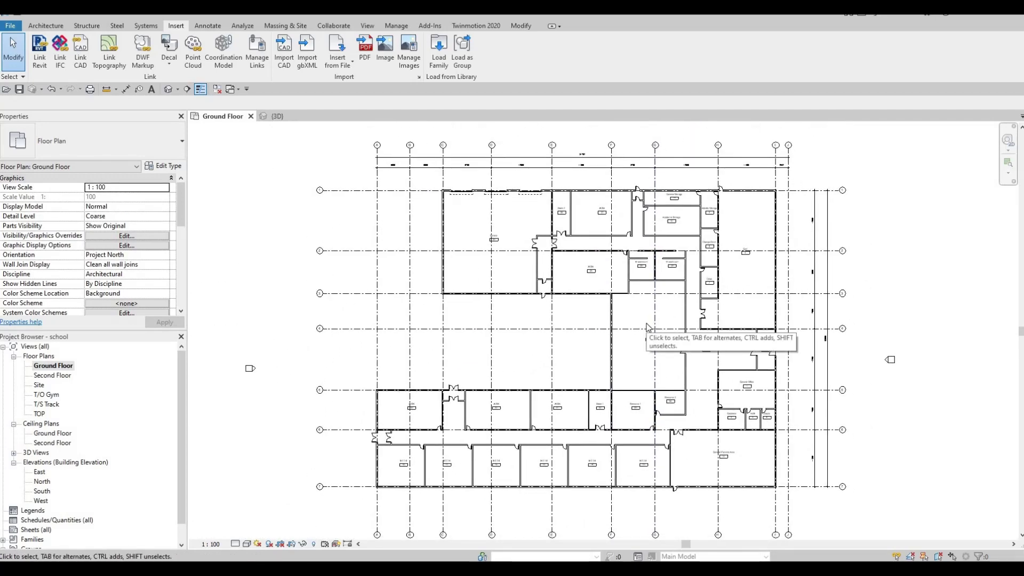